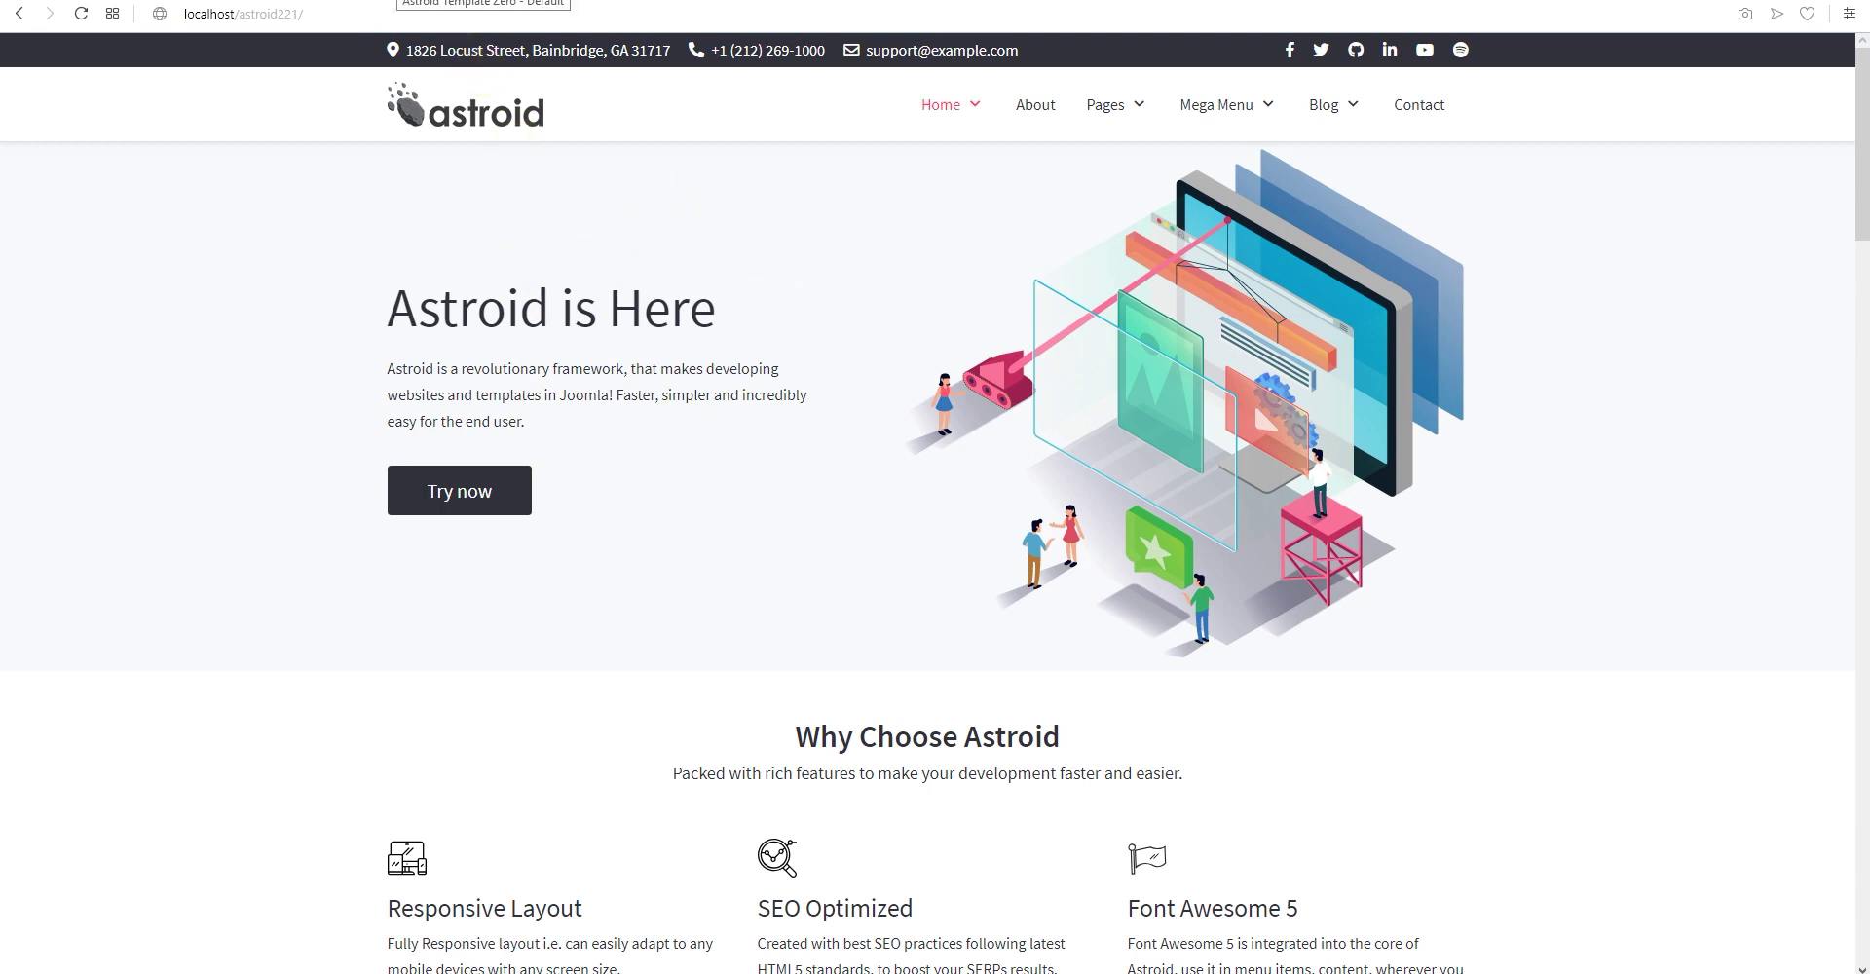
Switch to the Joomla administrator and start adding a new menu
left_click(399, 0)
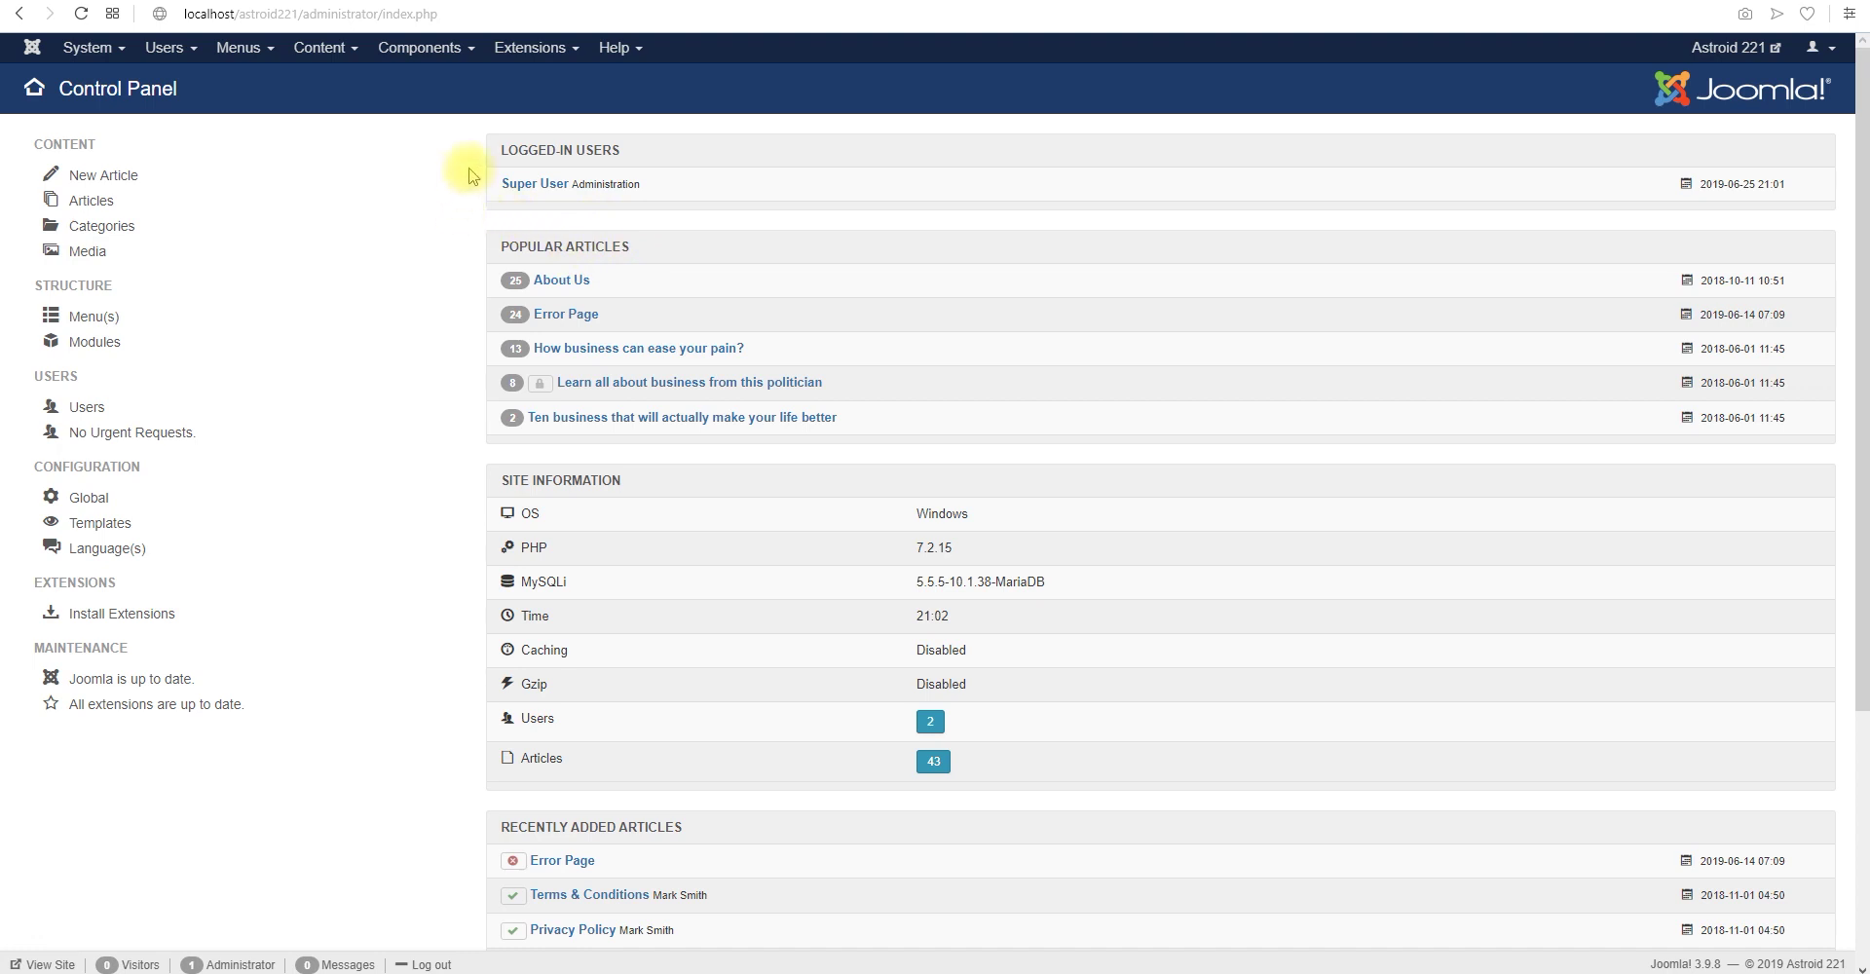
left_click(241, 48)
mouse_move(245, 84)
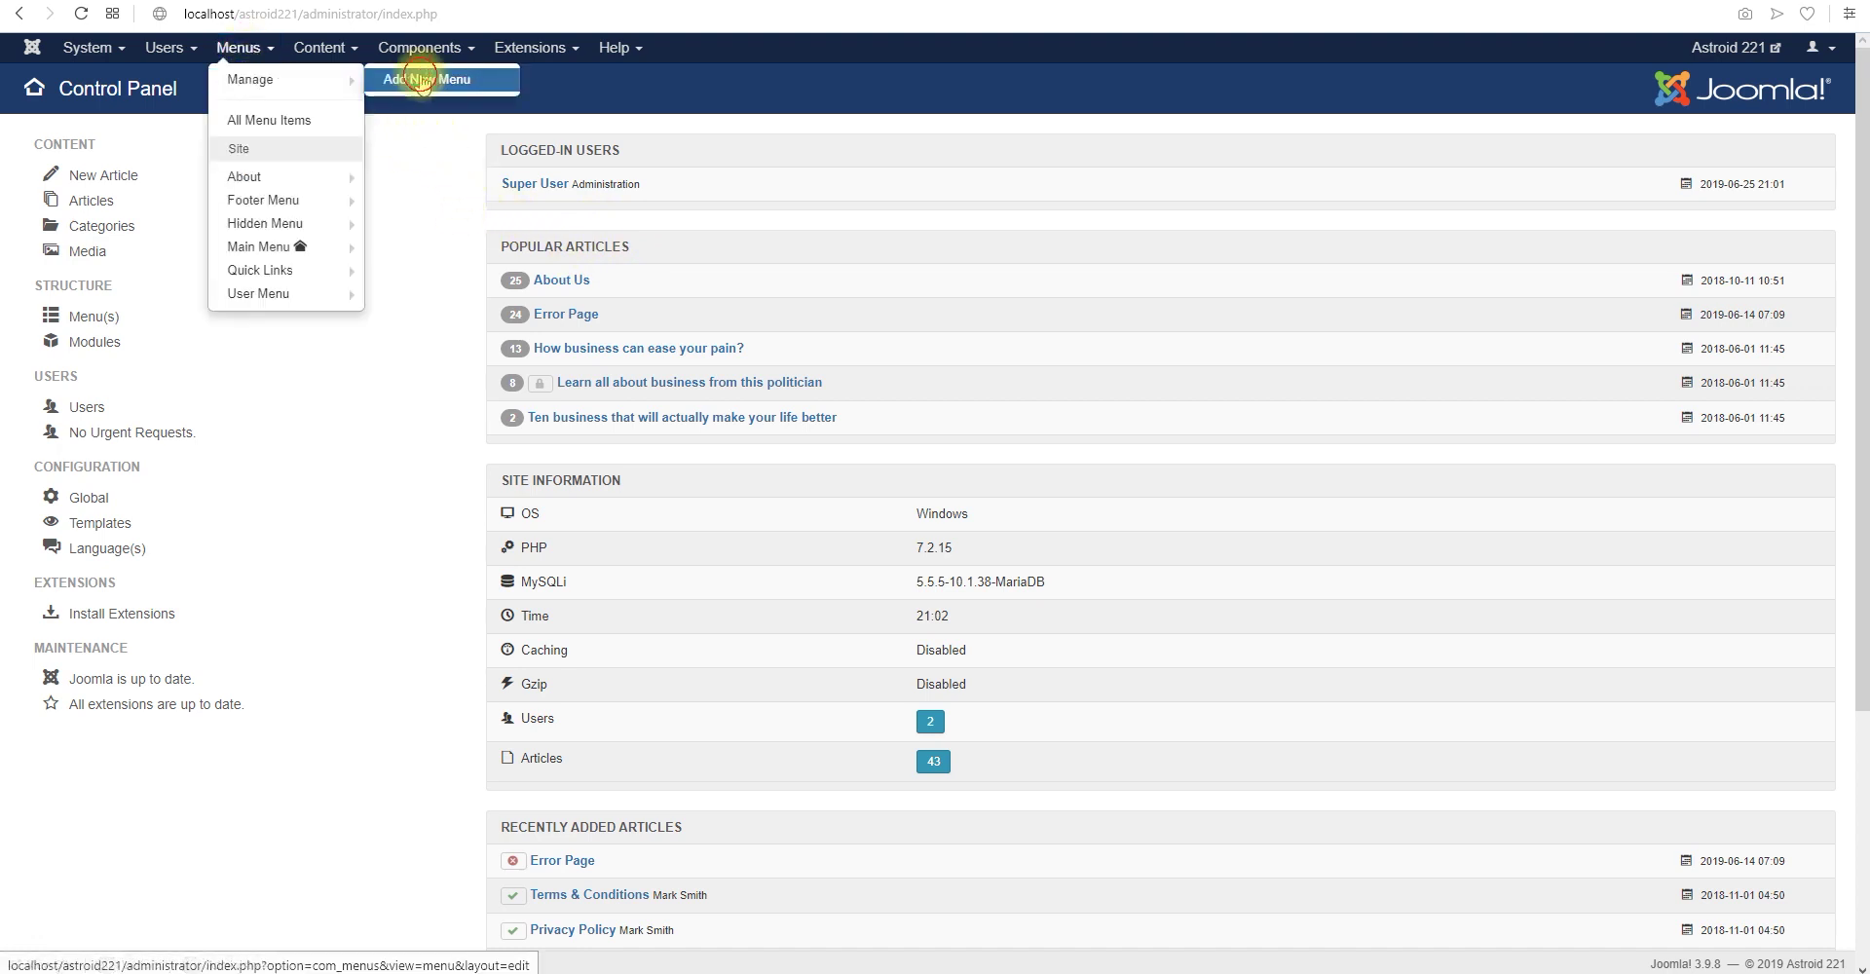
left_click(396, 175)
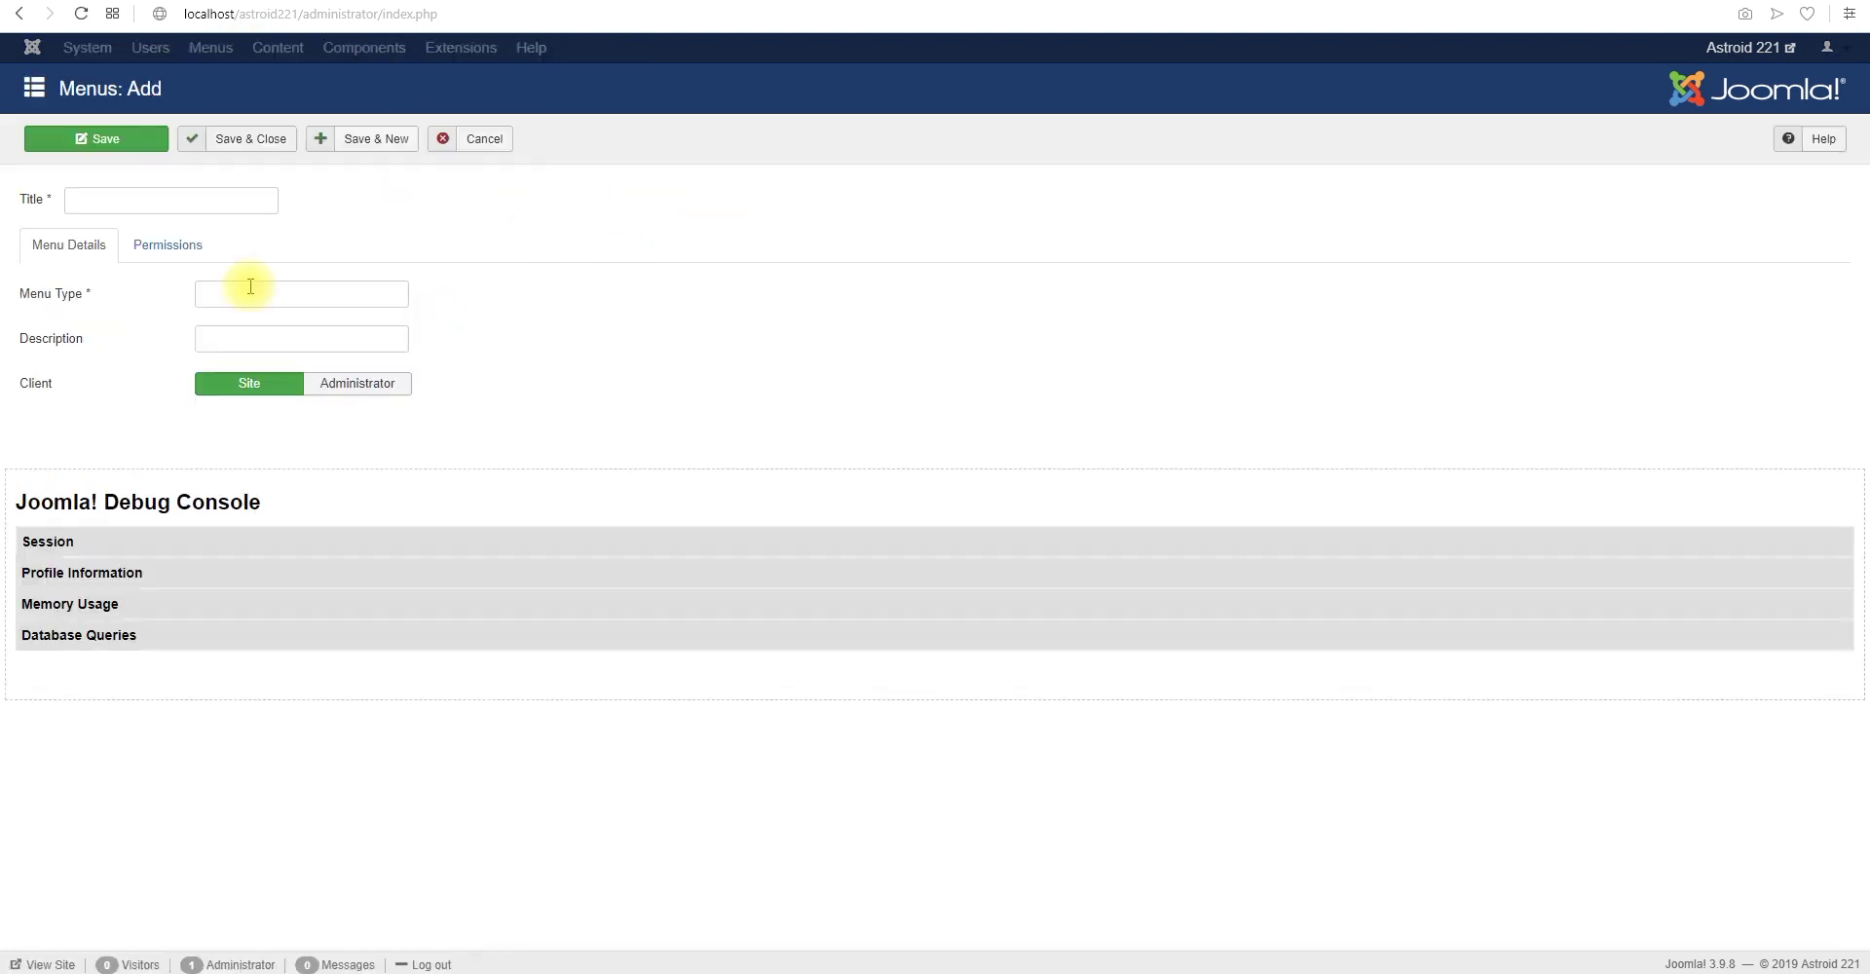
Title the menu "One page menu", use the same text as its menu type, save it and open its item list
left_click(193, 202)
type("One ")
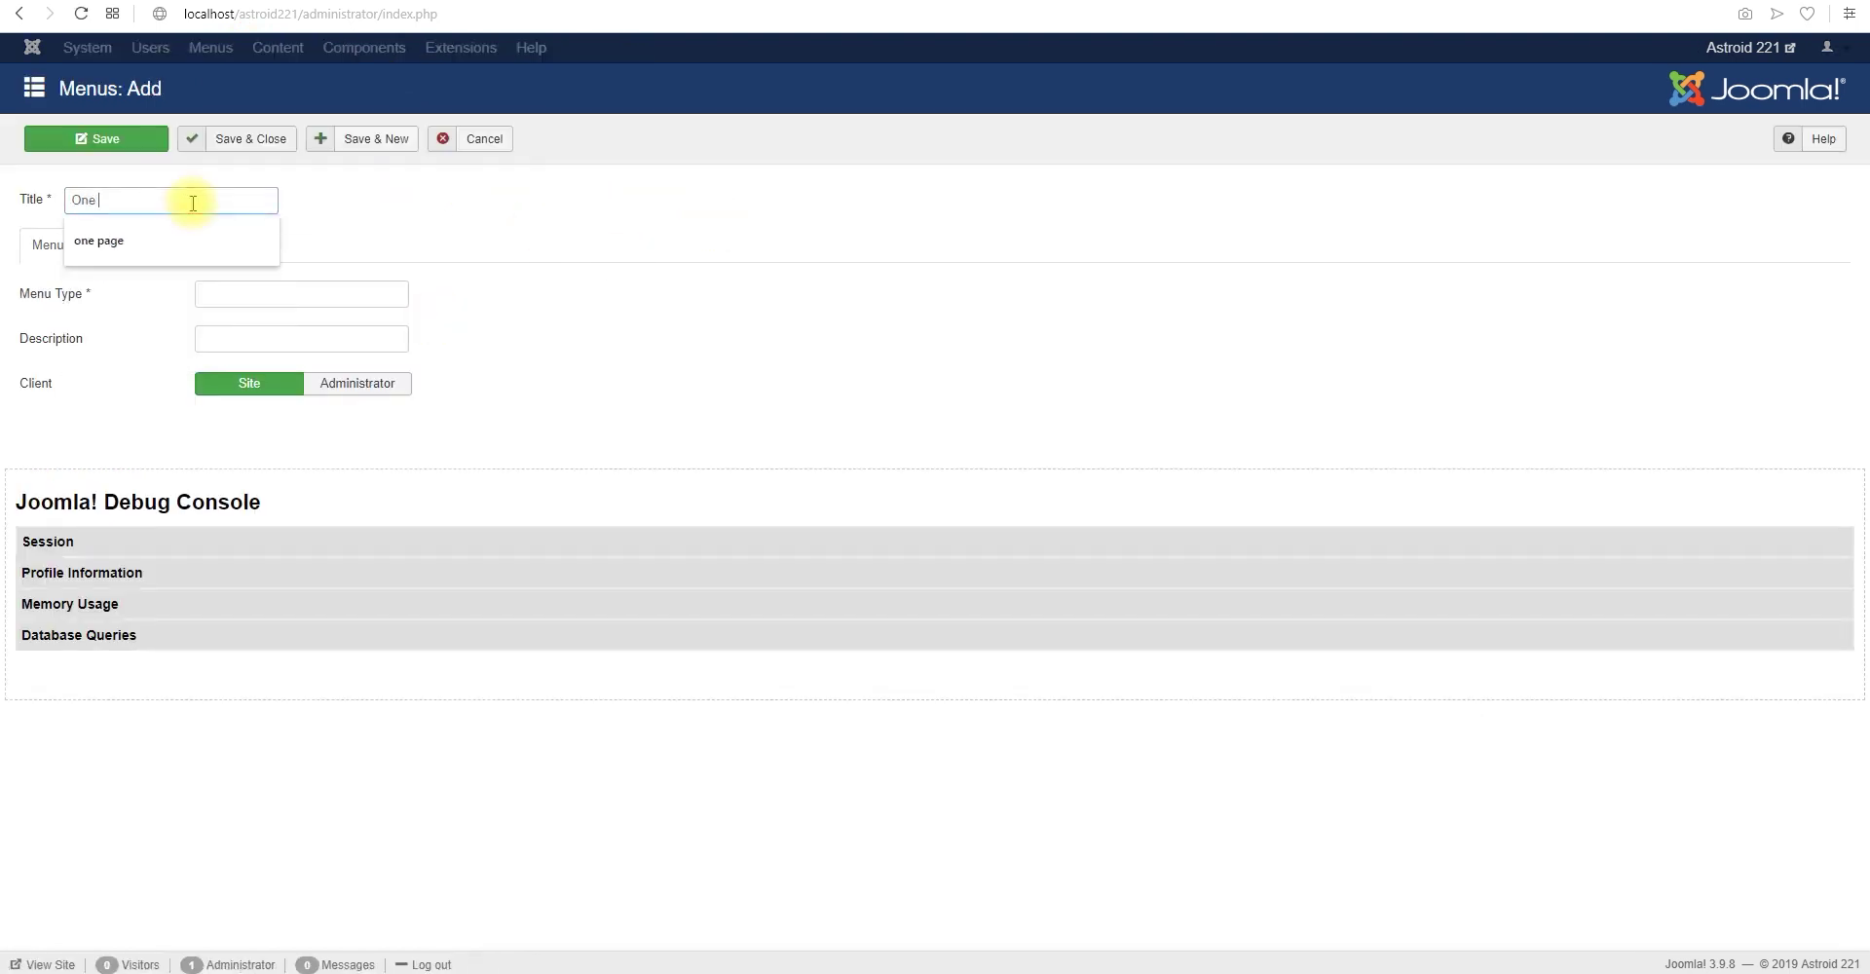
type("page menu")
key("ctrl+c")
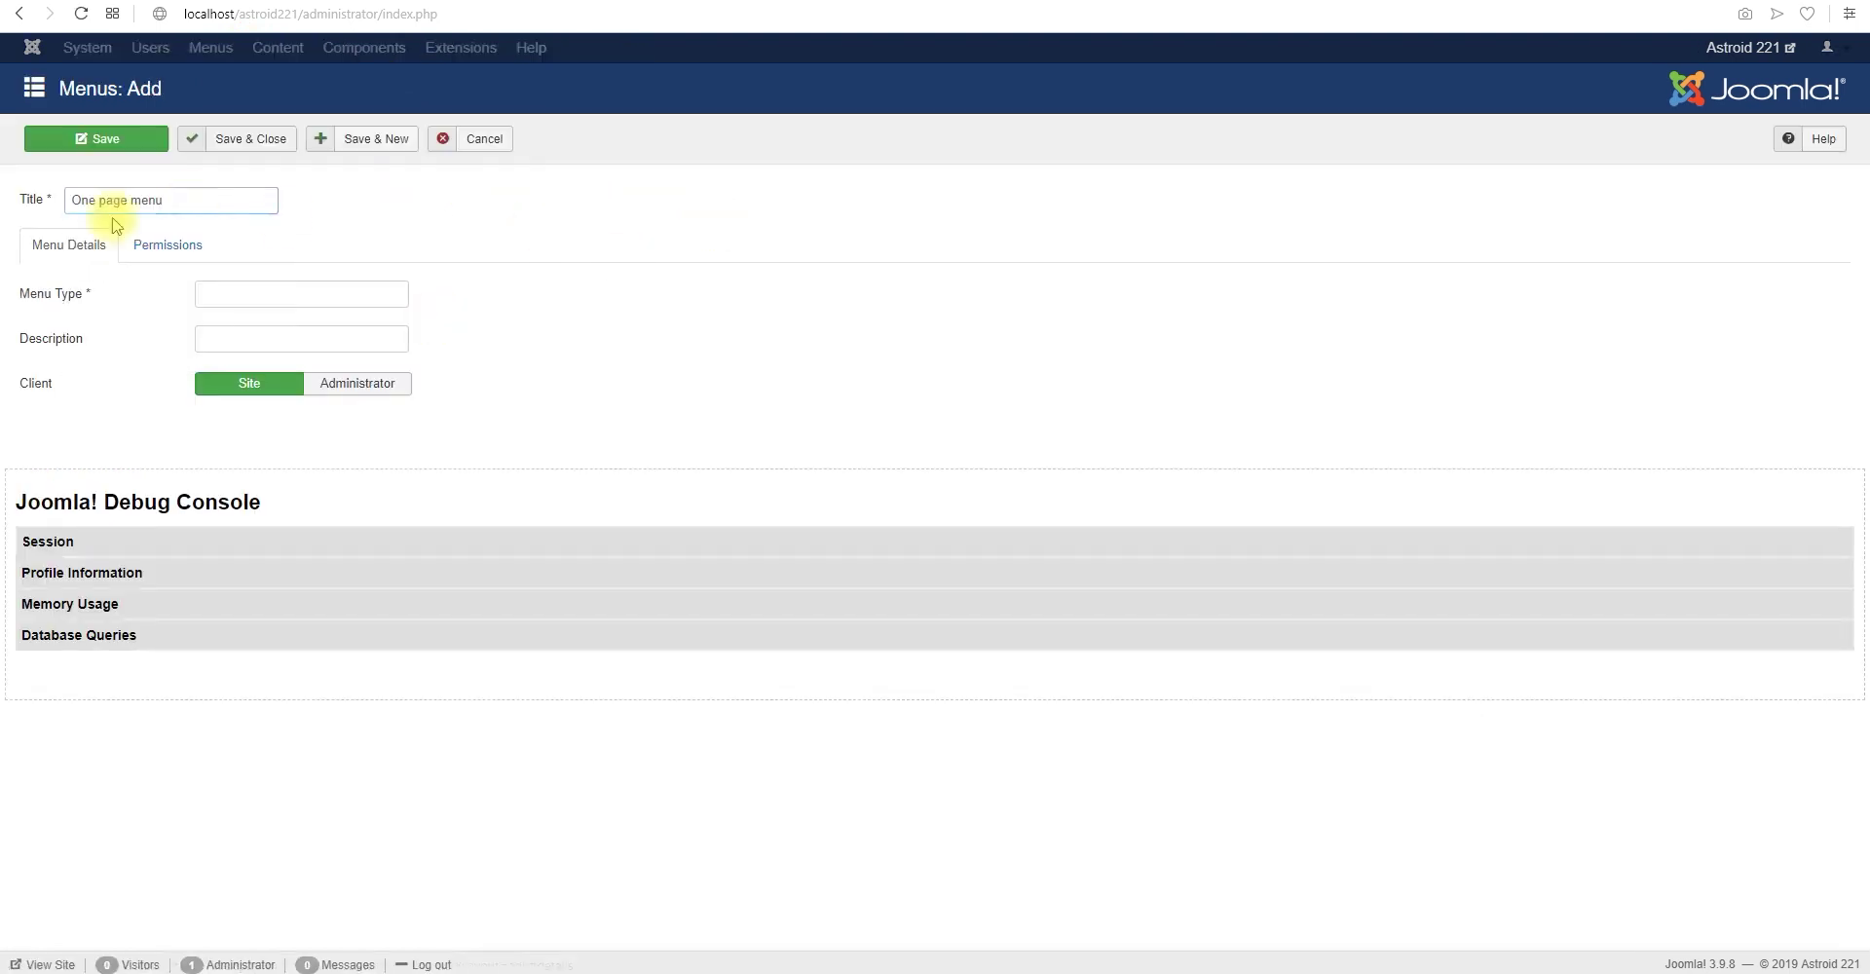
left_click(305, 297)
key("ctrl+v")
left_click(248, 139)
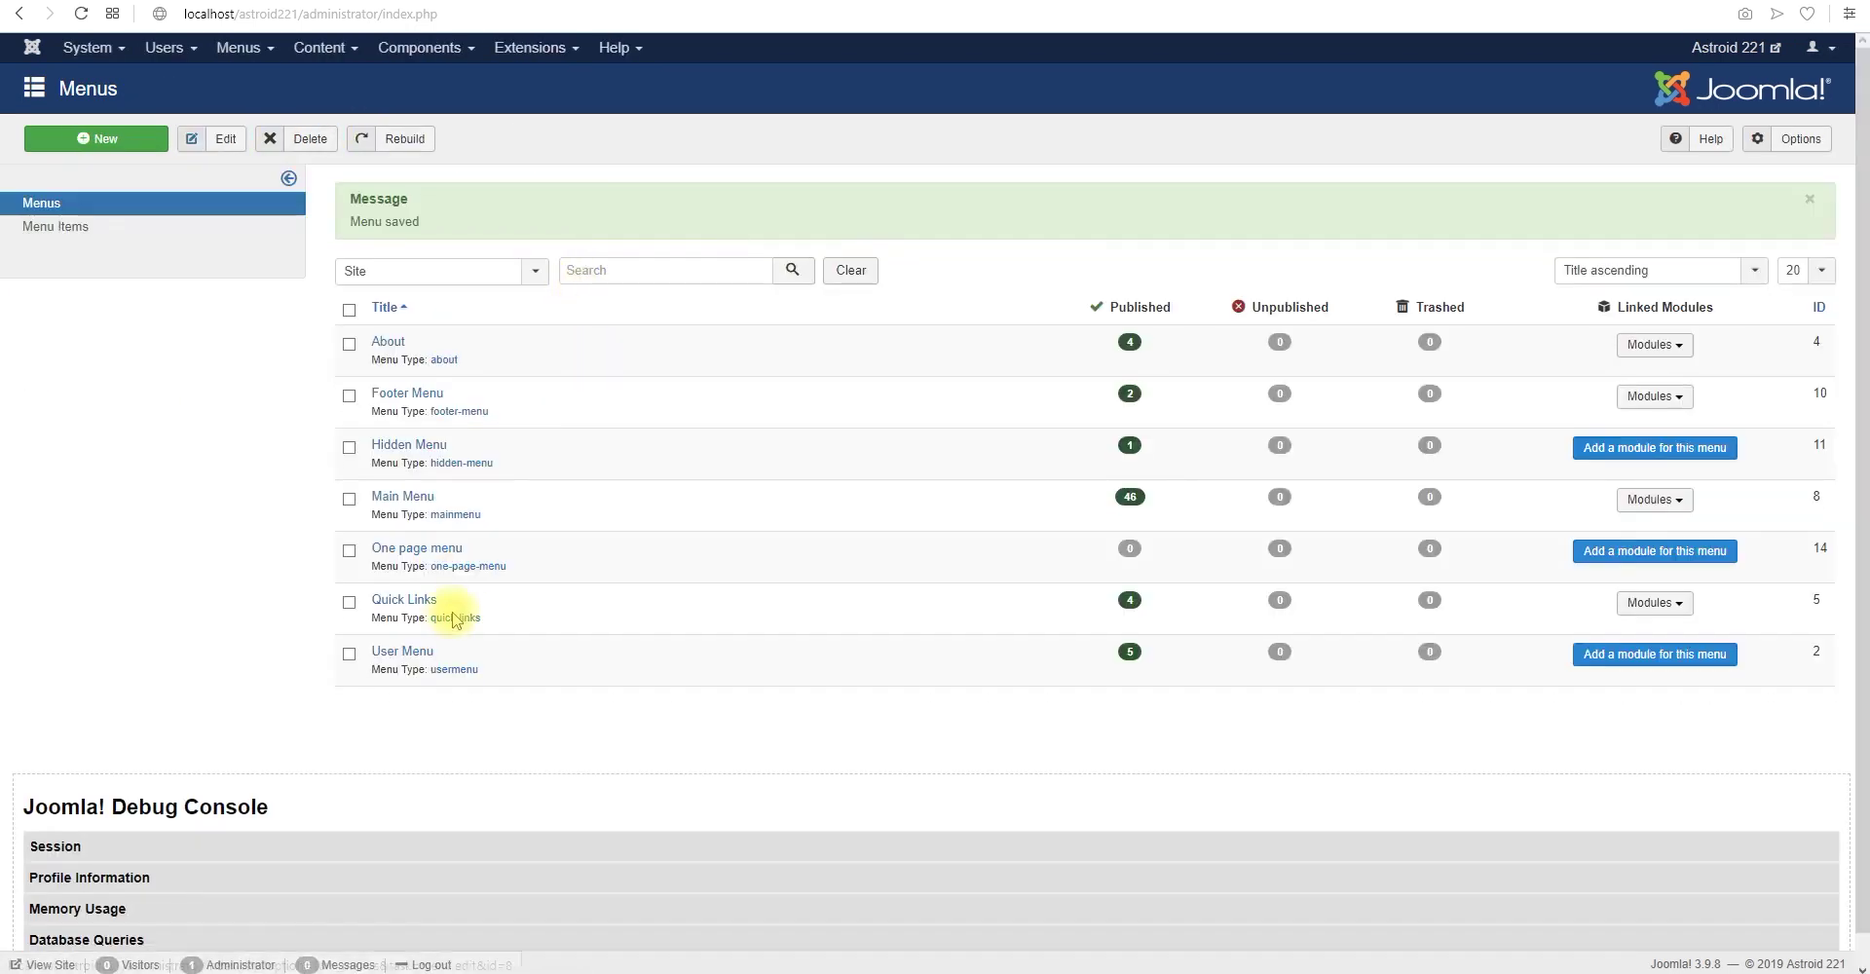
left_click(409, 550)
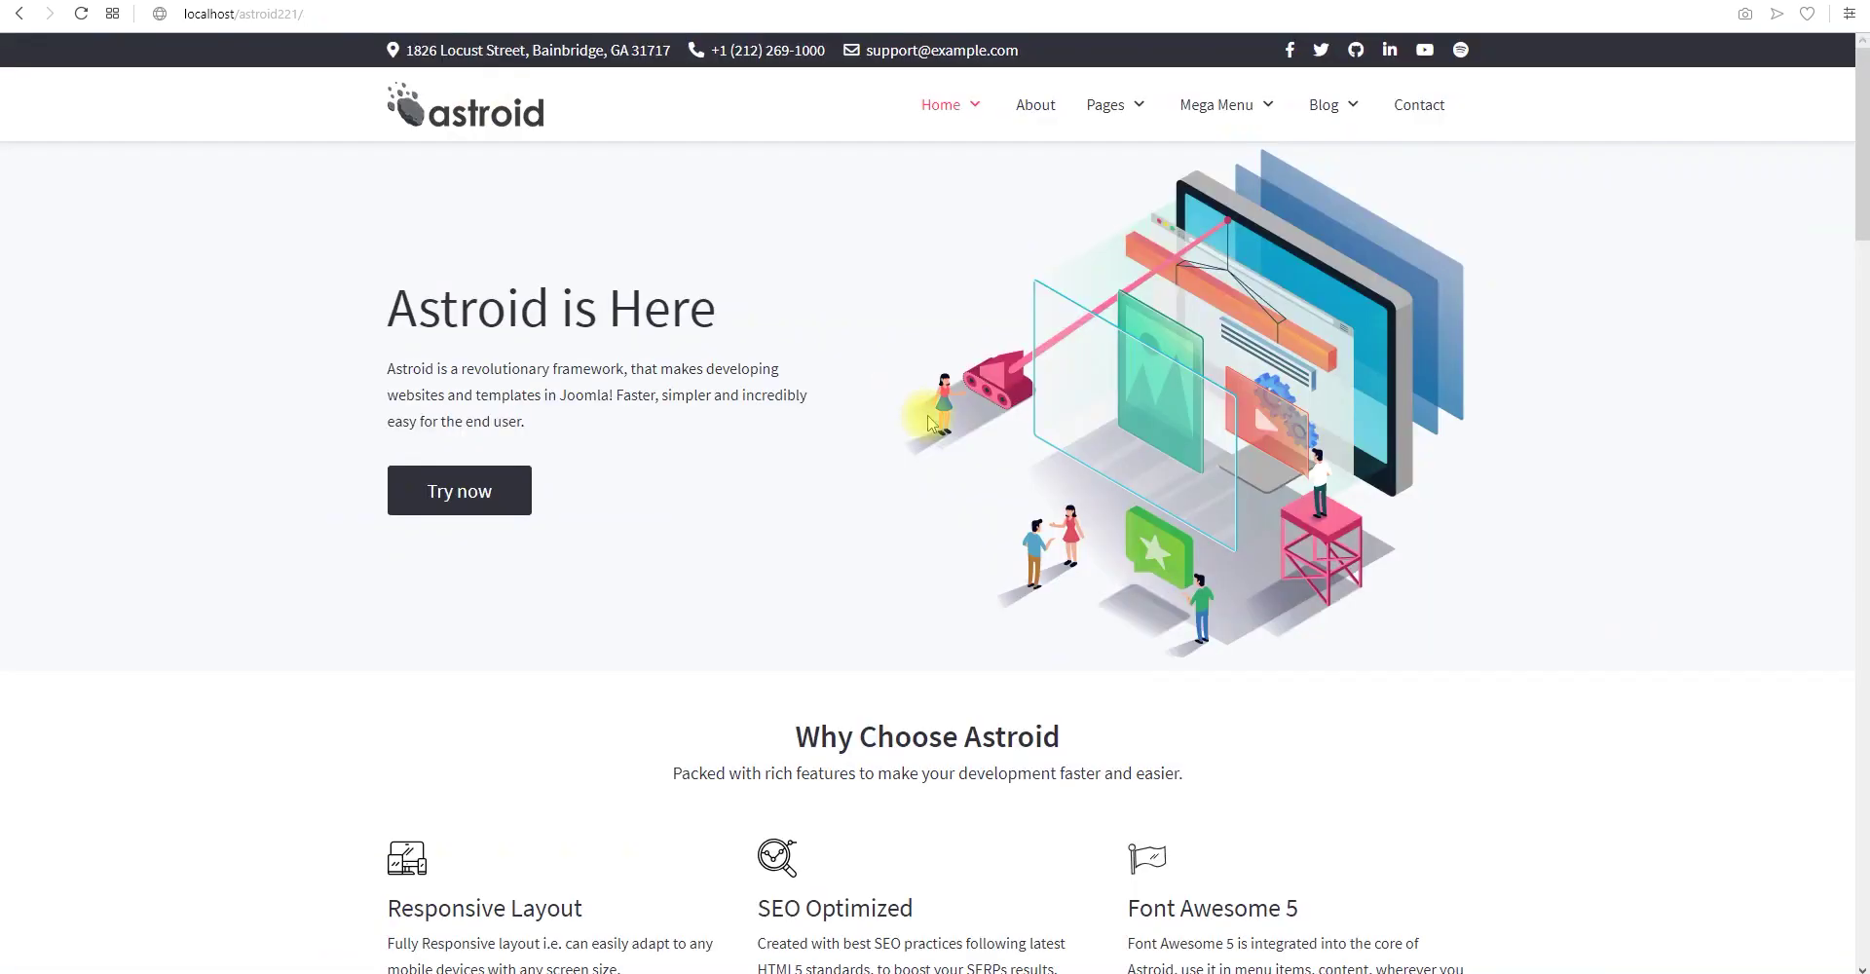
Examine the site's home page for sections to link, including Why Choose Astroid, Visual mega menu builder and Latest News
scroll(796, 422, "down", 3)
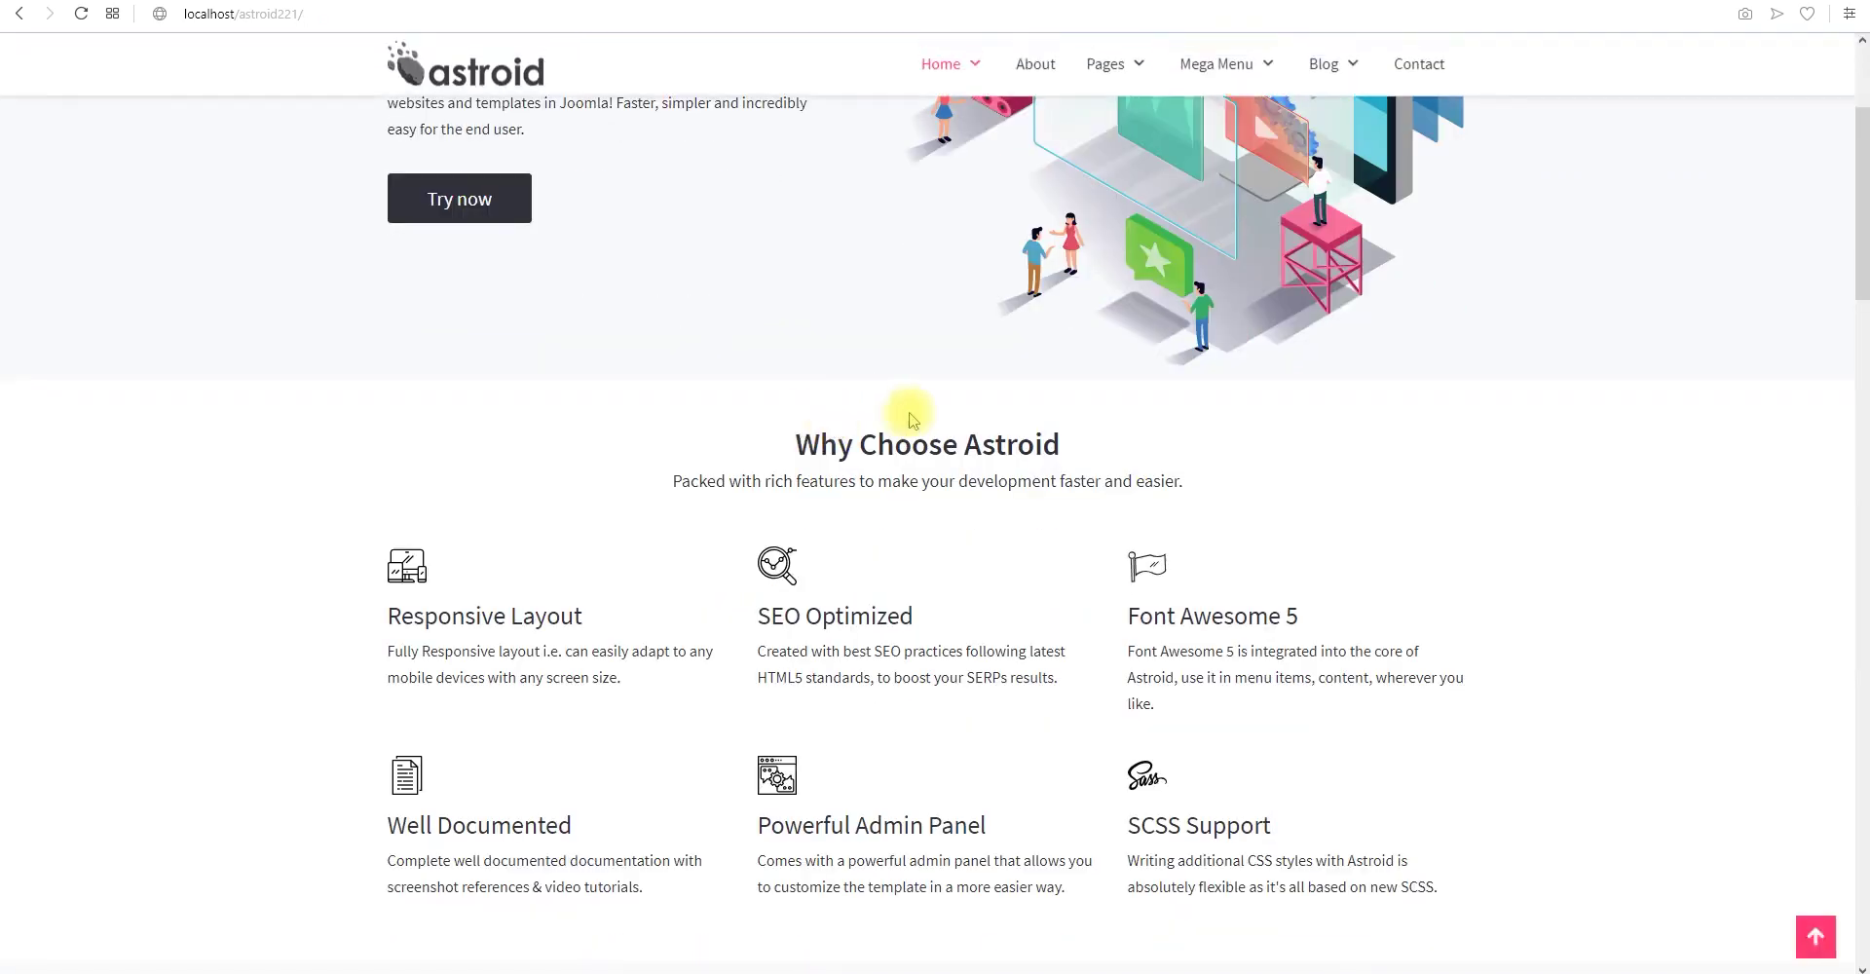
scroll(906, 409, "up", 3)
left_click_drag(795, 736, 1094, 806)
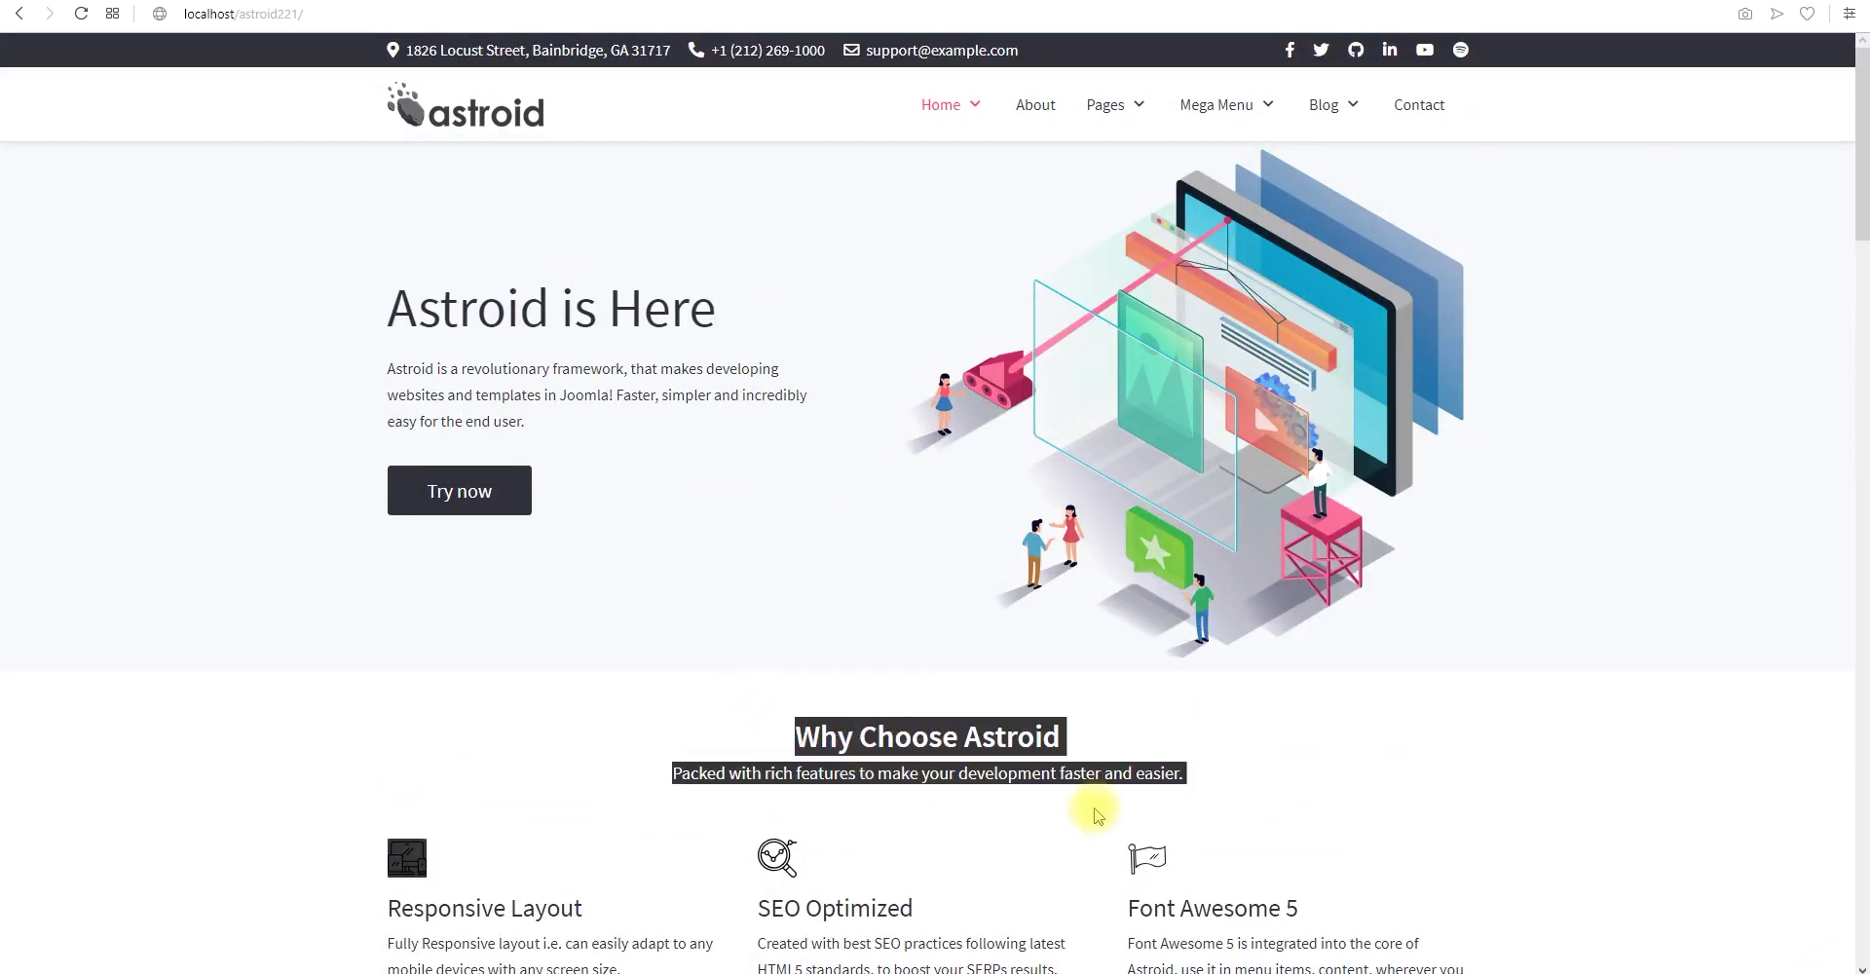
scroll(1118, 763, "down", 5)
scroll(1115, 755, "down", 9)
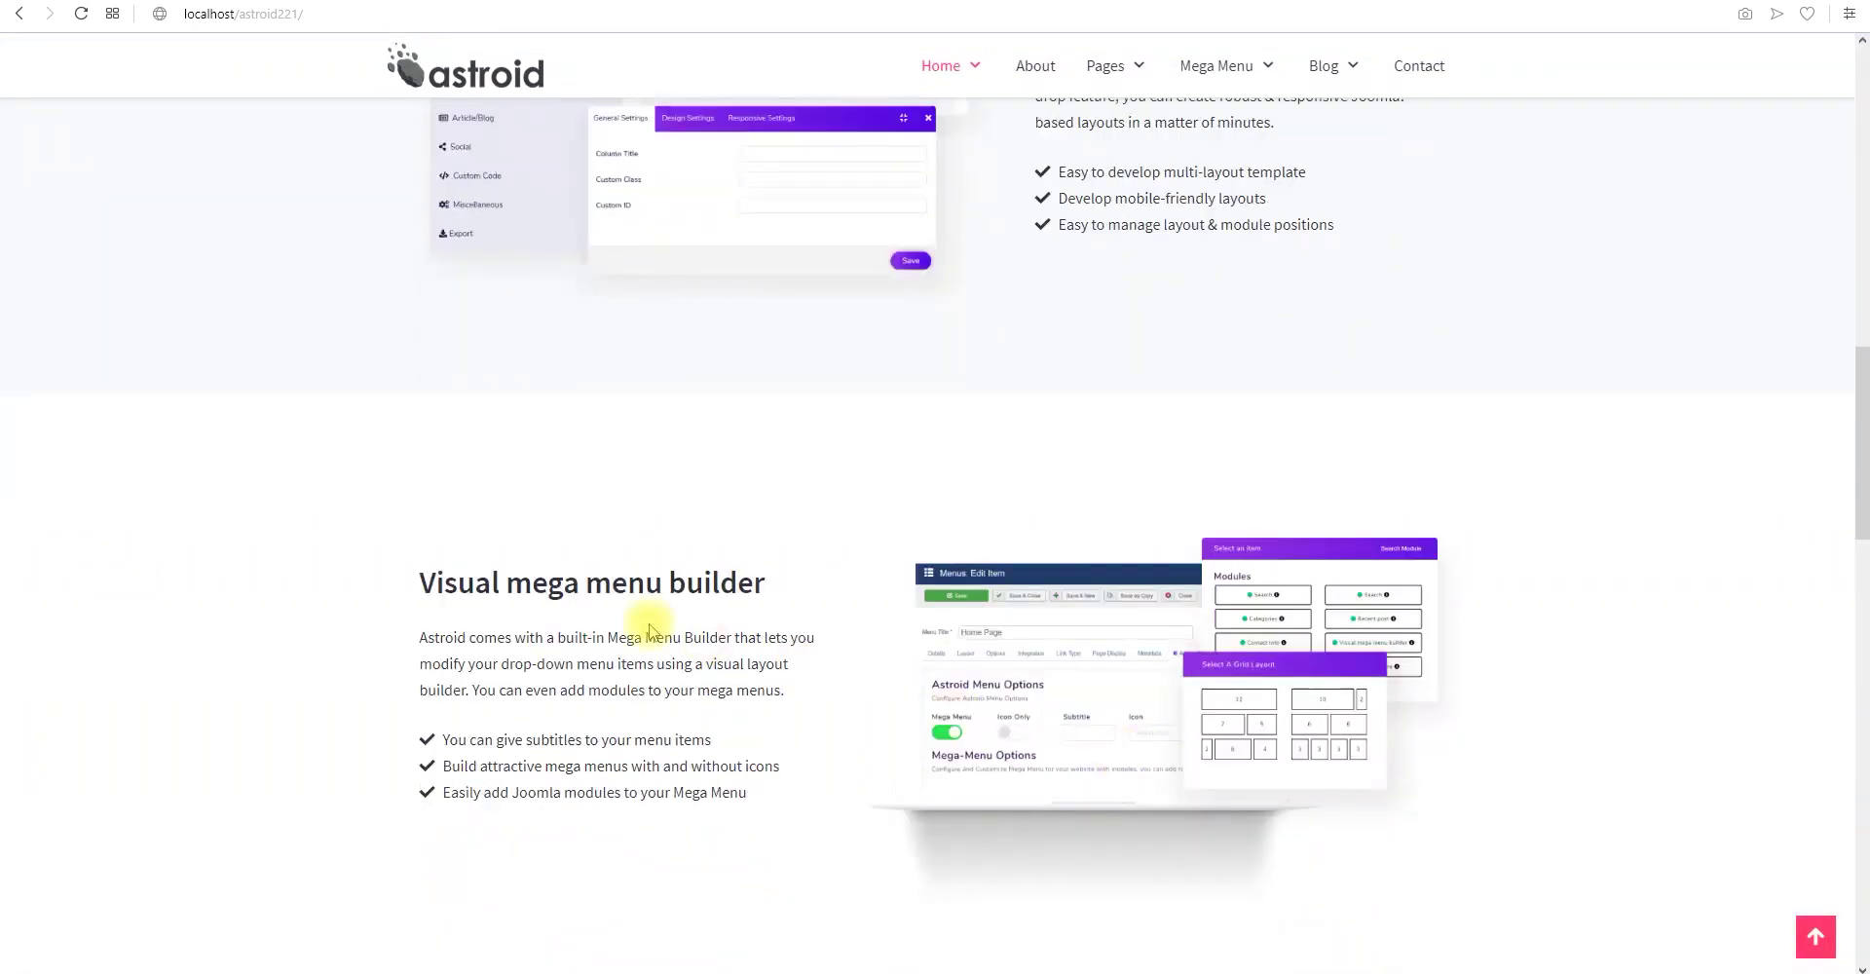
scroll(637, 584, "down", 1)
left_click_drag(507, 487, 662, 487)
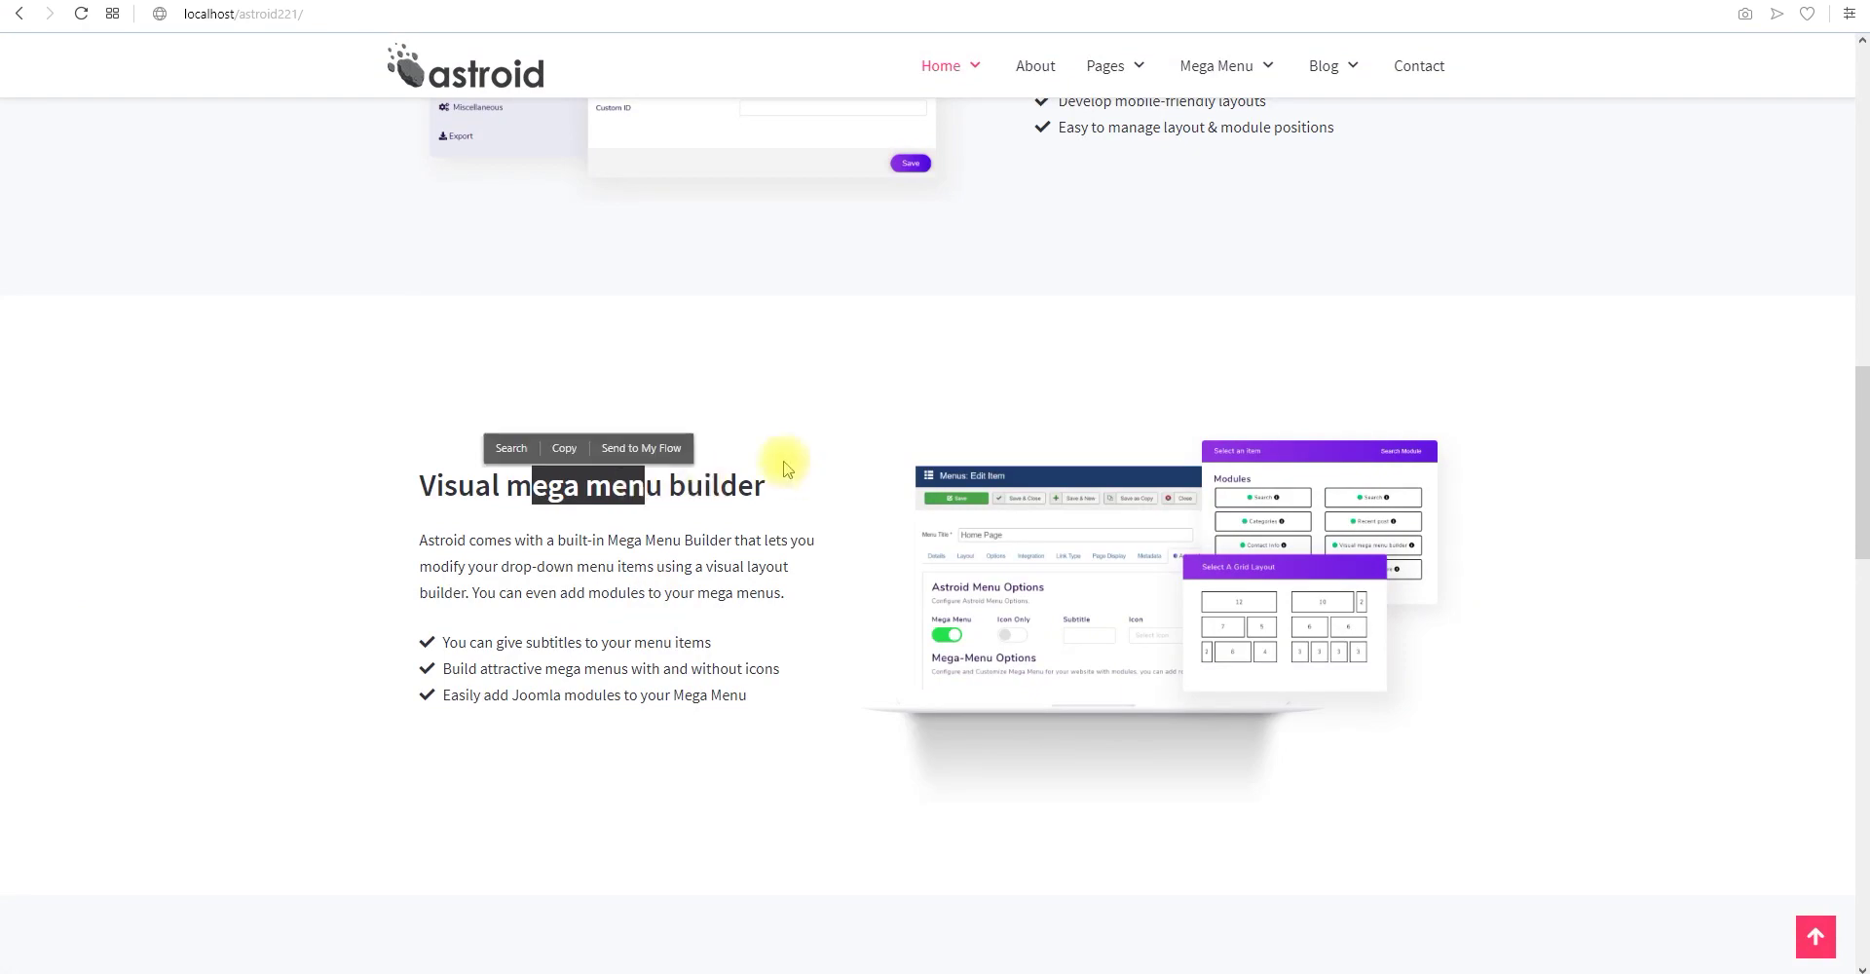
left_click(873, 487)
scroll(1149, 672, "down", 12)
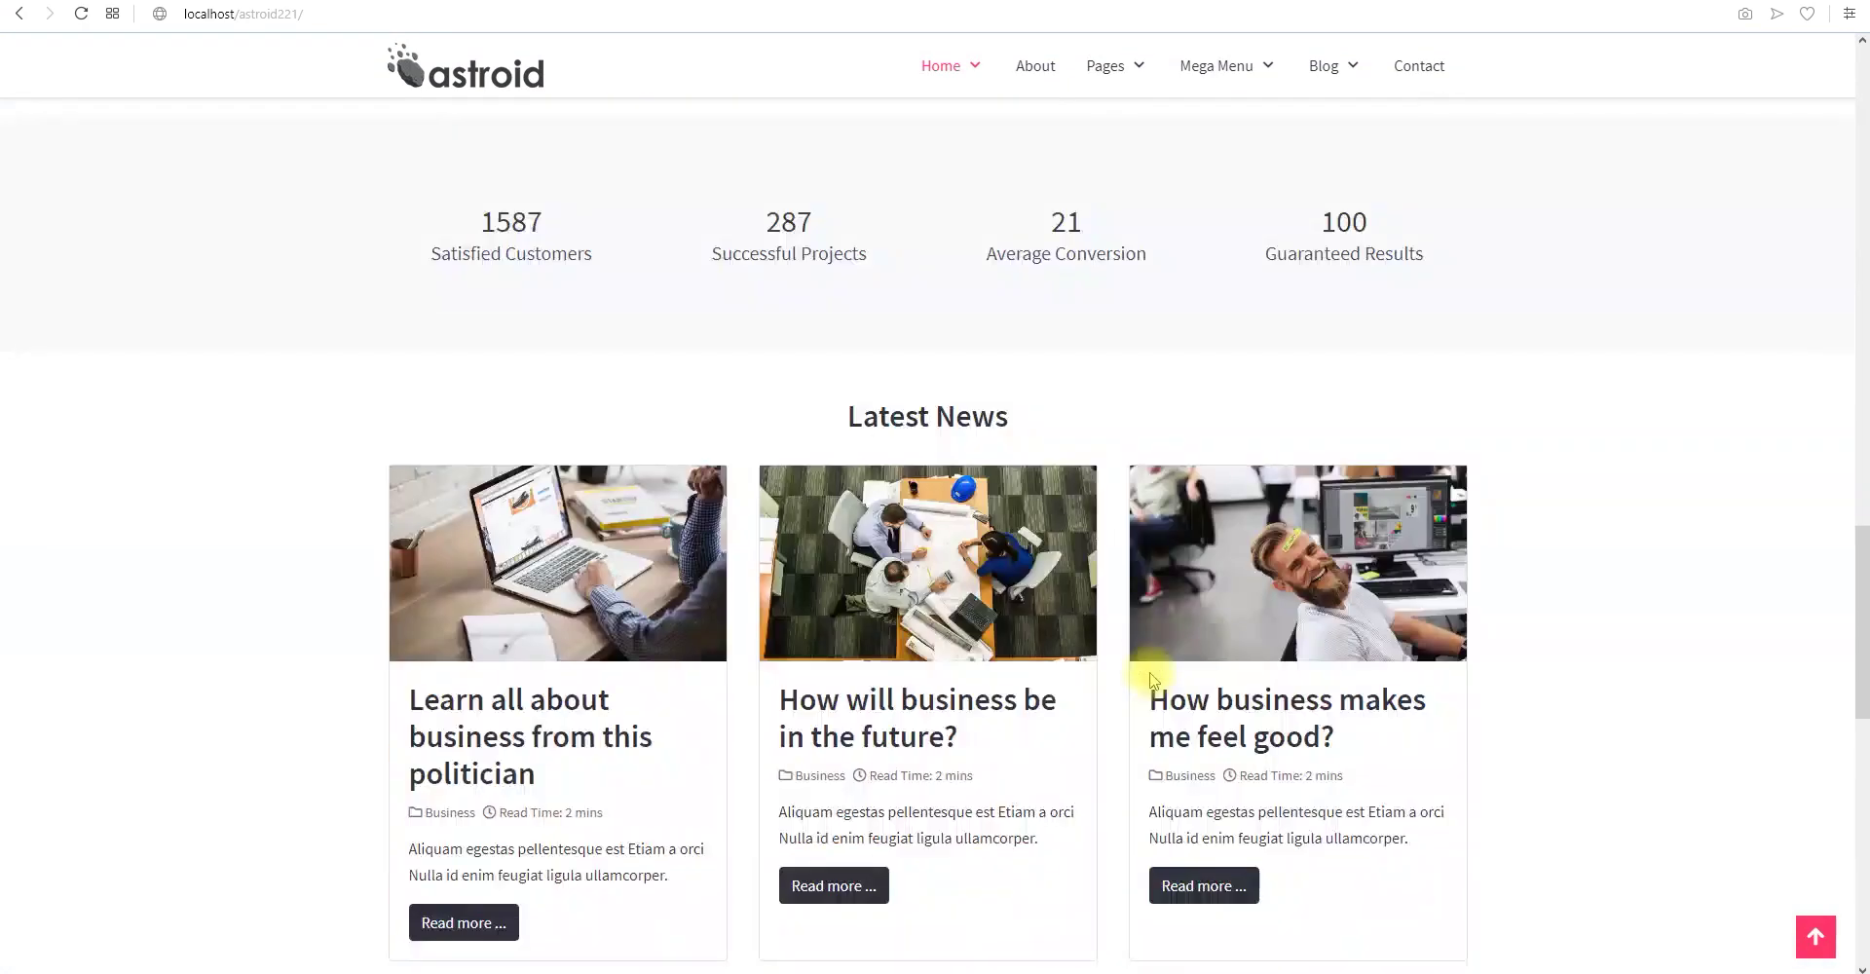
scroll(1152, 679, "up", 3)
left_click_drag(819, 397, 1016, 409)
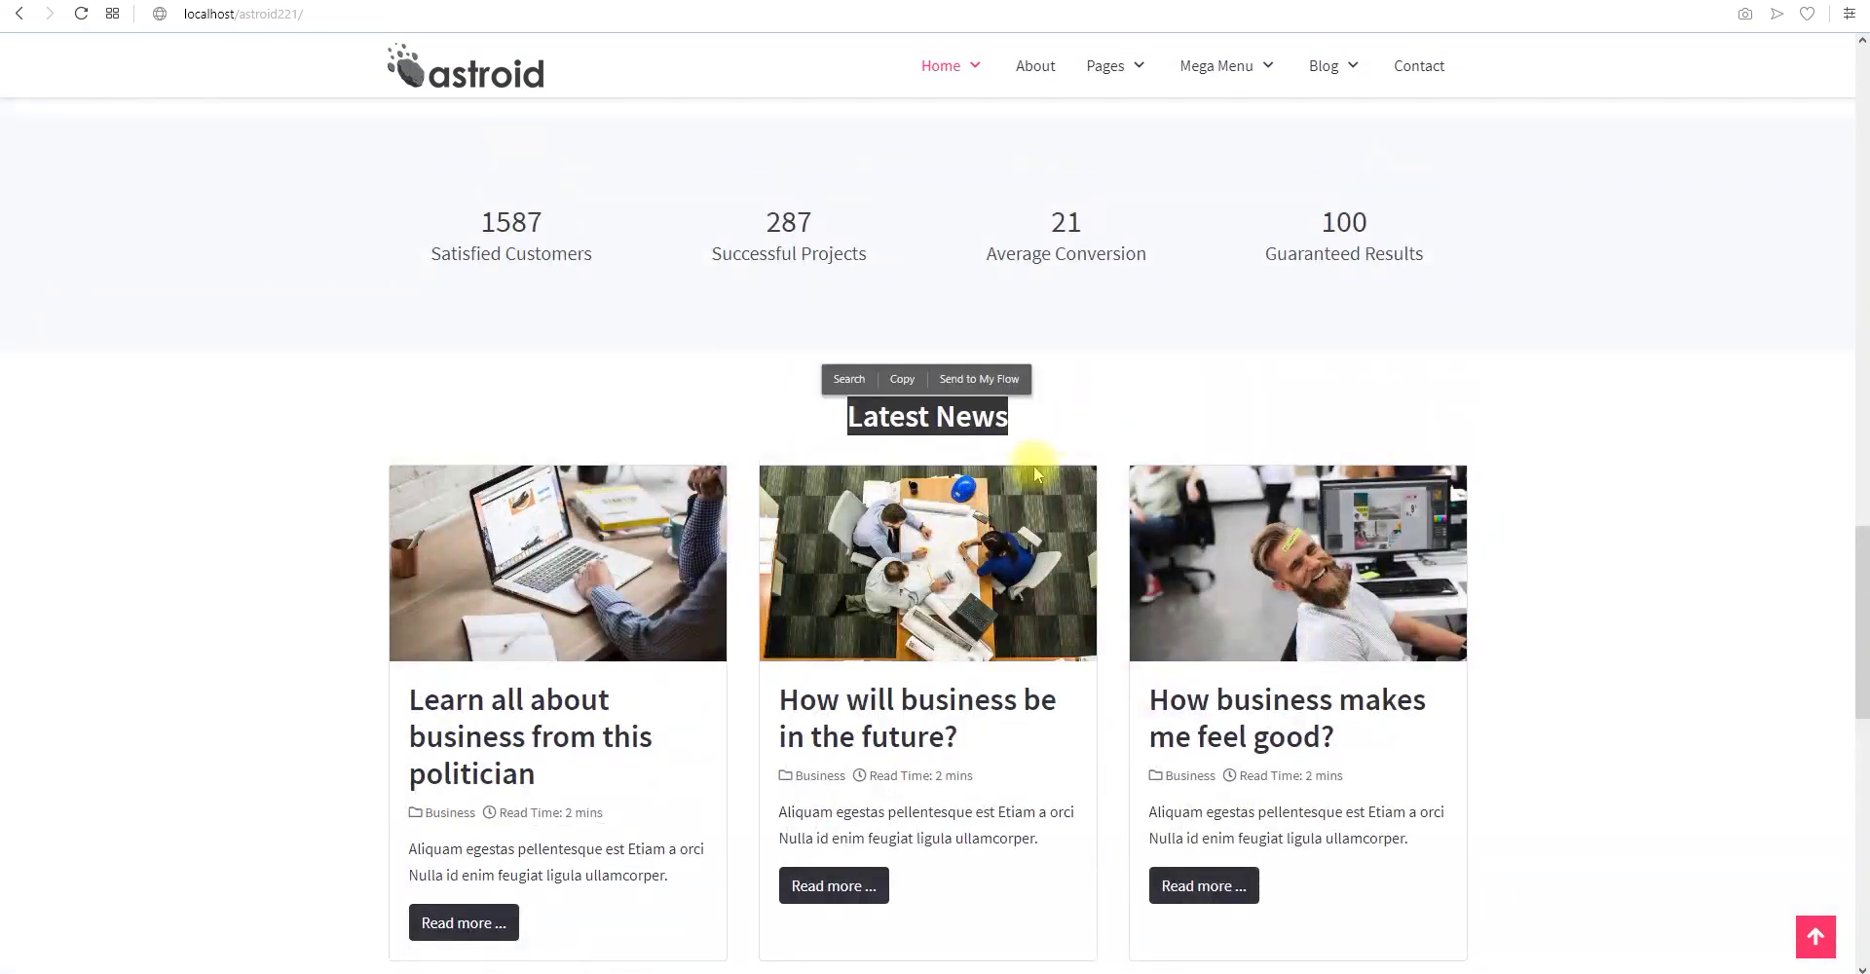
scroll(1091, 632, "down", 3)
left_click_drag(796, 787, 1084, 782)
scroll(1084, 782, "down", 3)
scroll(969, 633, "up", 4)
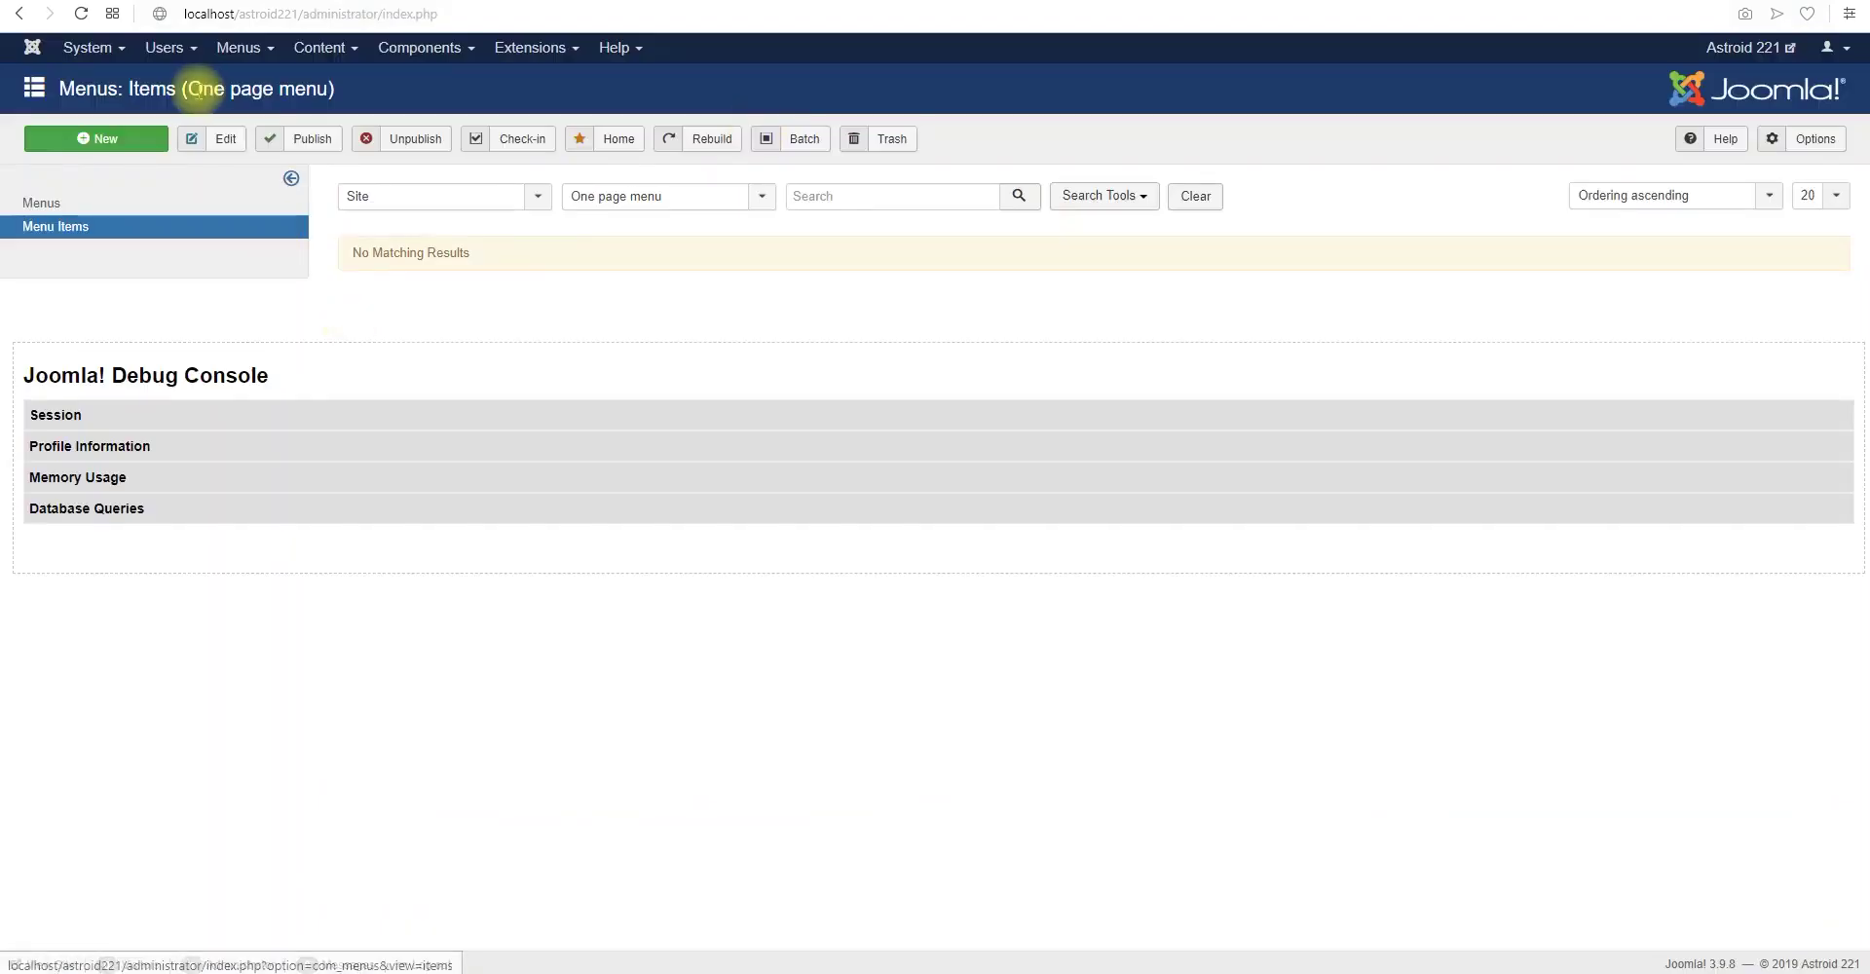
Add a new item to the One page menu and title it "Why" for the Why Choose Astroid section
left_click(93, 138)
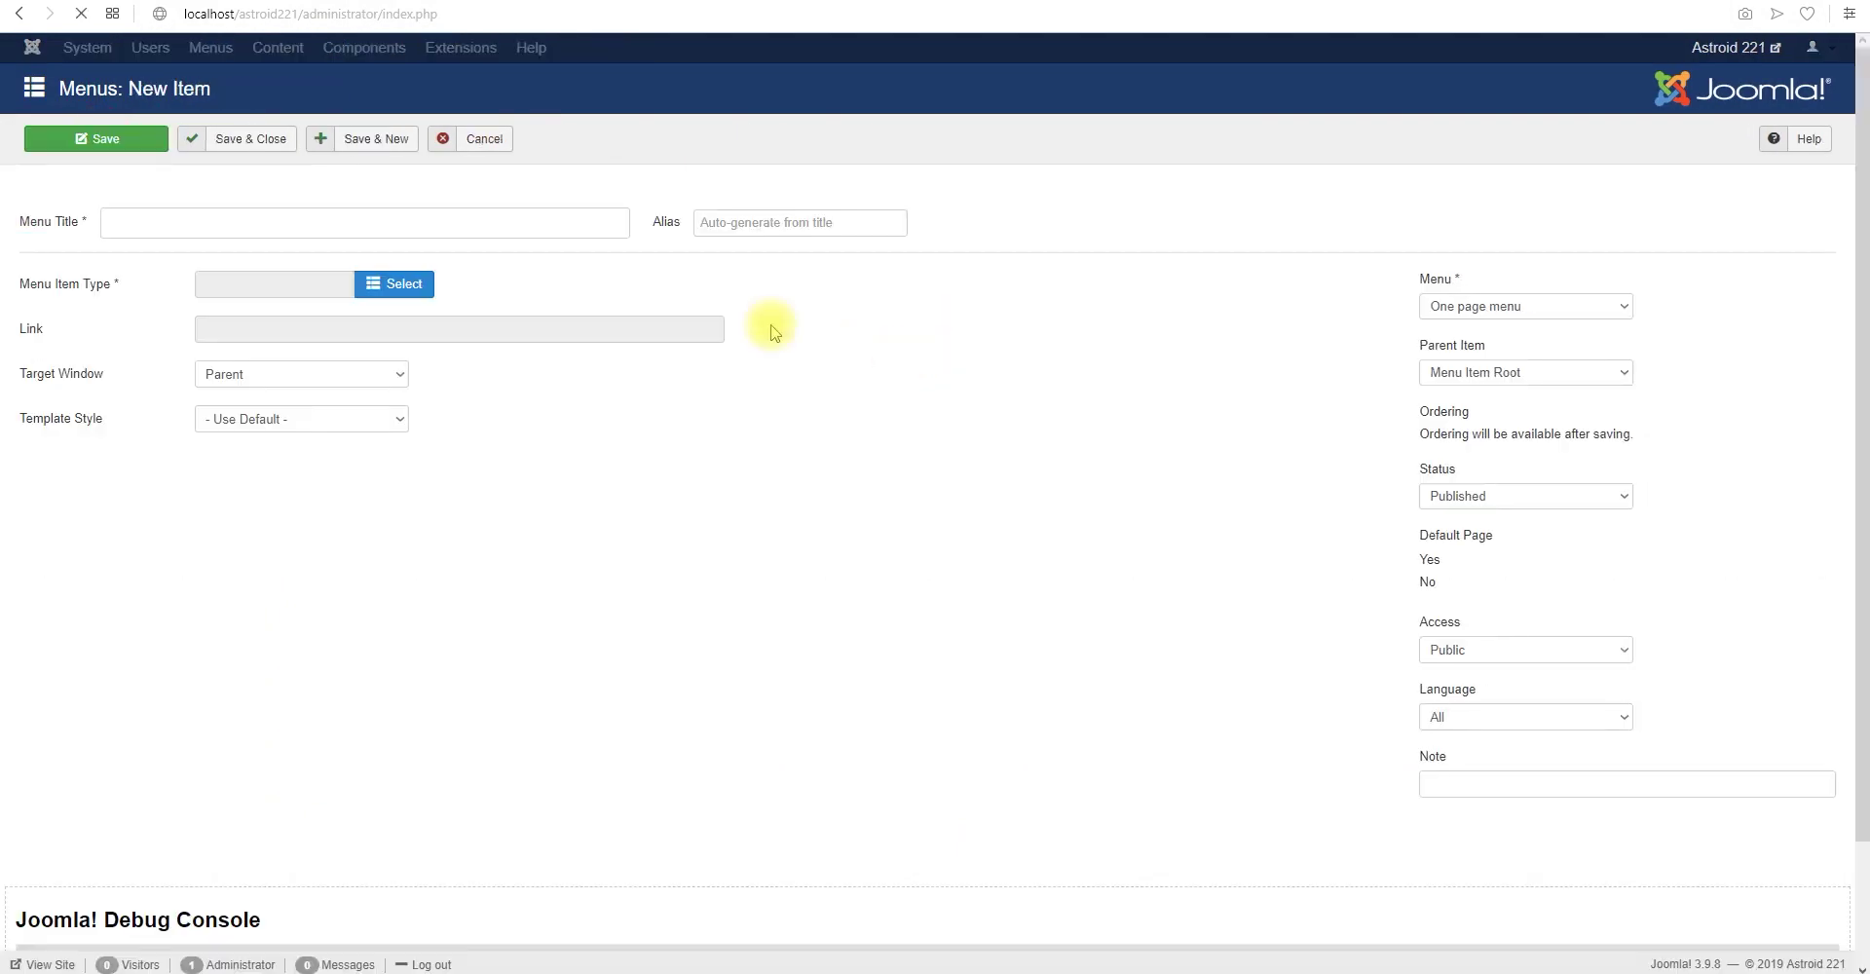
left_click(376, 222)
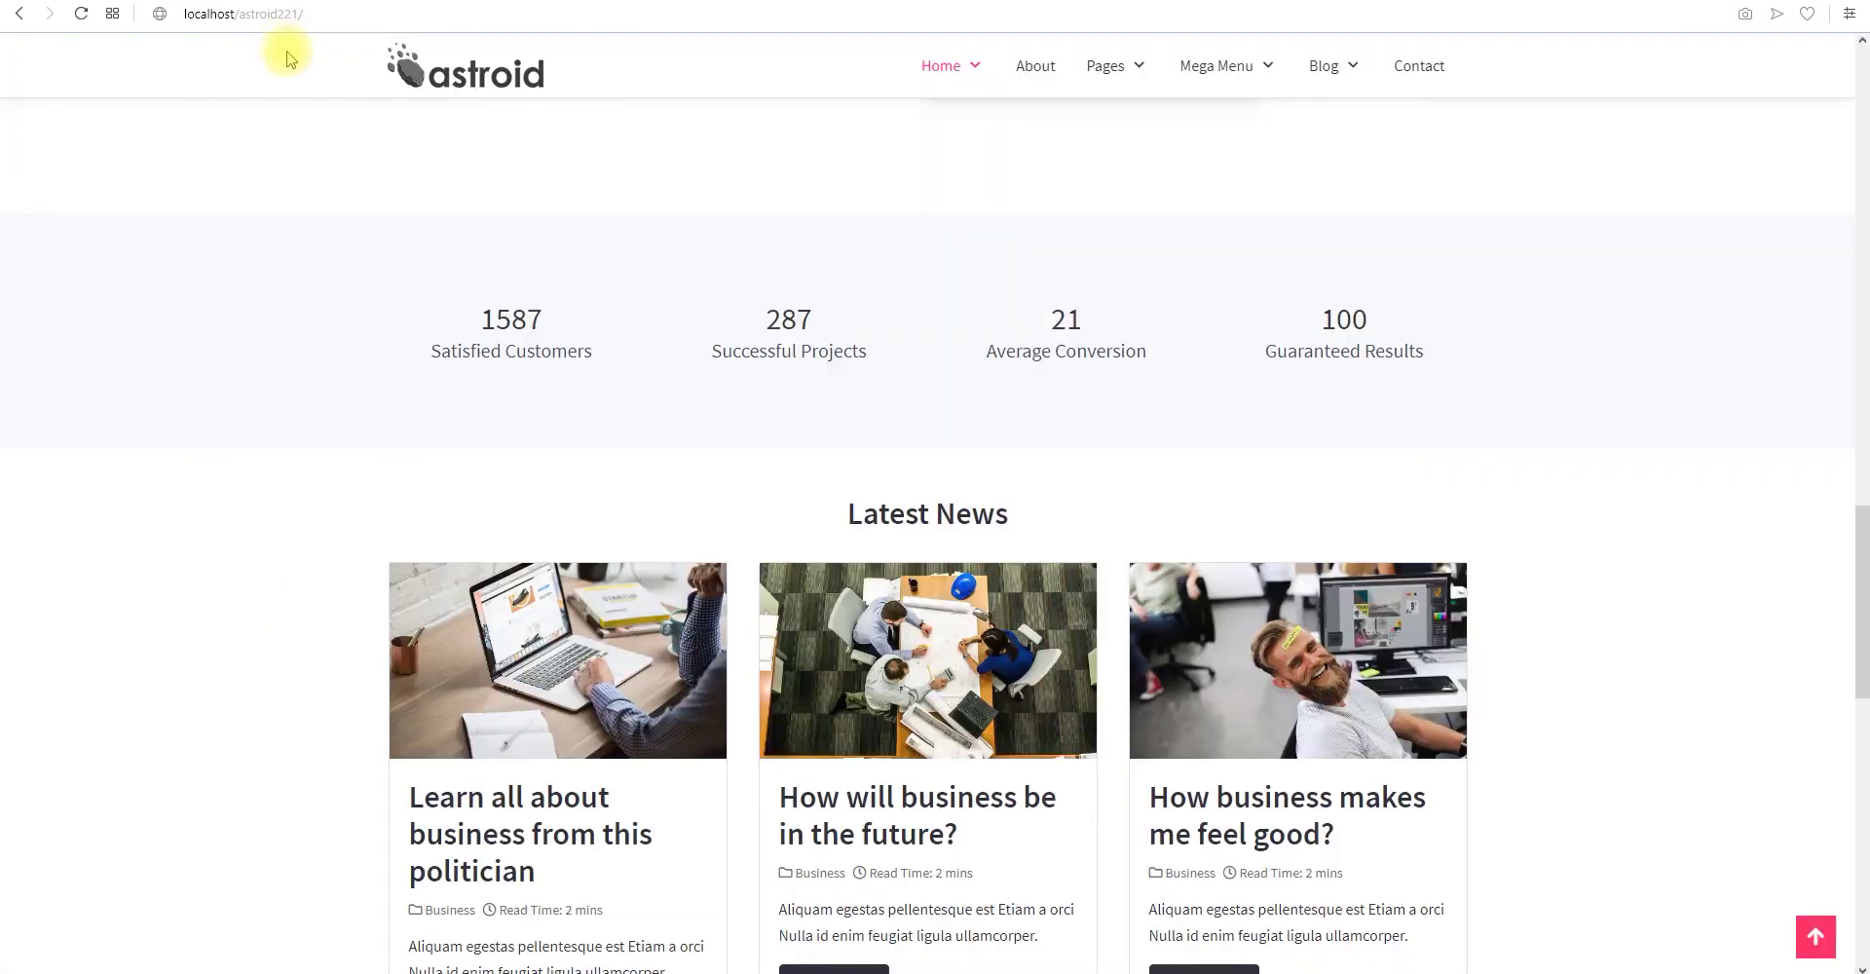
scroll(736, 370, "up", 15)
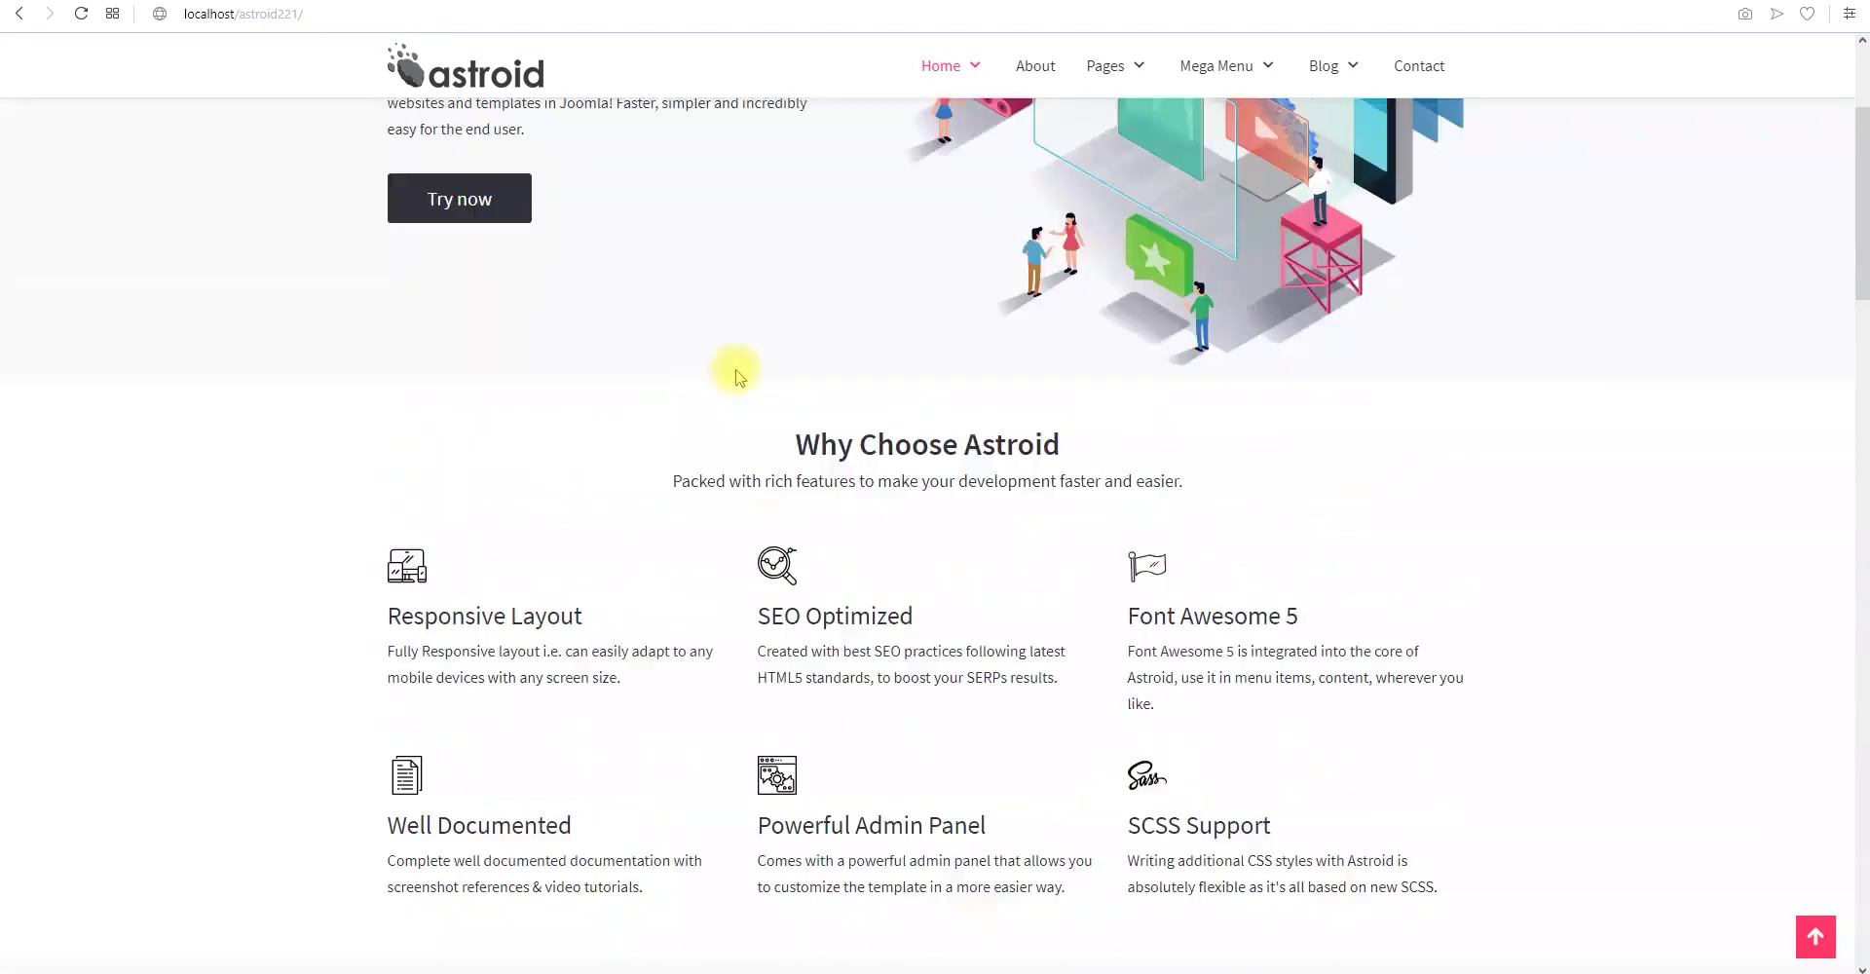
scroll(736, 370, "up", 5)
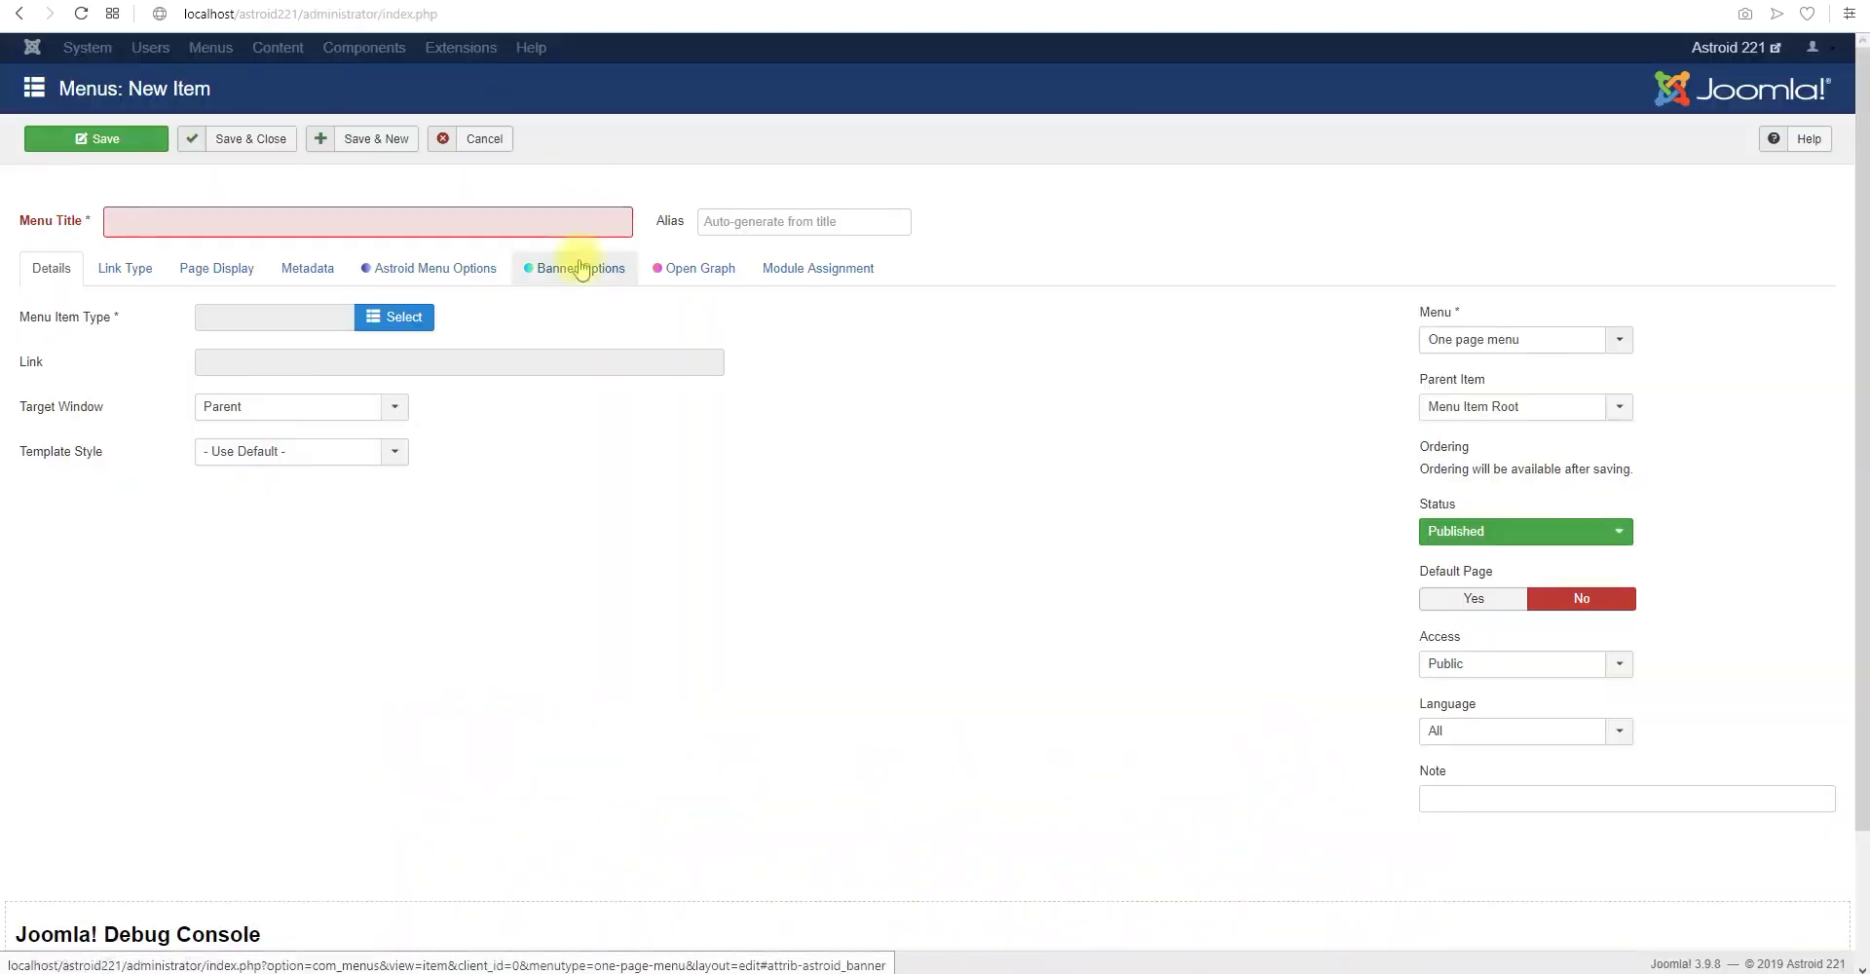
type("Why")
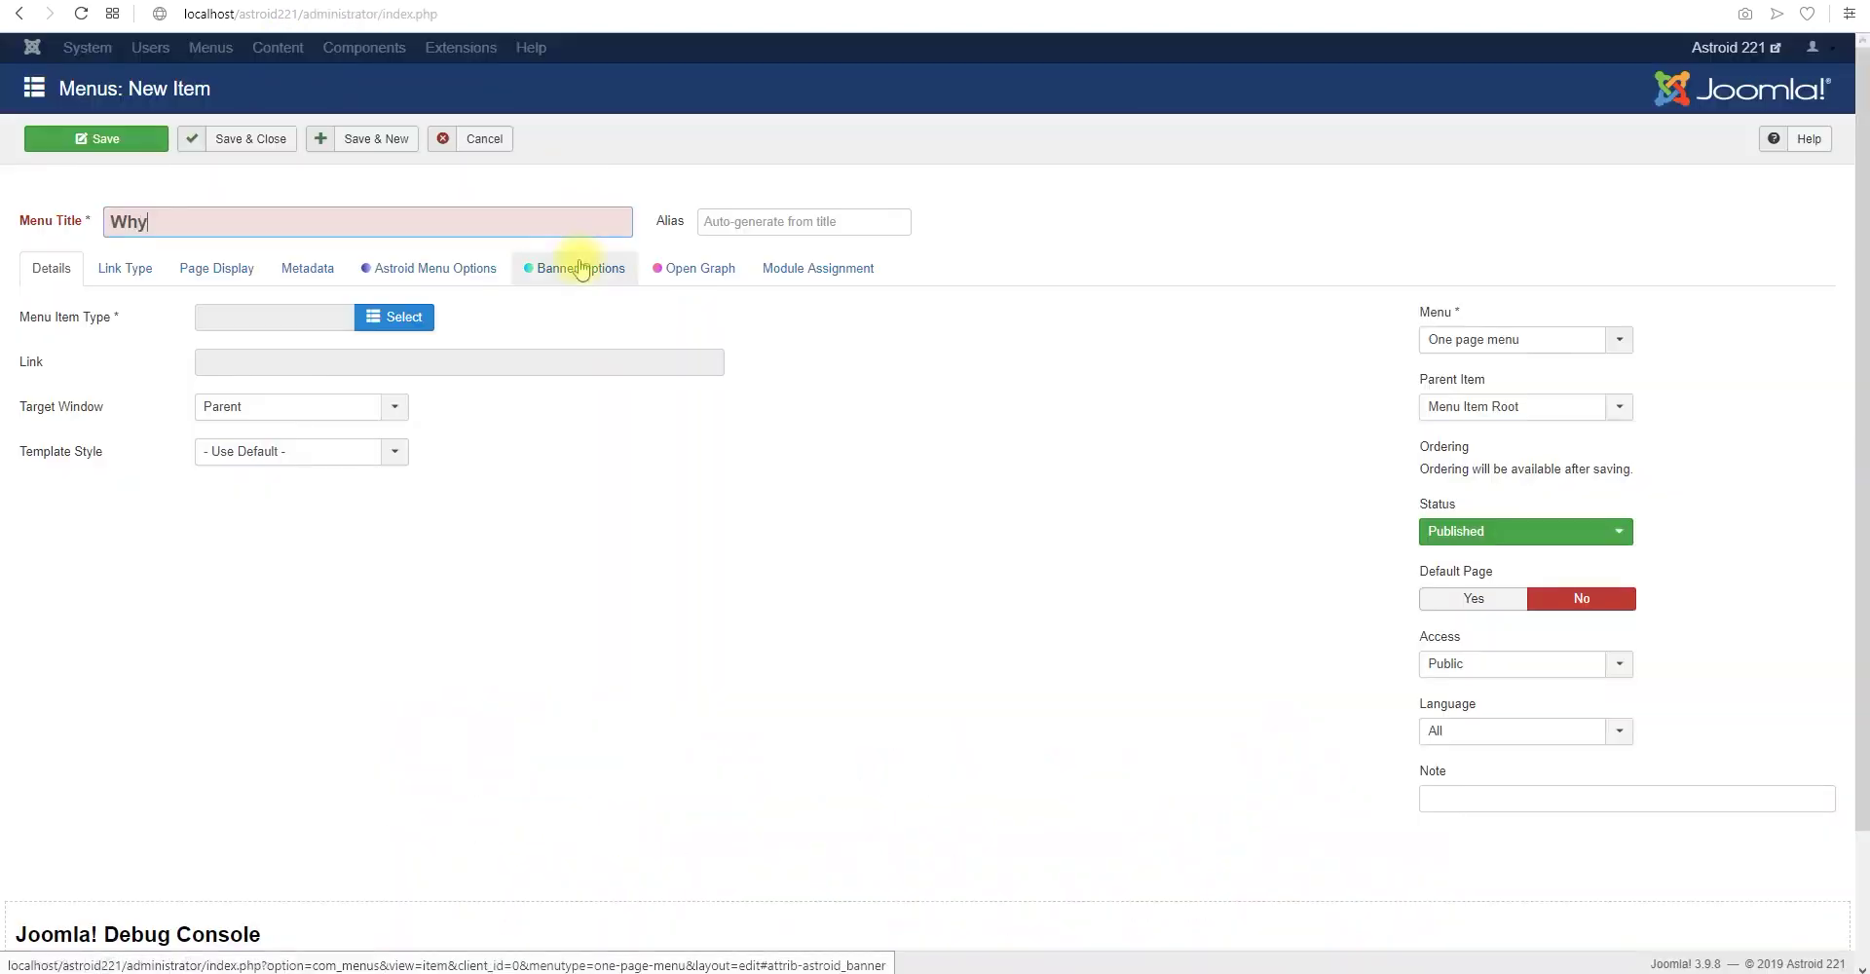
Make the Why item a system URL link to #why, then save it and start another new item
left_click(386, 313)
left_click(282, 454)
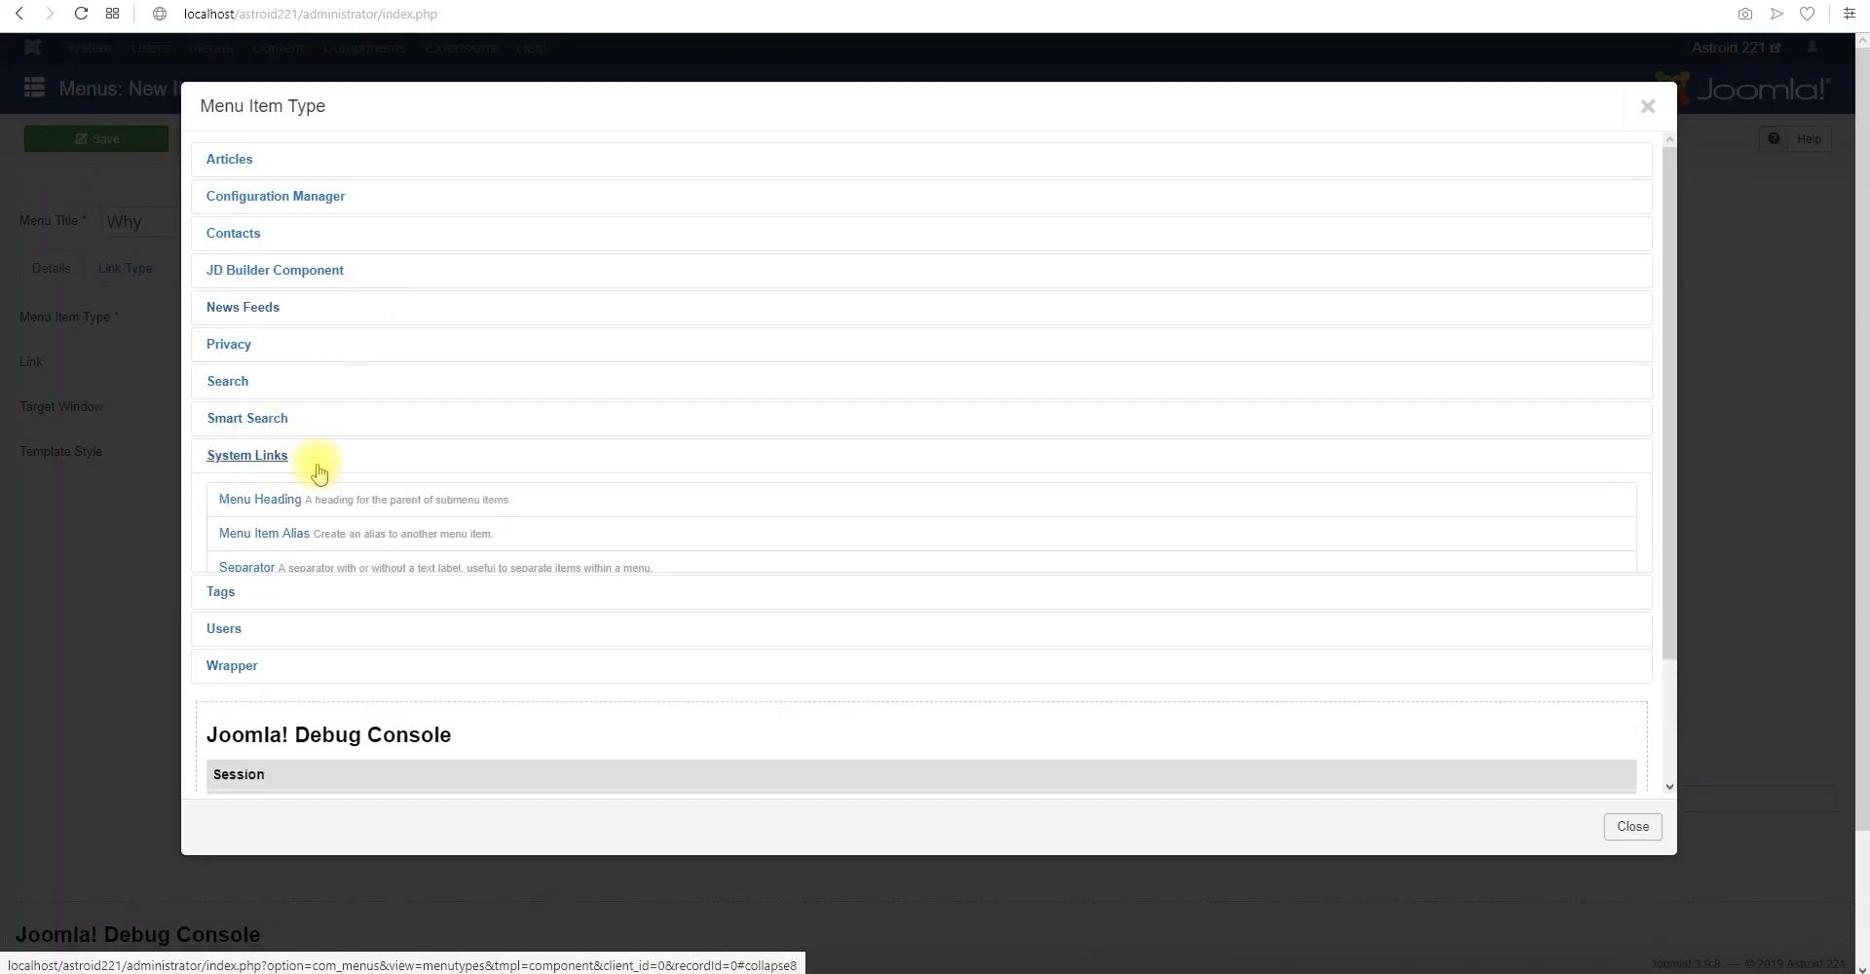
left_click(265, 609)
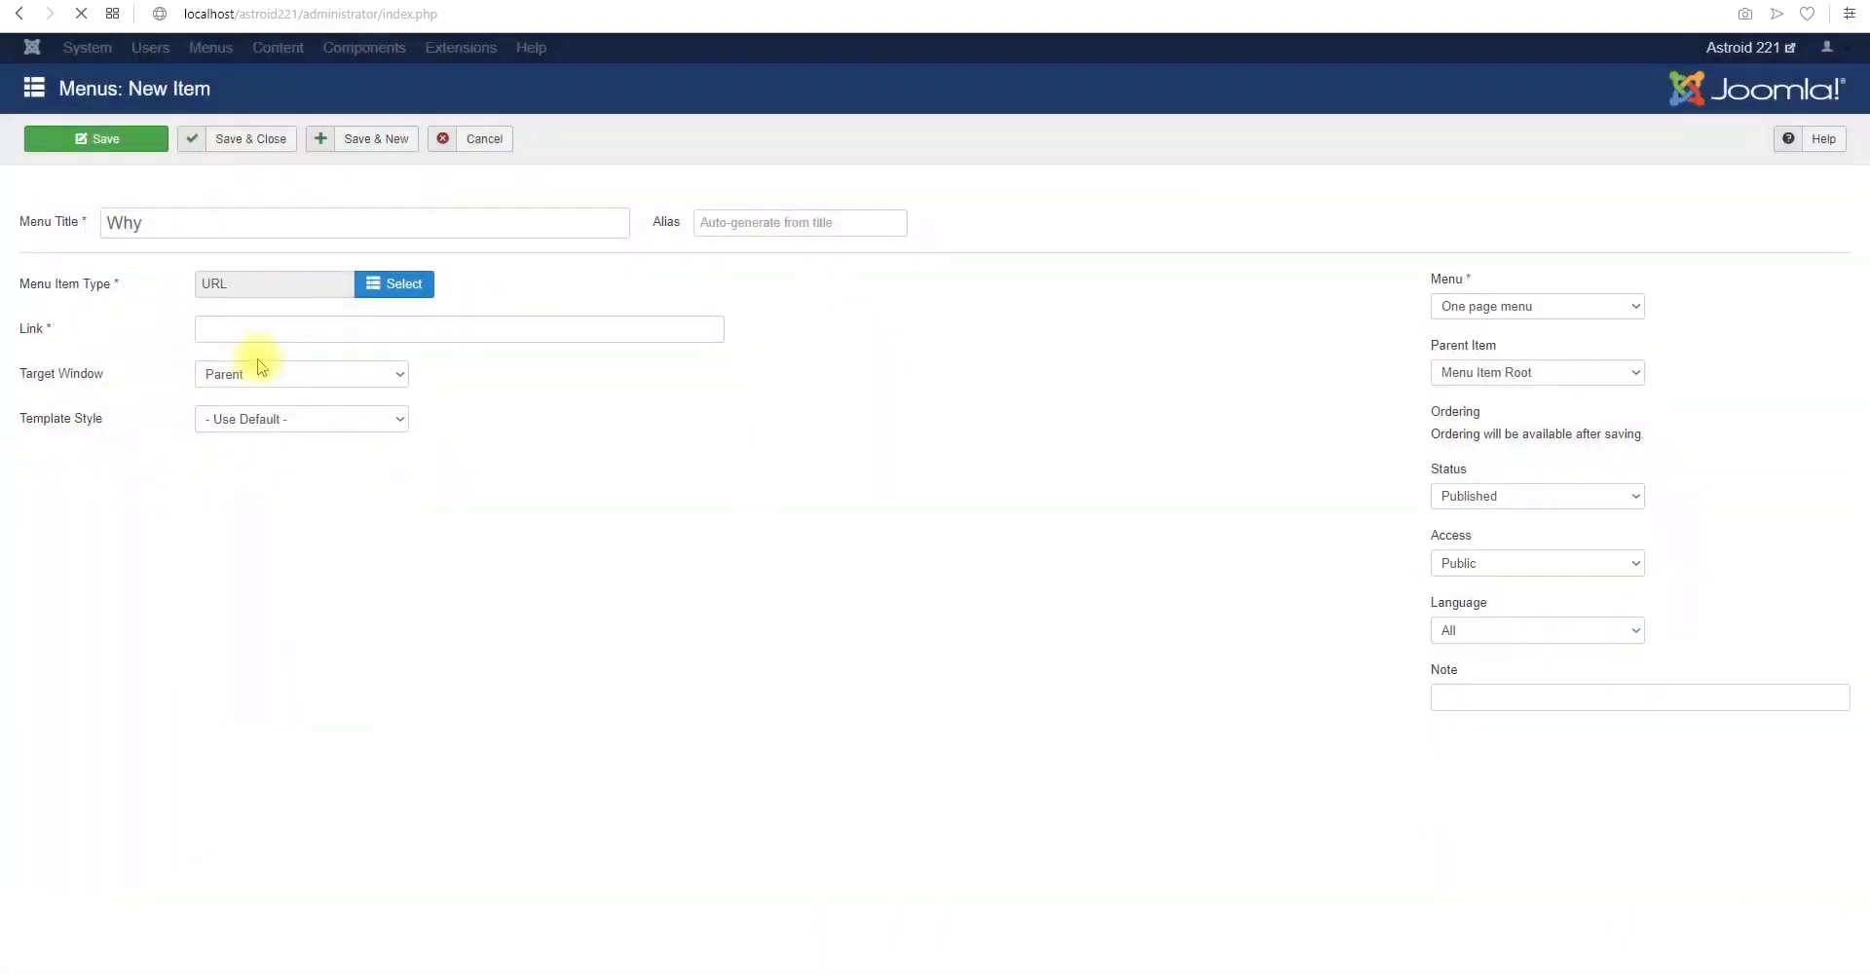
left_click(225, 367)
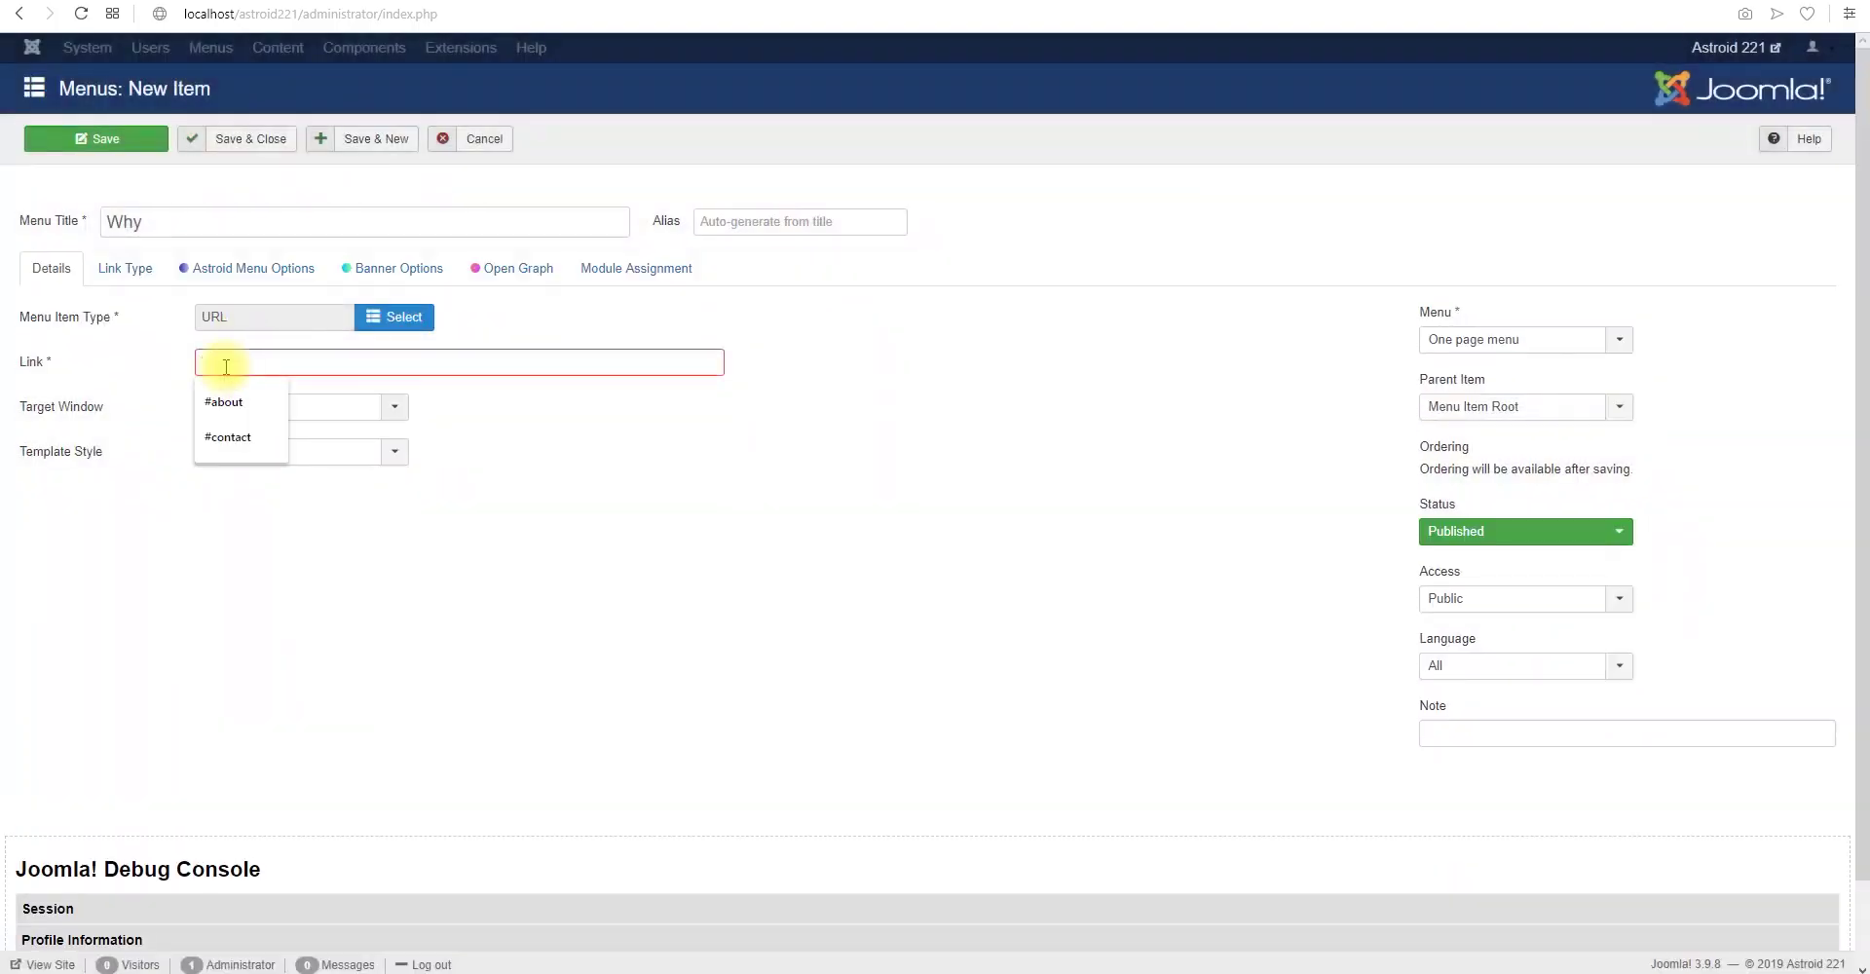
type("#why")
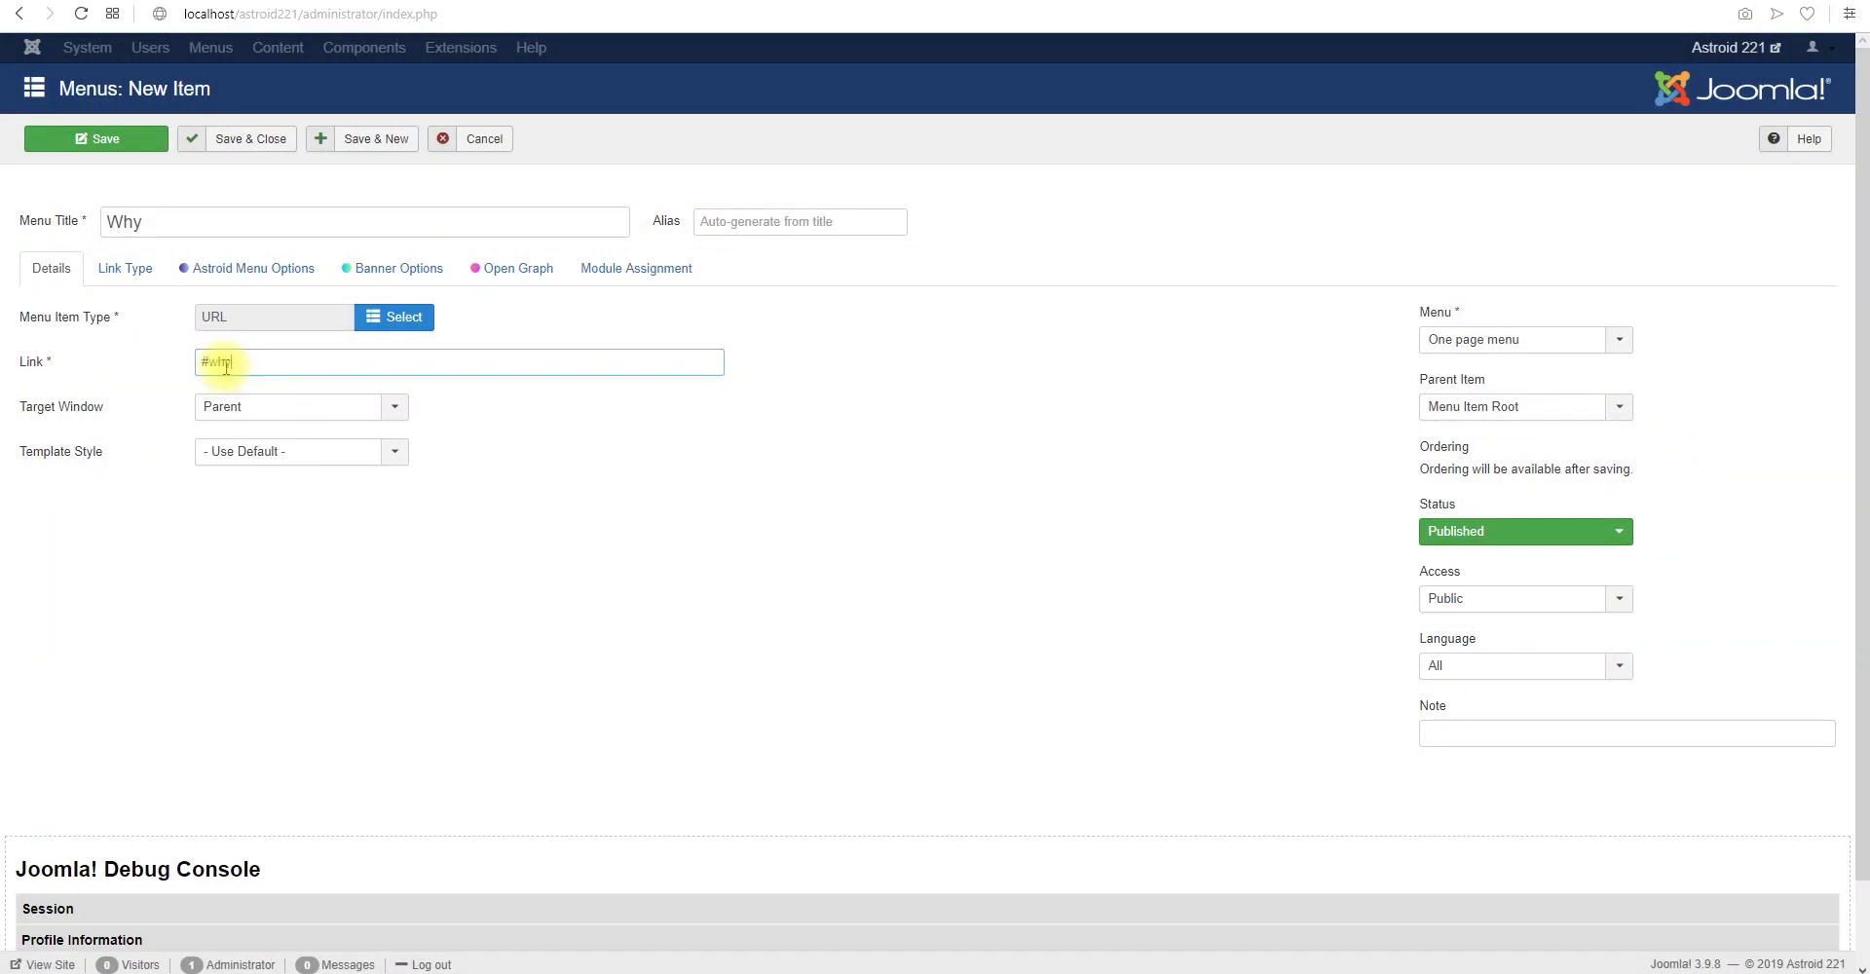
double_click(194, 365)
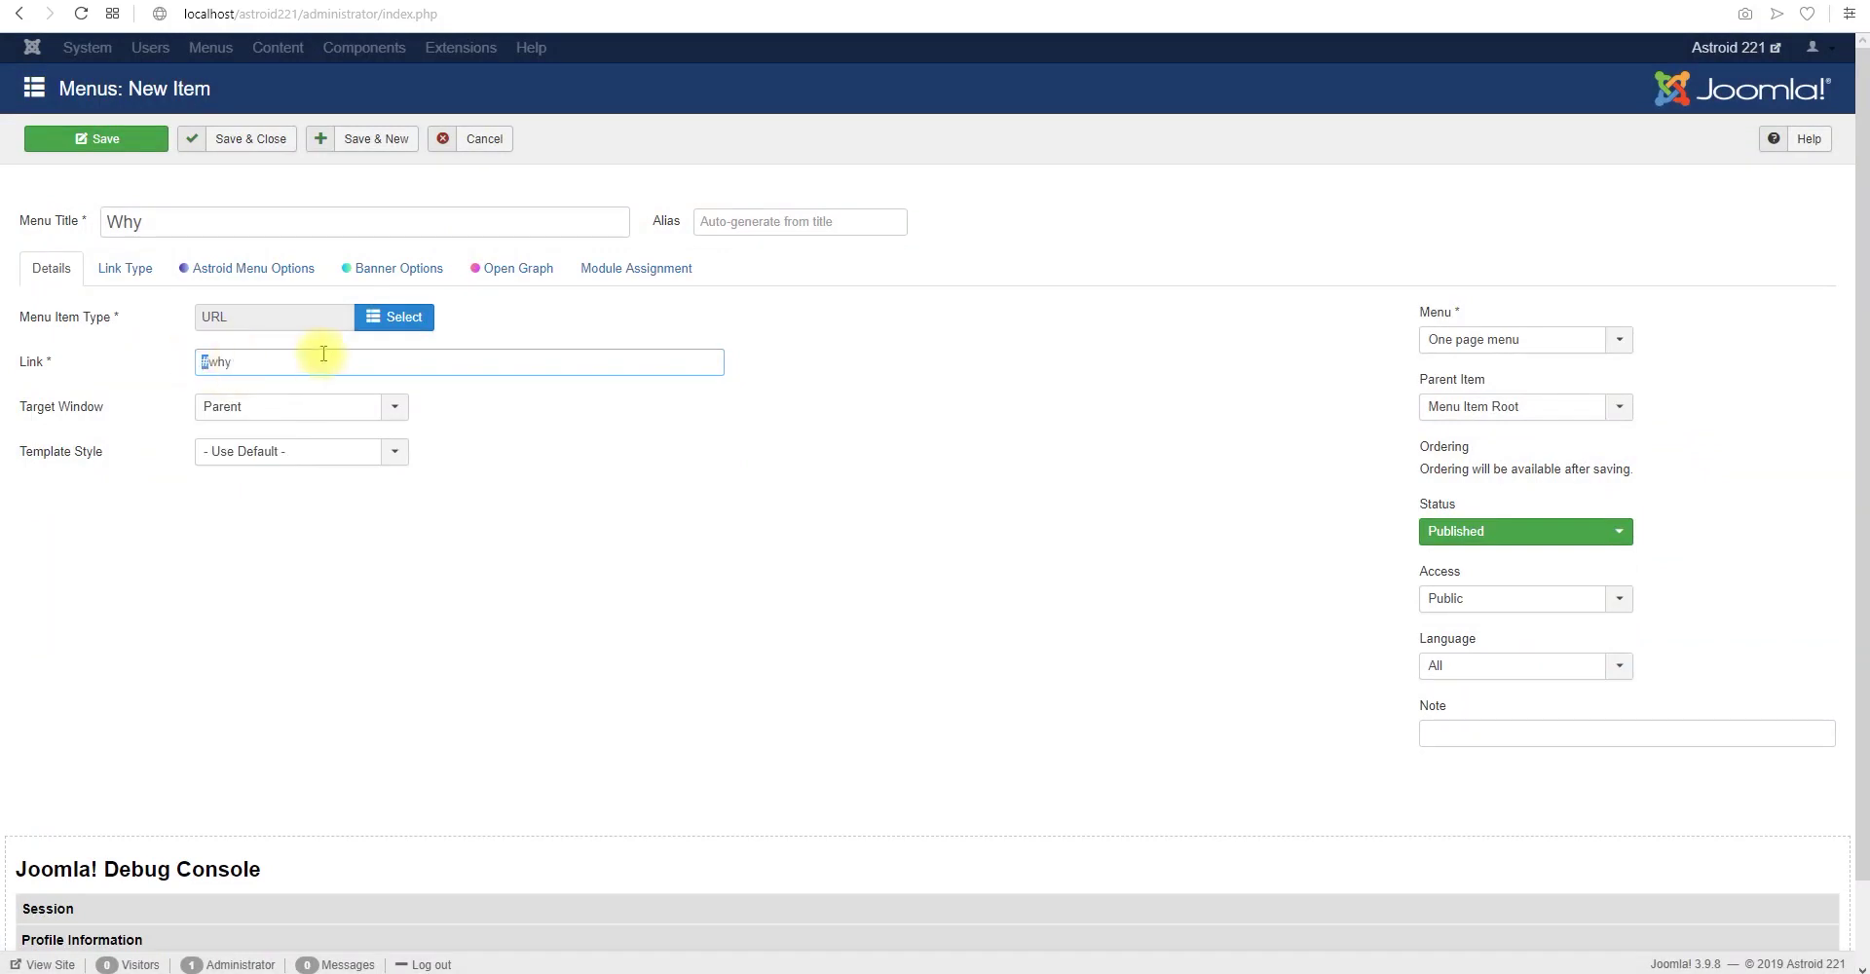
left_click(107, 139)
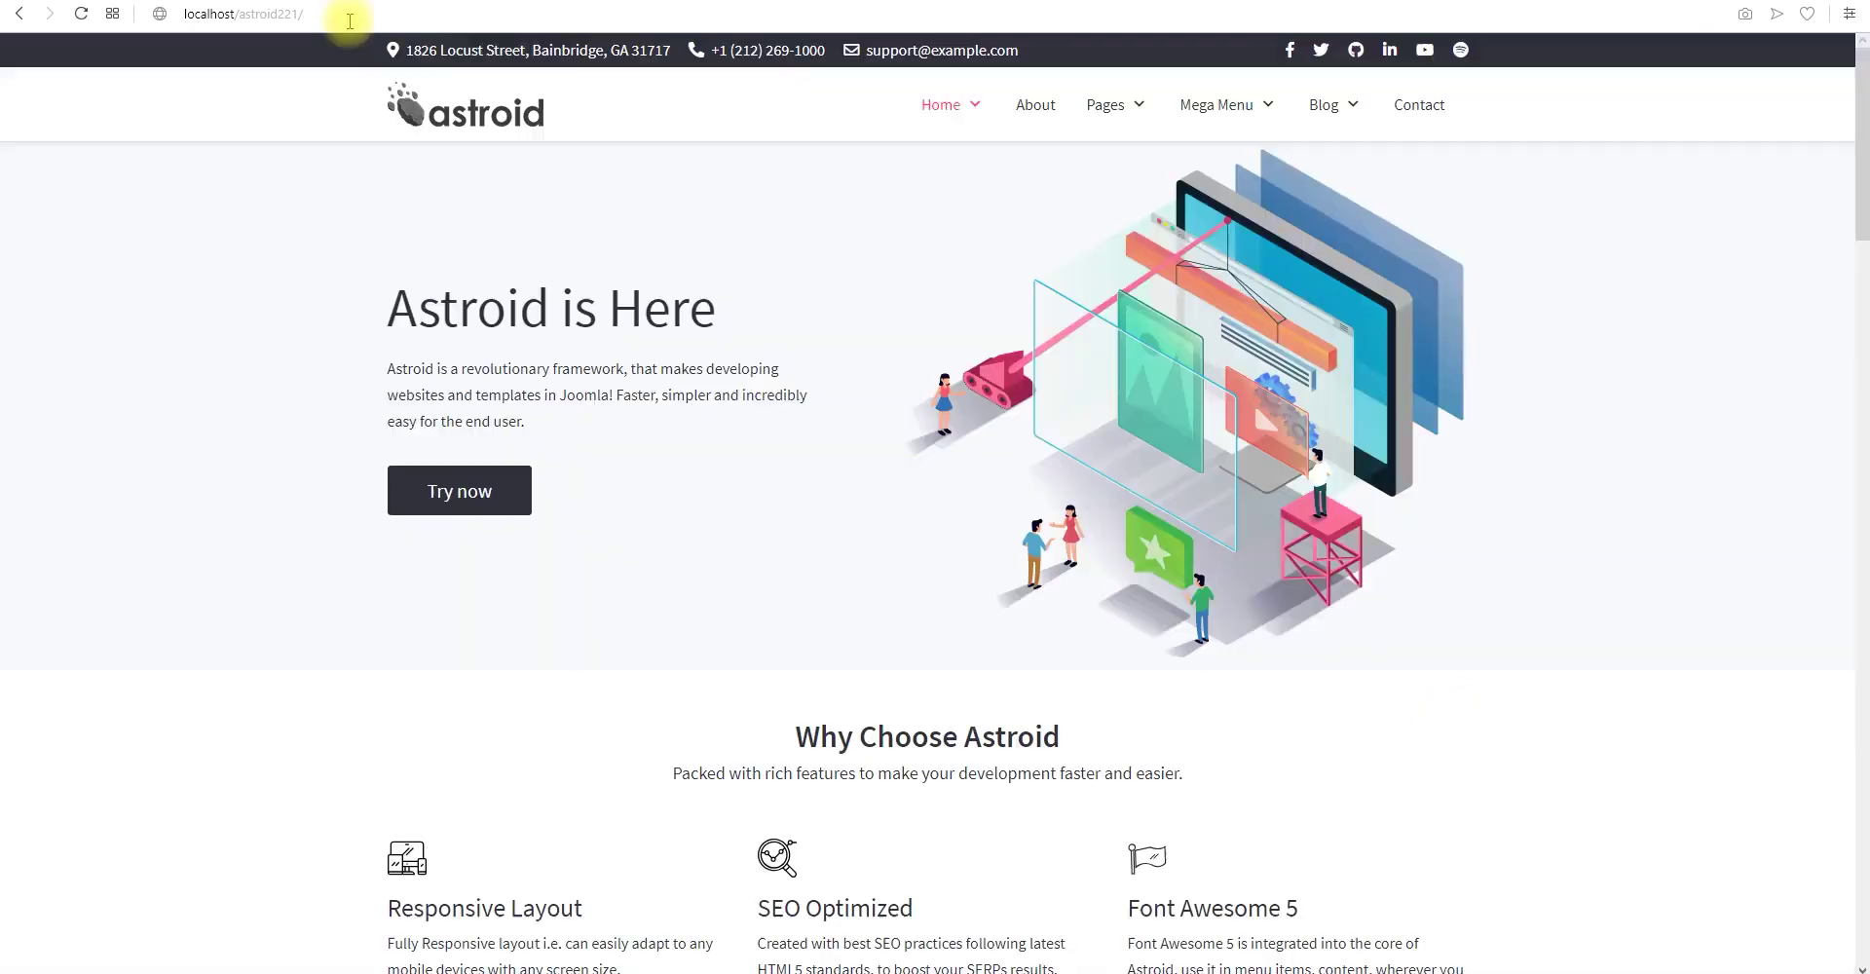
Title the new menu item "Mega Menu" after the home page's Visual mega menu builder section
scroll(915, 589, "down", 3)
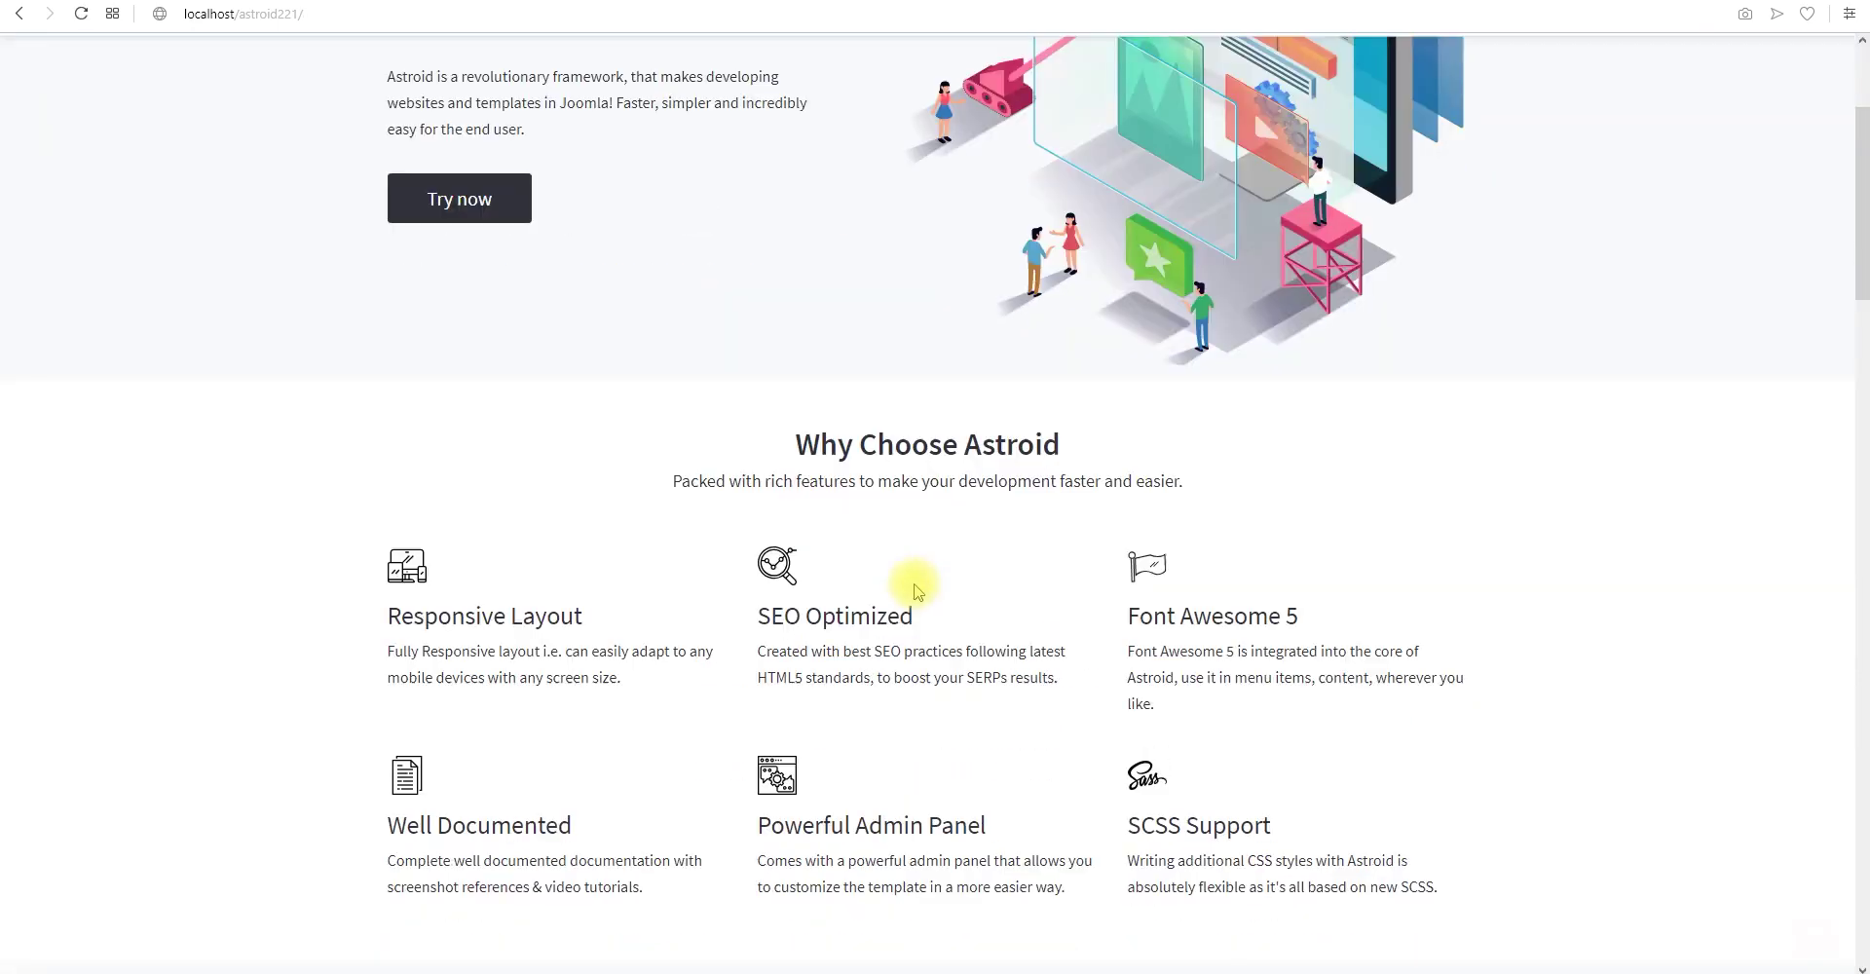
scroll(915, 589, "down", 10)
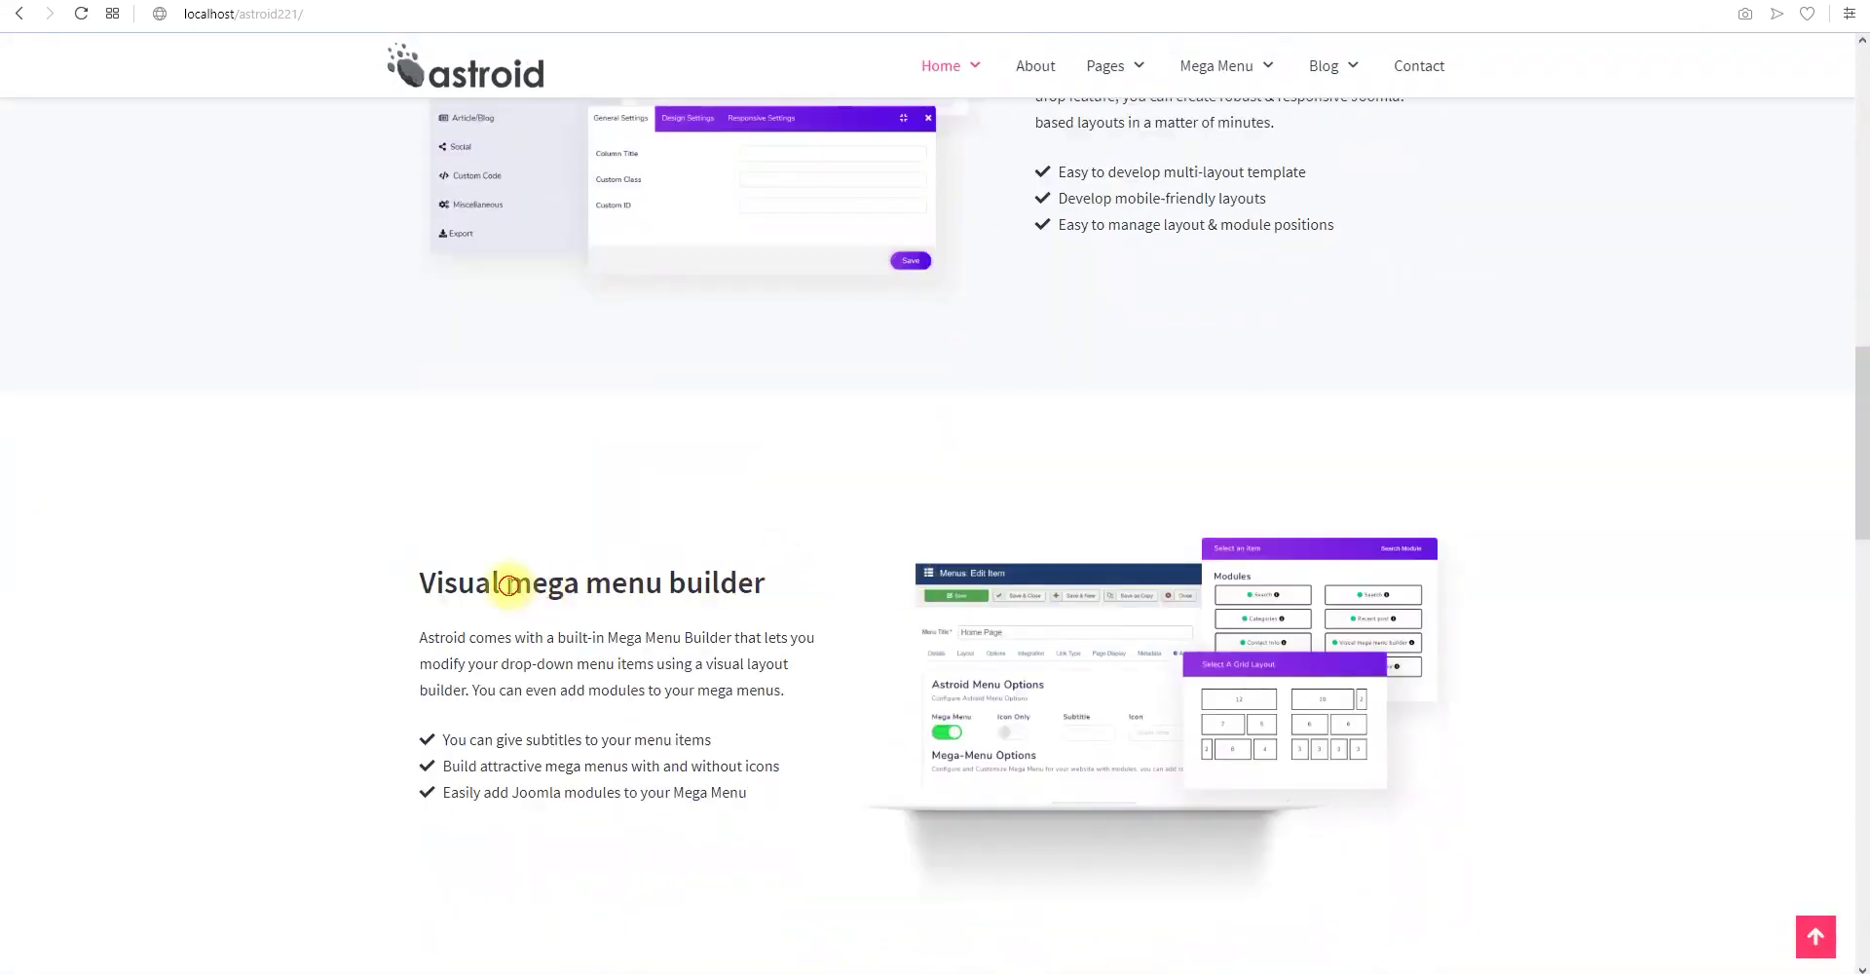
left_click_drag(508, 584, 652, 575)
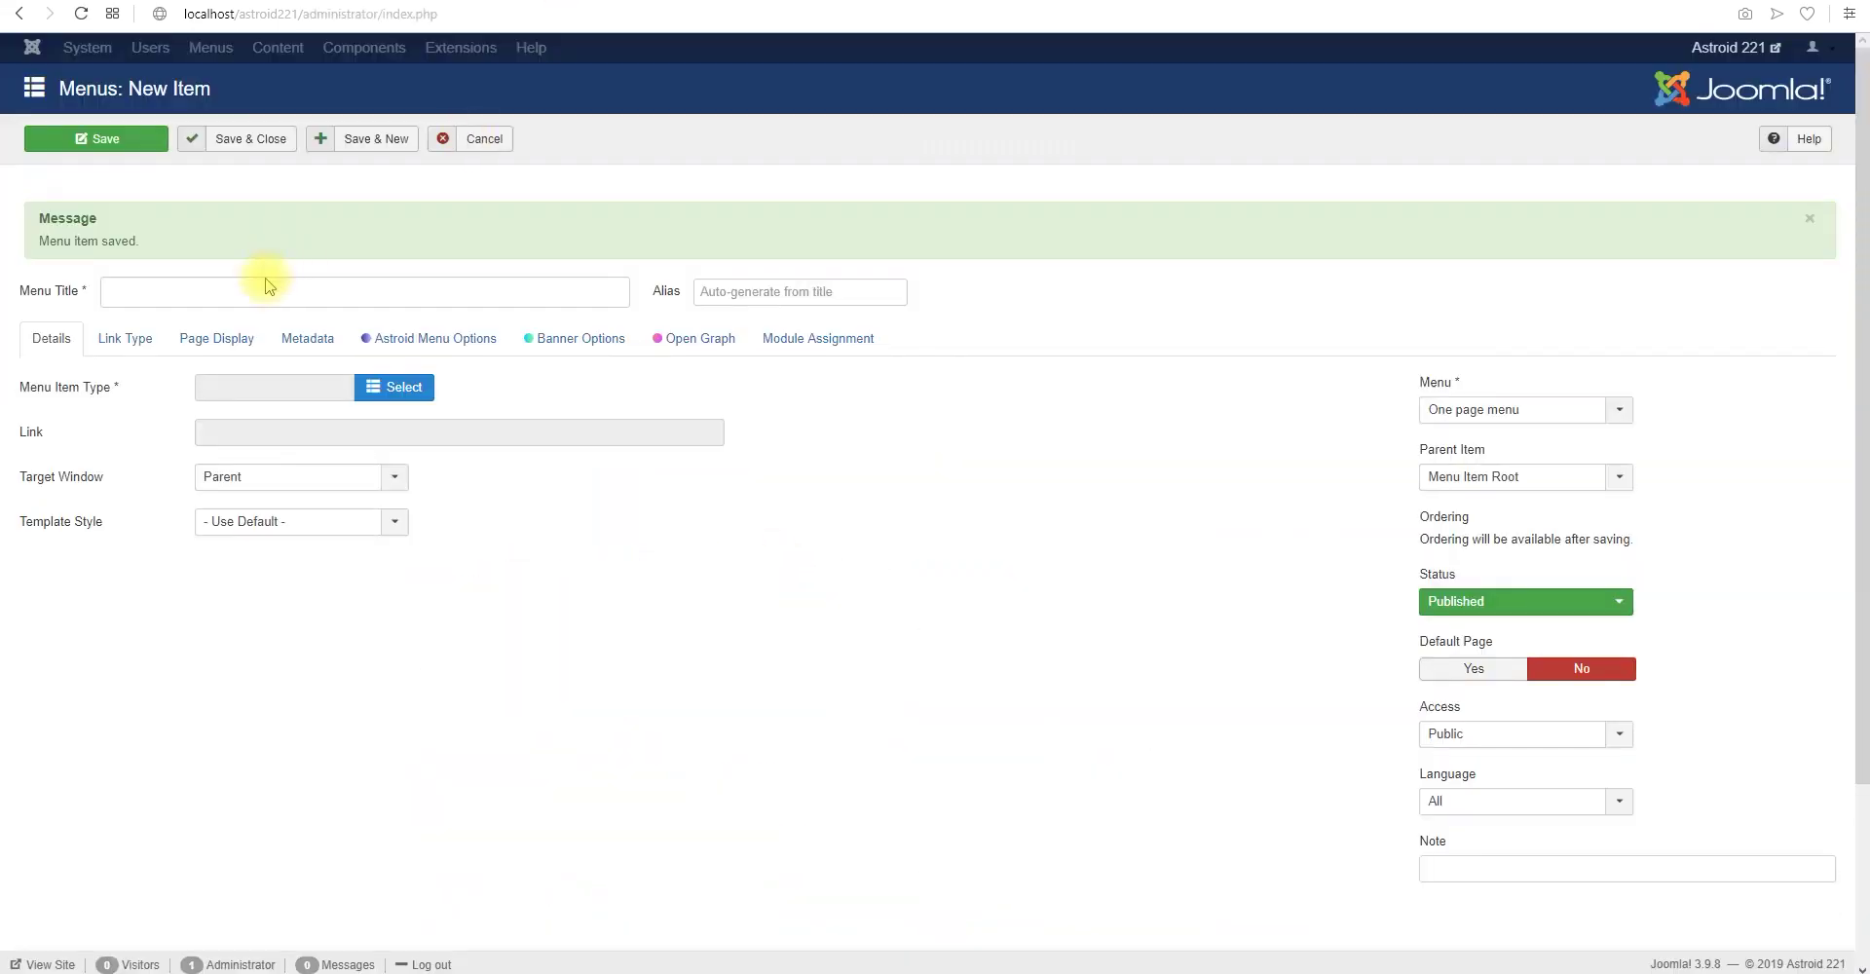
left_click(261, 295)
type("Mega Menu")
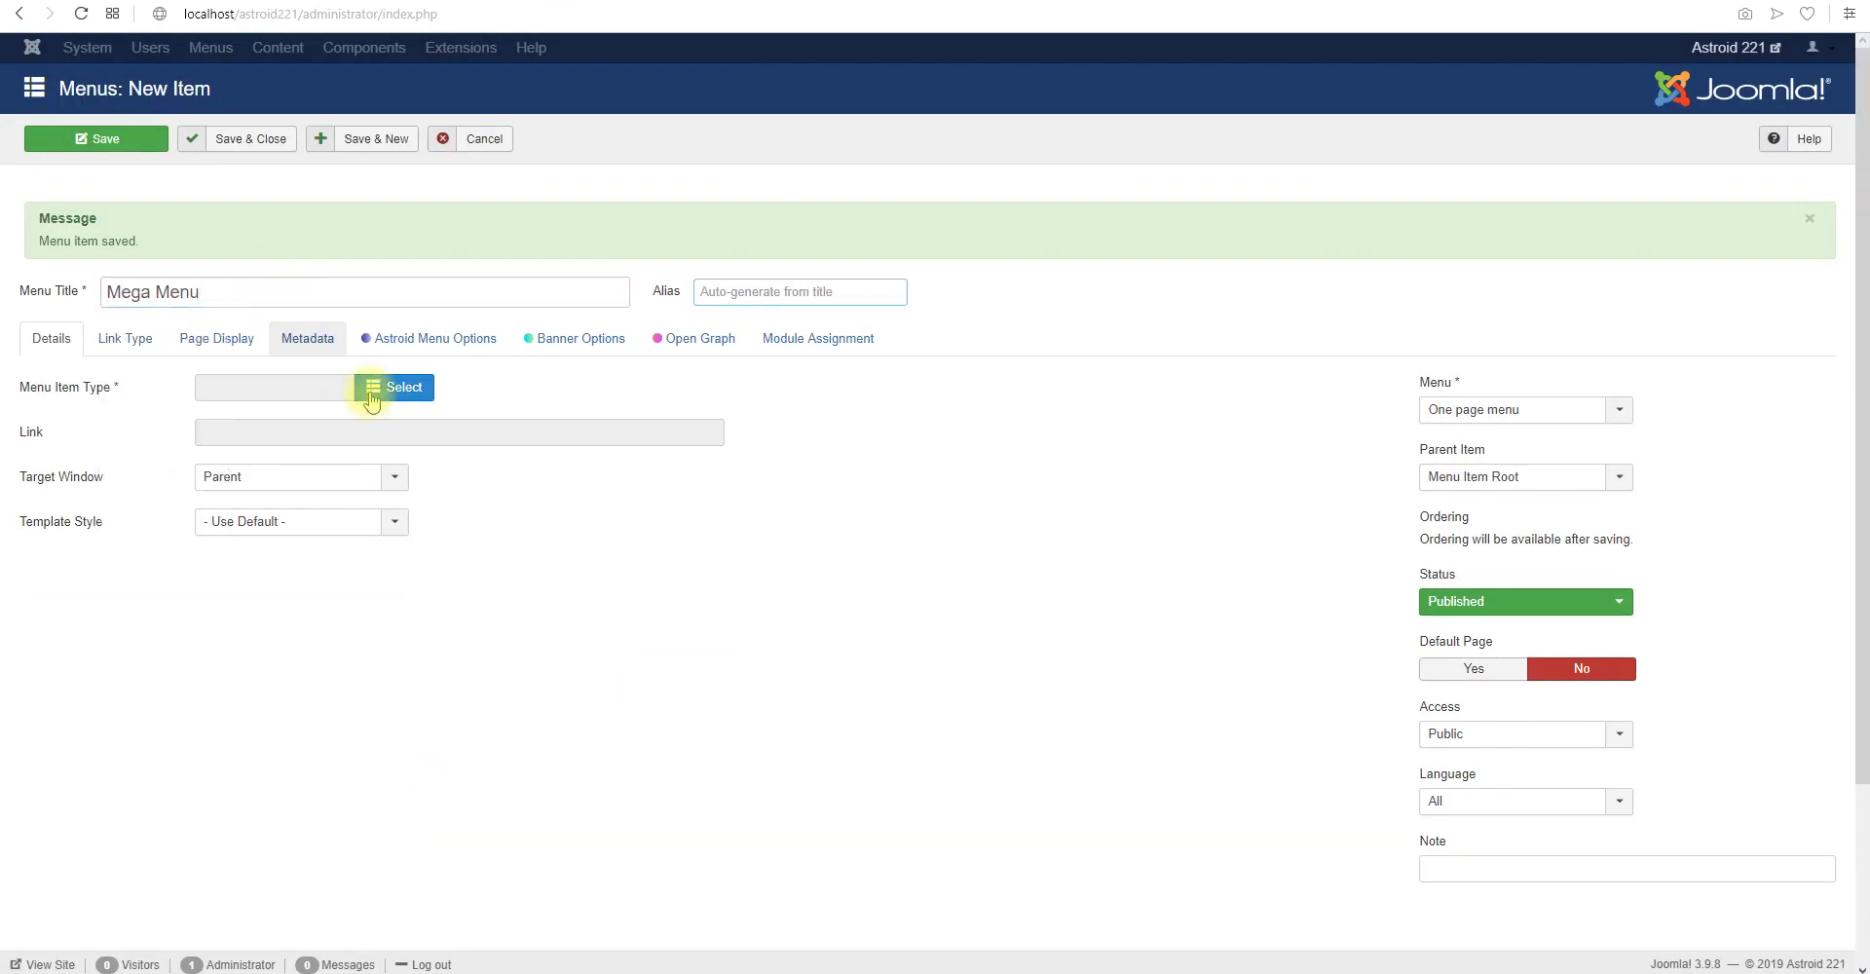
Make the Mega Menu item a system URL link to #megamenu and try to save it and start another item
left_click(403, 390)
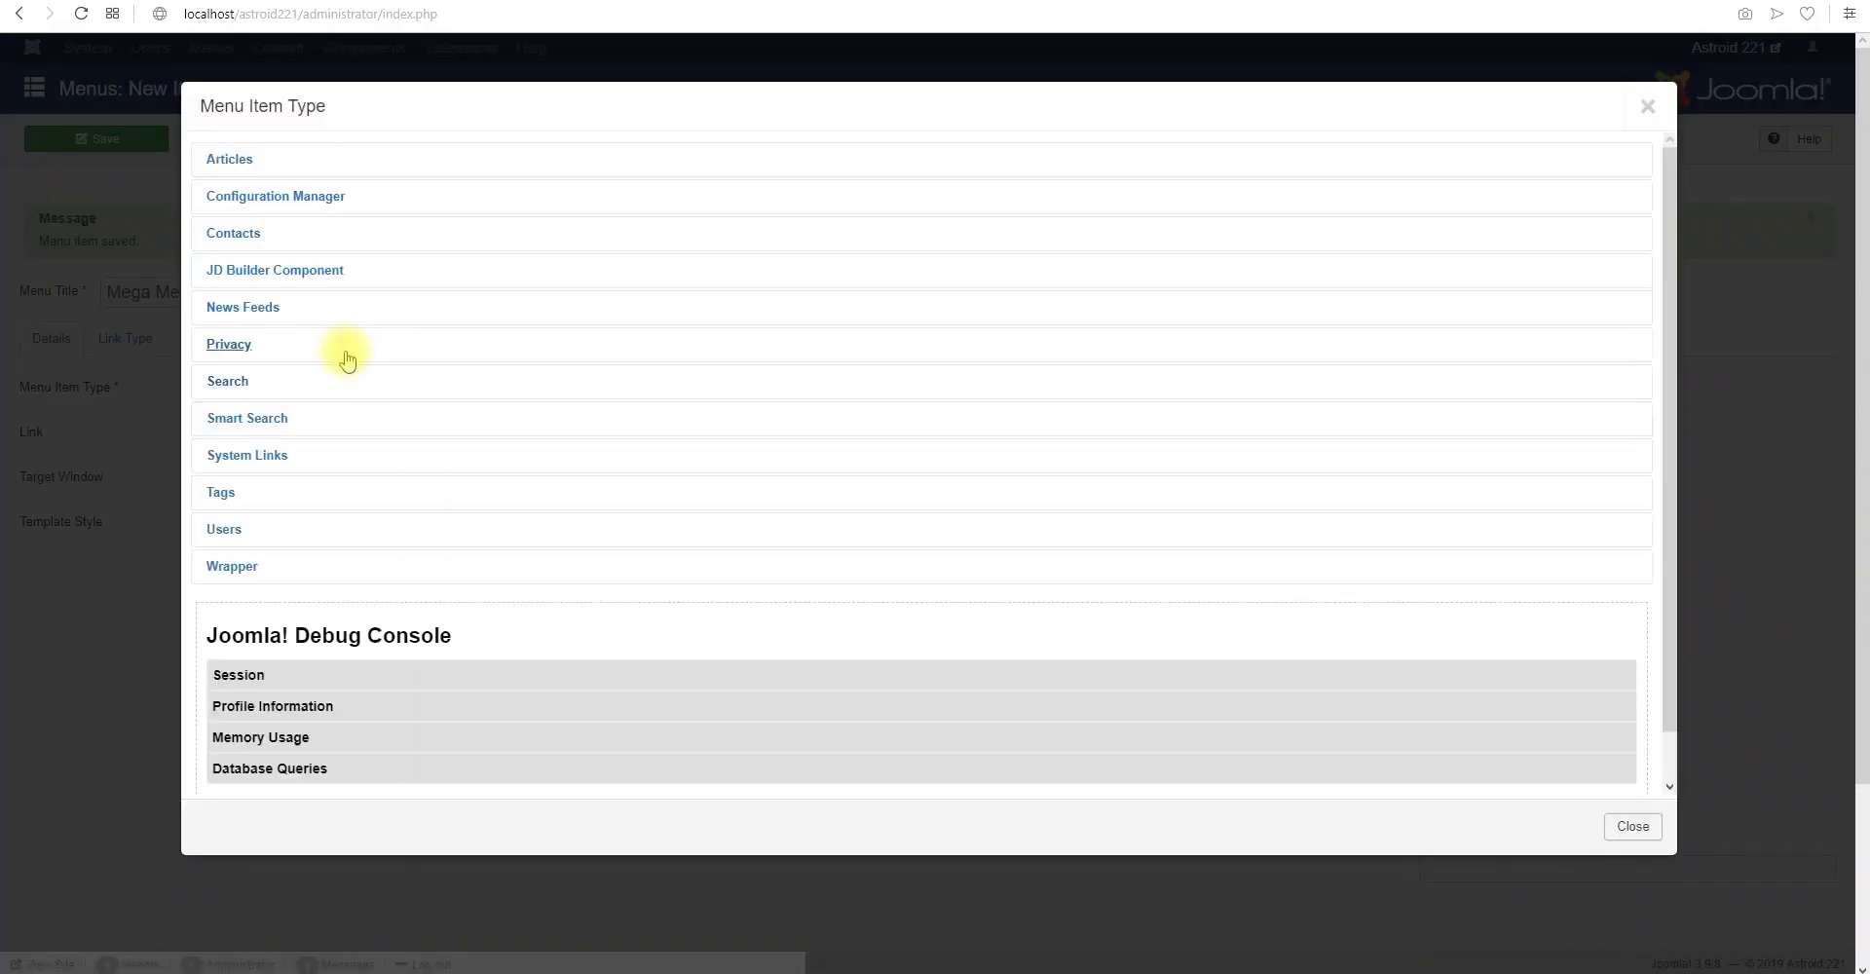
left_click(273, 456)
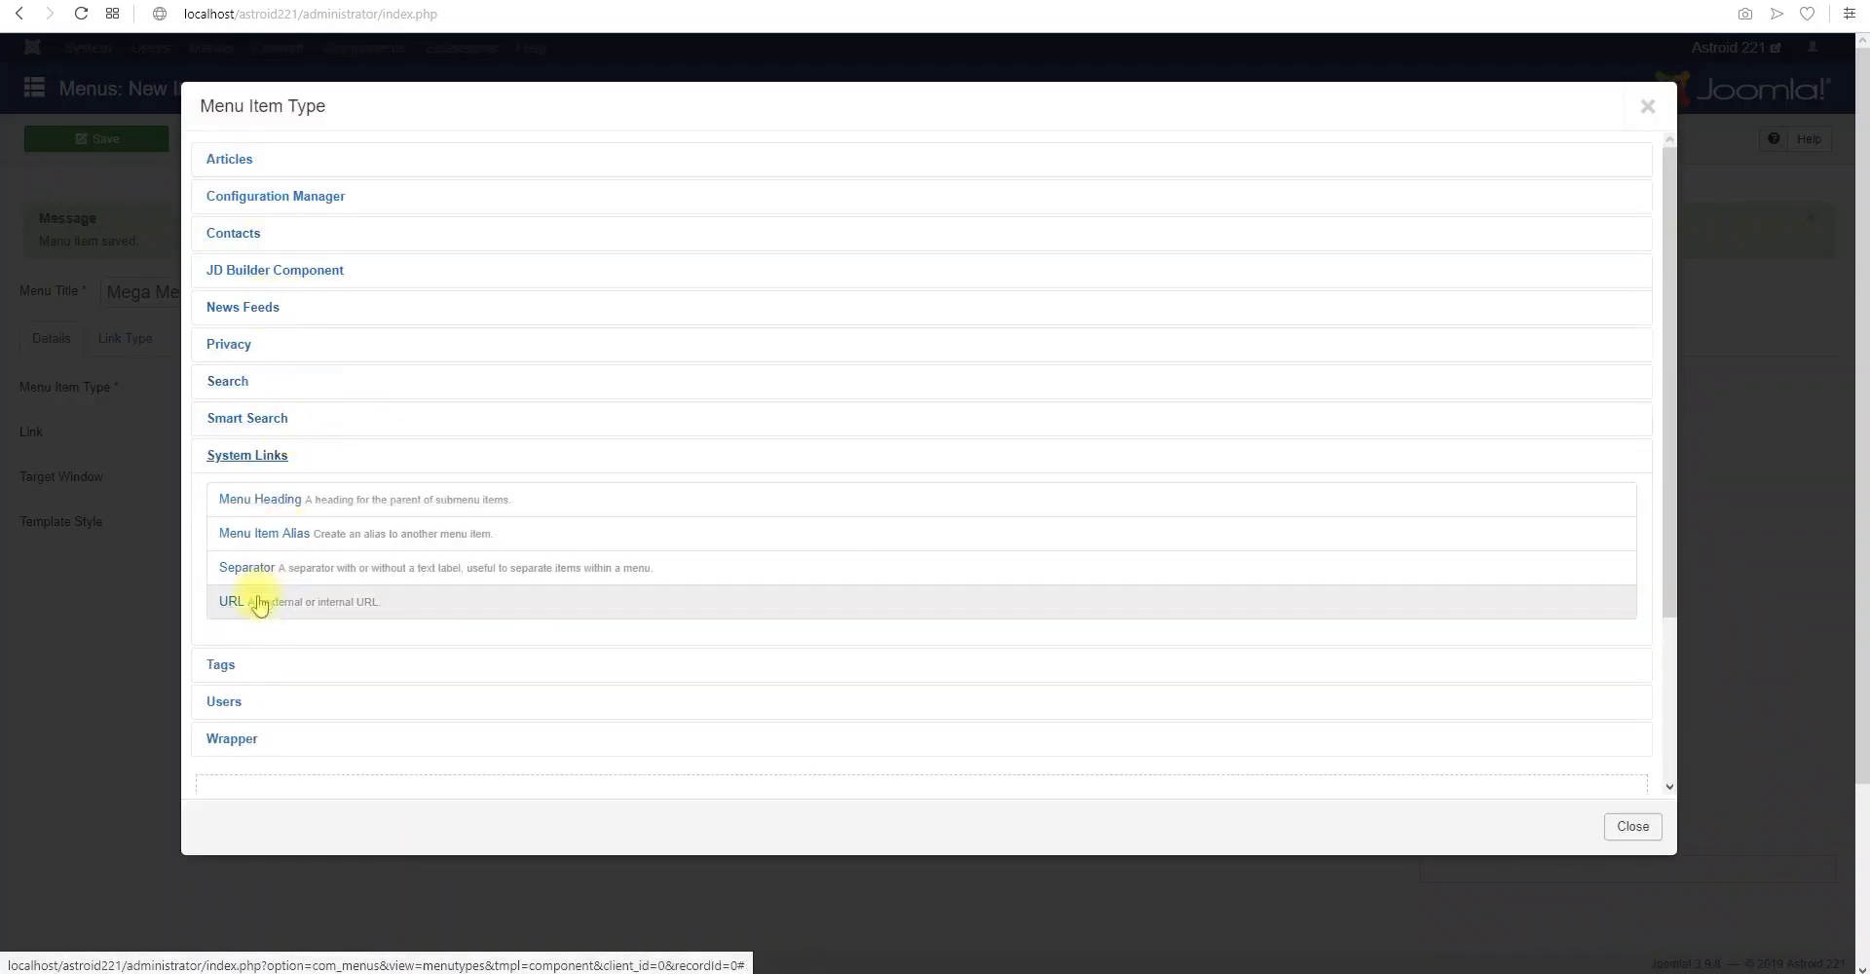
left_click(250, 599)
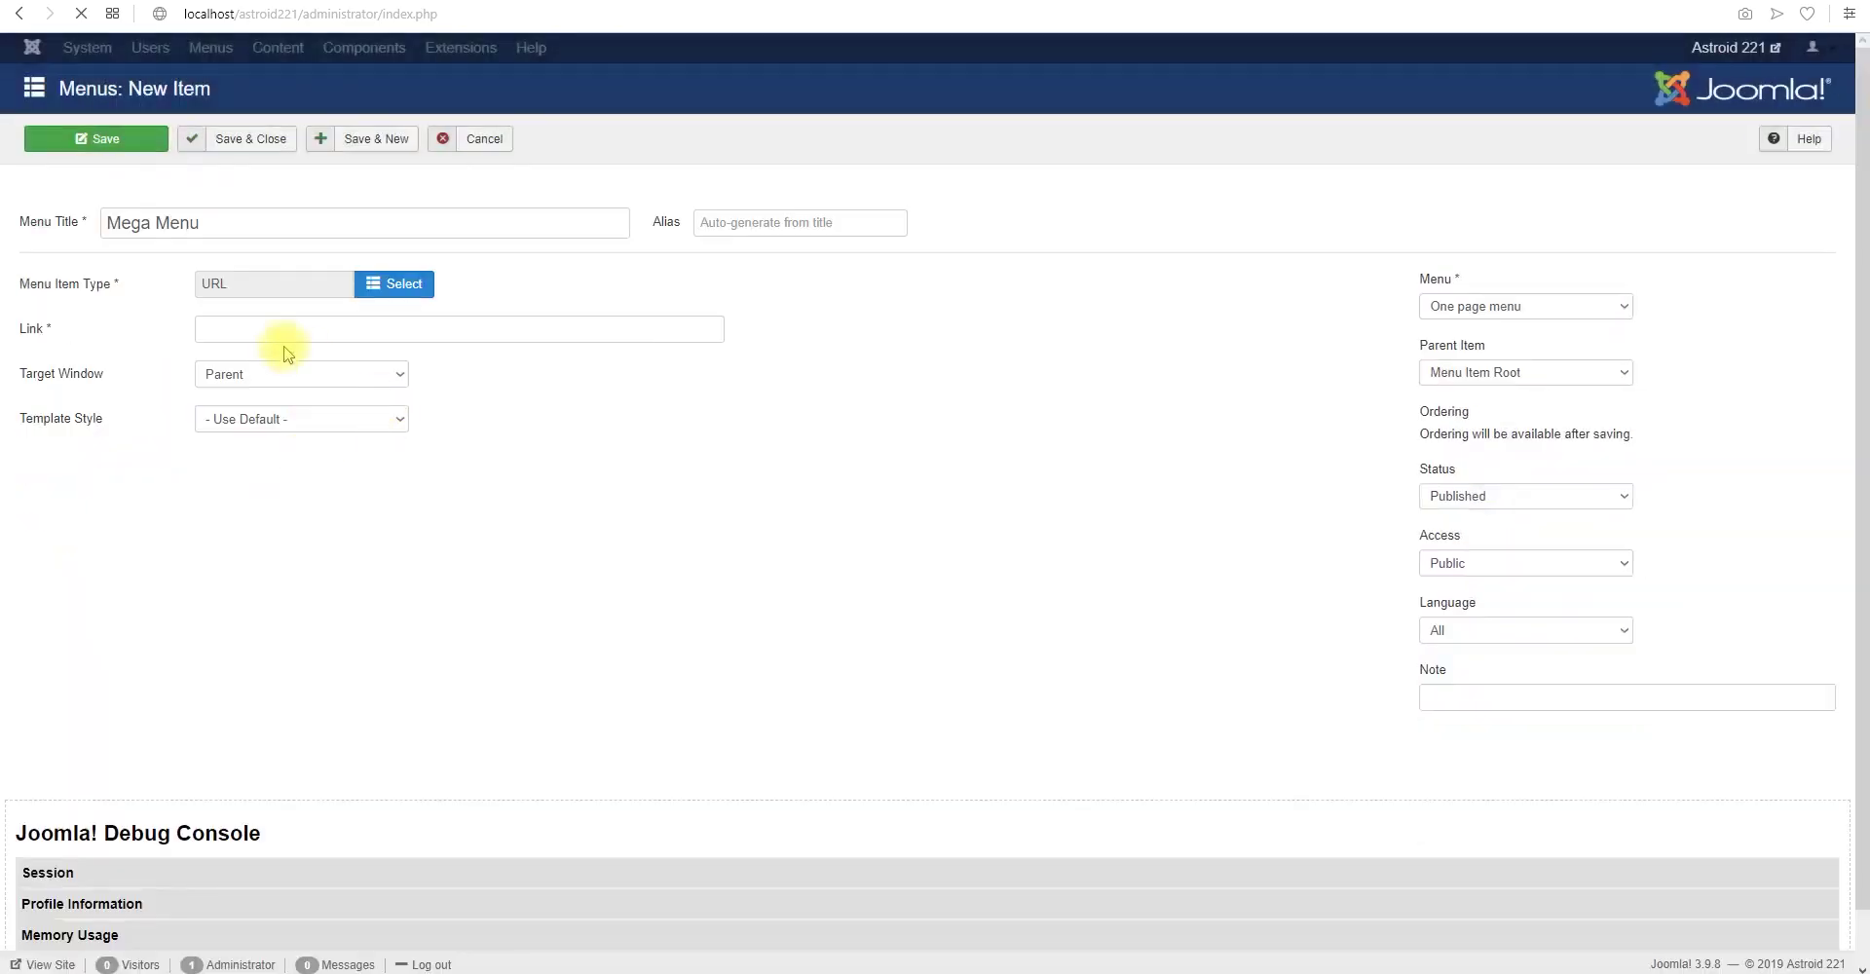
left_click(267, 364)
type("#")
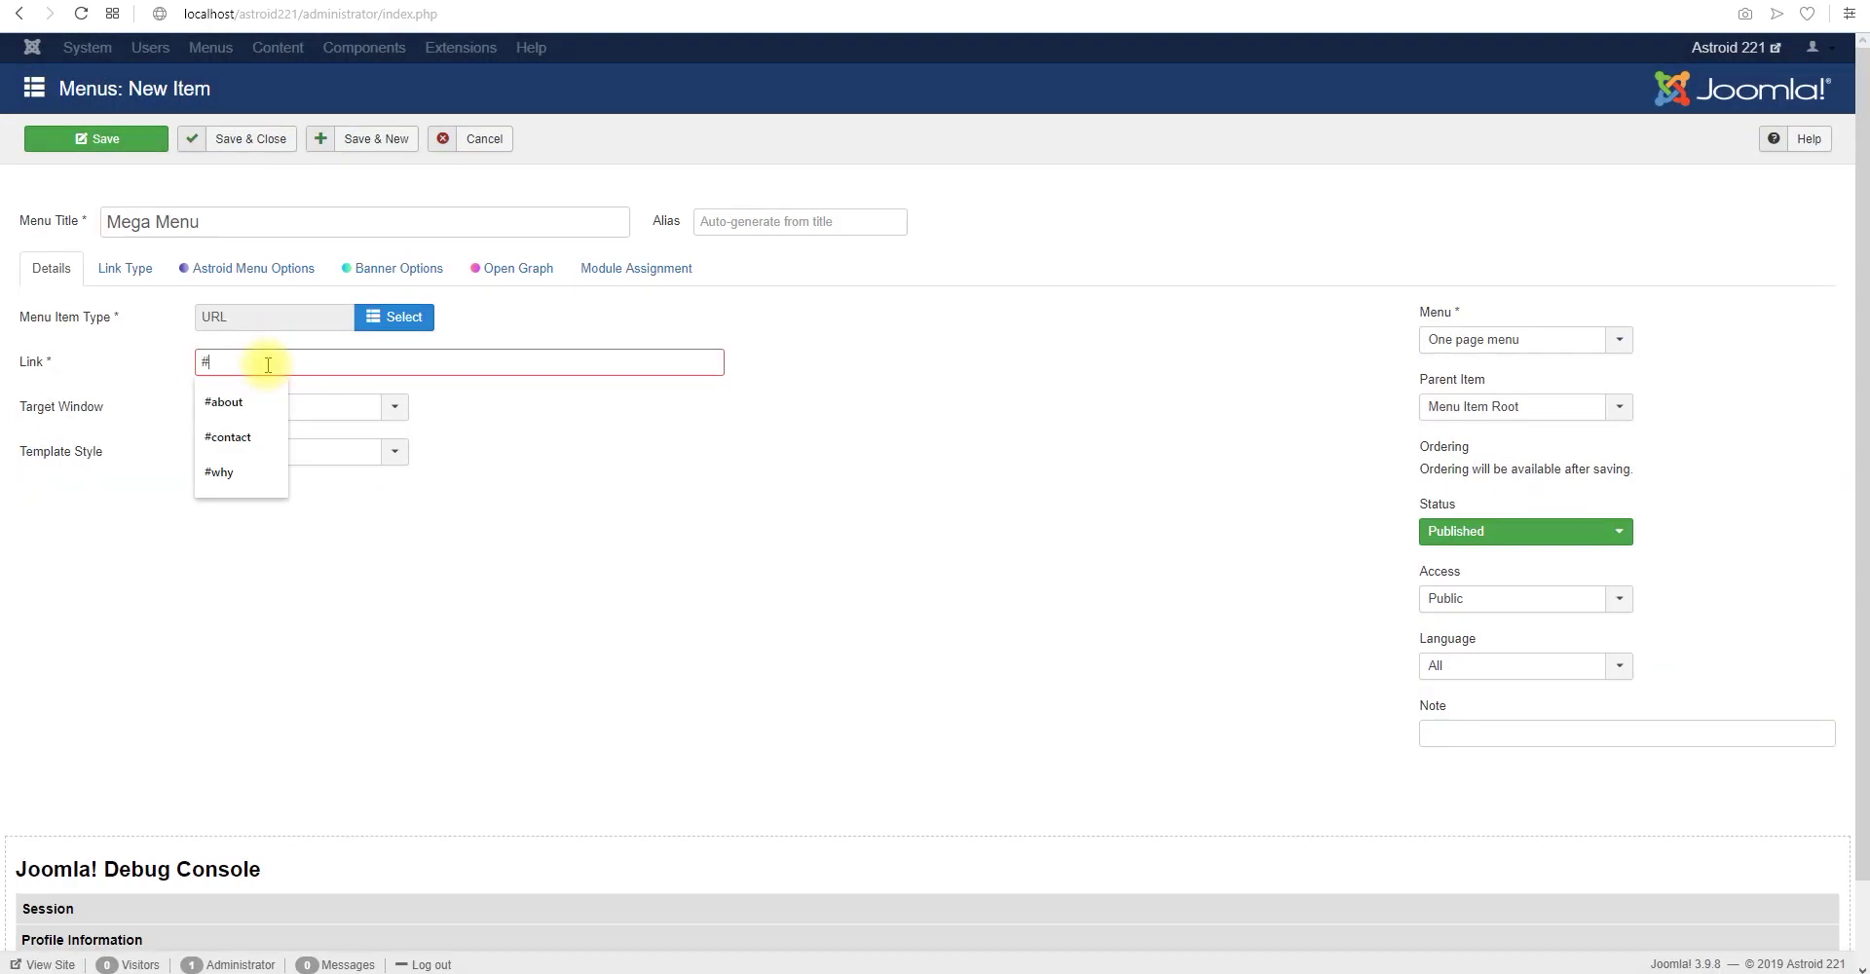
type("menu")
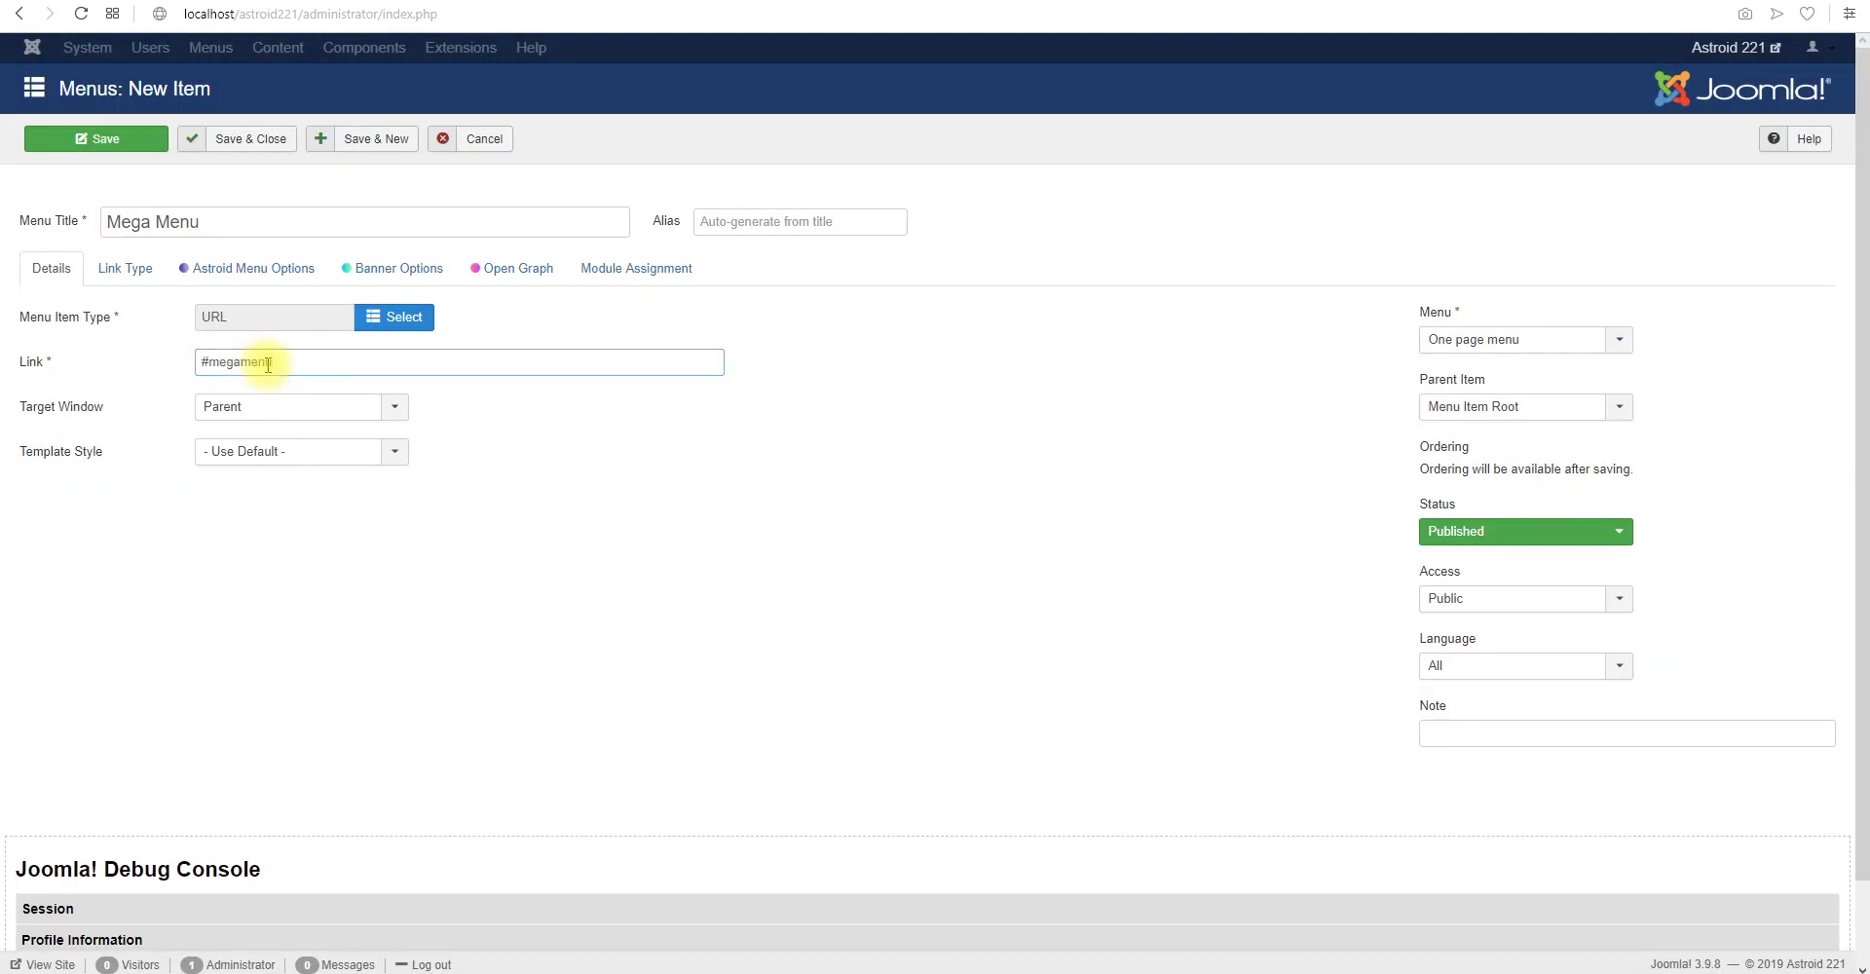
type("amenu")
left_click(378, 138)
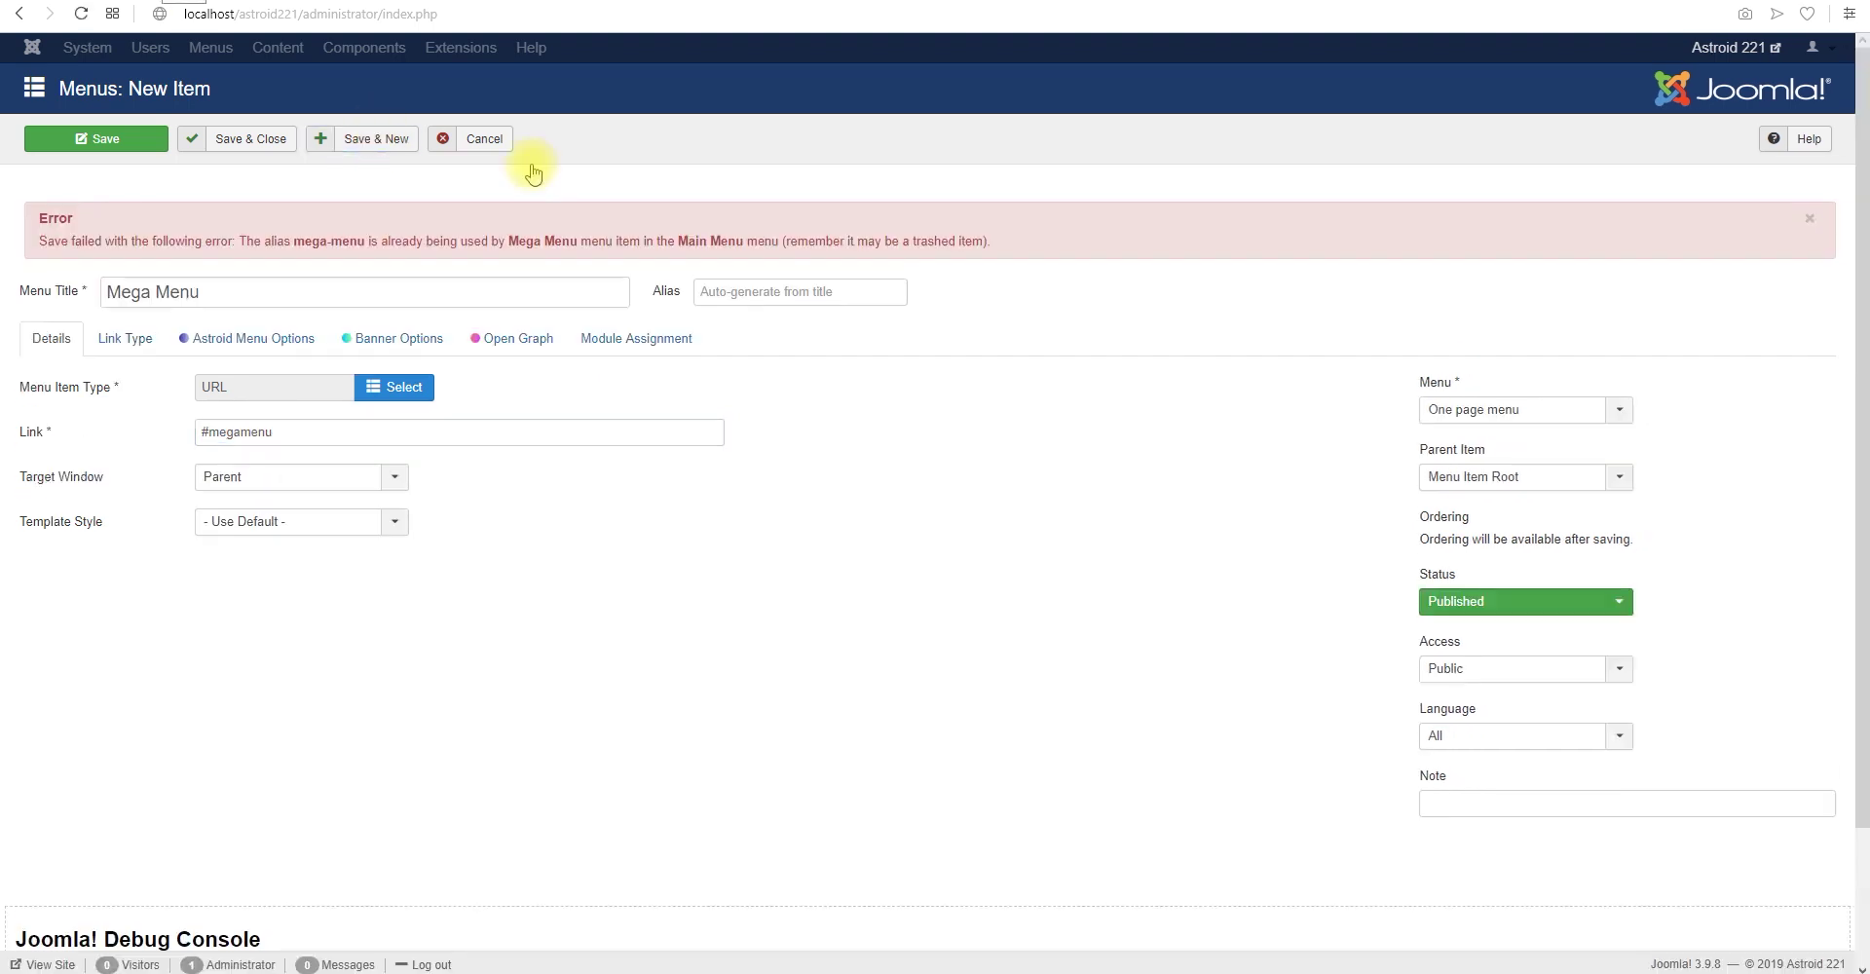
Give the Mega Menu item the alias "mega menu 2", then save it and start another new item
left_click(756, 291)
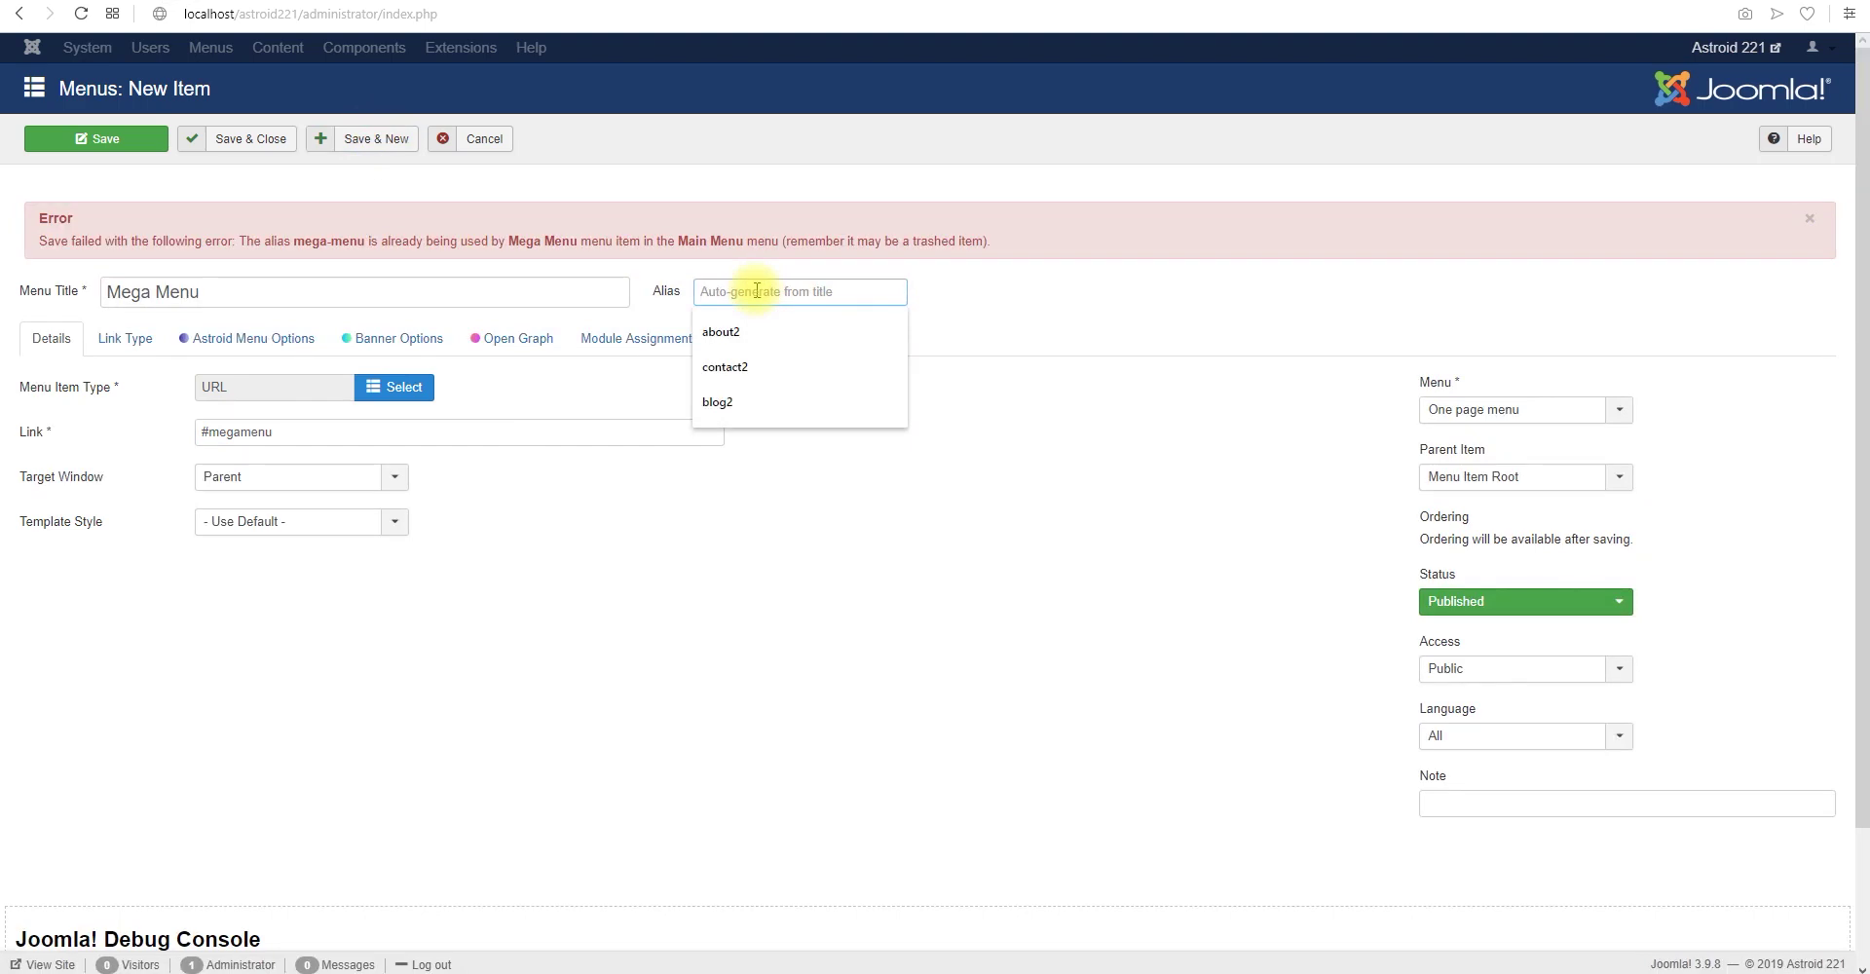
type("mega menu 2")
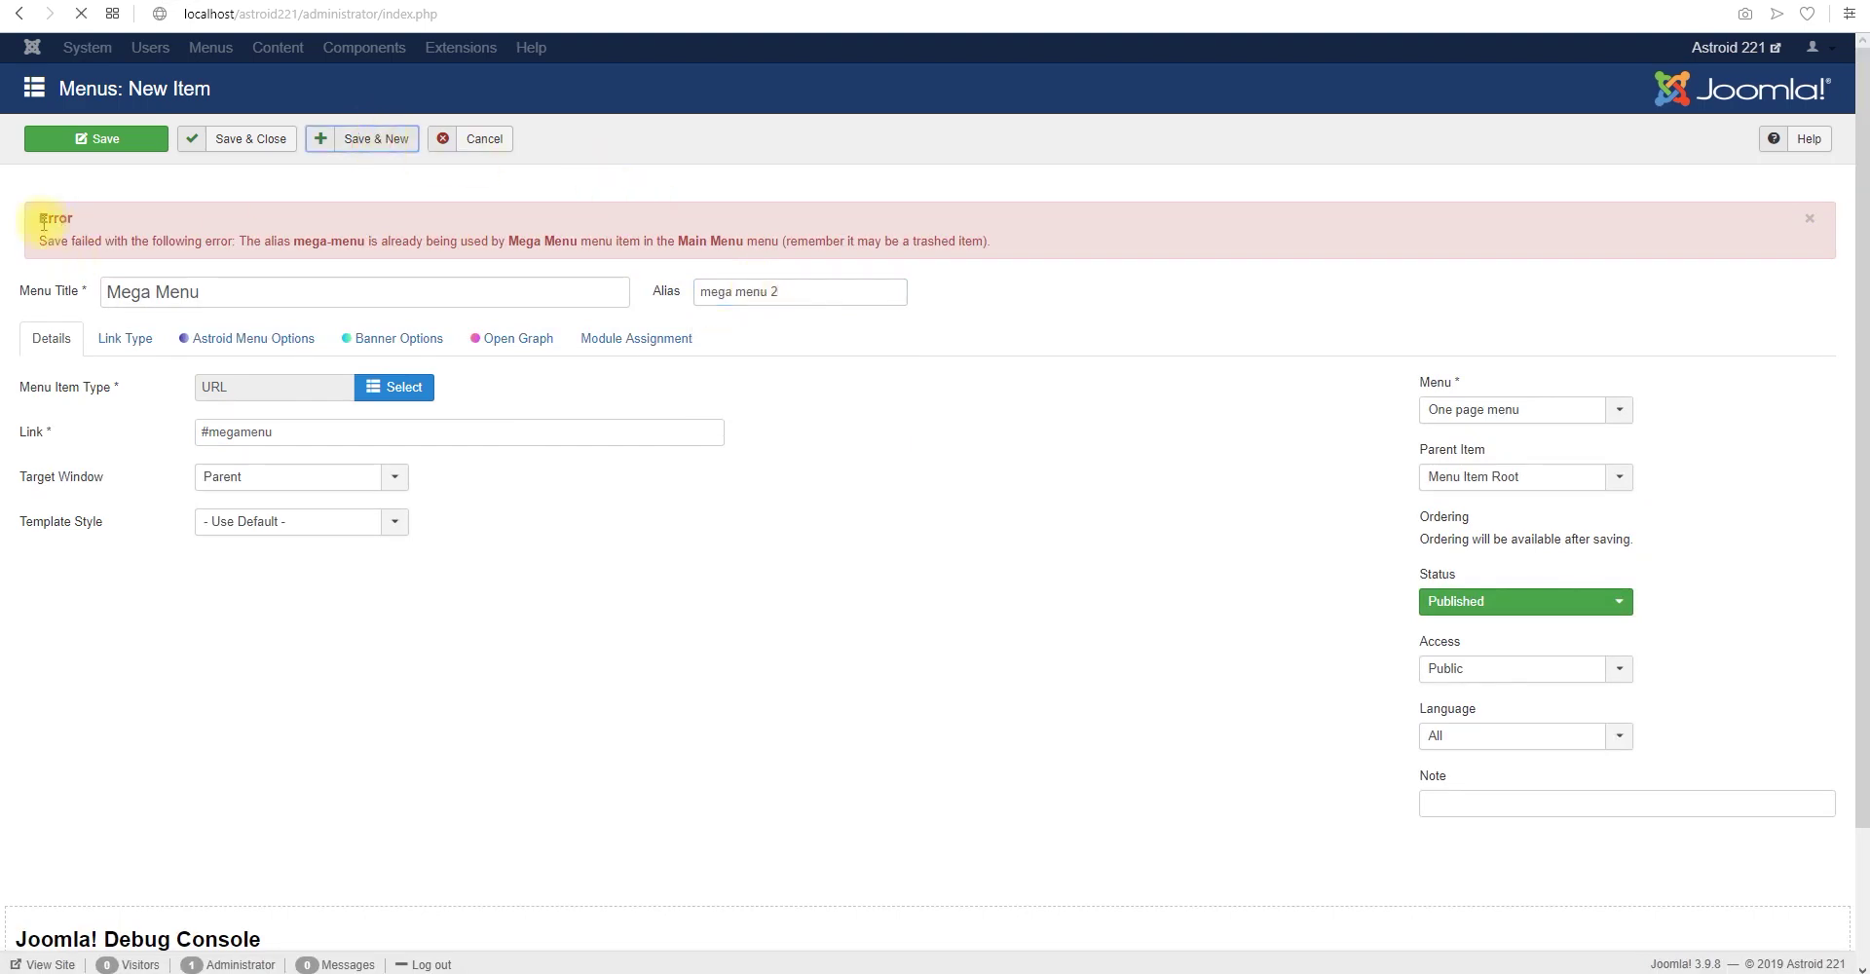
left_click_drag(44, 225, 938, 234)
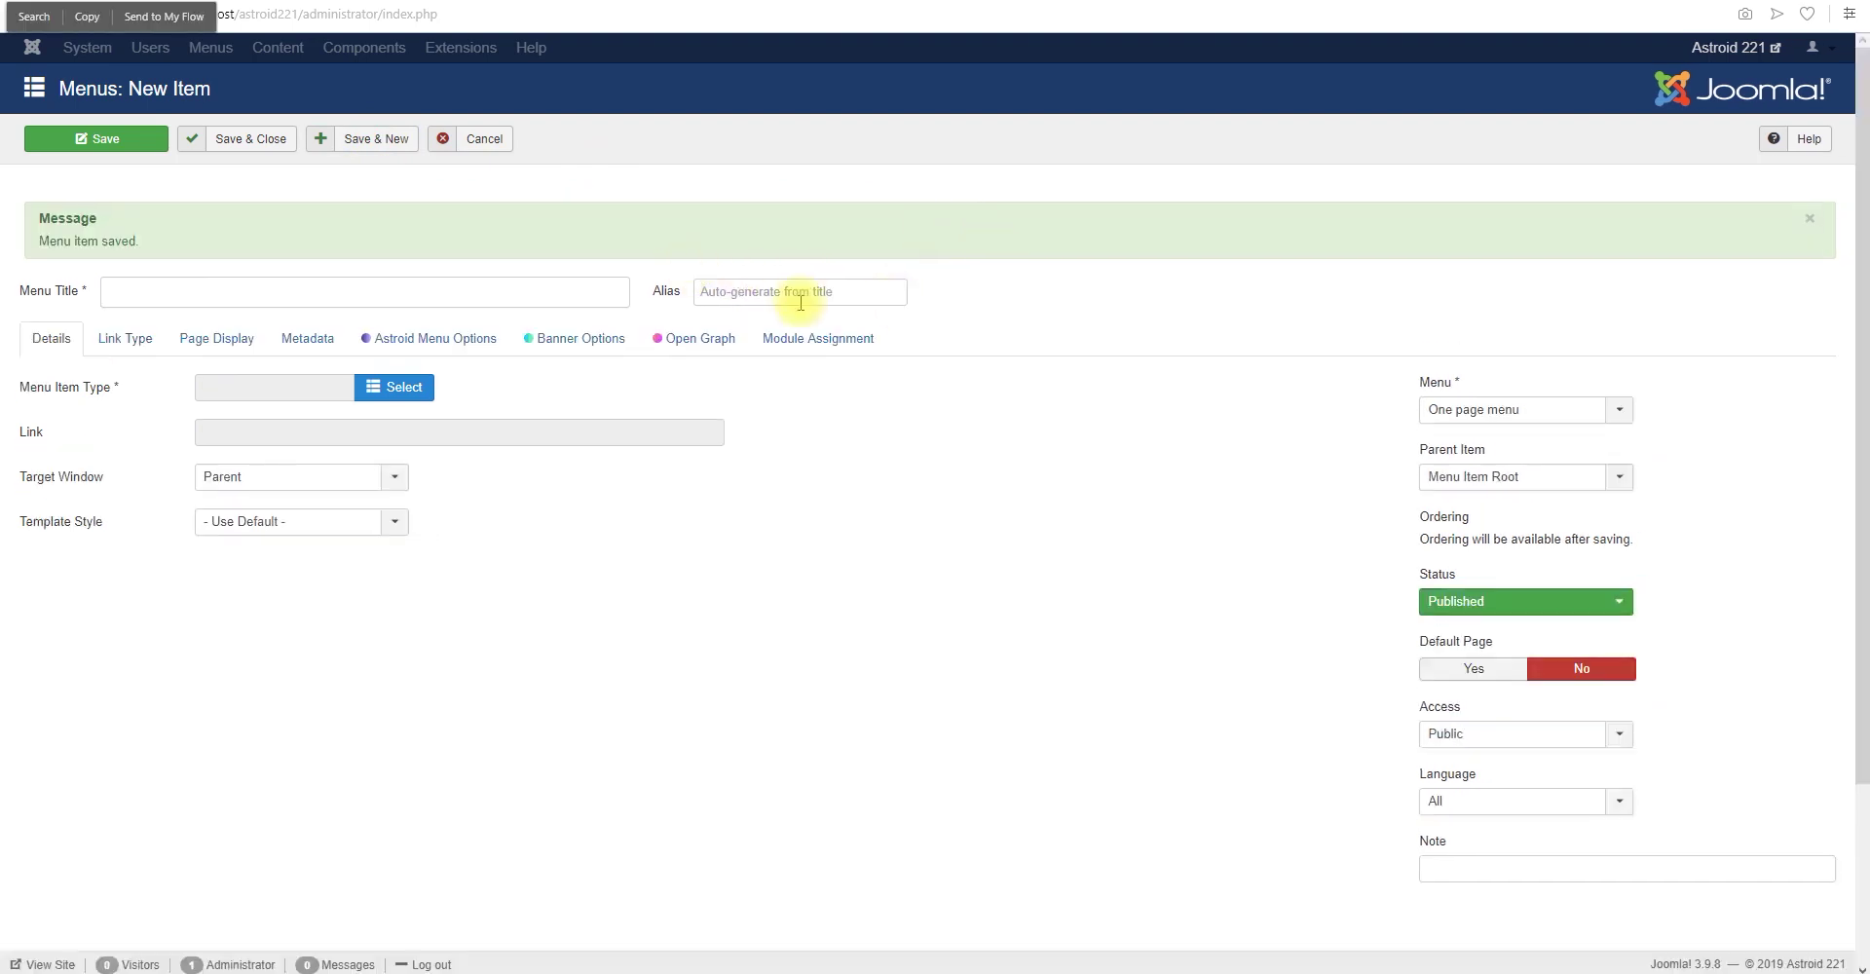
left_click(1807, 222)
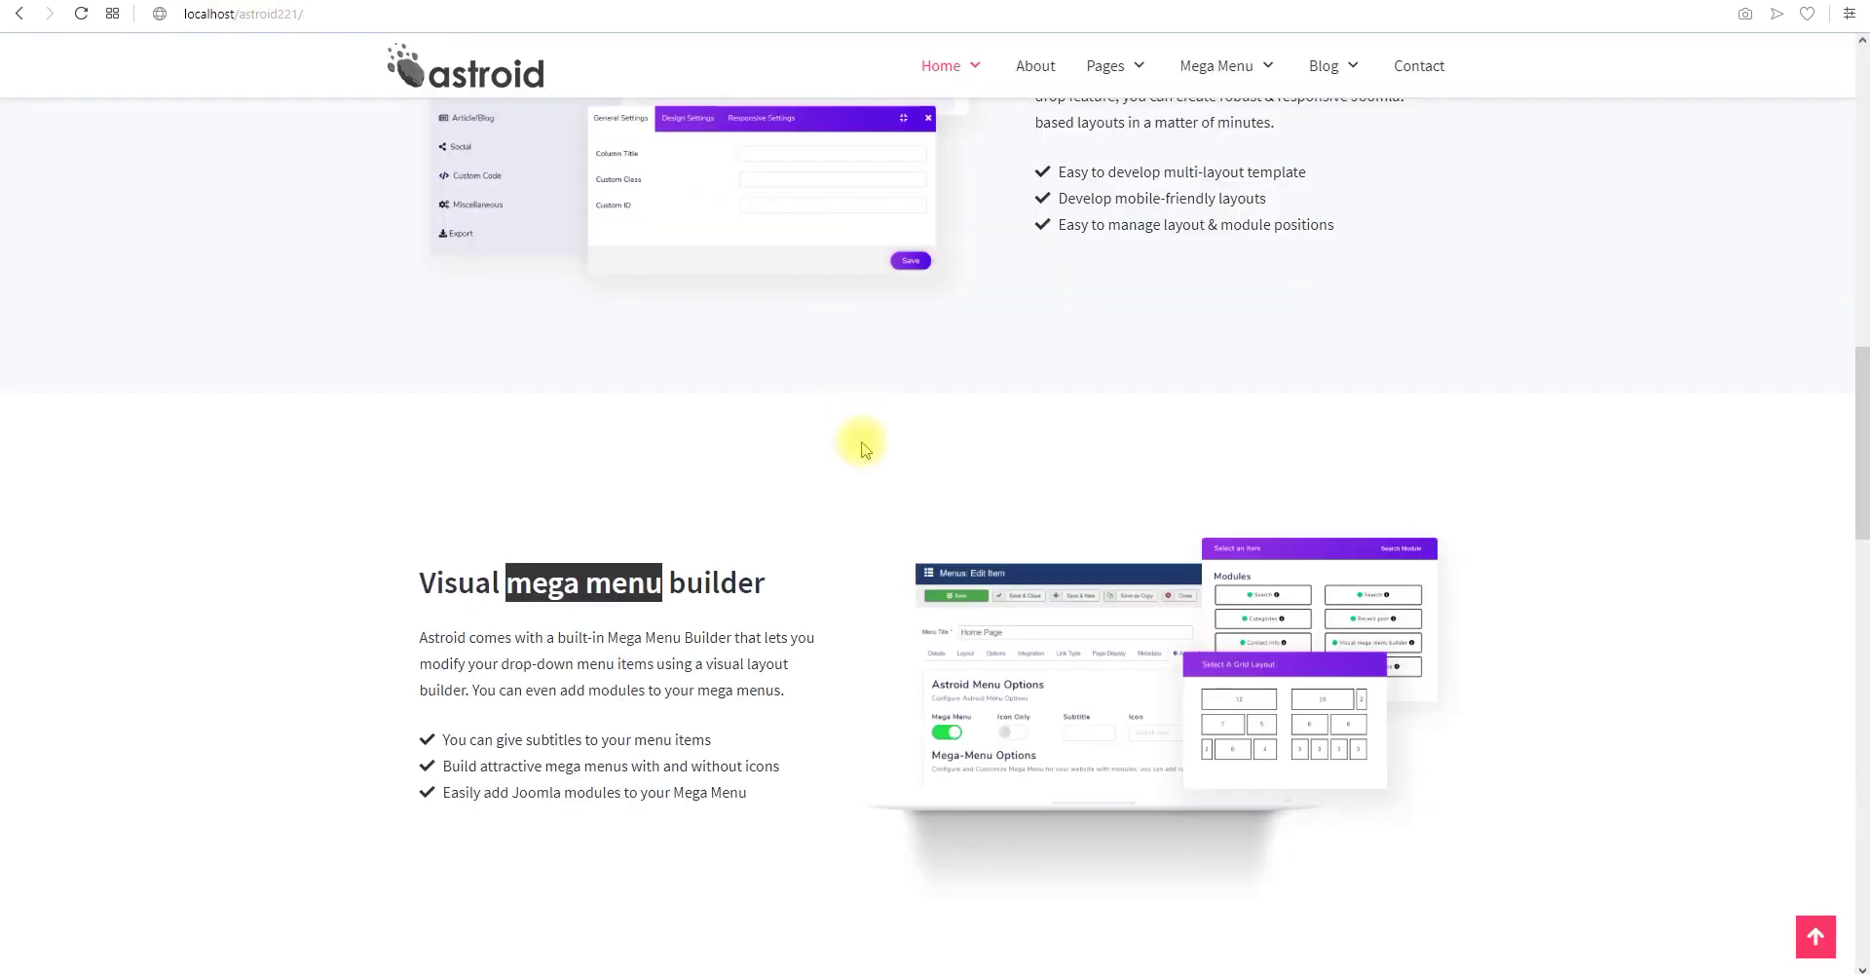
Title the new item "Latest News" after the home page's news section heading and set its alias to "latest news 2"
scroll(861, 448, "down", 3)
scroll(862, 448, "down", 8)
scroll(925, 170, "up", 1)
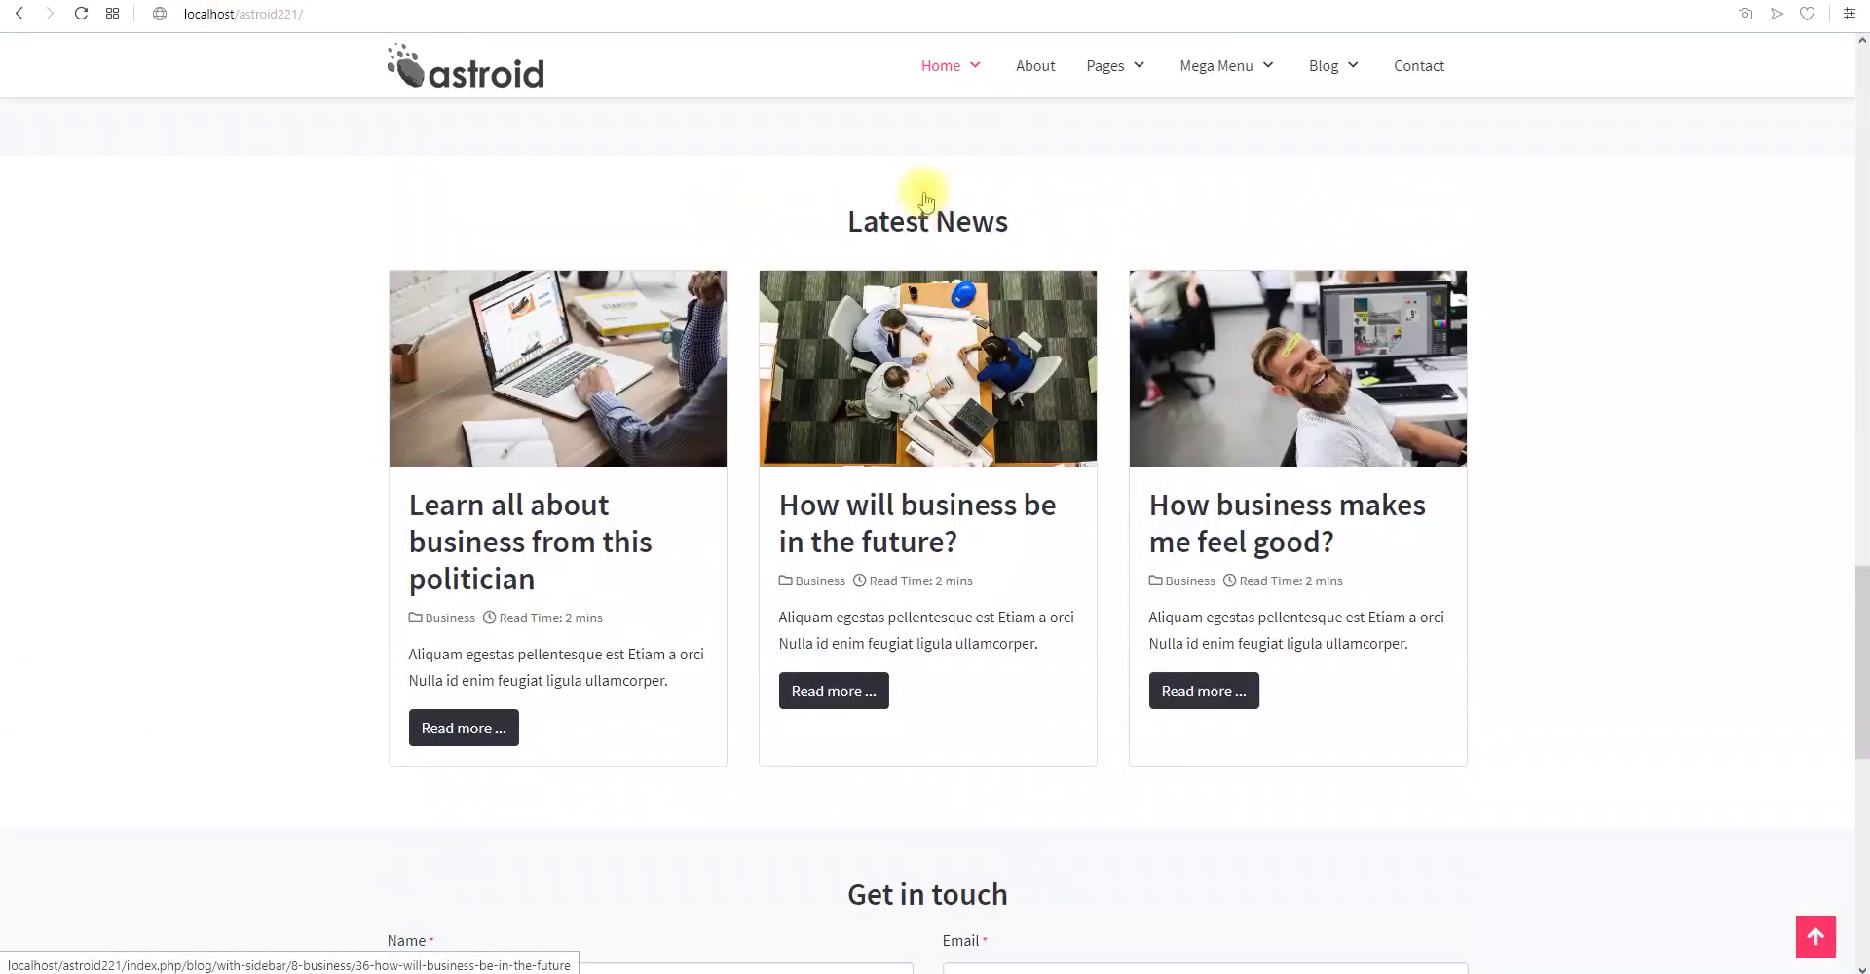
left_click_drag(822, 224, 1063, 214)
key("ctrl+c")
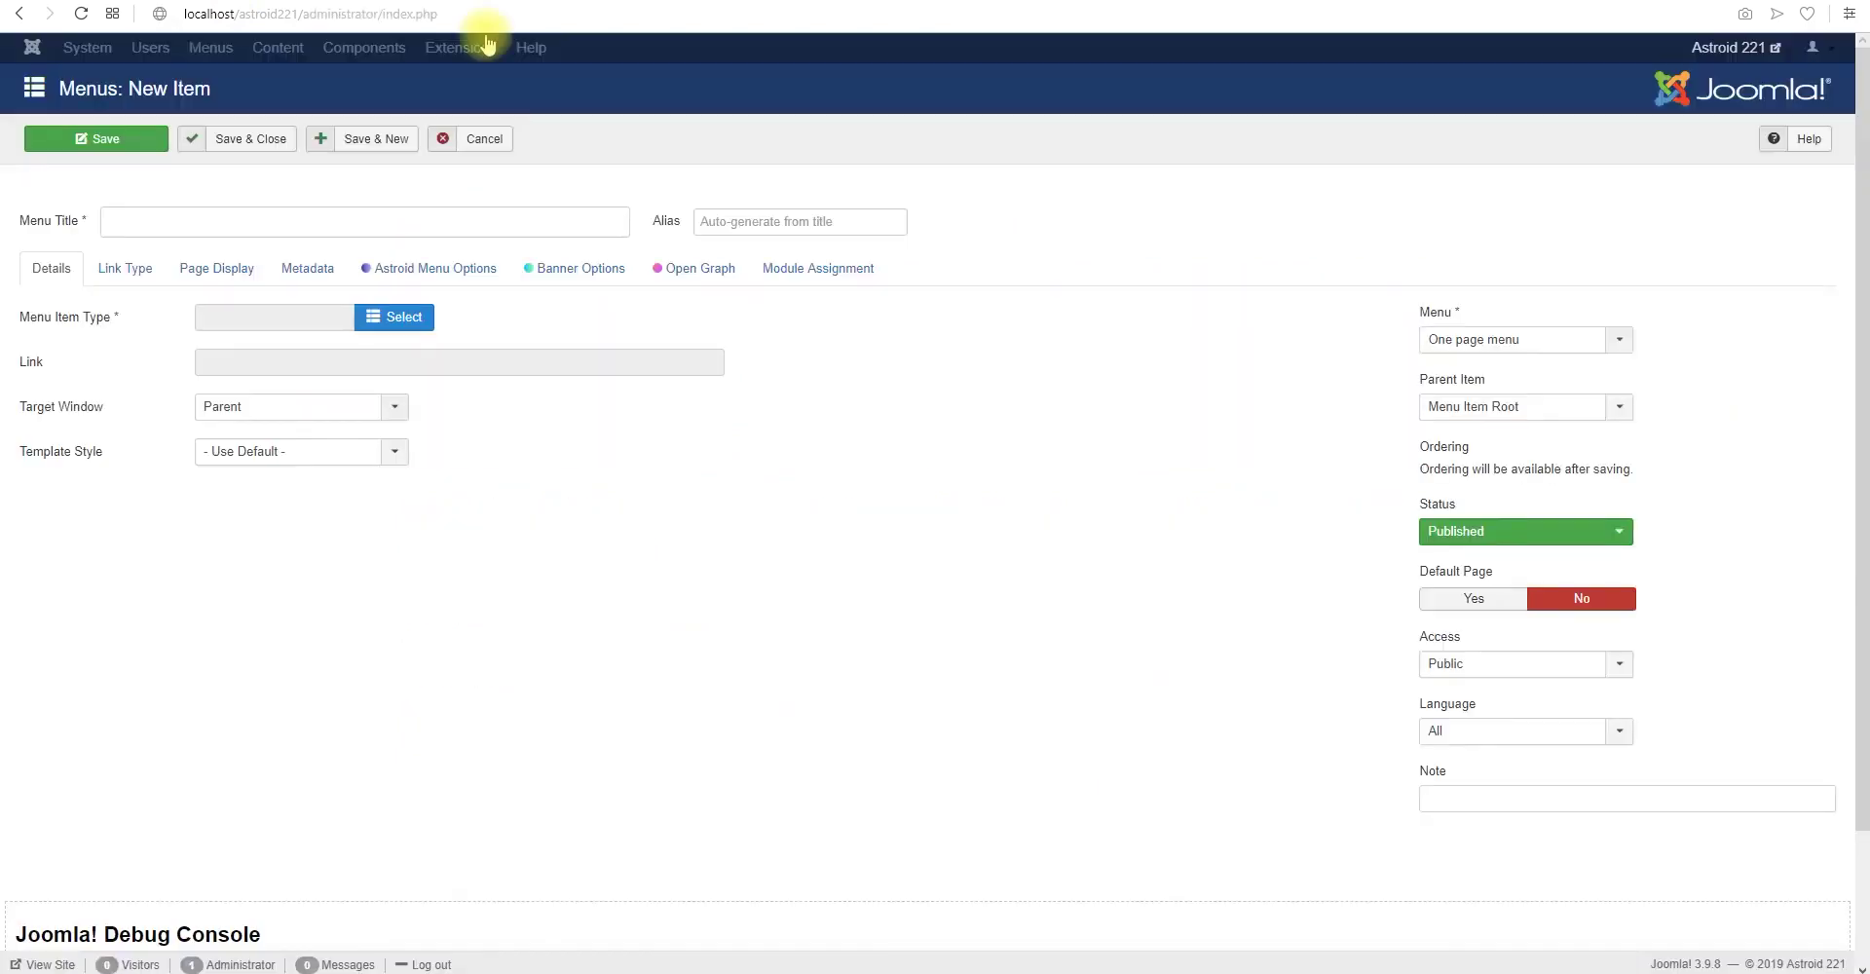
left_click(213, 218)
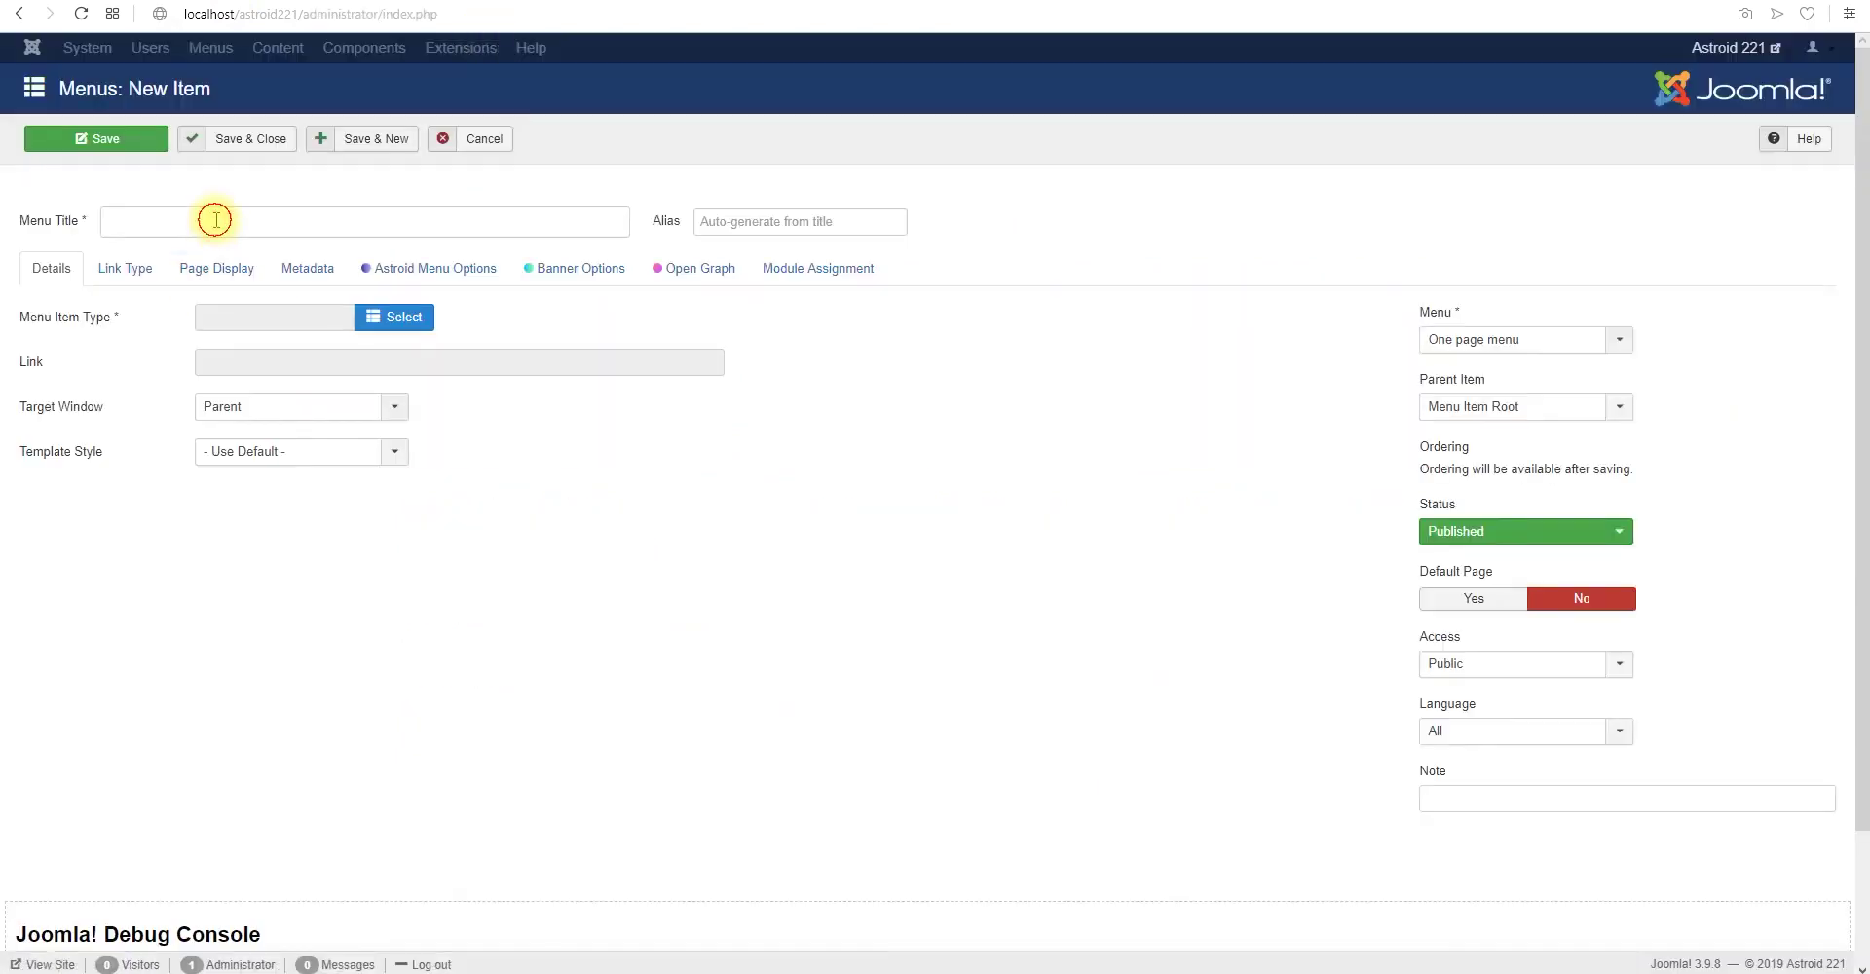
key("ctrl+v")
left_click(788, 220)
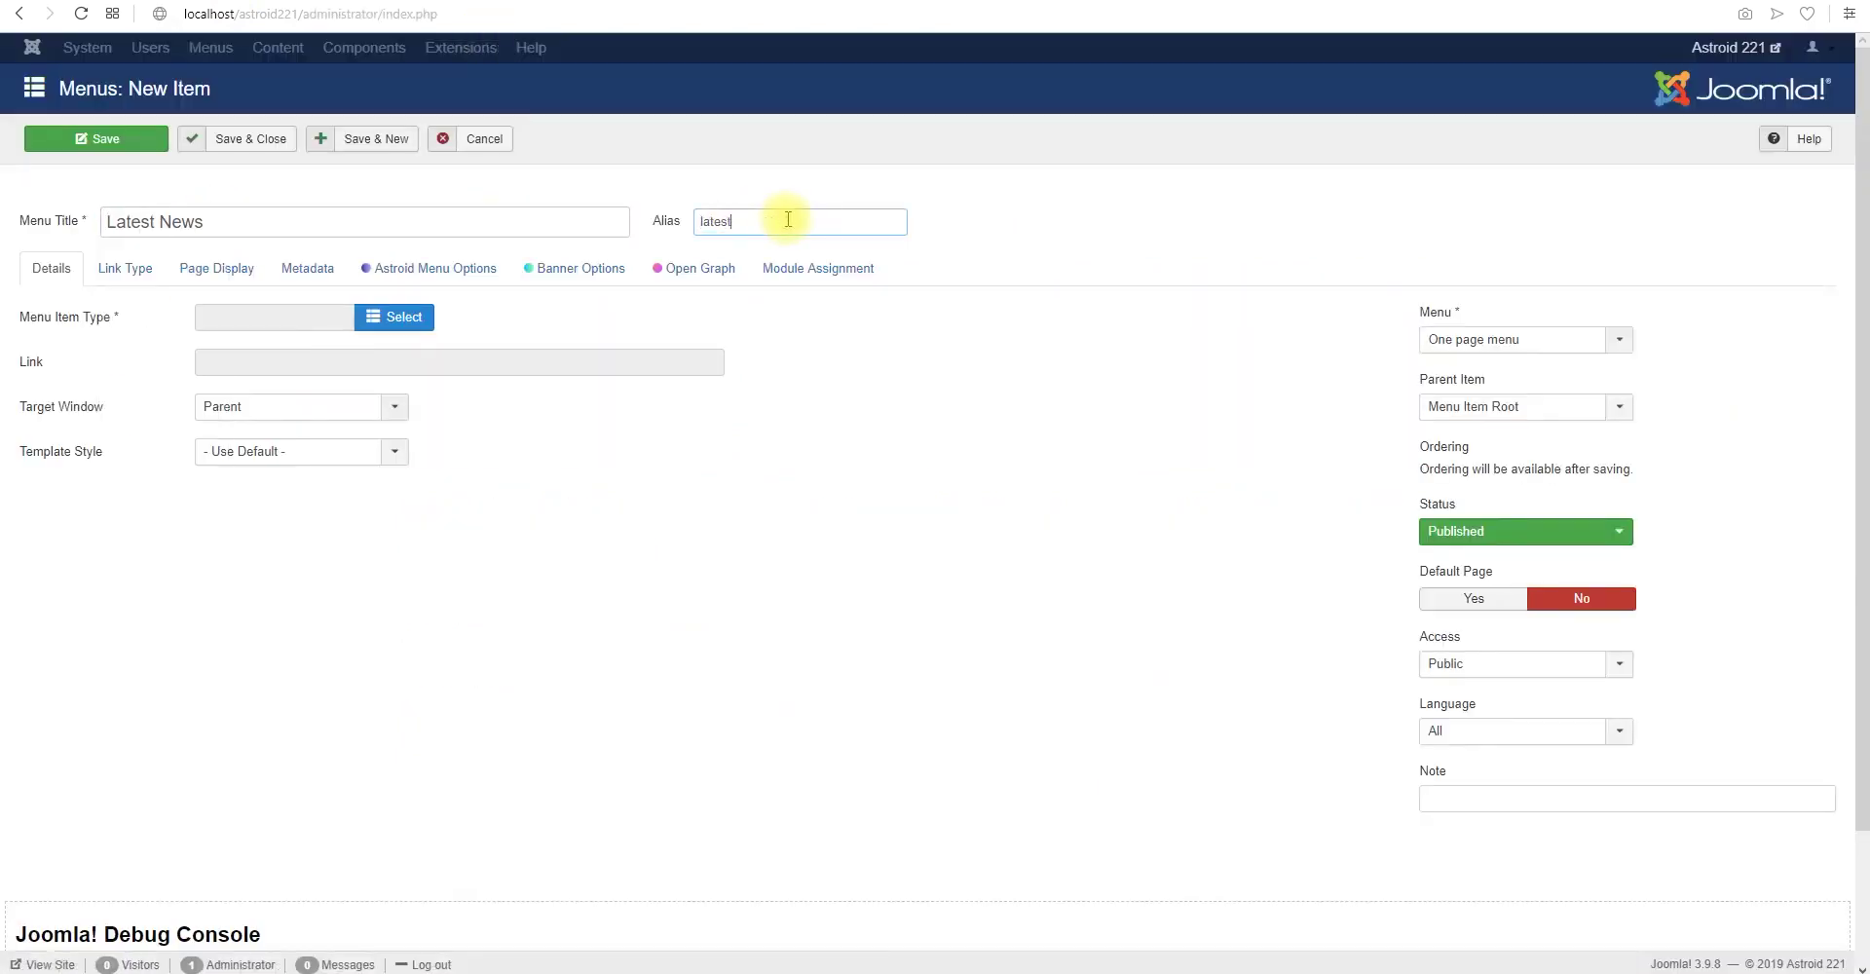
Make the Latest News item a system URL link to #latestnews, then save and close it
left_click(375, 316)
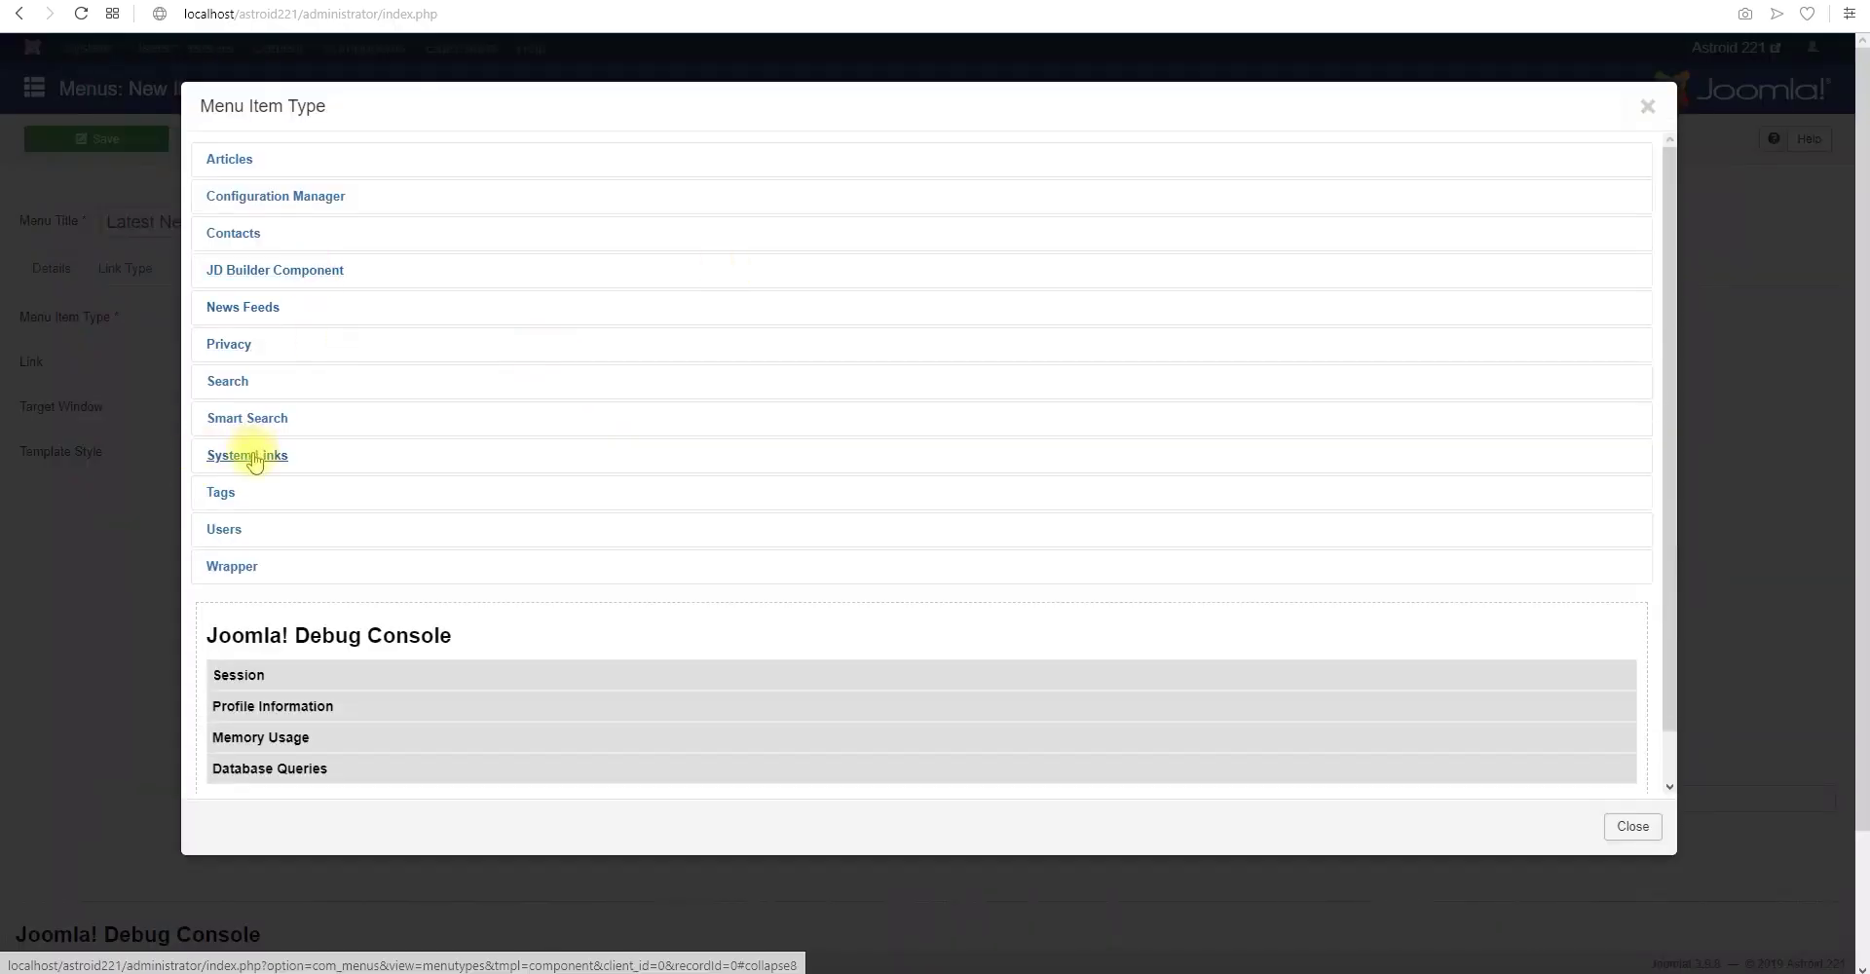
left_click(250, 455)
left_click(259, 593)
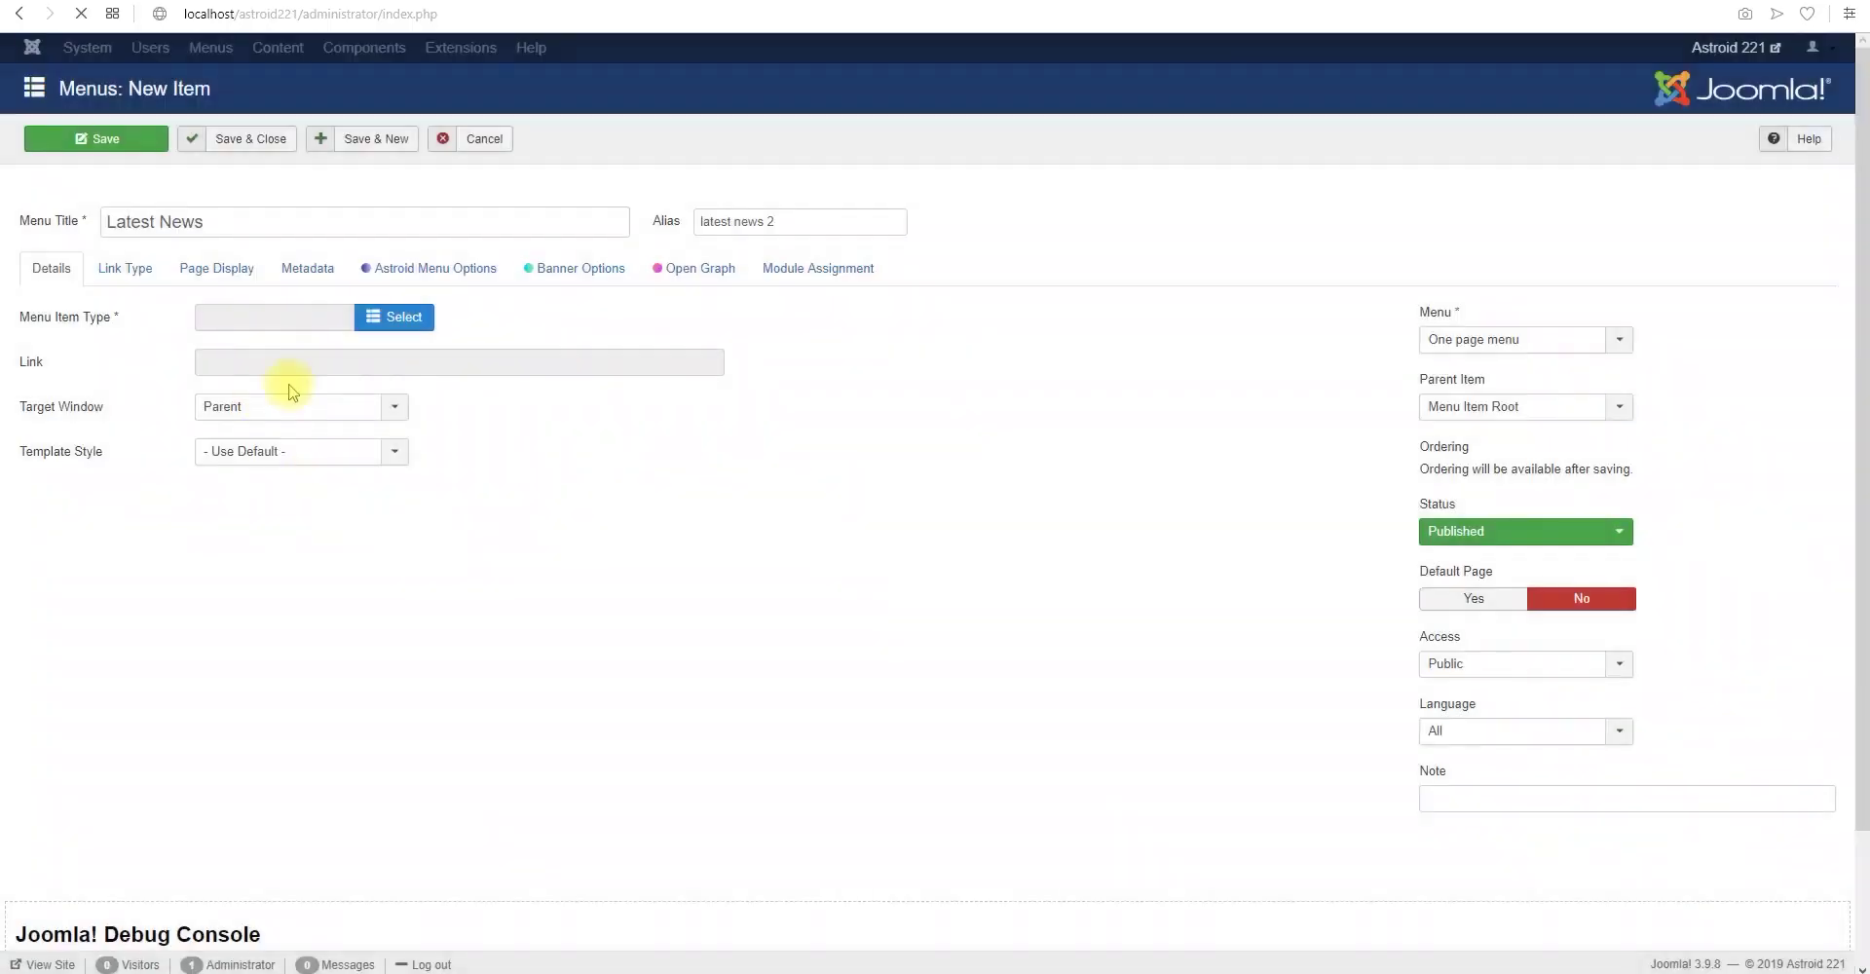
left_click(257, 368)
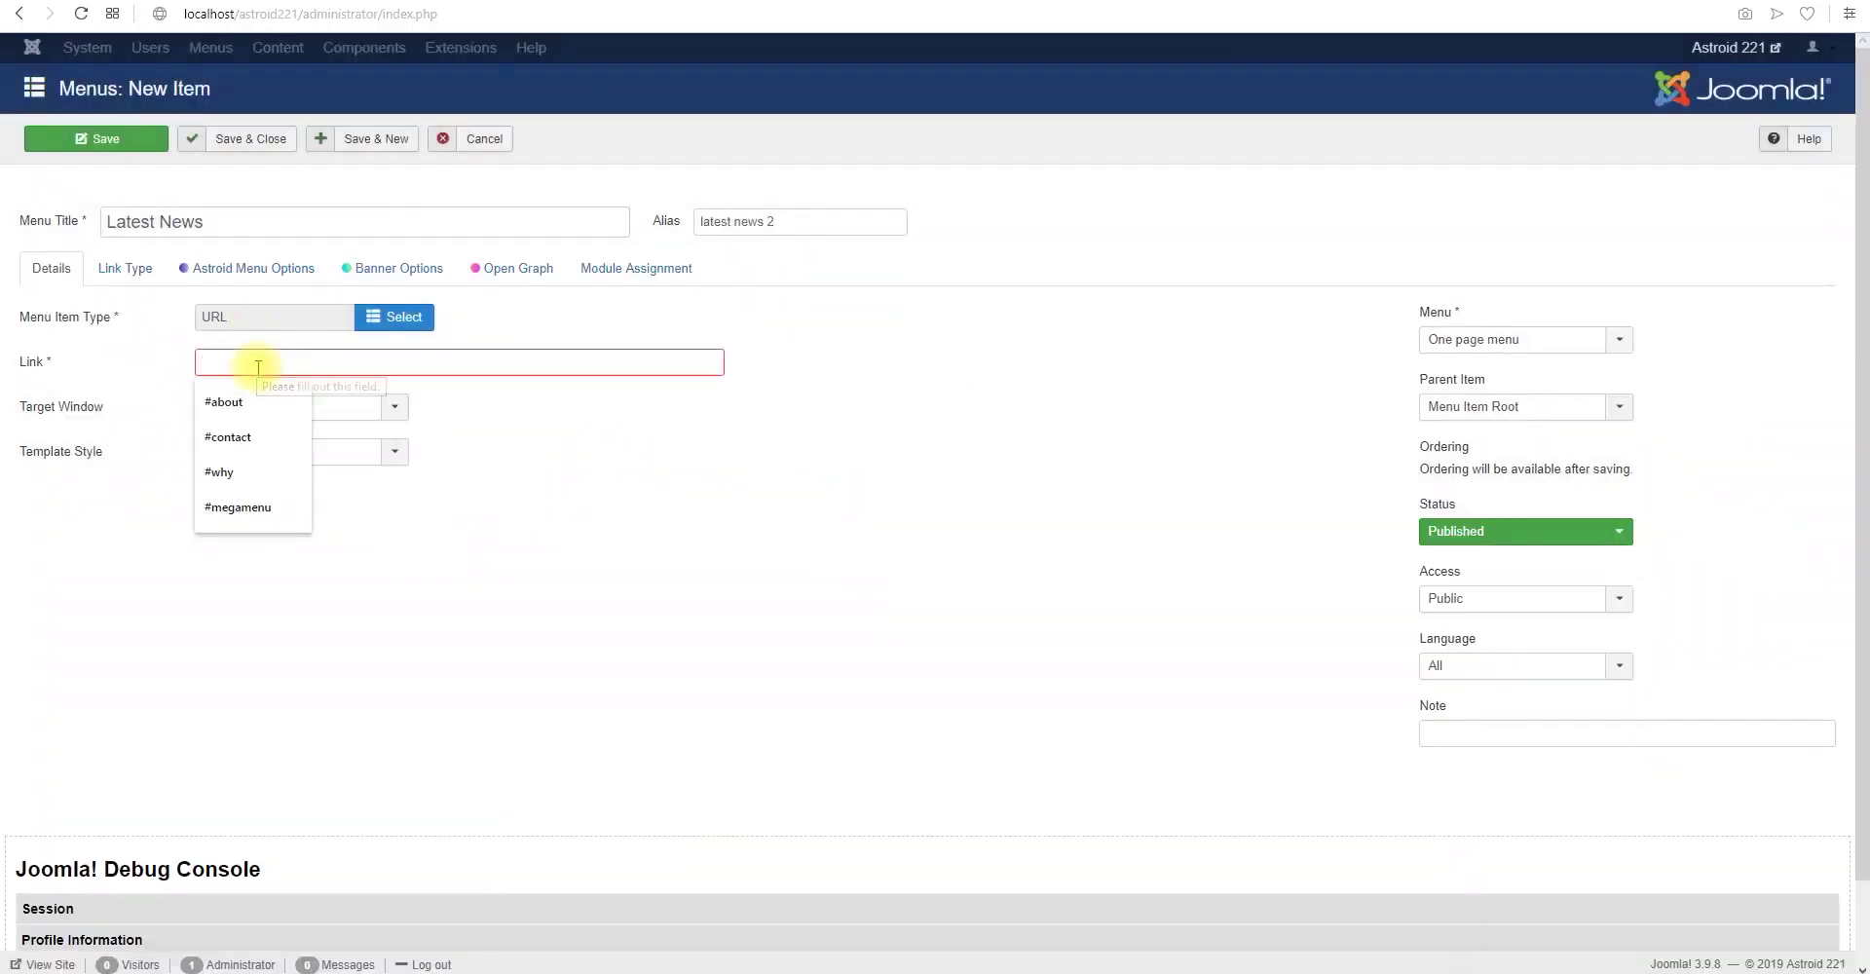
type("#late")
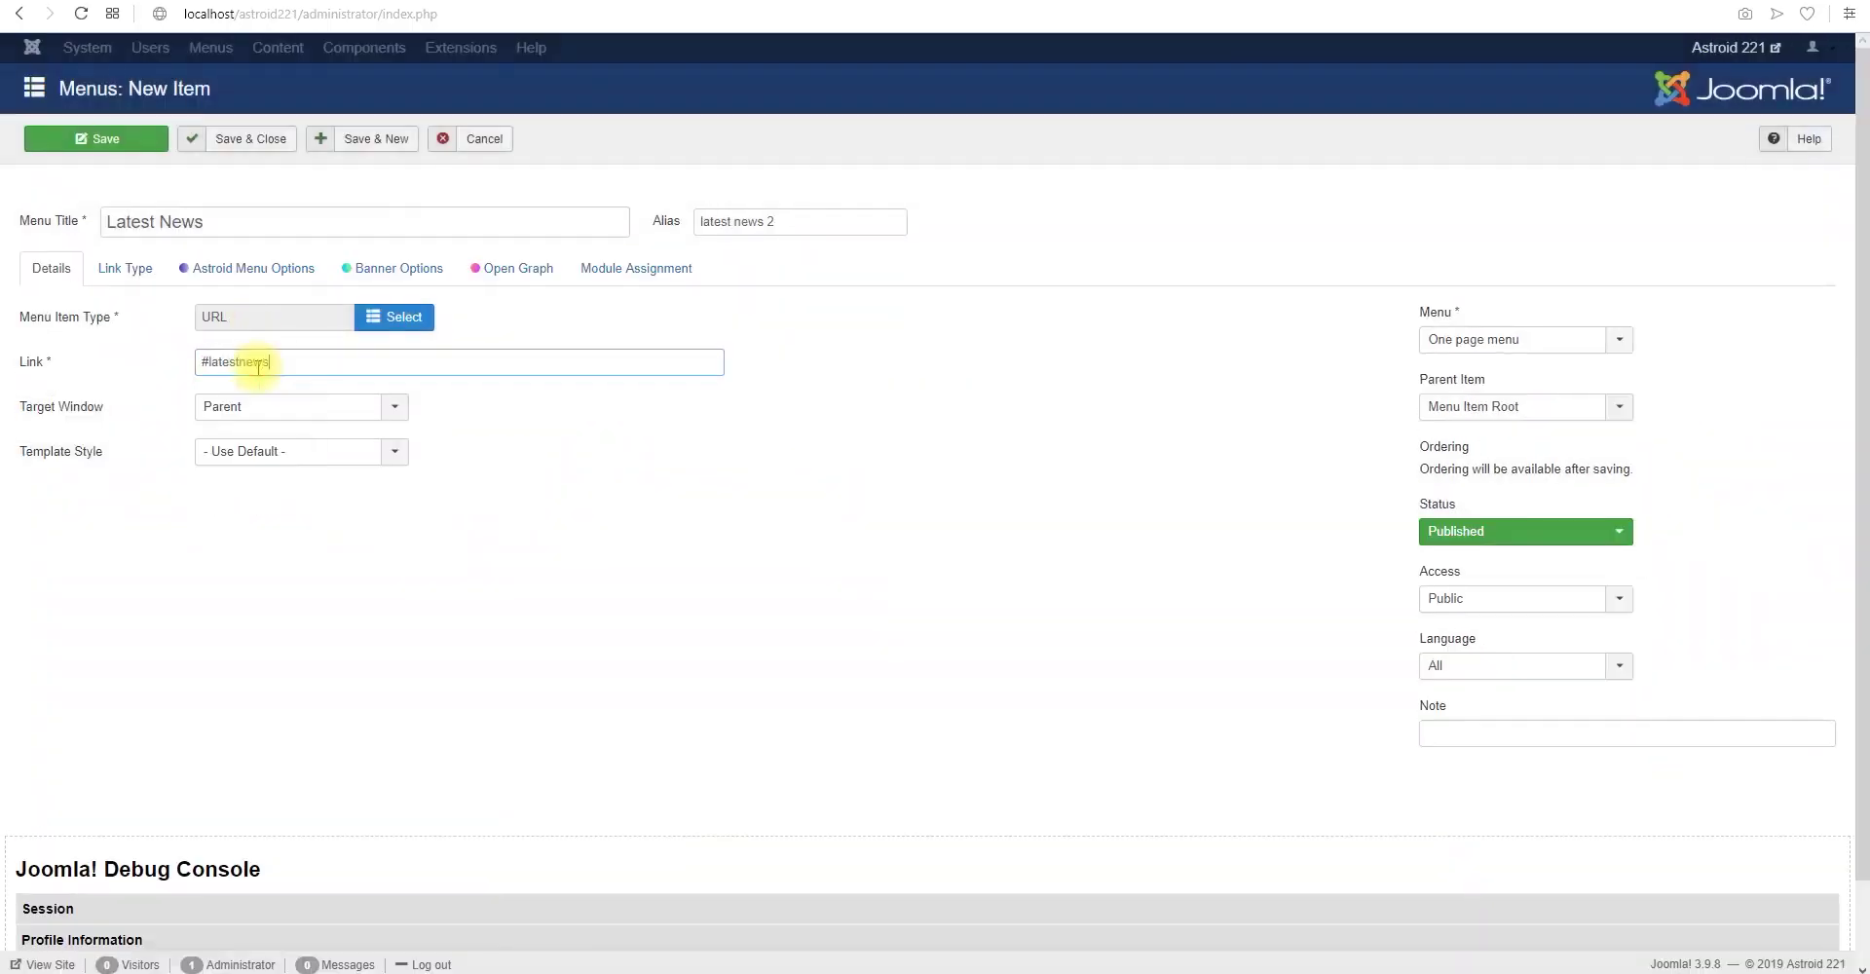
type("stnews")
left_click(240, 138)
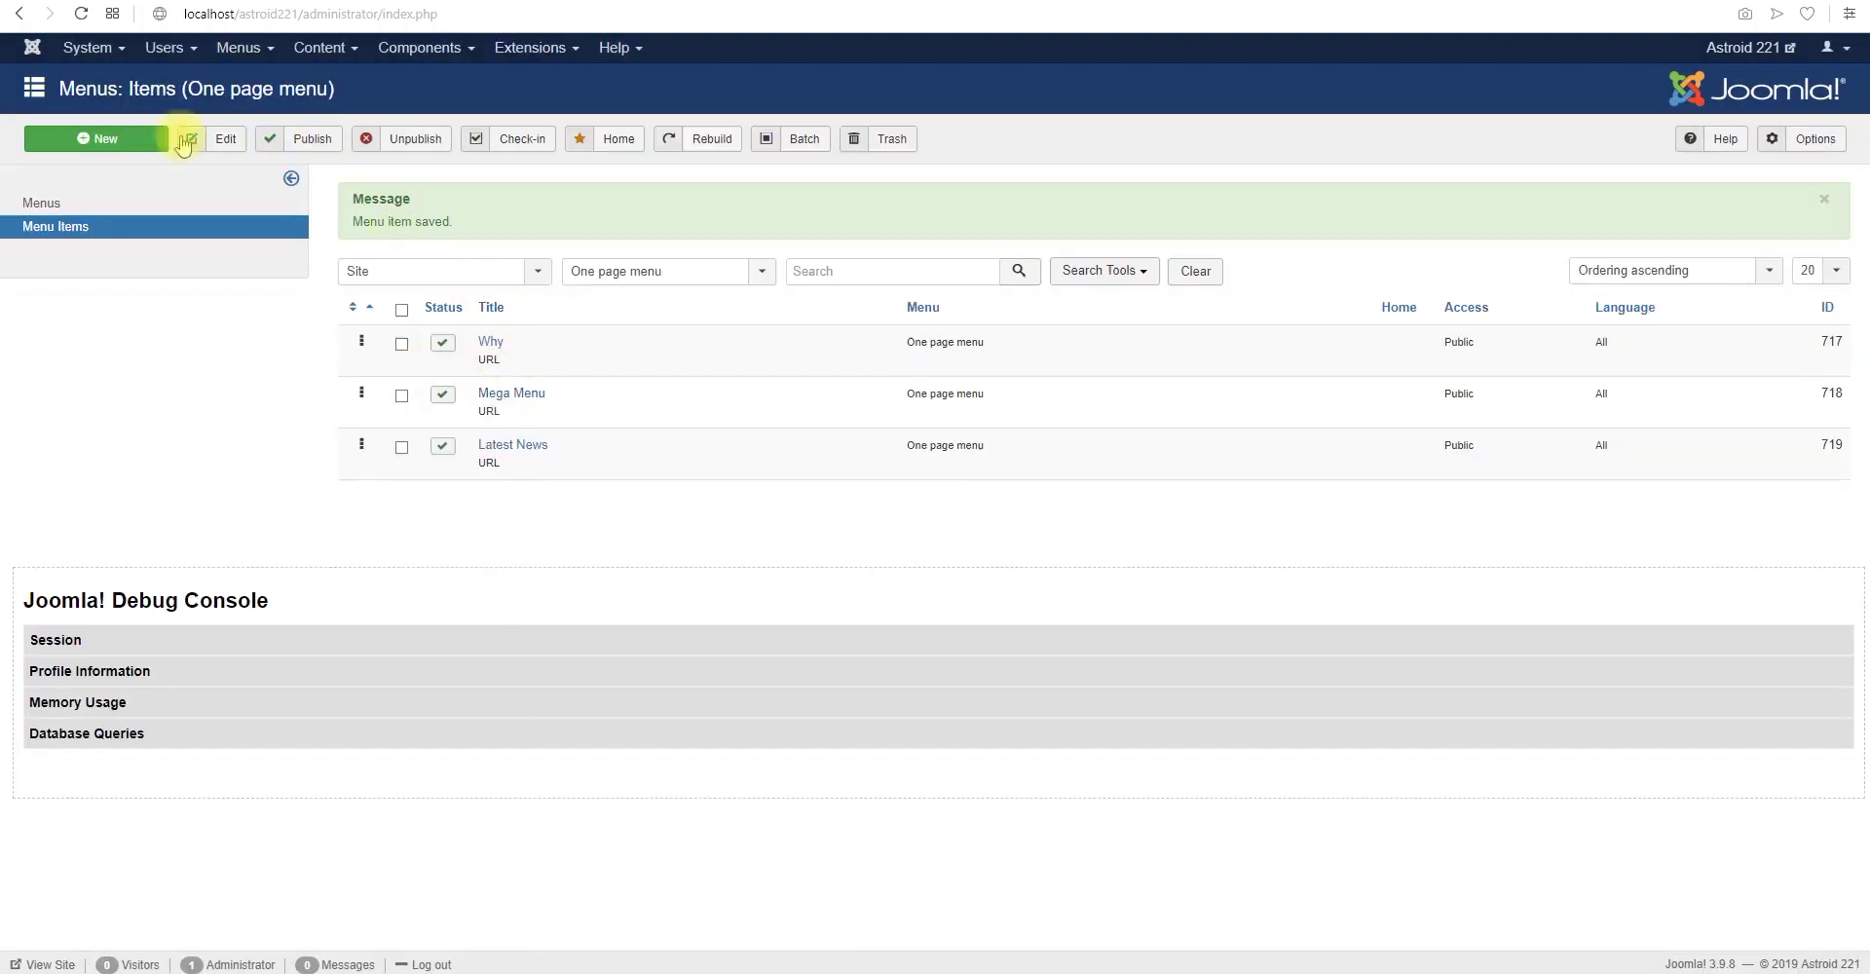
Add another item to the One page menu and title it "contact" for the home page's Get in touch section
left_click(133, 138)
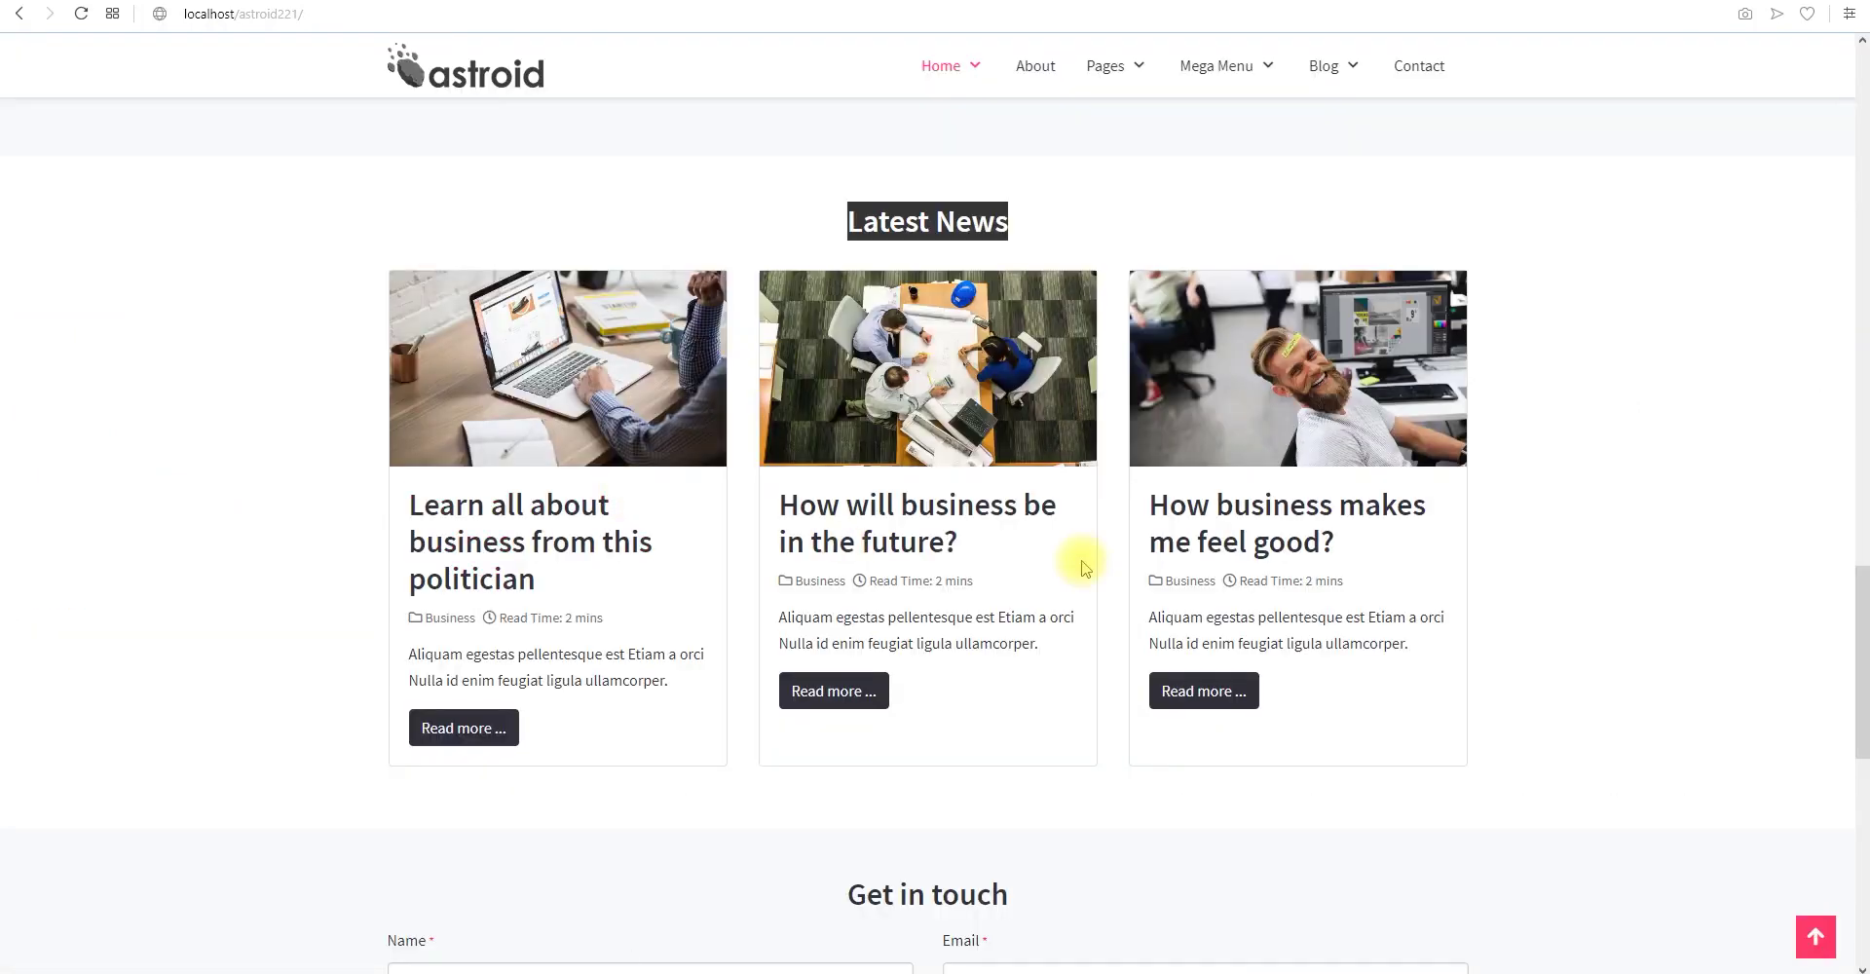
scroll(1077, 570, "down", 6)
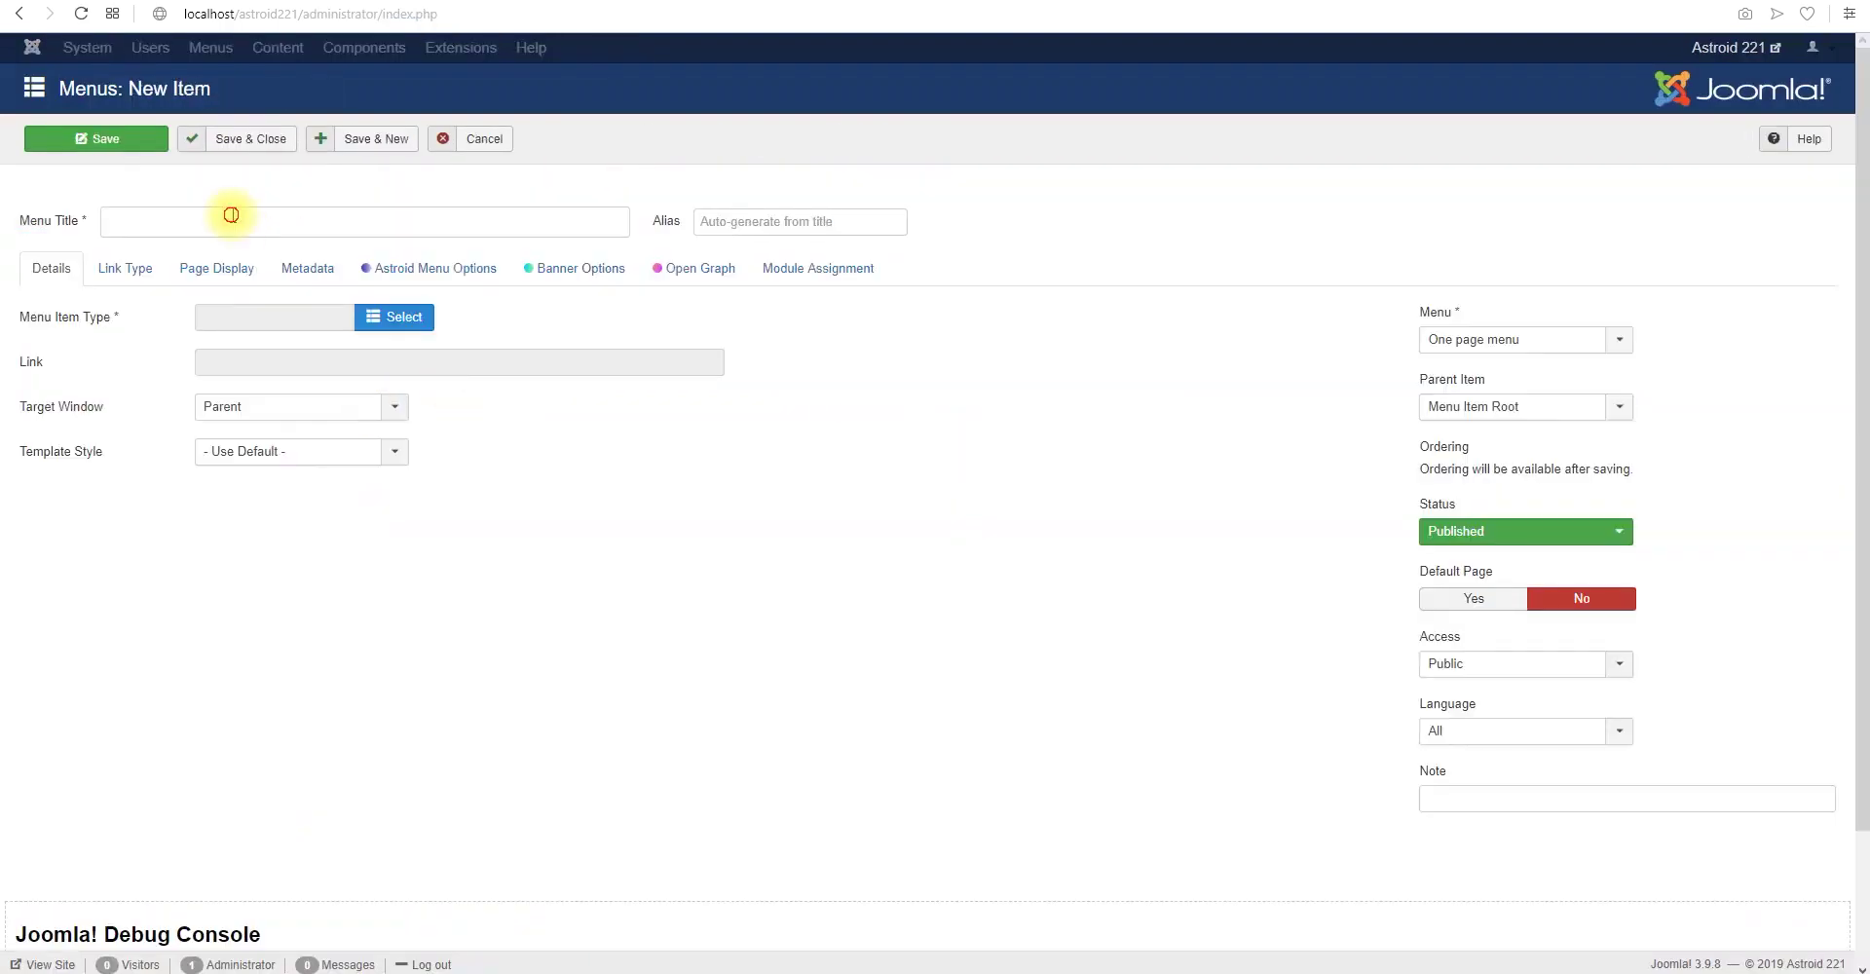
left_click(232, 216)
type("contact")
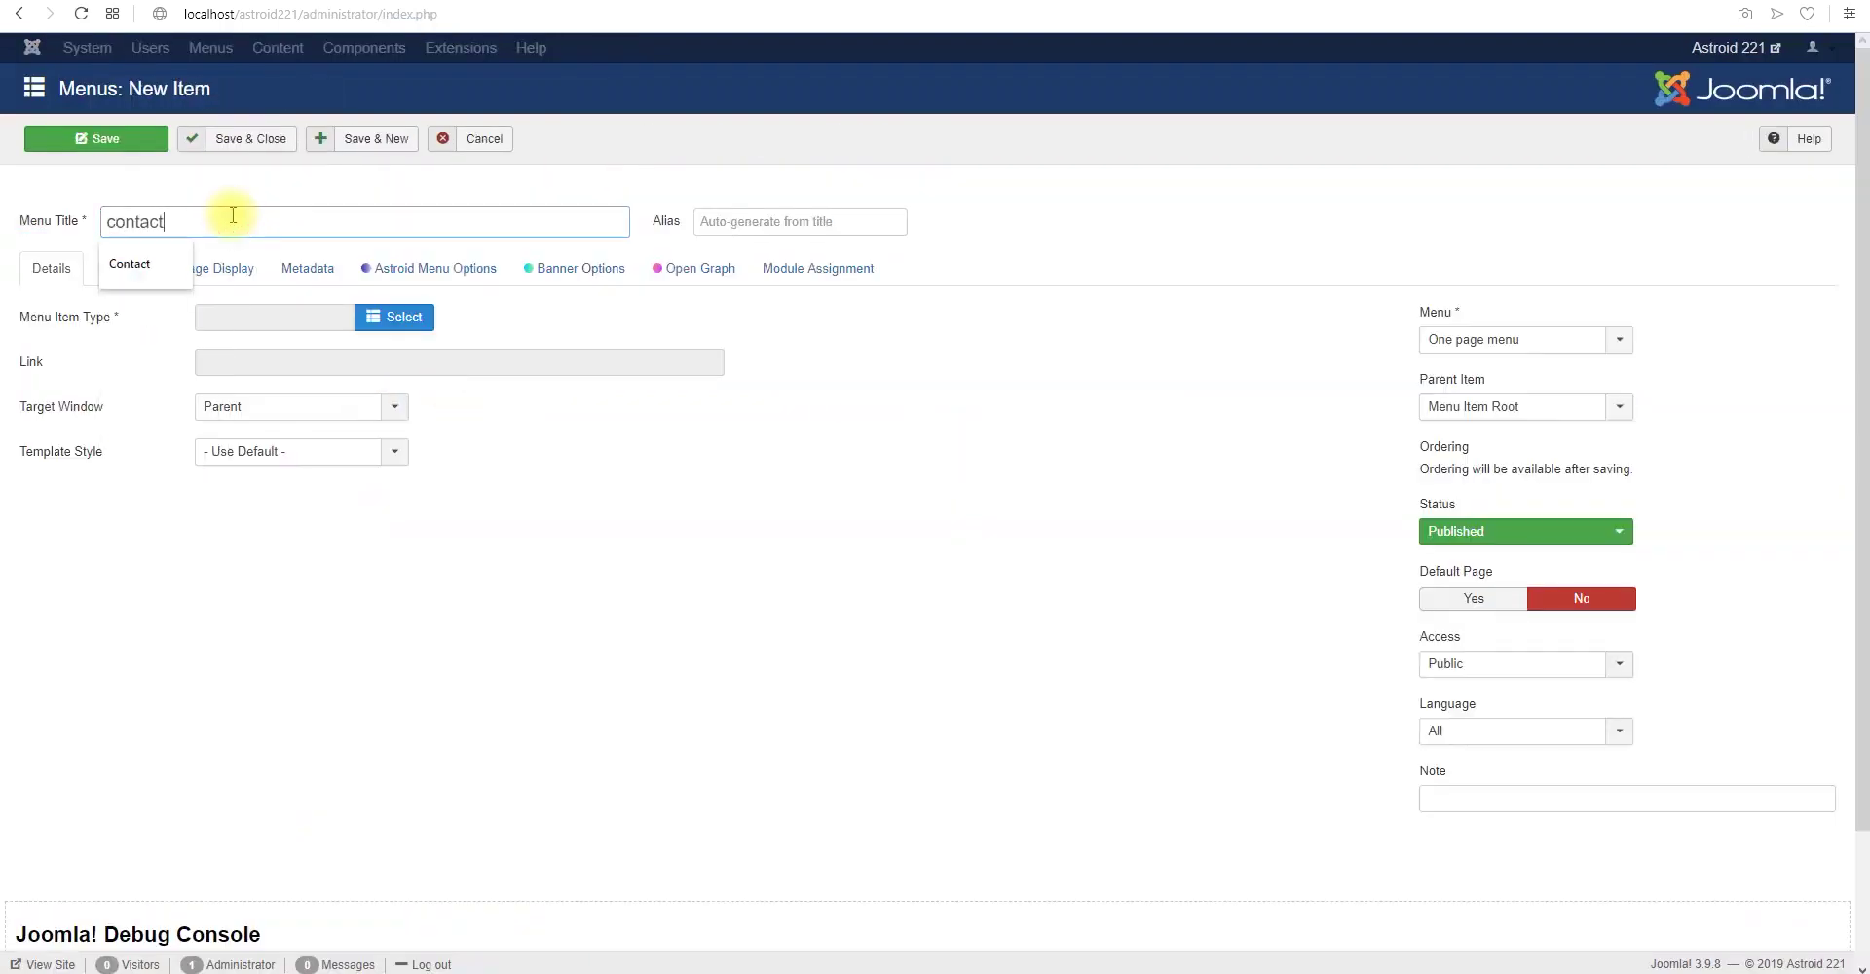
Make the contact item a system URL link to #contact and try to save and close it
left_click(389, 316)
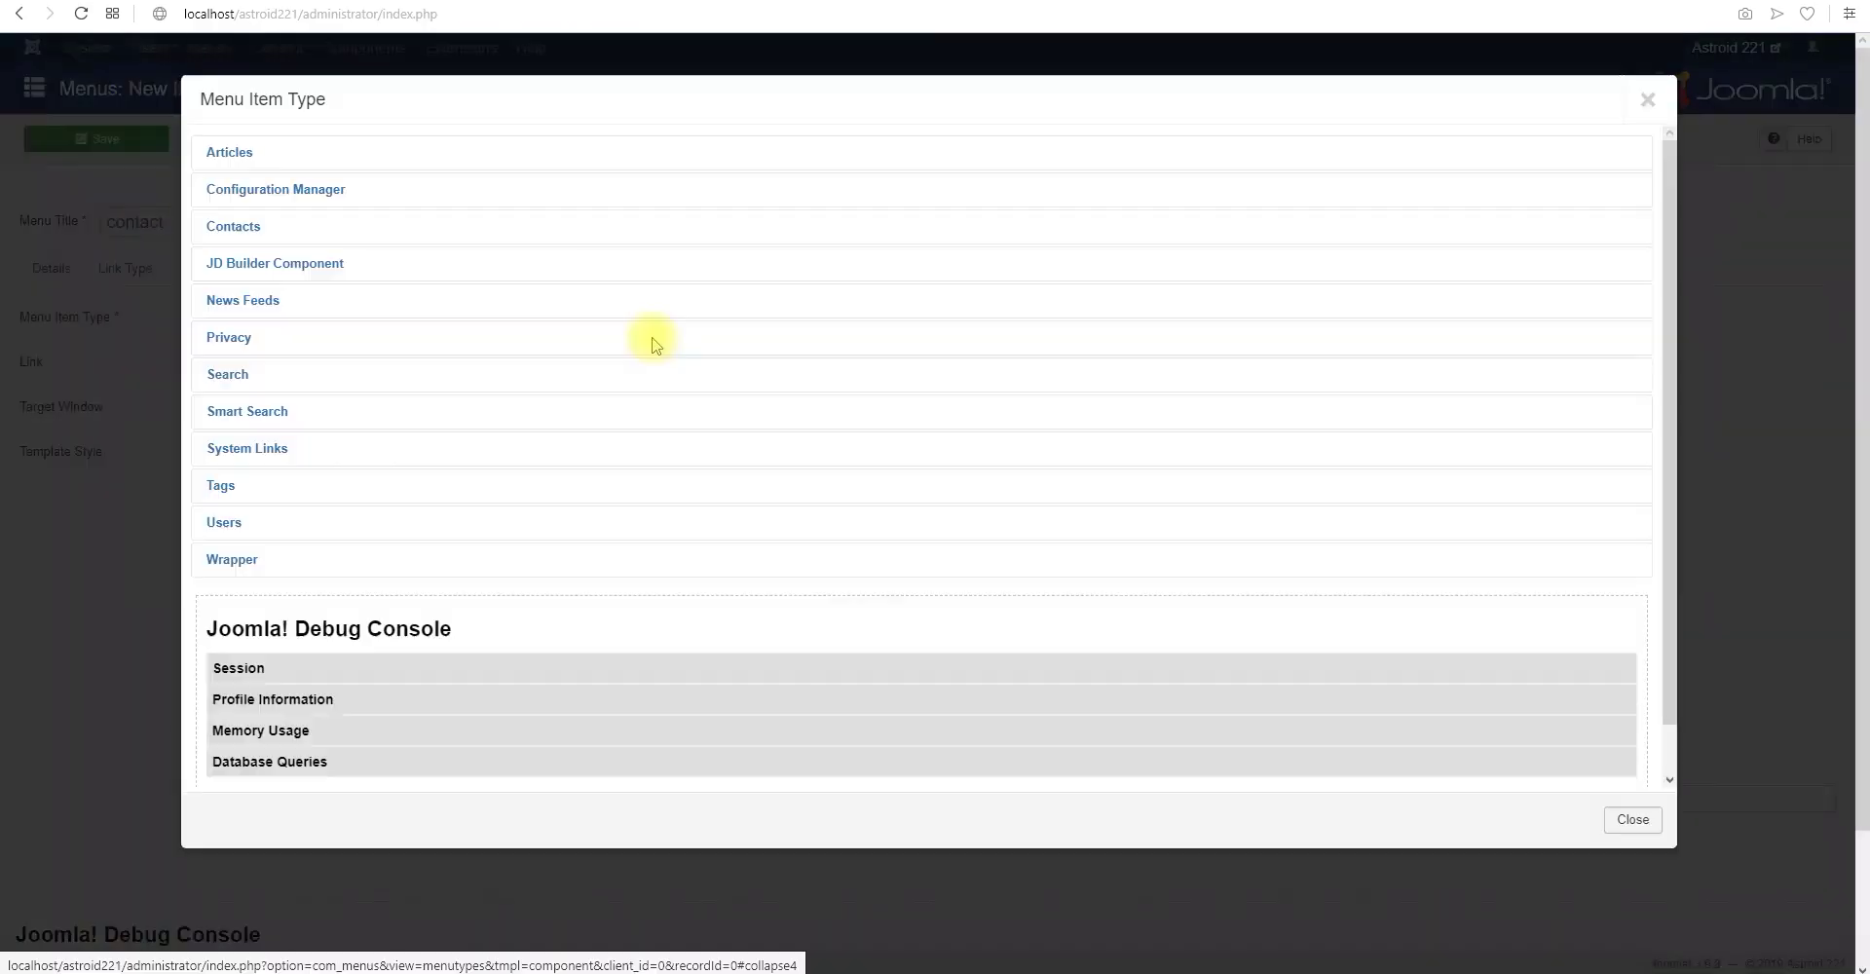
left_click(273, 450)
left_click(257, 597)
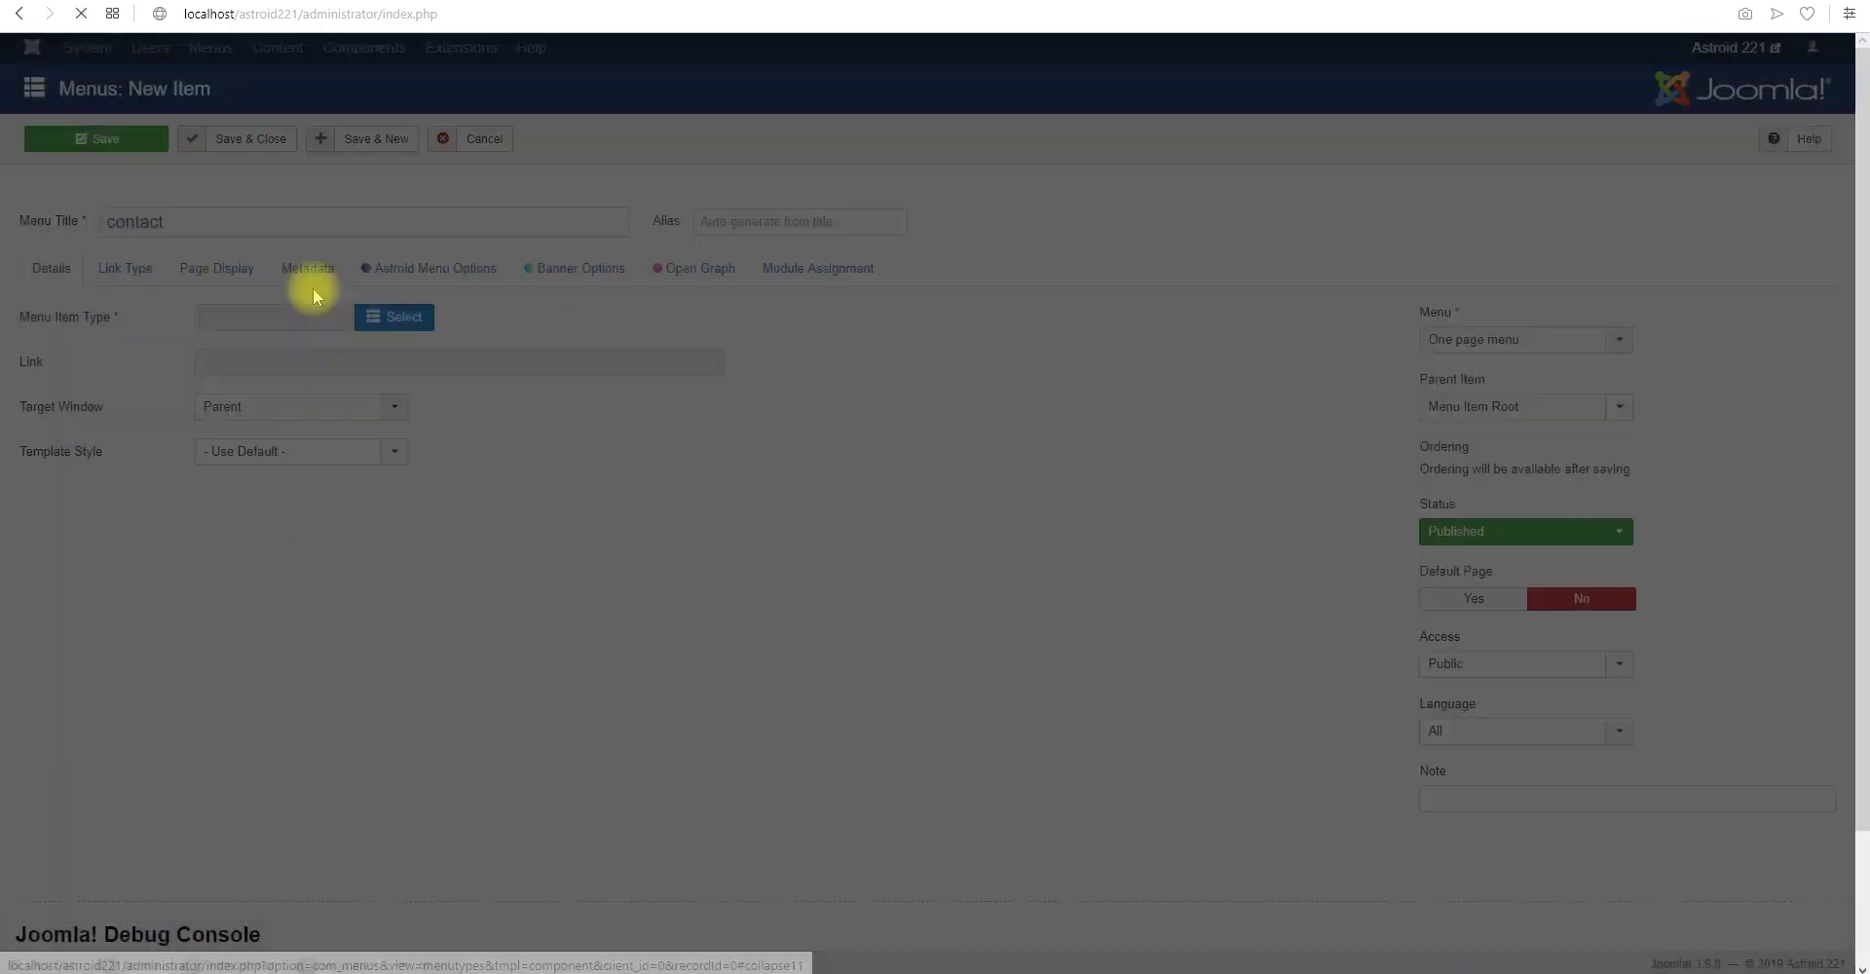
left_click(256, 361)
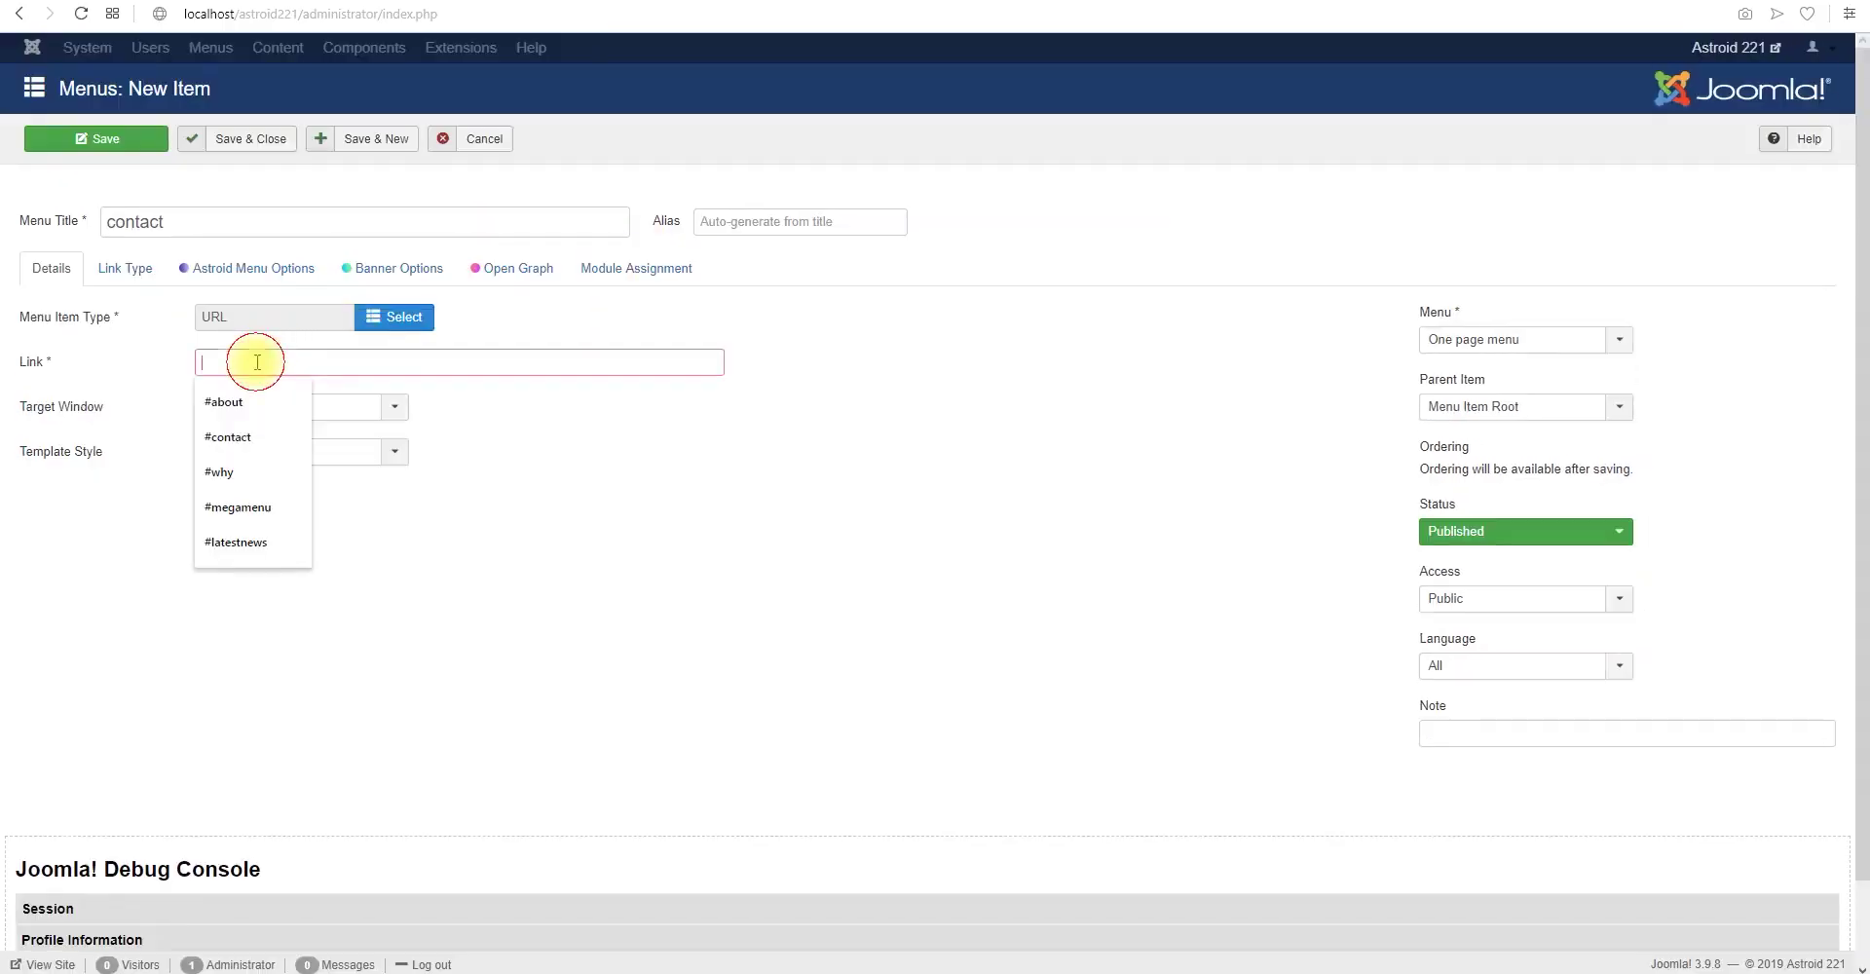
type("#contact")
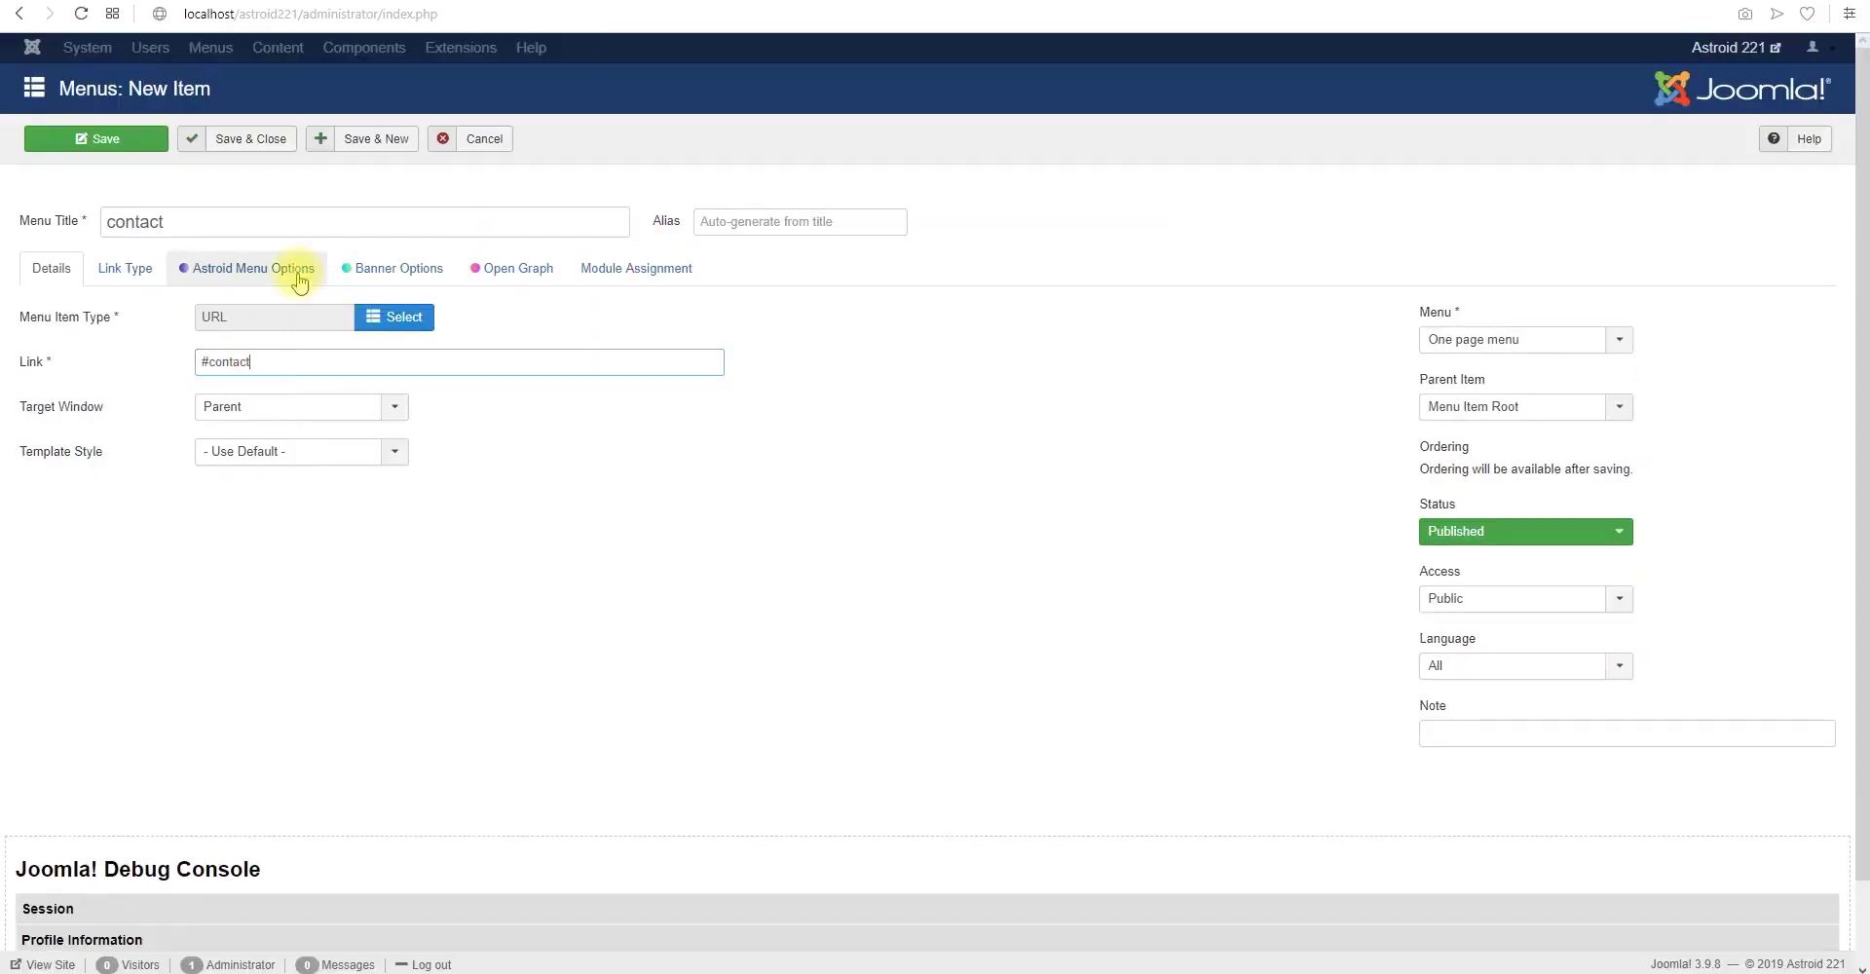
left_click(244, 143)
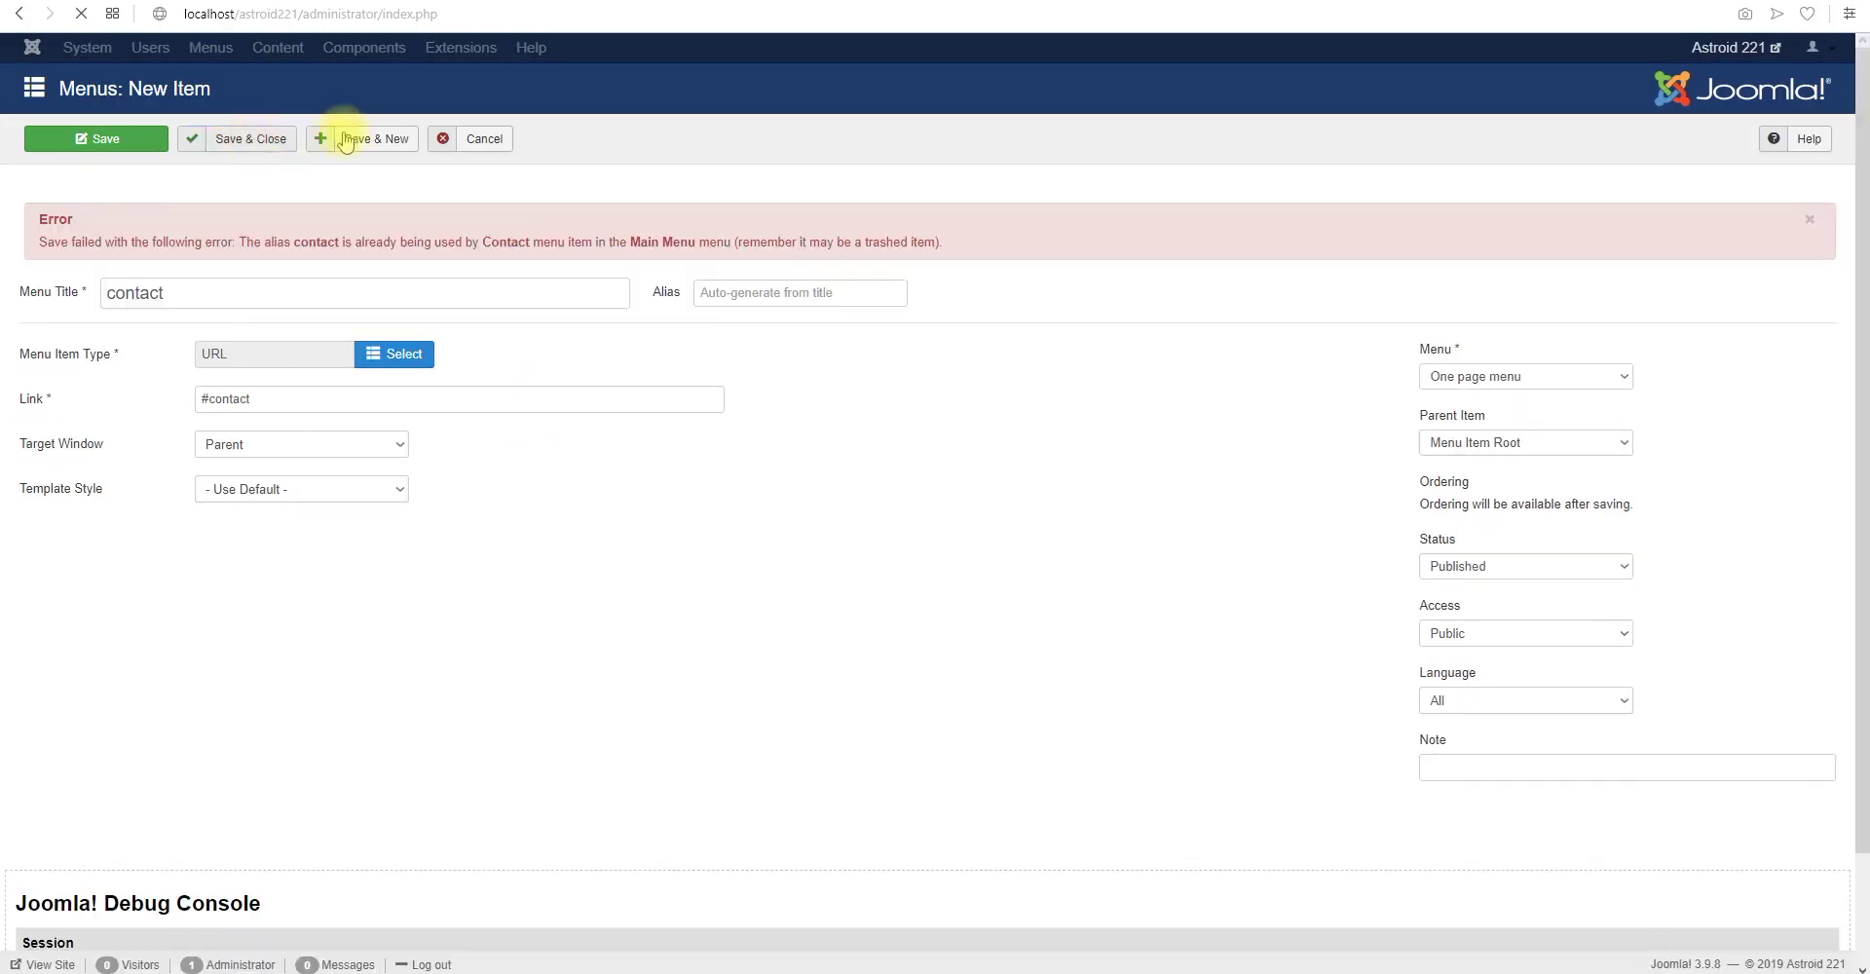
Give the contact item a unique alias based on its title, then save and close it
left_click(804, 289)
type("contac")
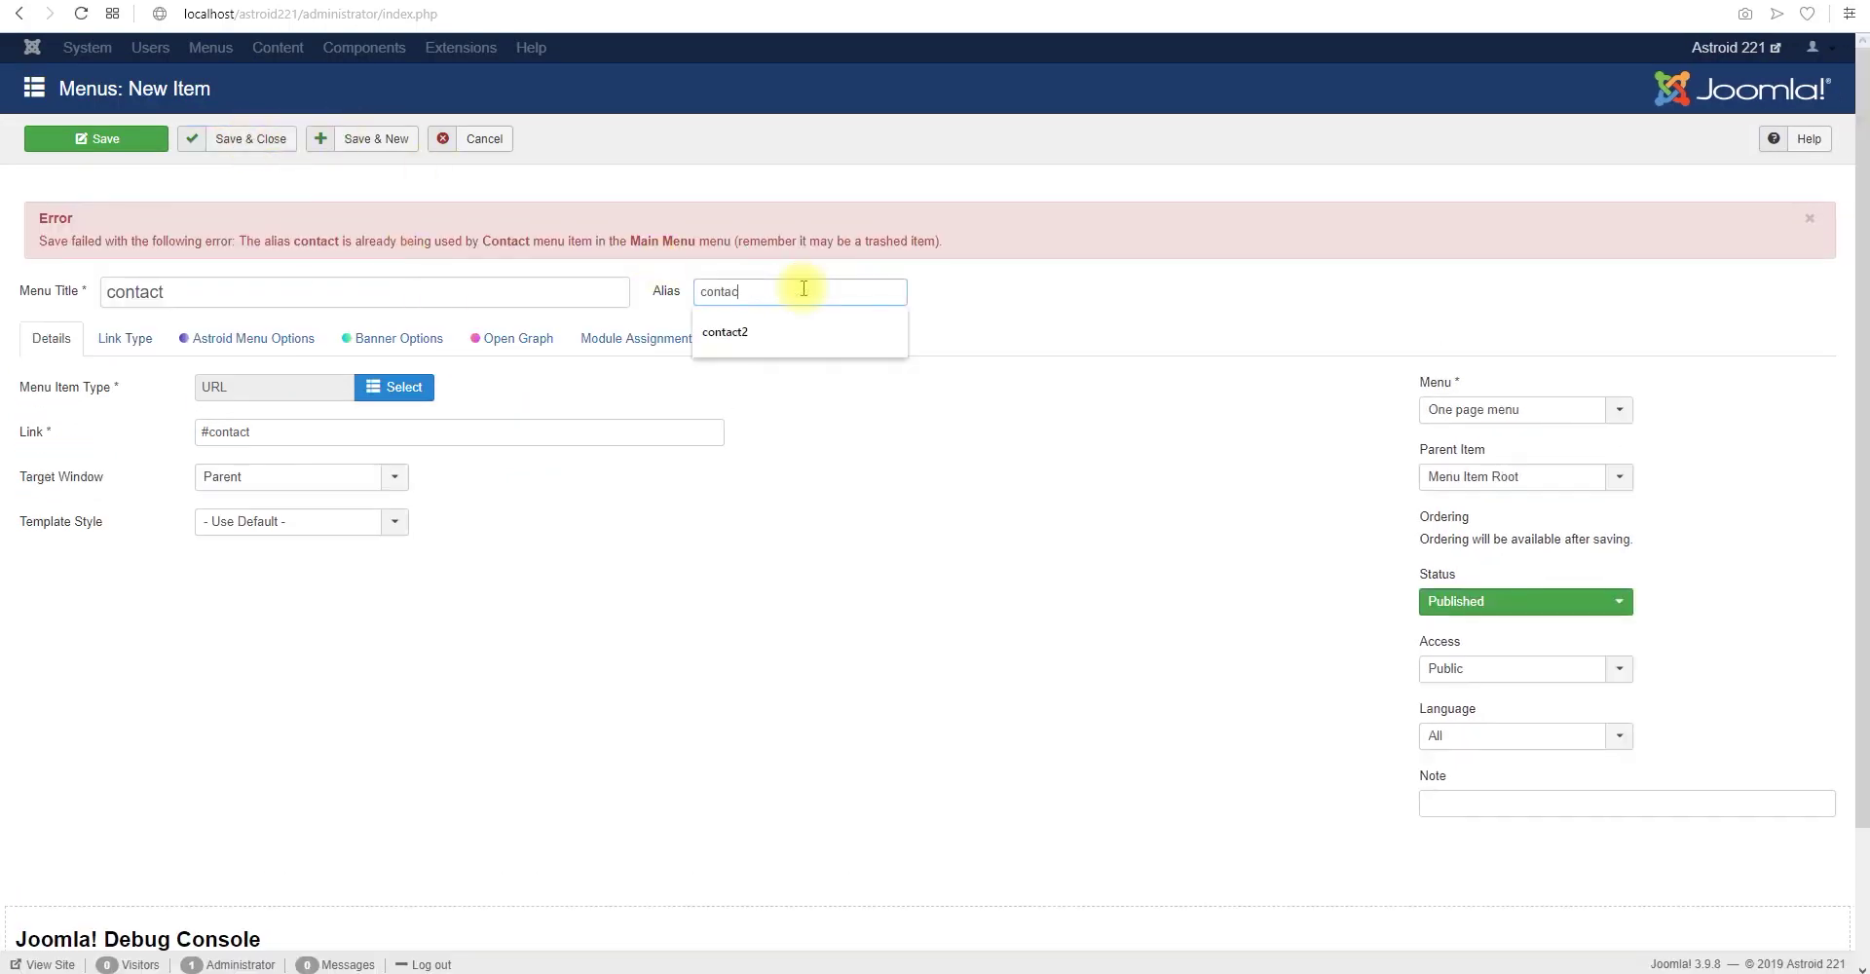
type("23")
left_click(218, 144)
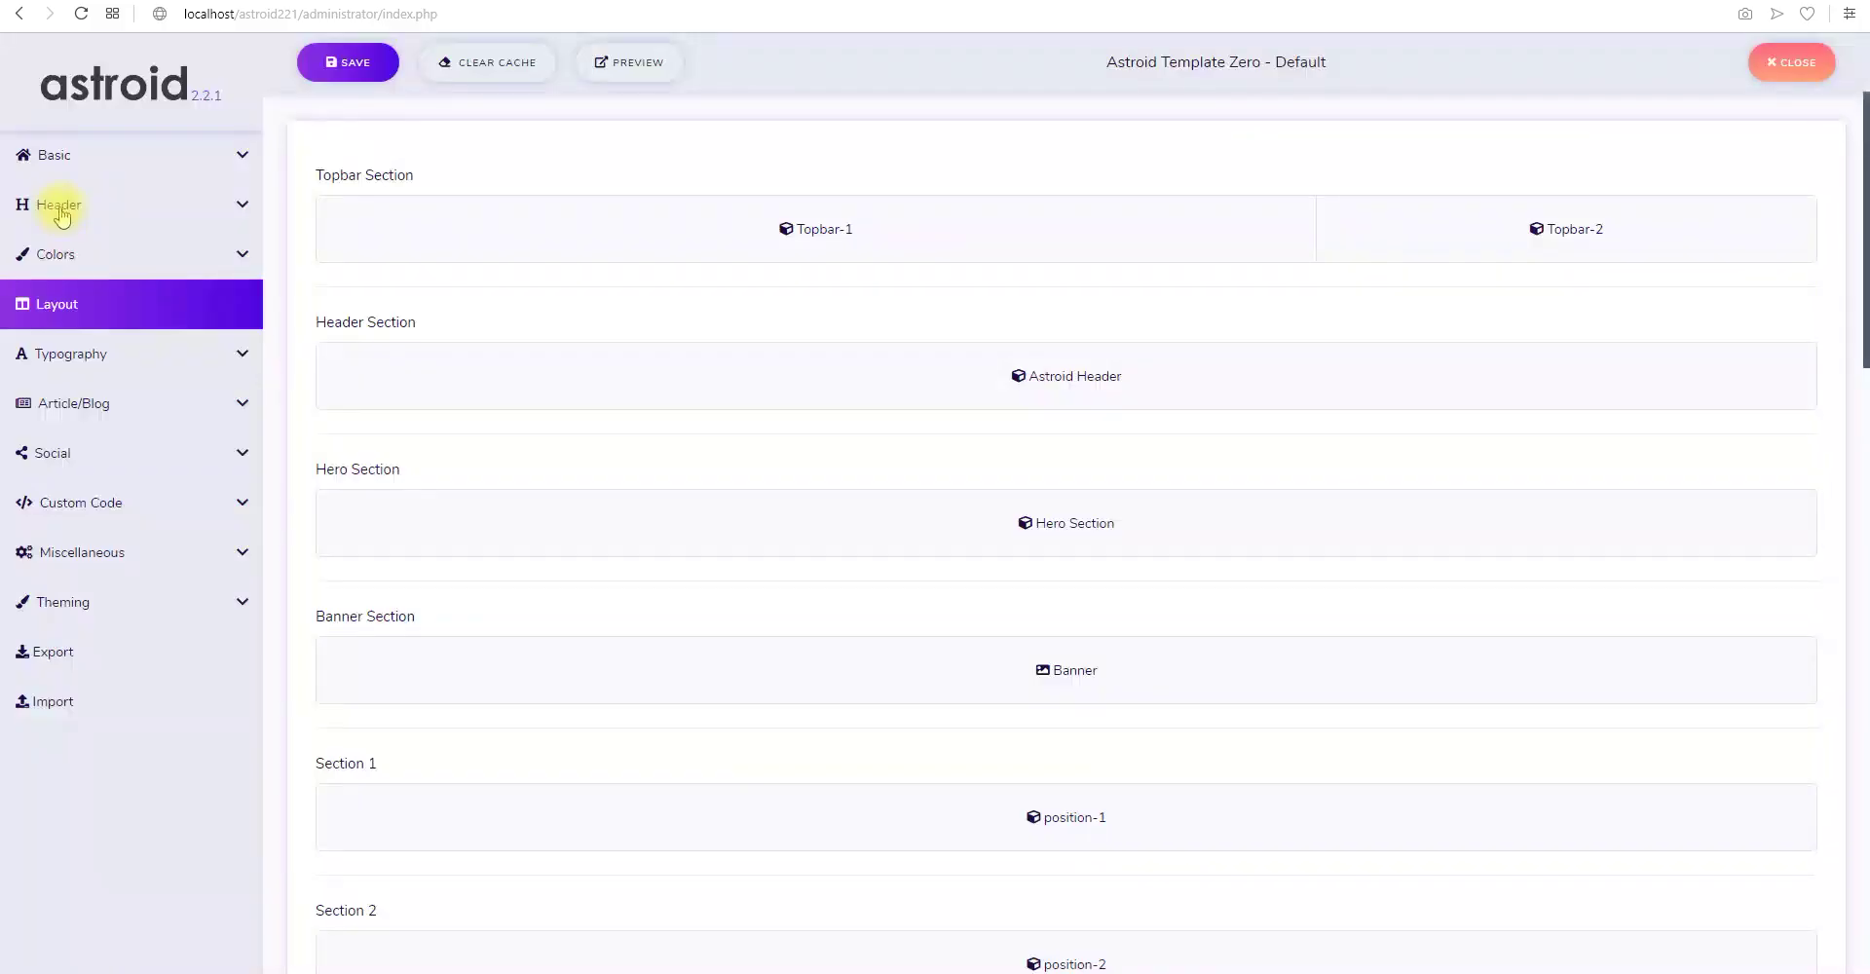
Set the Site Menu in the Astroid template's header settings to One page menu and save the template
left_click(60, 208)
scroll(974, 579, "down", 2)
left_click(1071, 585)
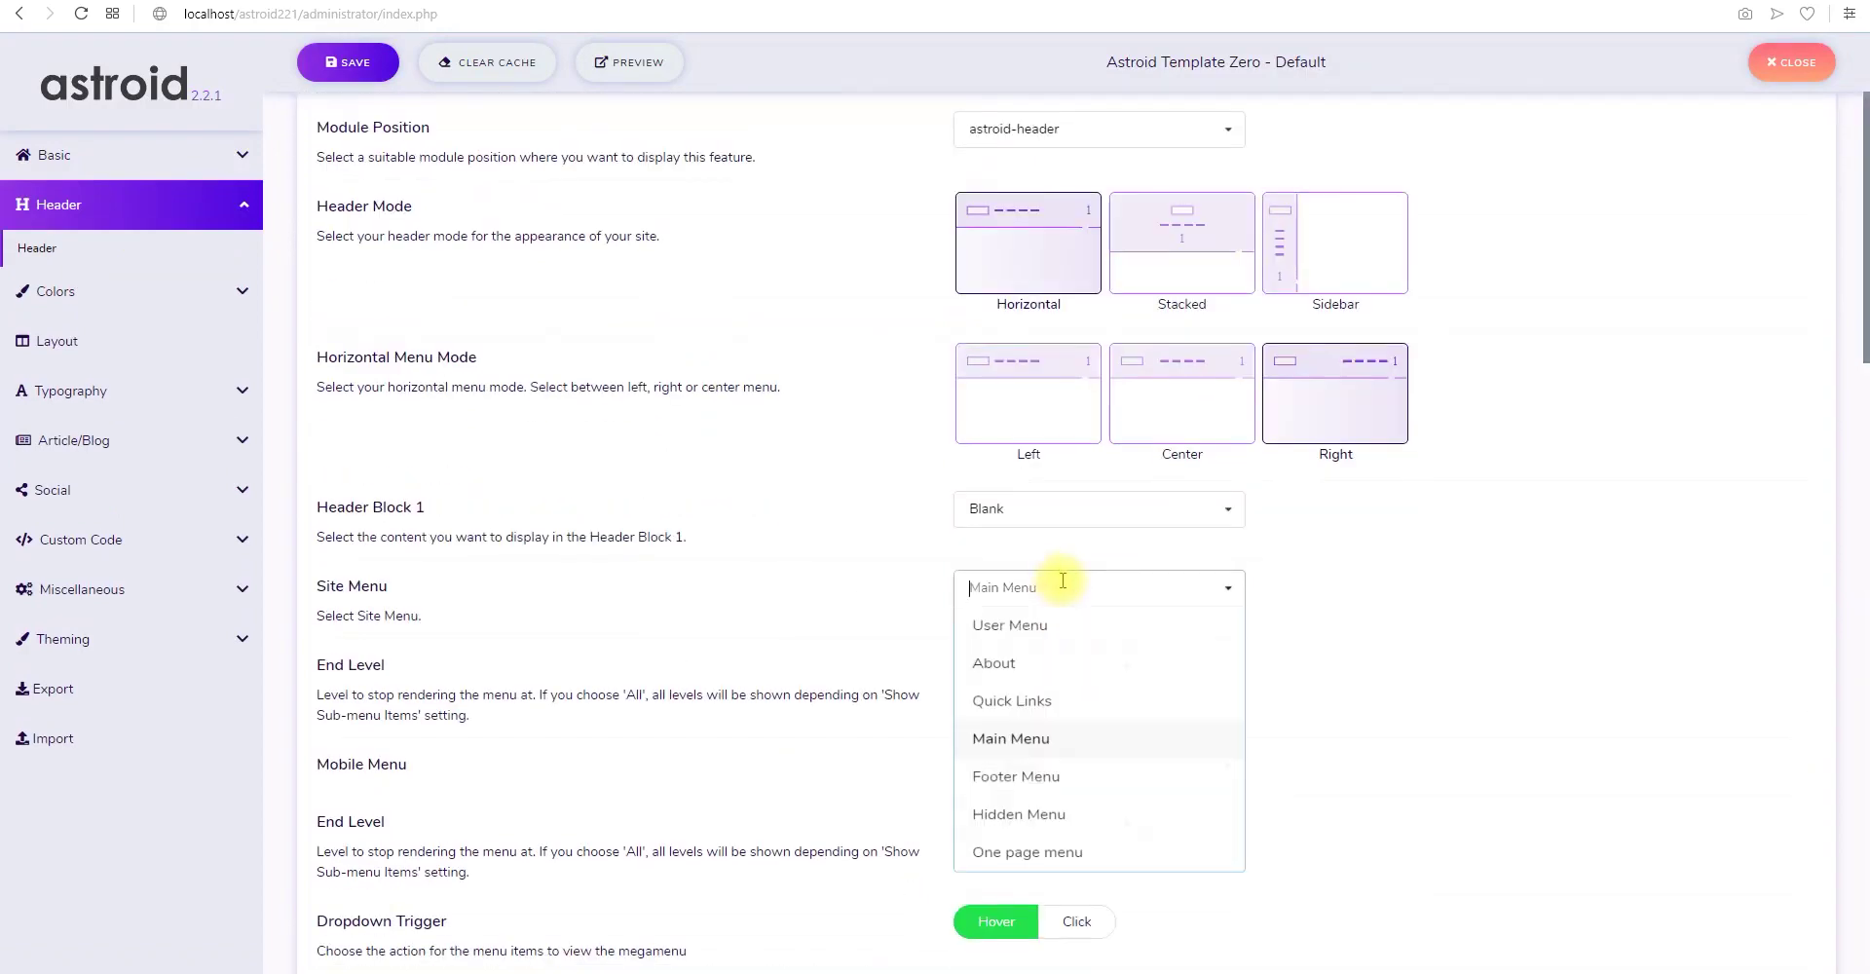
left_click(1062, 874)
left_click(348, 62)
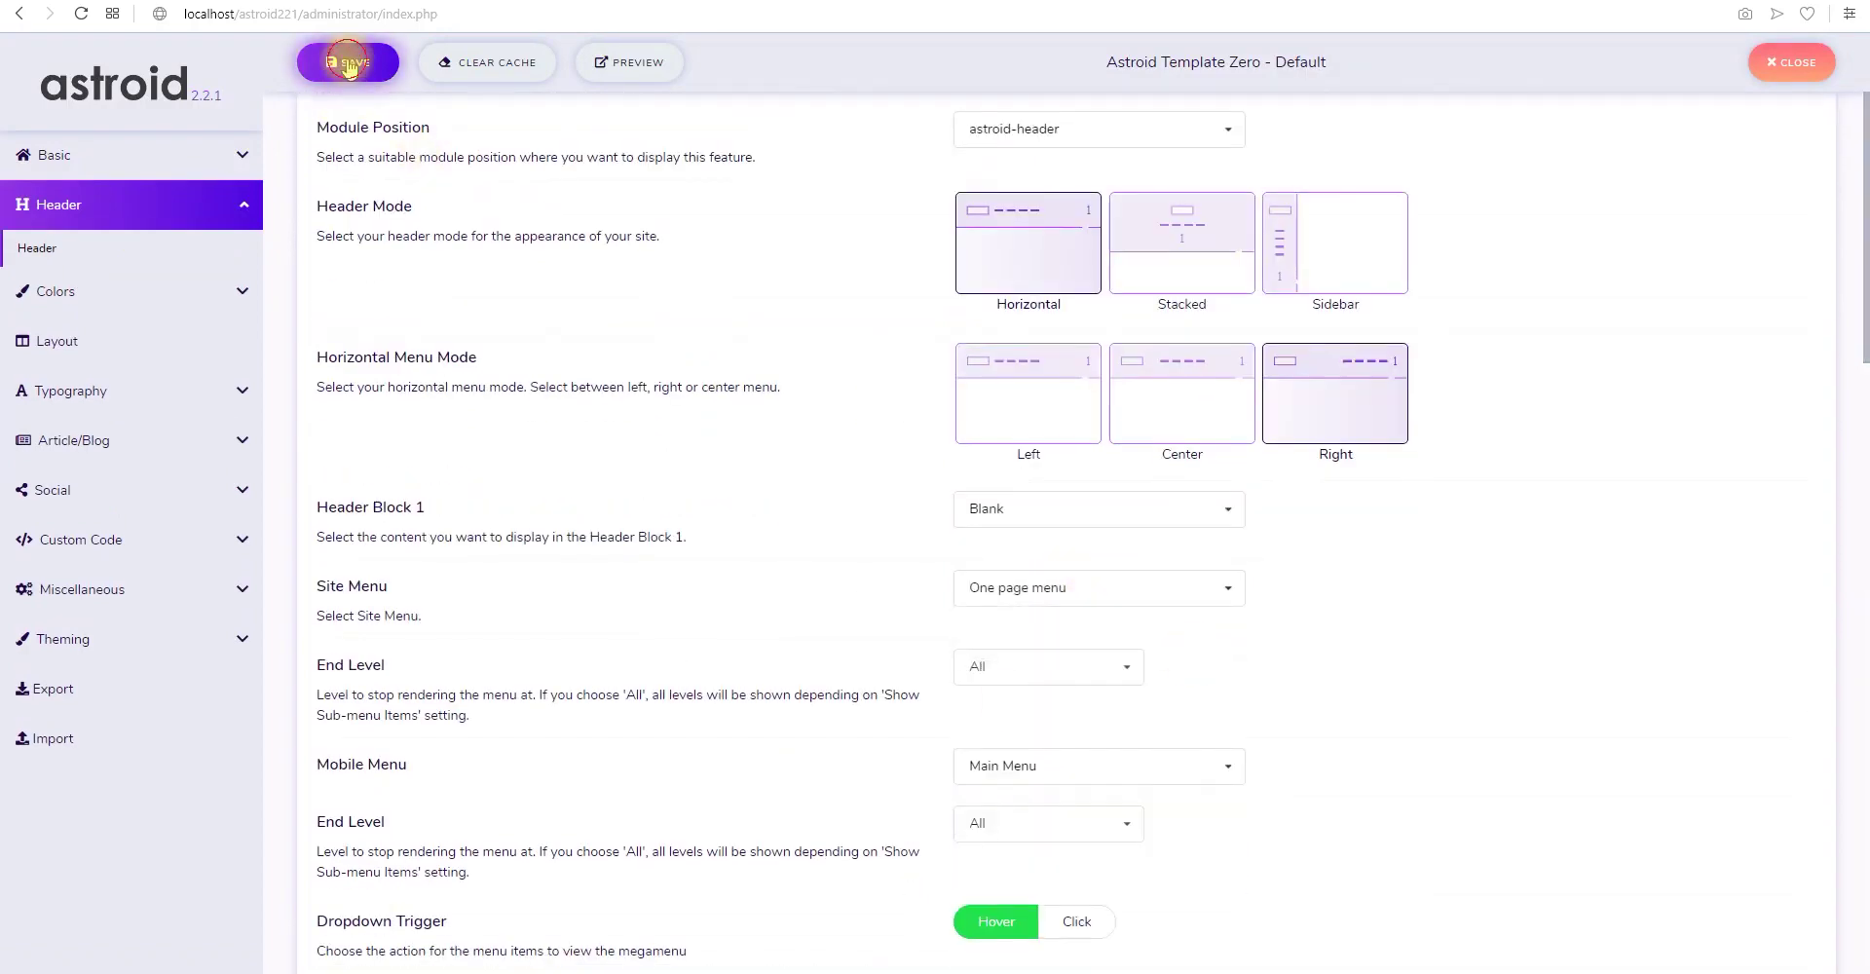
Reload the home page and try the Why, Mega Menu, Latest News and contact links in its header menu
left_click(183, 0)
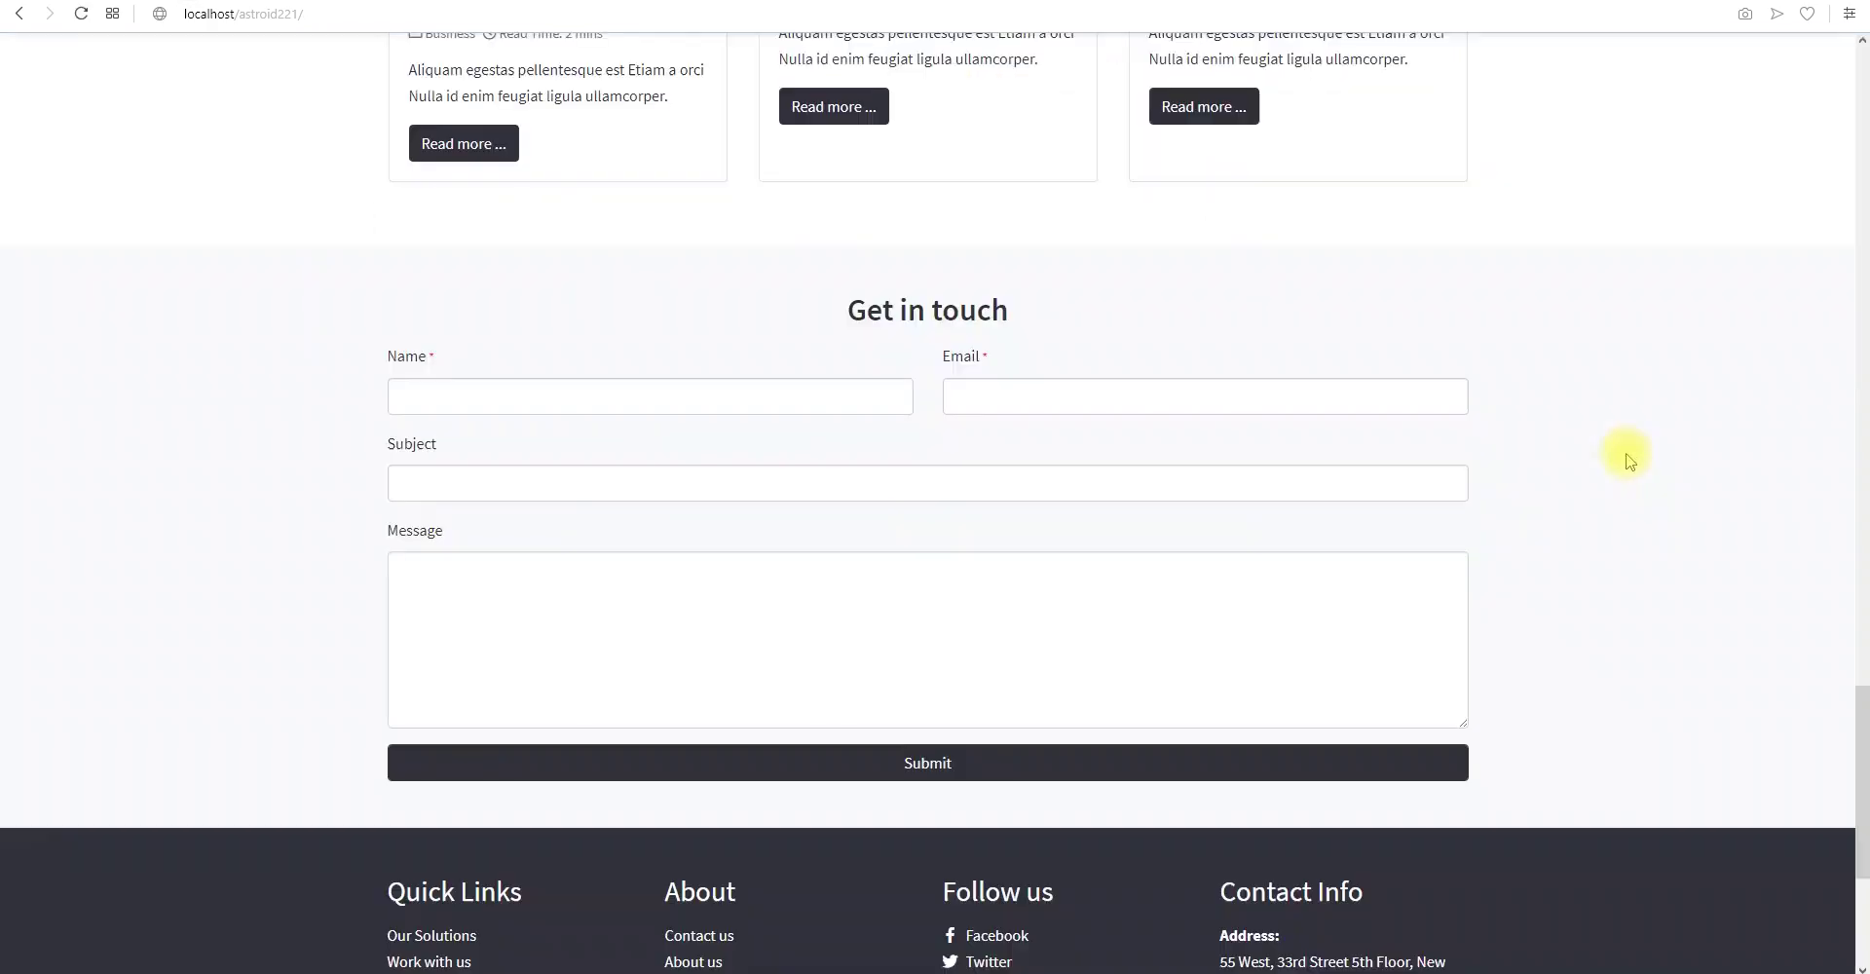
left_click(1253, 78)
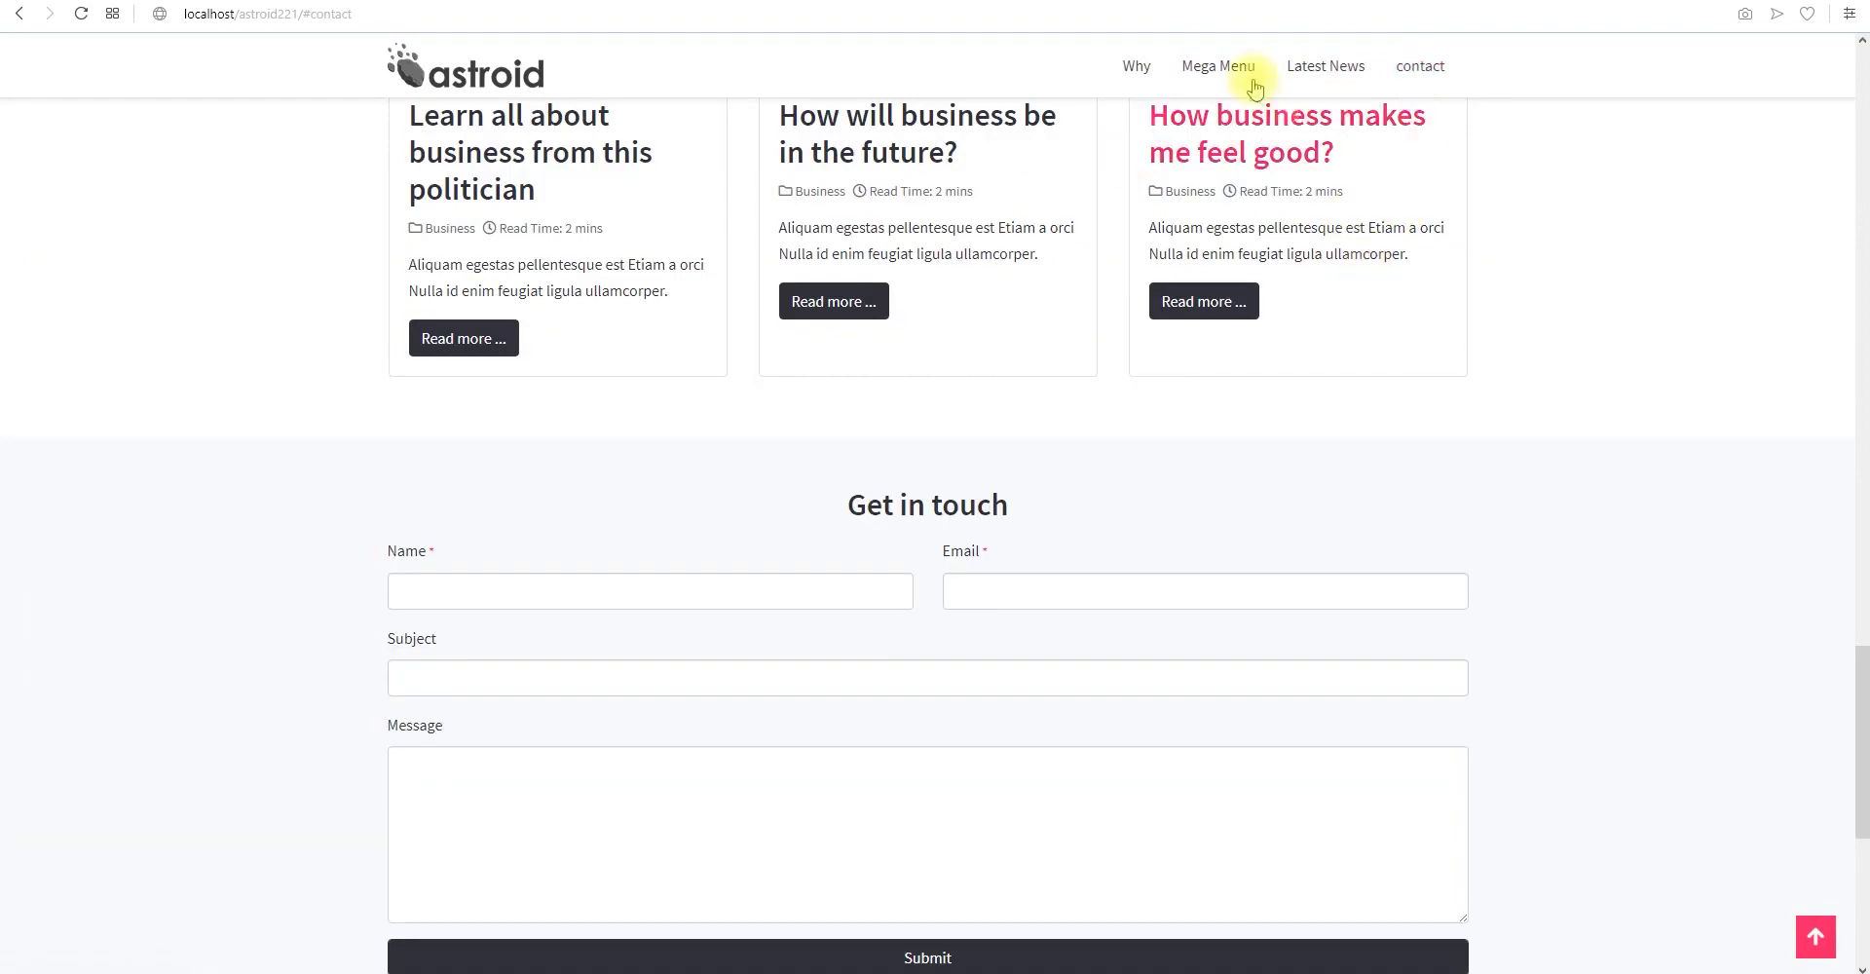
scroll(1210, 275, "up", 8)
left_click(1130, 66)
left_click(1225, 66)
left_click(1306, 65)
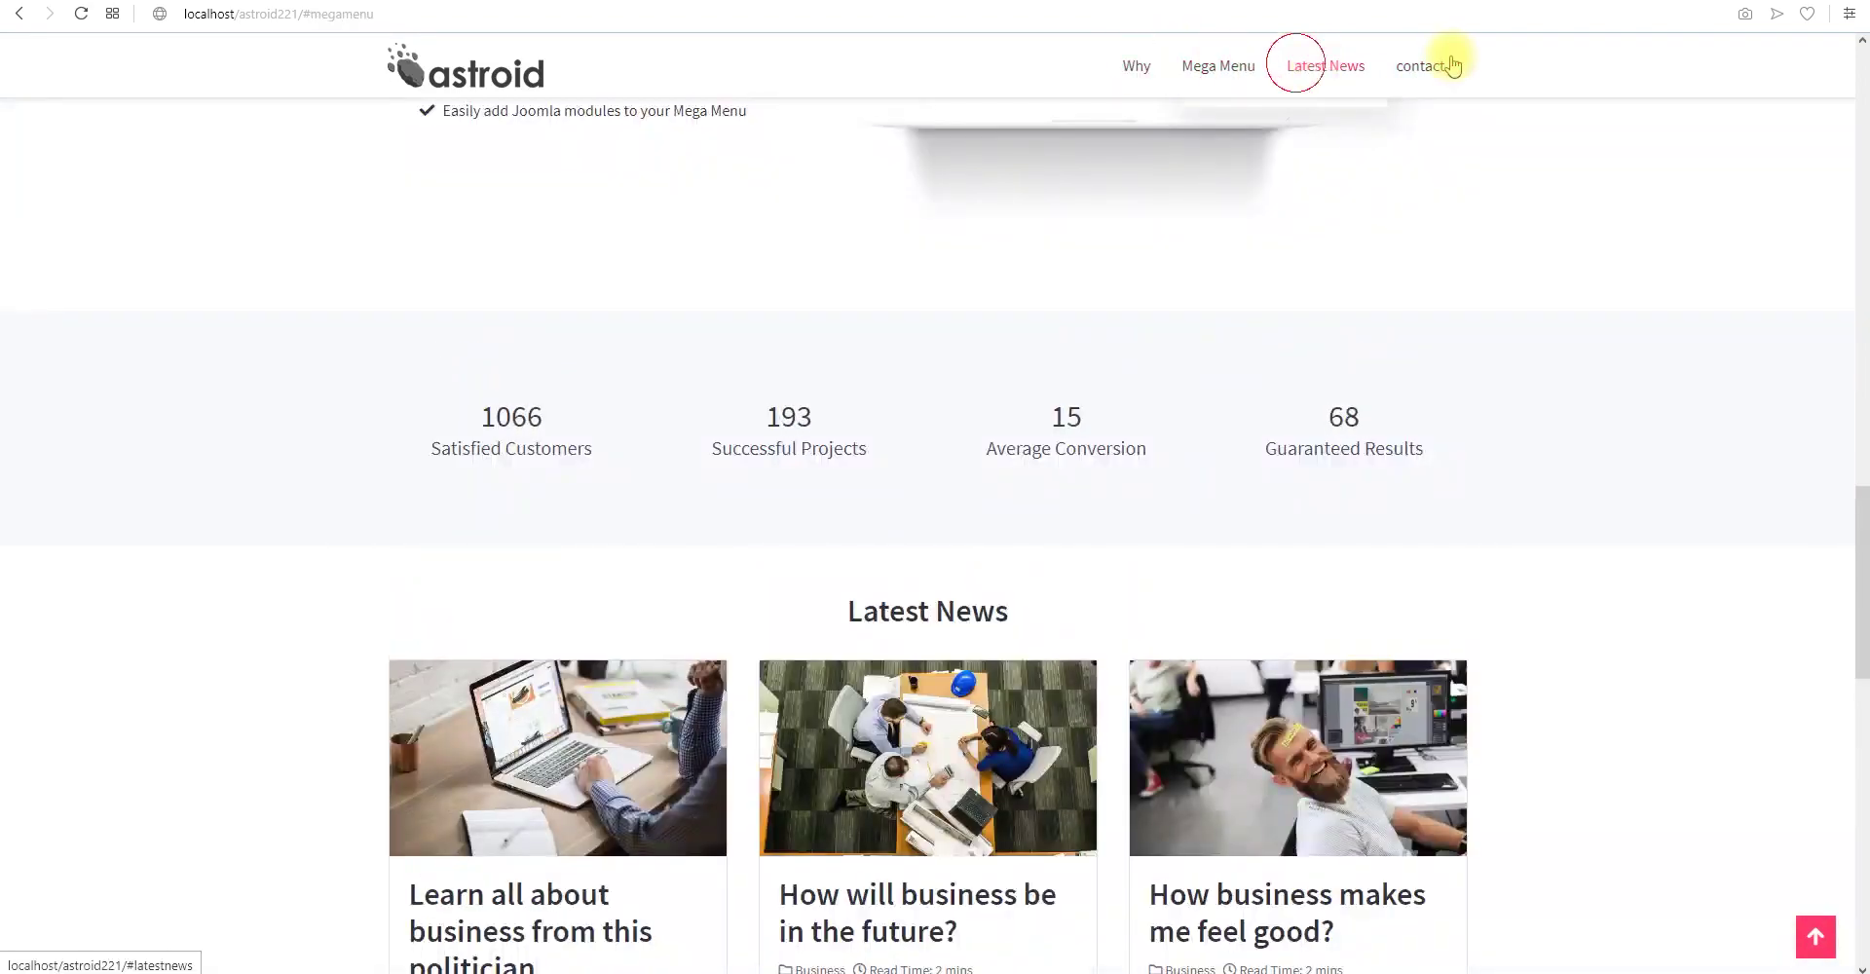
left_click(1441, 63)
scroll(1180, 500, "up", 1)
left_click_drag(416, 527, 1280, 551)
left_click(1367, 479)
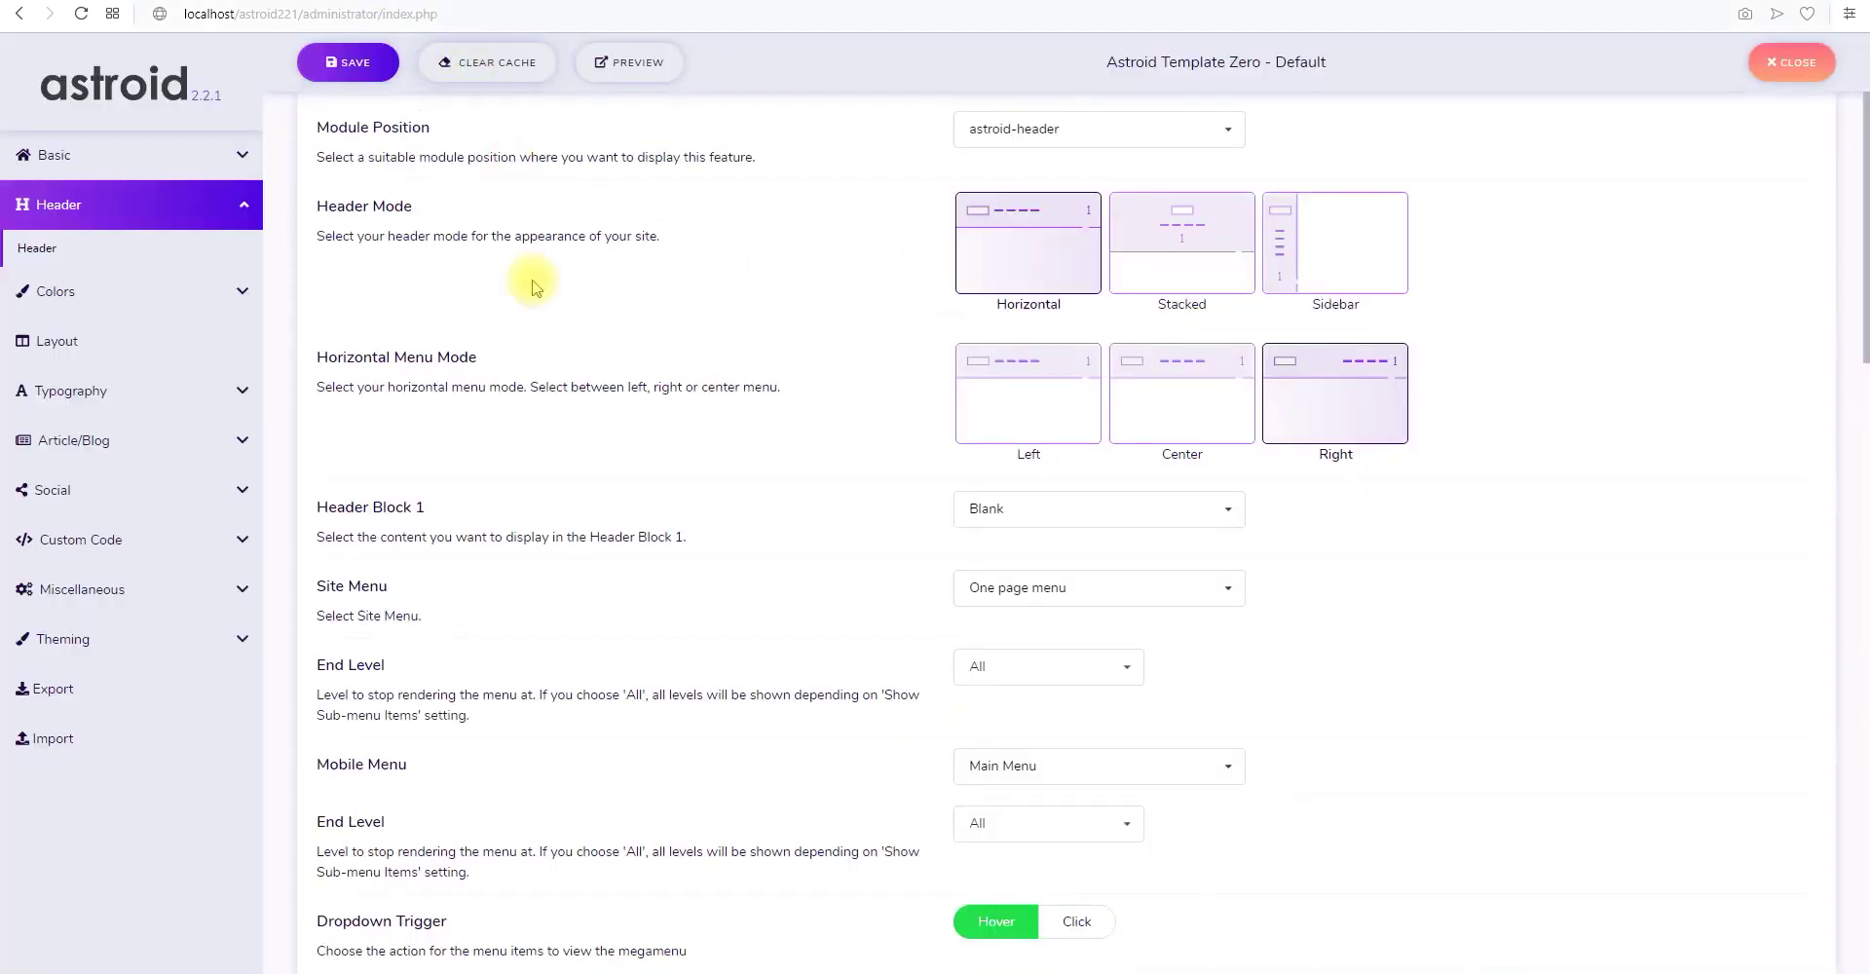
Examine the Why Choose Astroid section on the home page to identify the content its anchor must cover
scroll(533, 287, "up", 1)
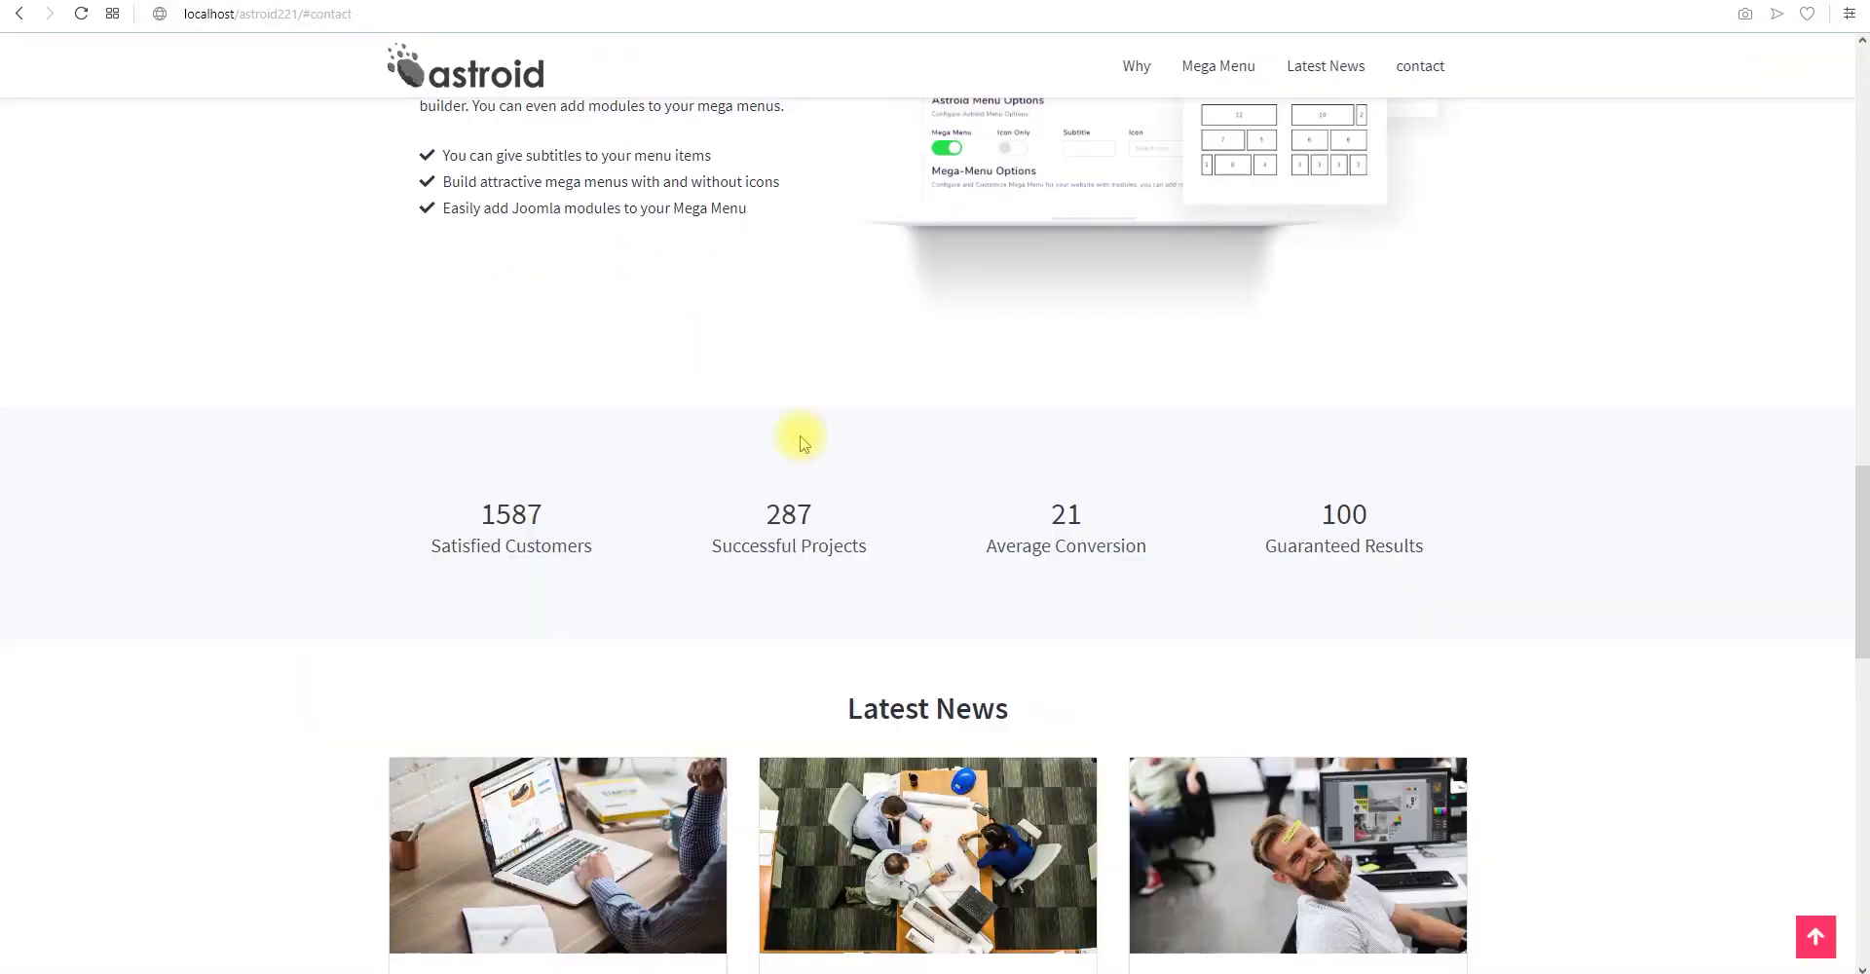
scroll(1590, 601, "up", 10)
scroll(1585, 270, "up", 6)
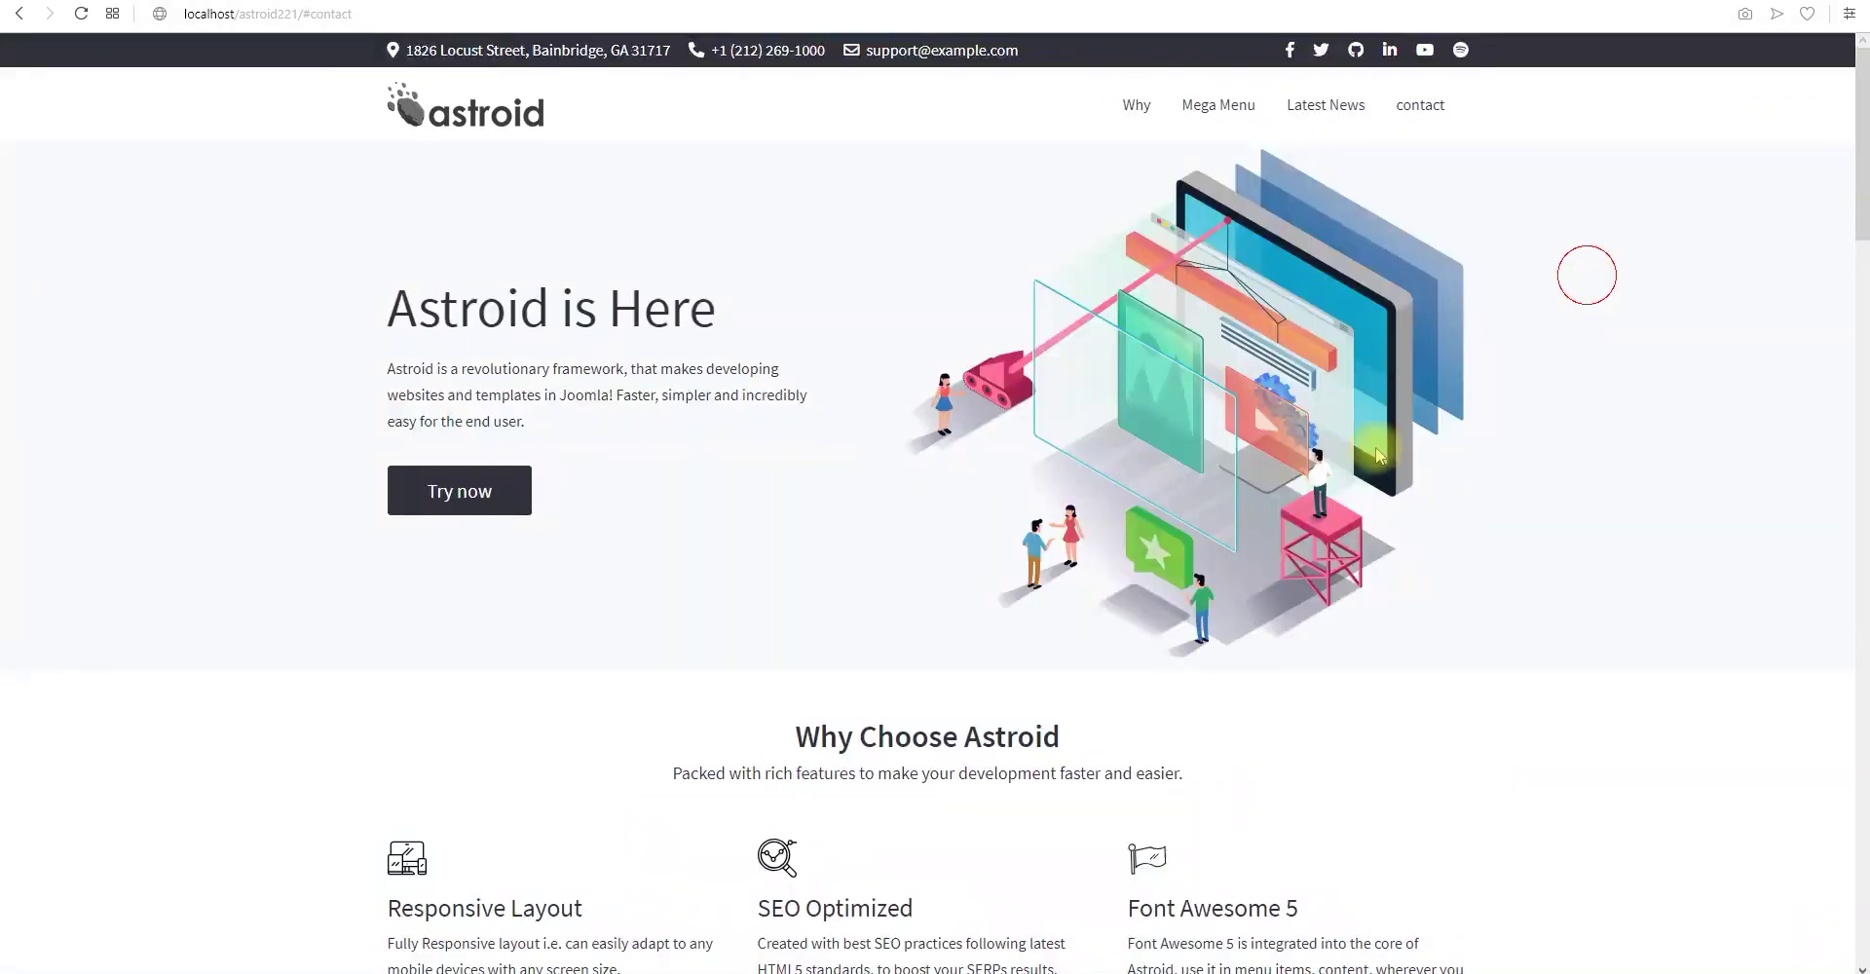
scroll(856, 576, "down", 2)
left_click_drag(790, 534, 1368, 839)
left_click(1368, 839)
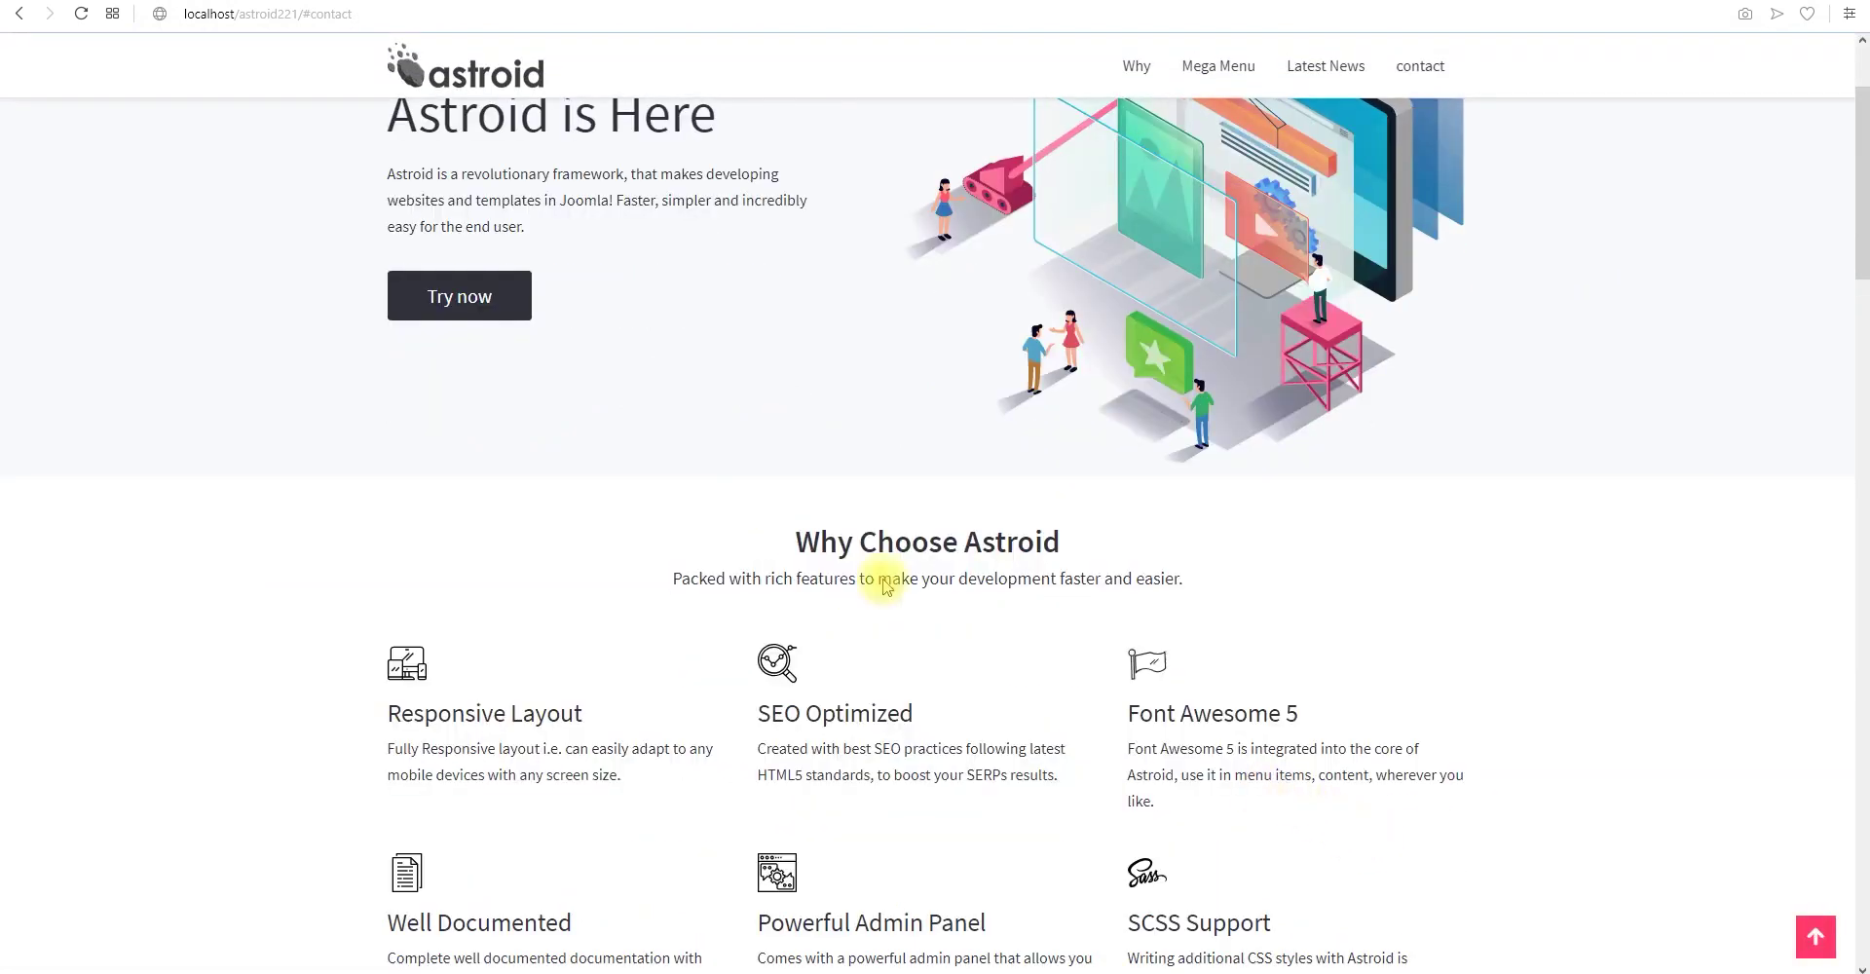
scroll(733, 551, "down", 1)
left_click_drag(707, 407, 1450, 885)
Set the Custom ID of Section 1 in the template layout to why, then save the section and the template
left_click(428, 0)
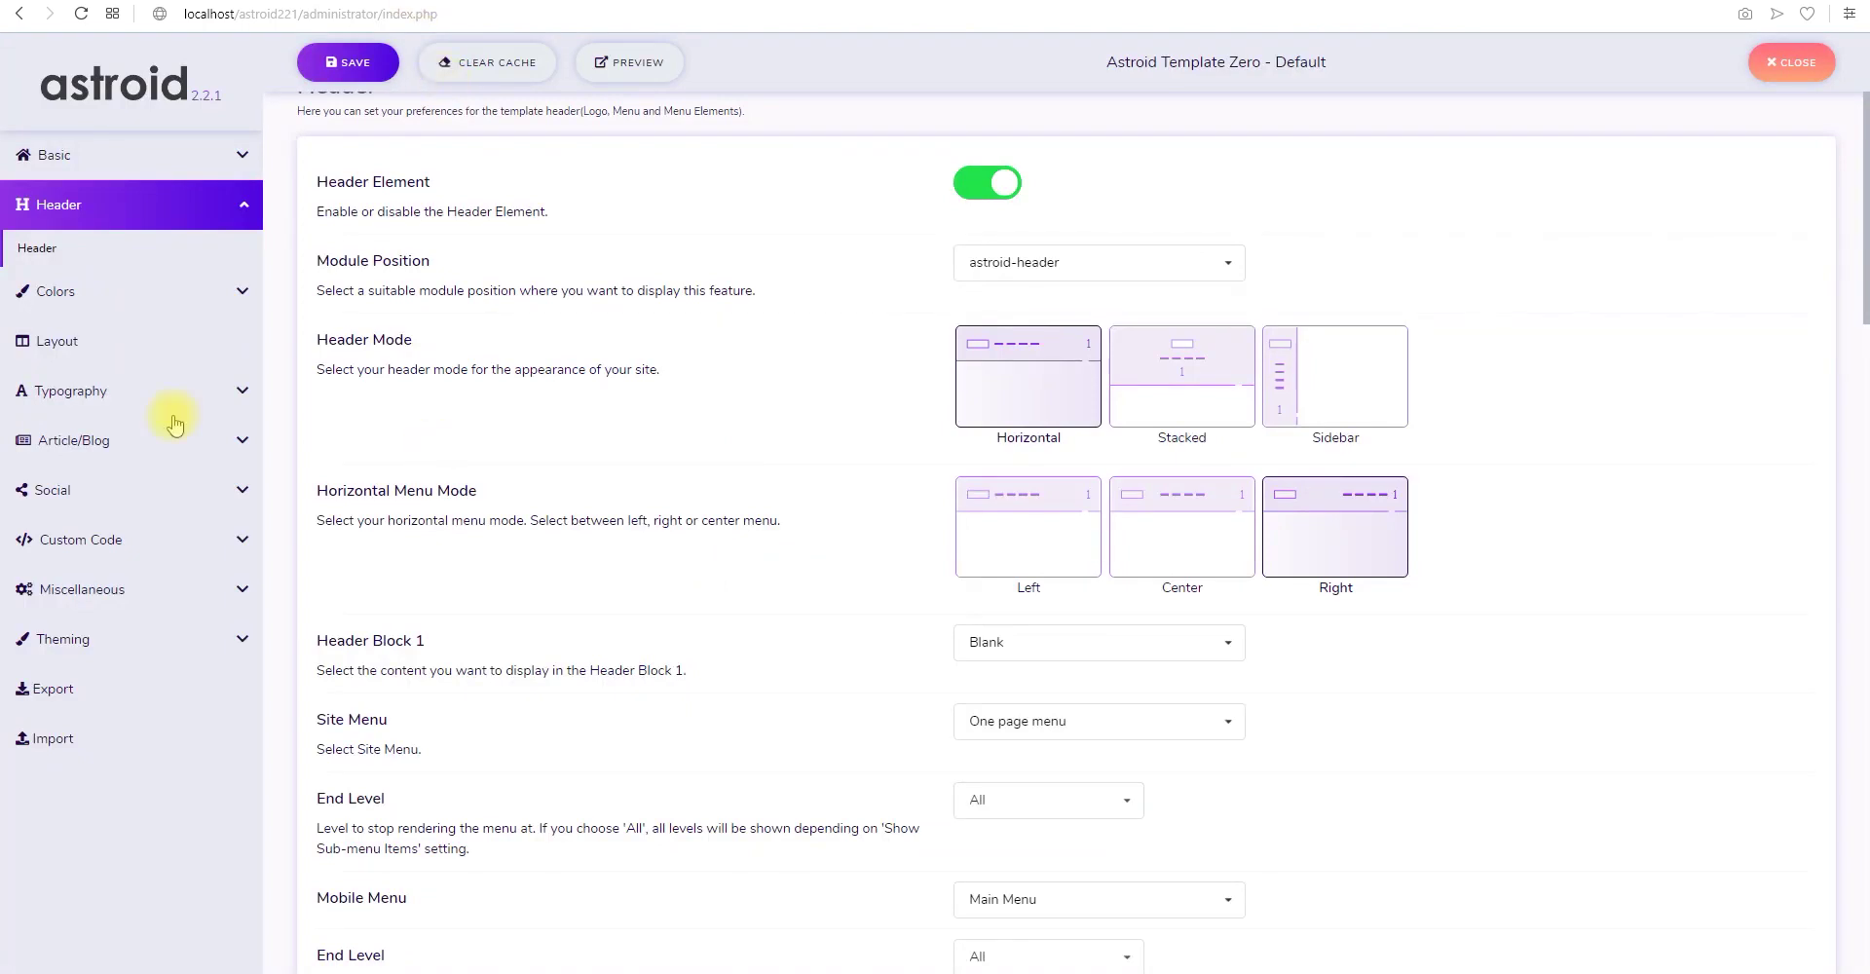
left_click(56, 340)
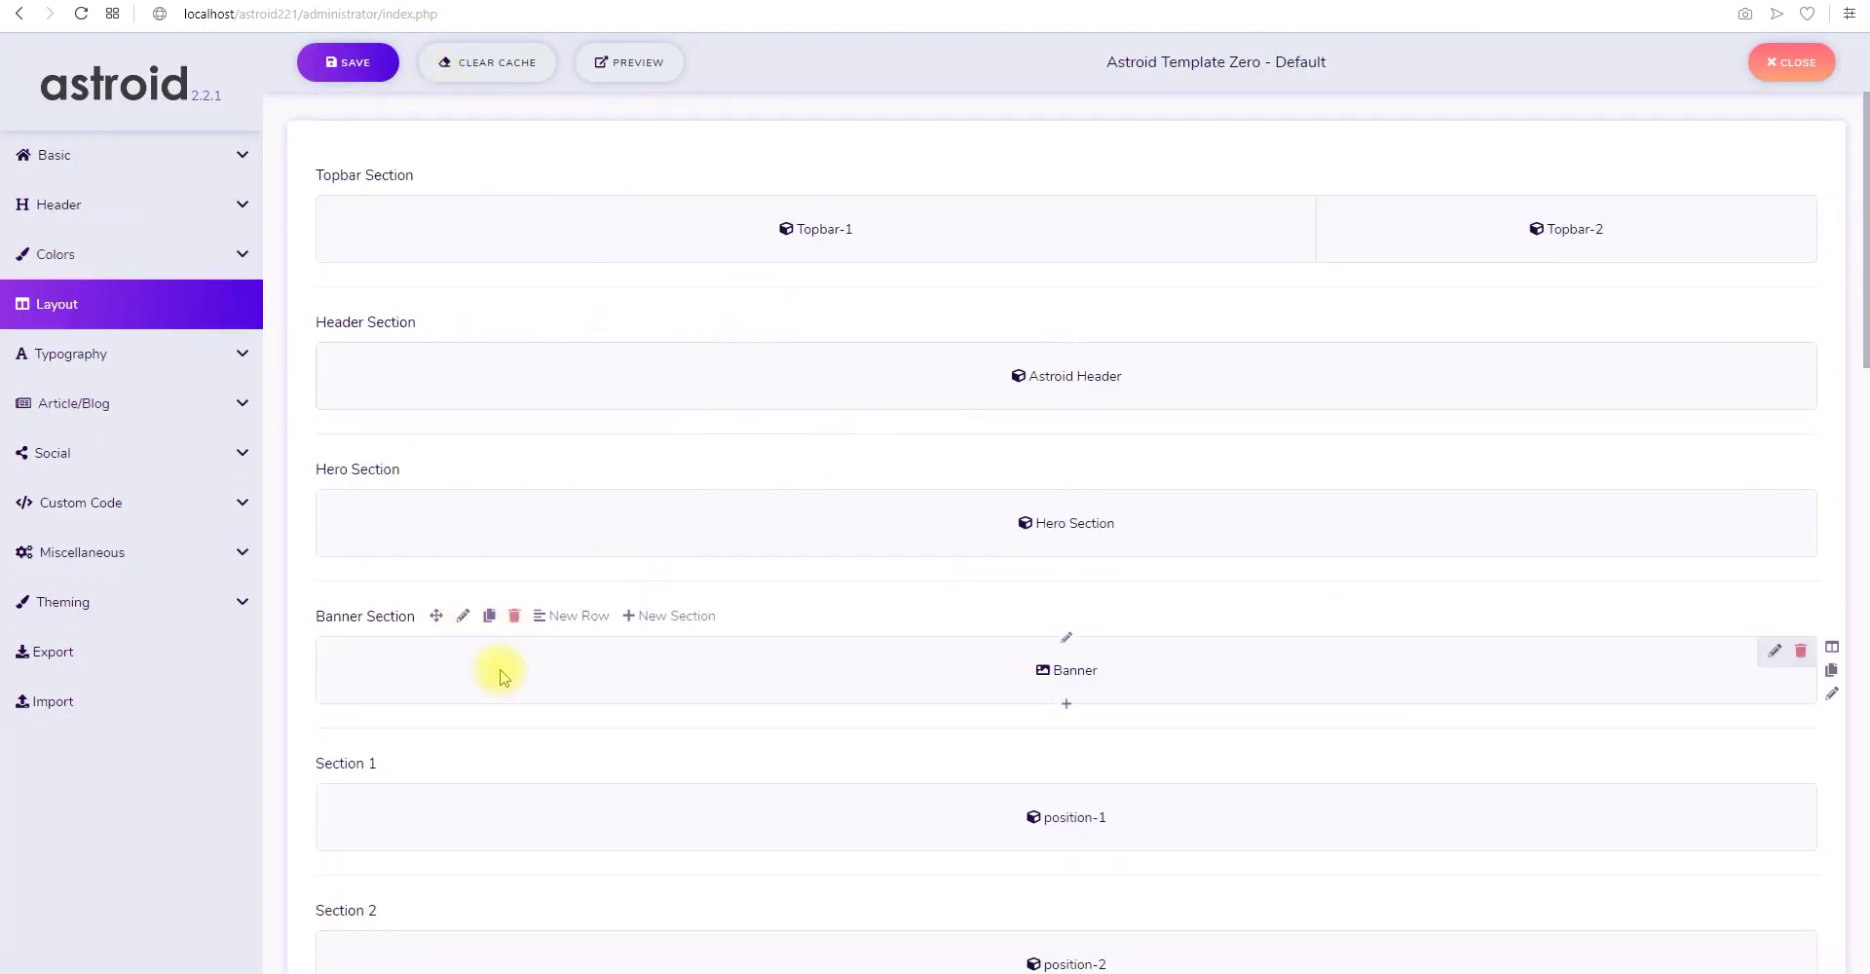
scroll(454, 690, "down", 1)
left_click(424, 689)
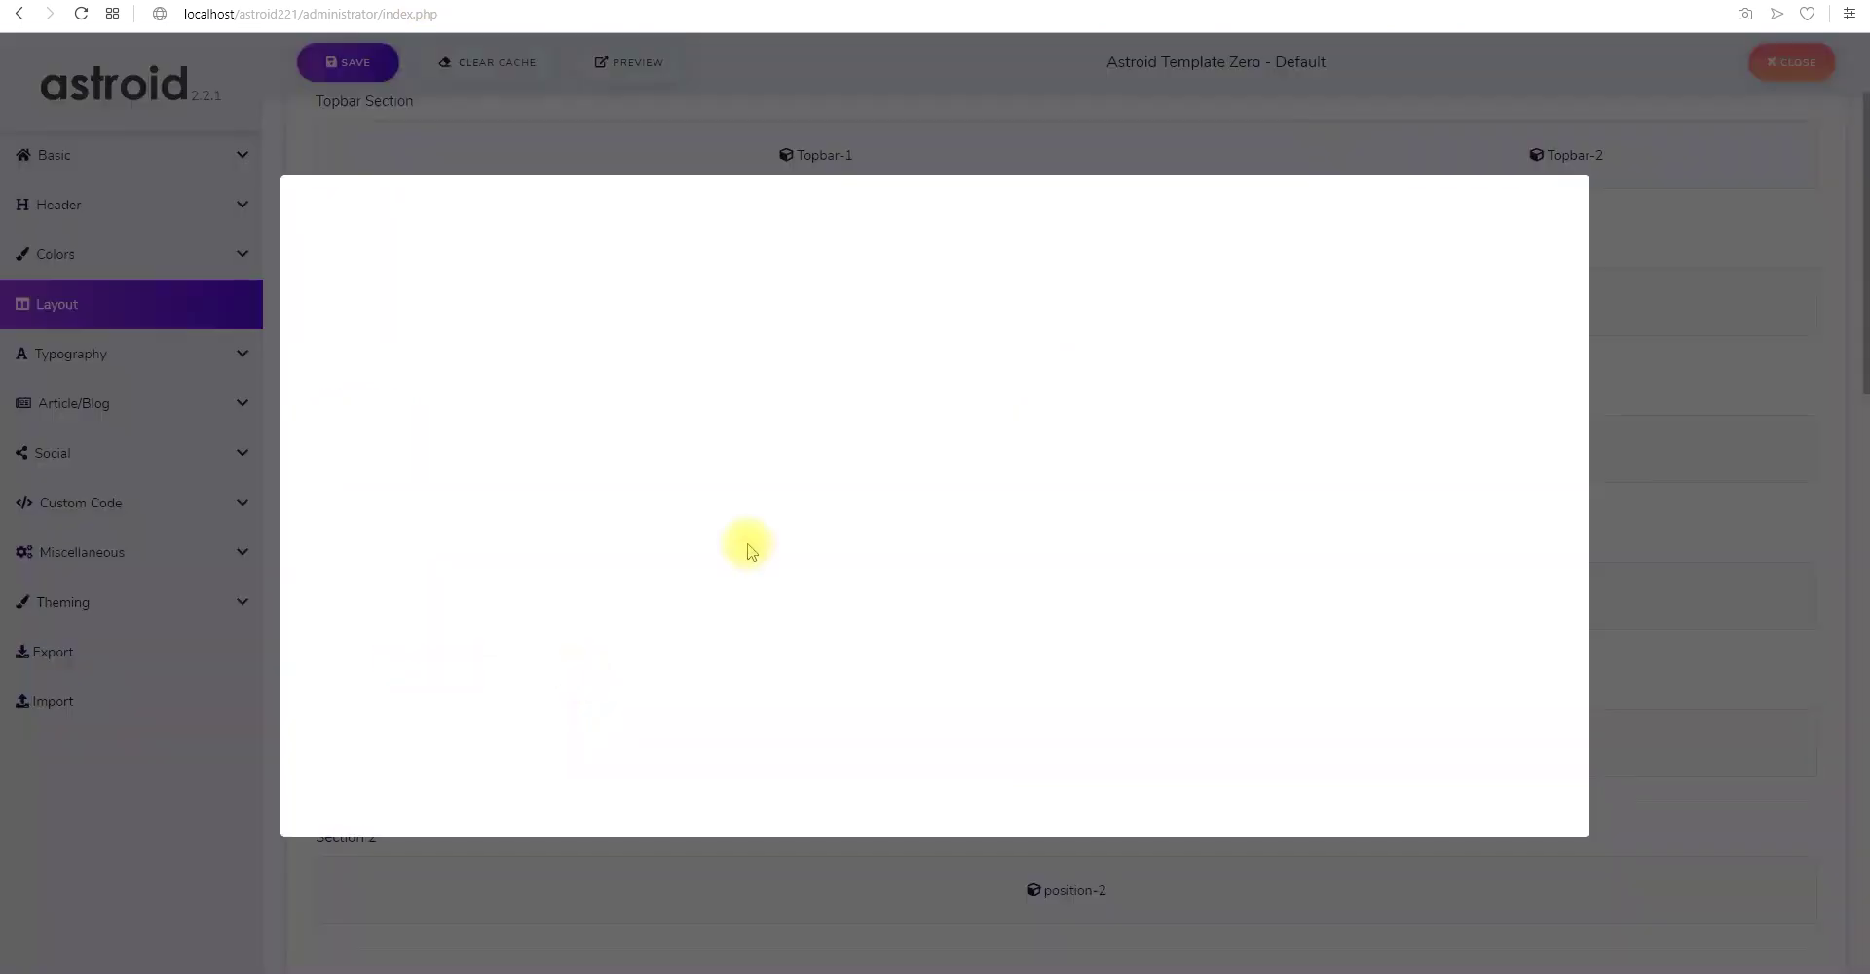
left_click(911, 397)
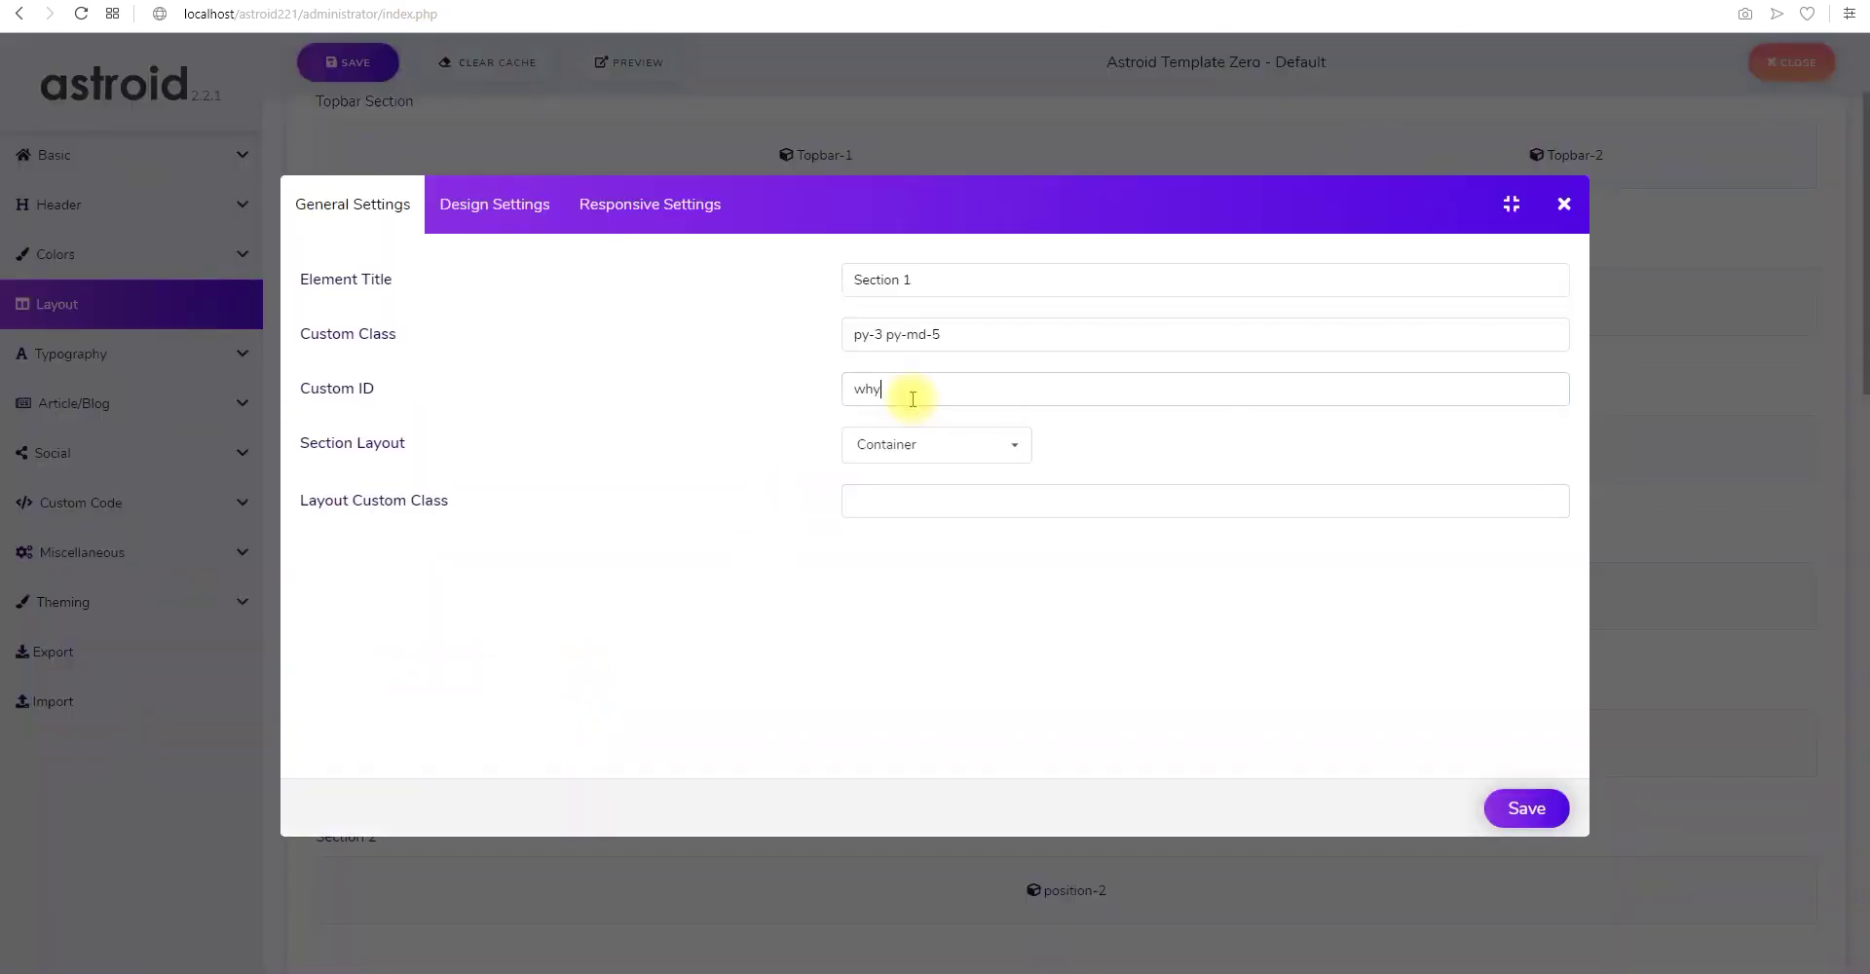
type("why")
left_click(1538, 808)
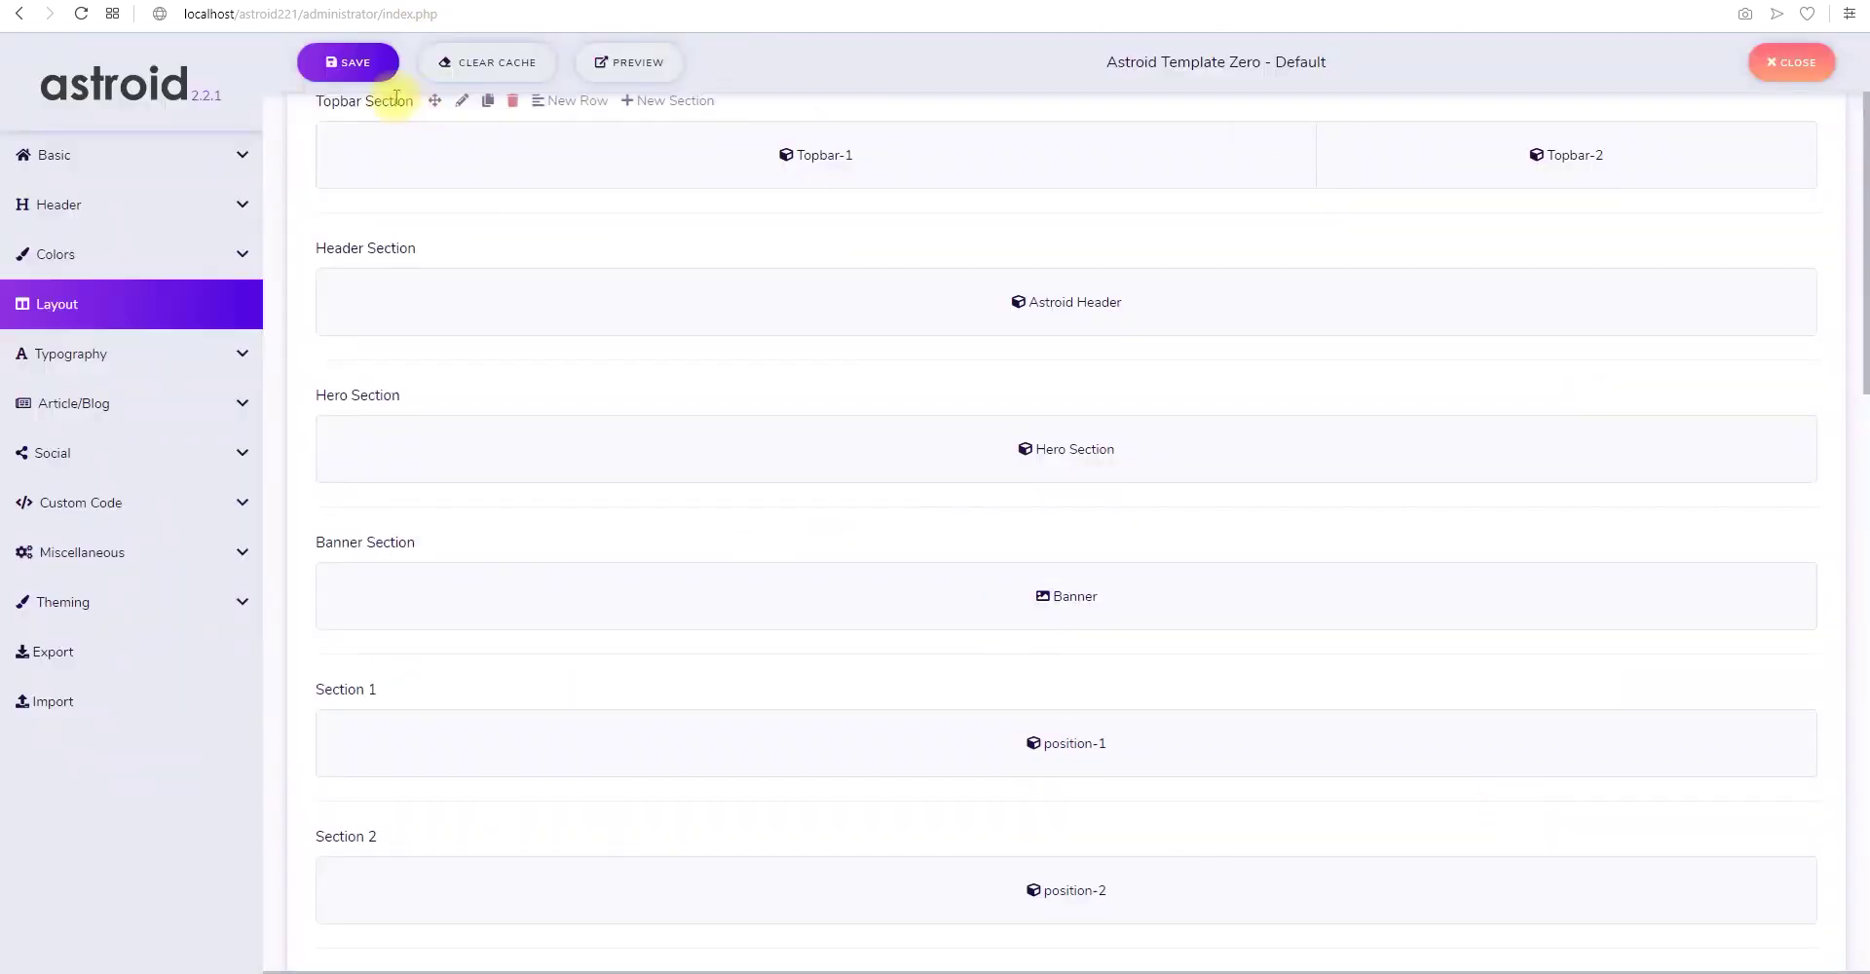
left_click(347, 62)
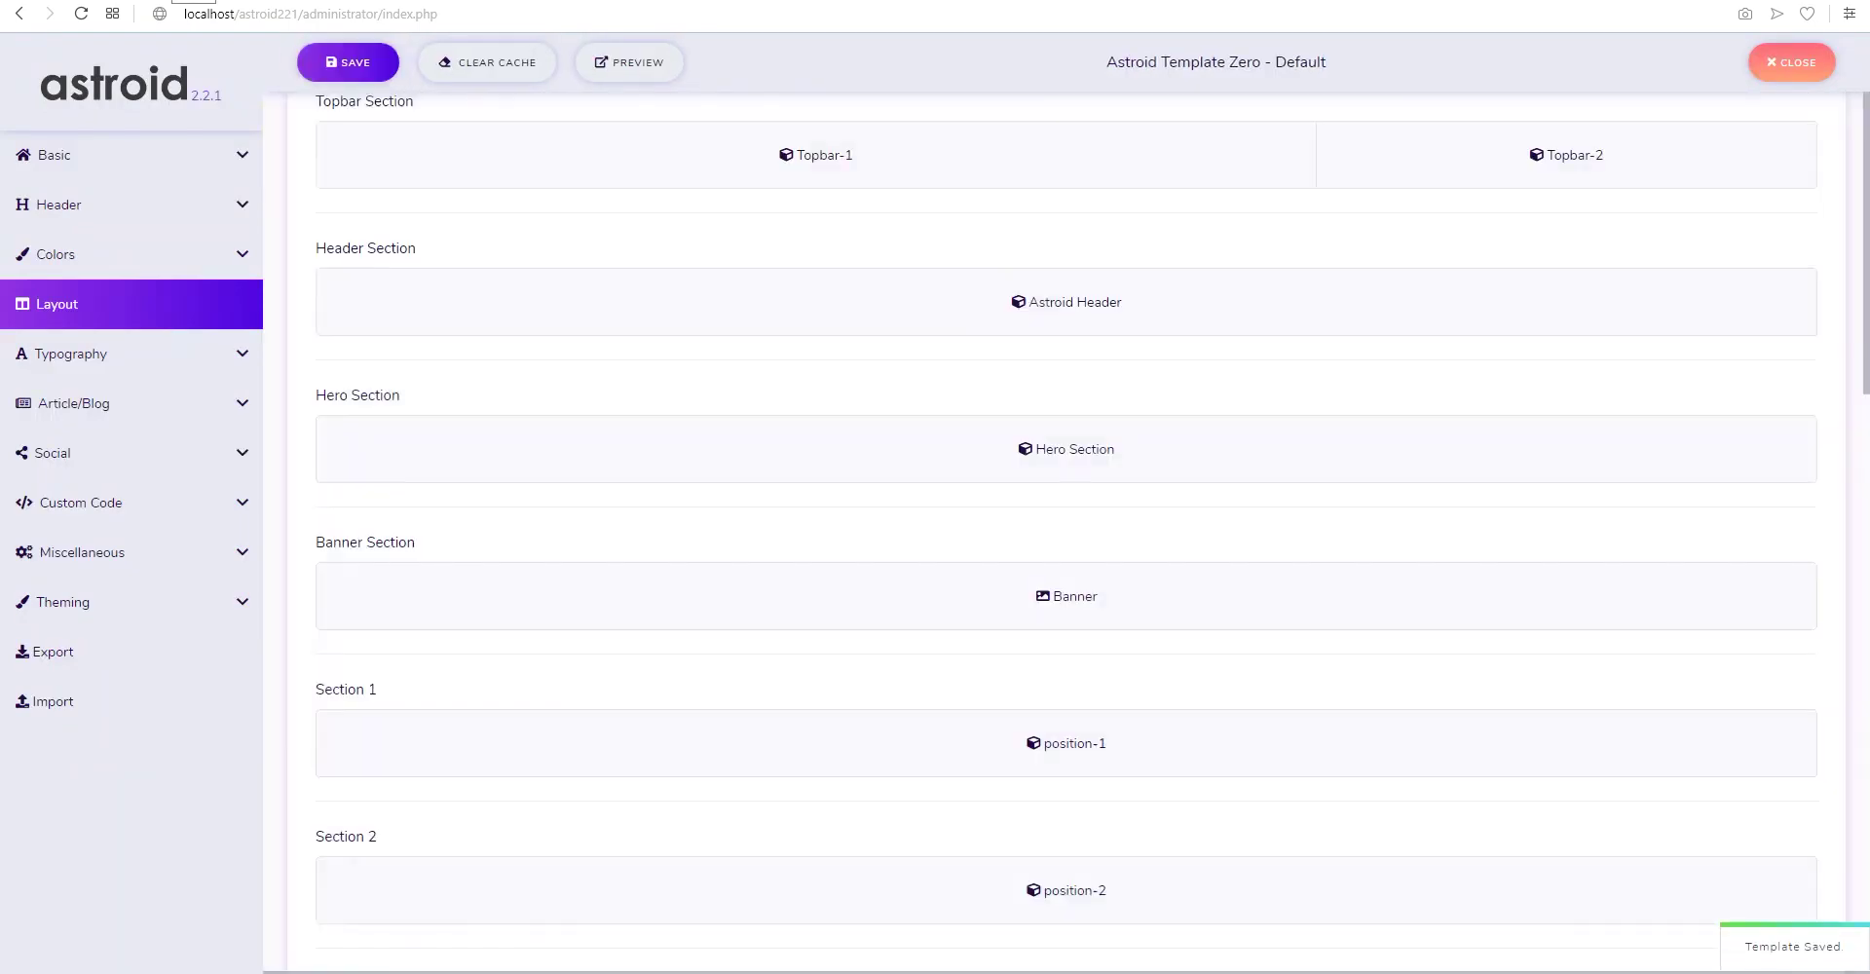
Reload the home page and try the Why link in its header menu
key("ctrl+Tab")
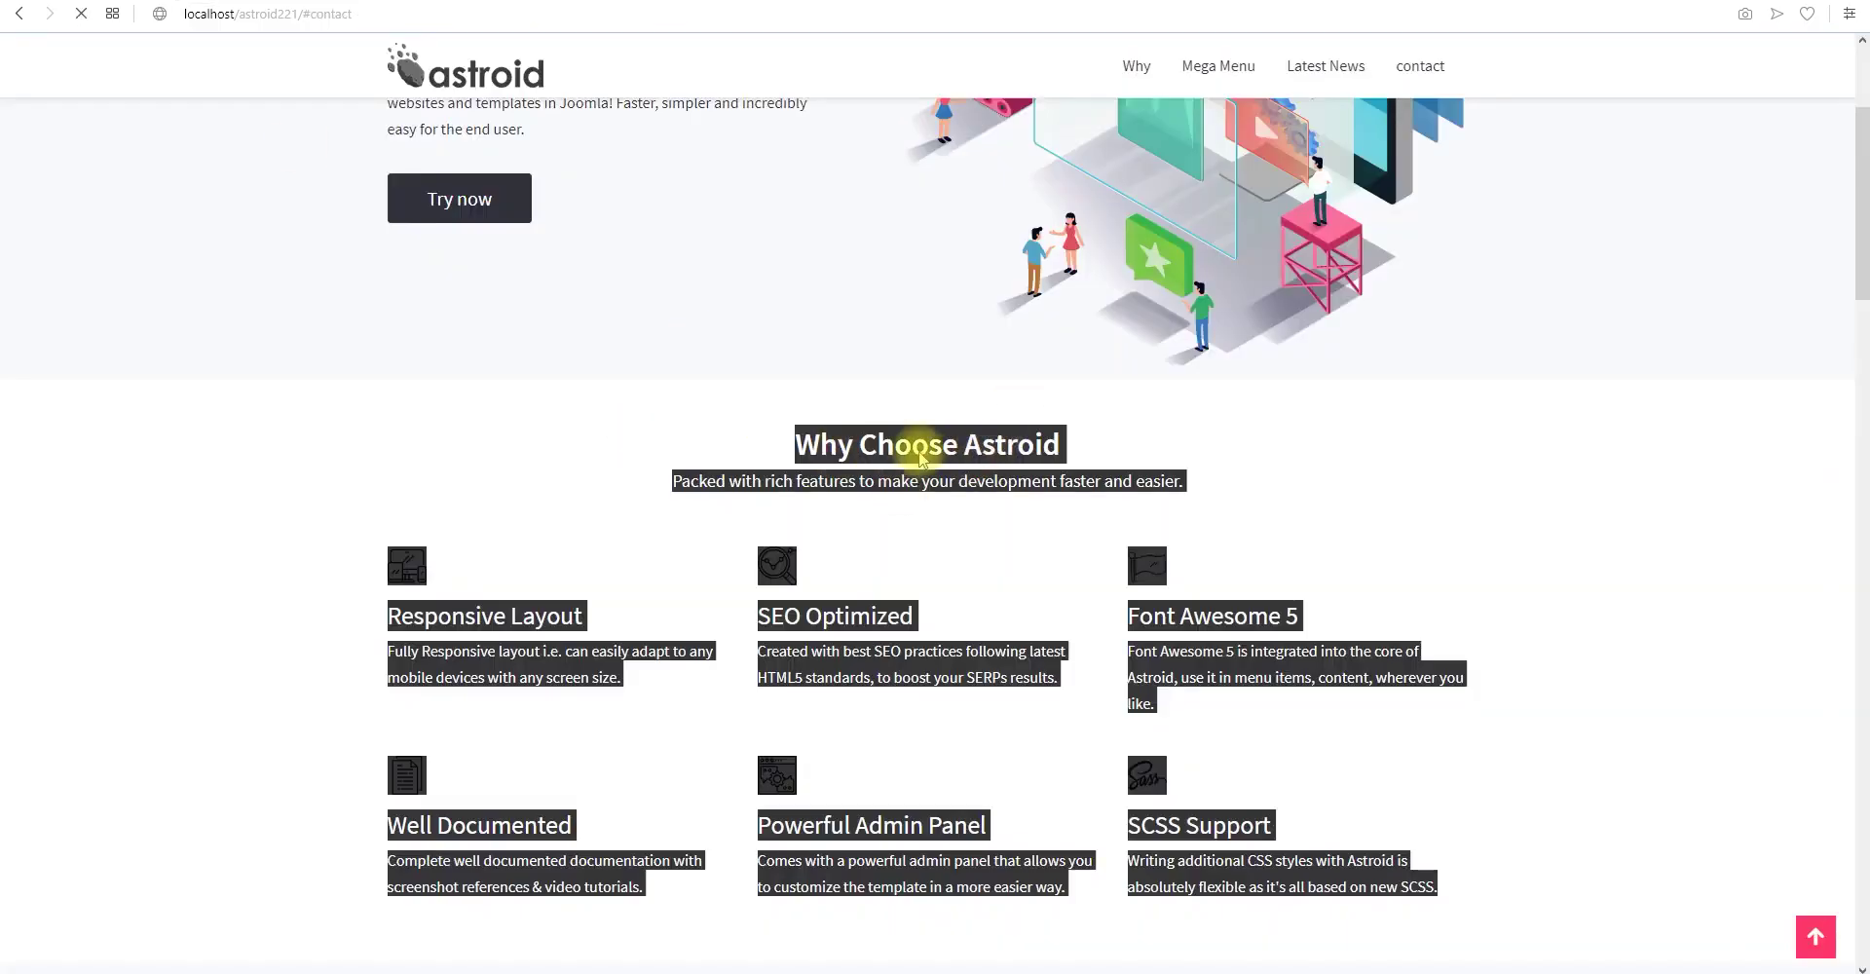
left_click(1135, 64)
key("ctrl+Tab")
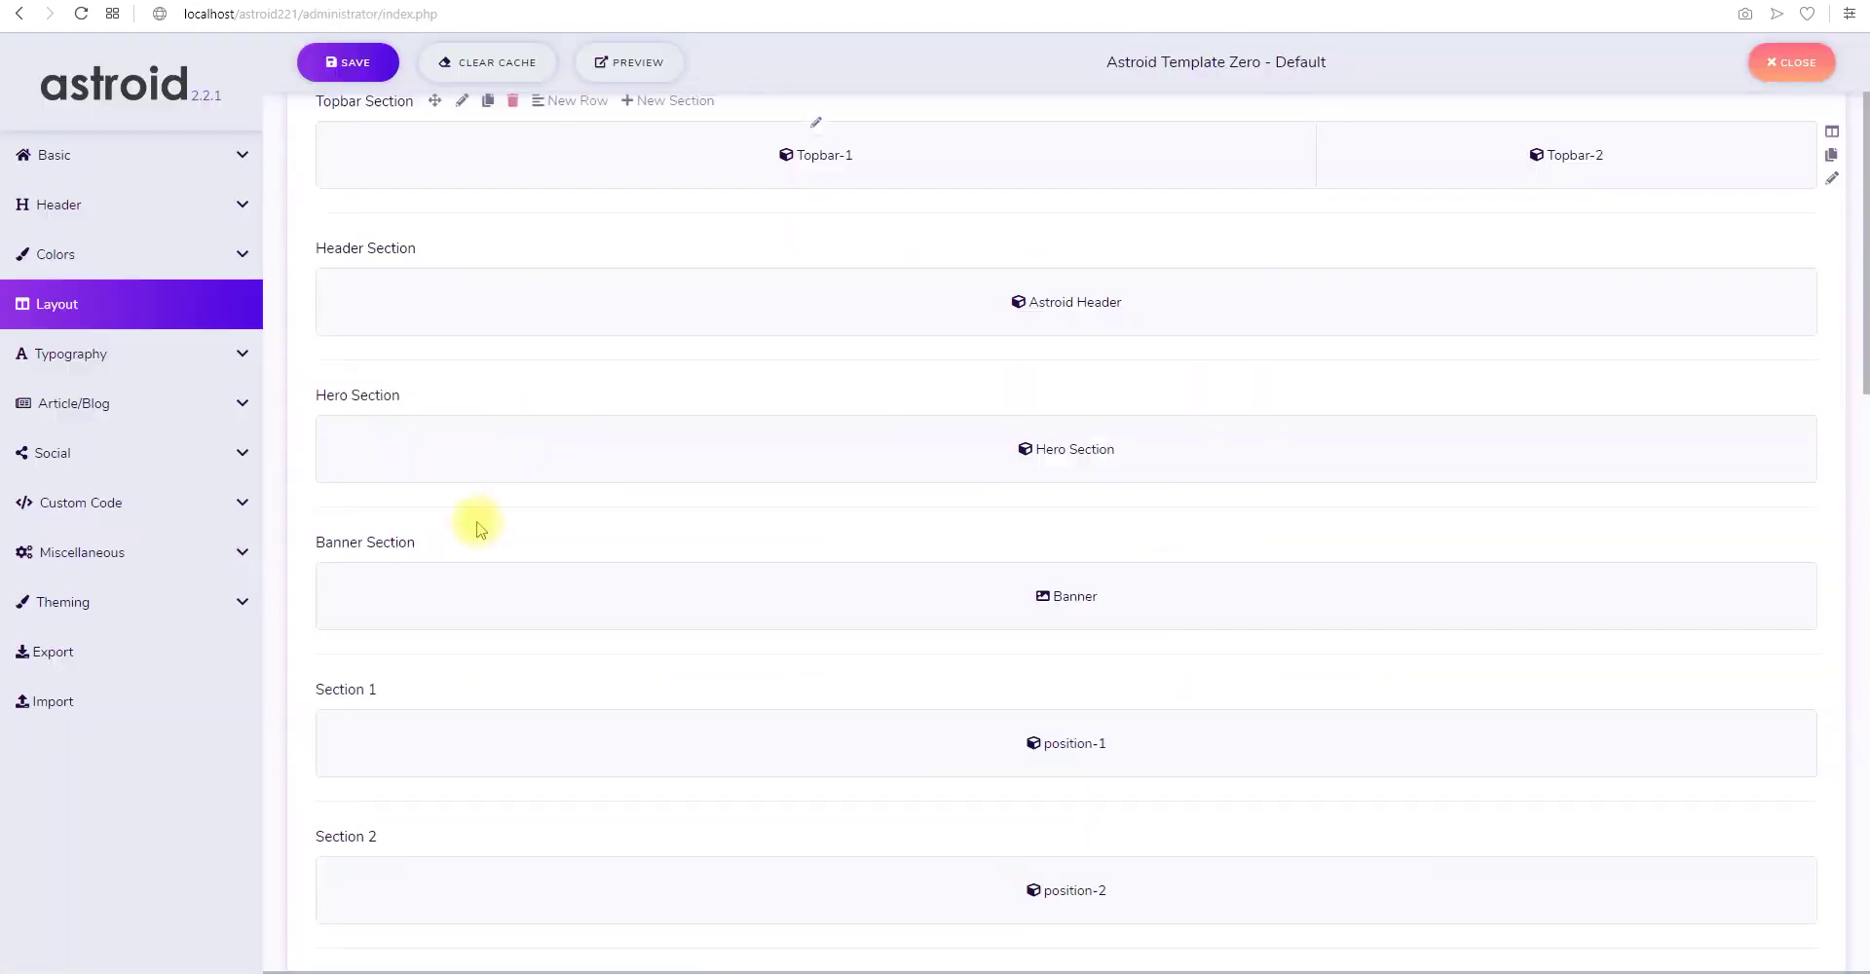
Compare Section 1's Custom ID with the anchors in the home page address for the Why and Mega Menu links, then close the section settings
left_click(424, 689)
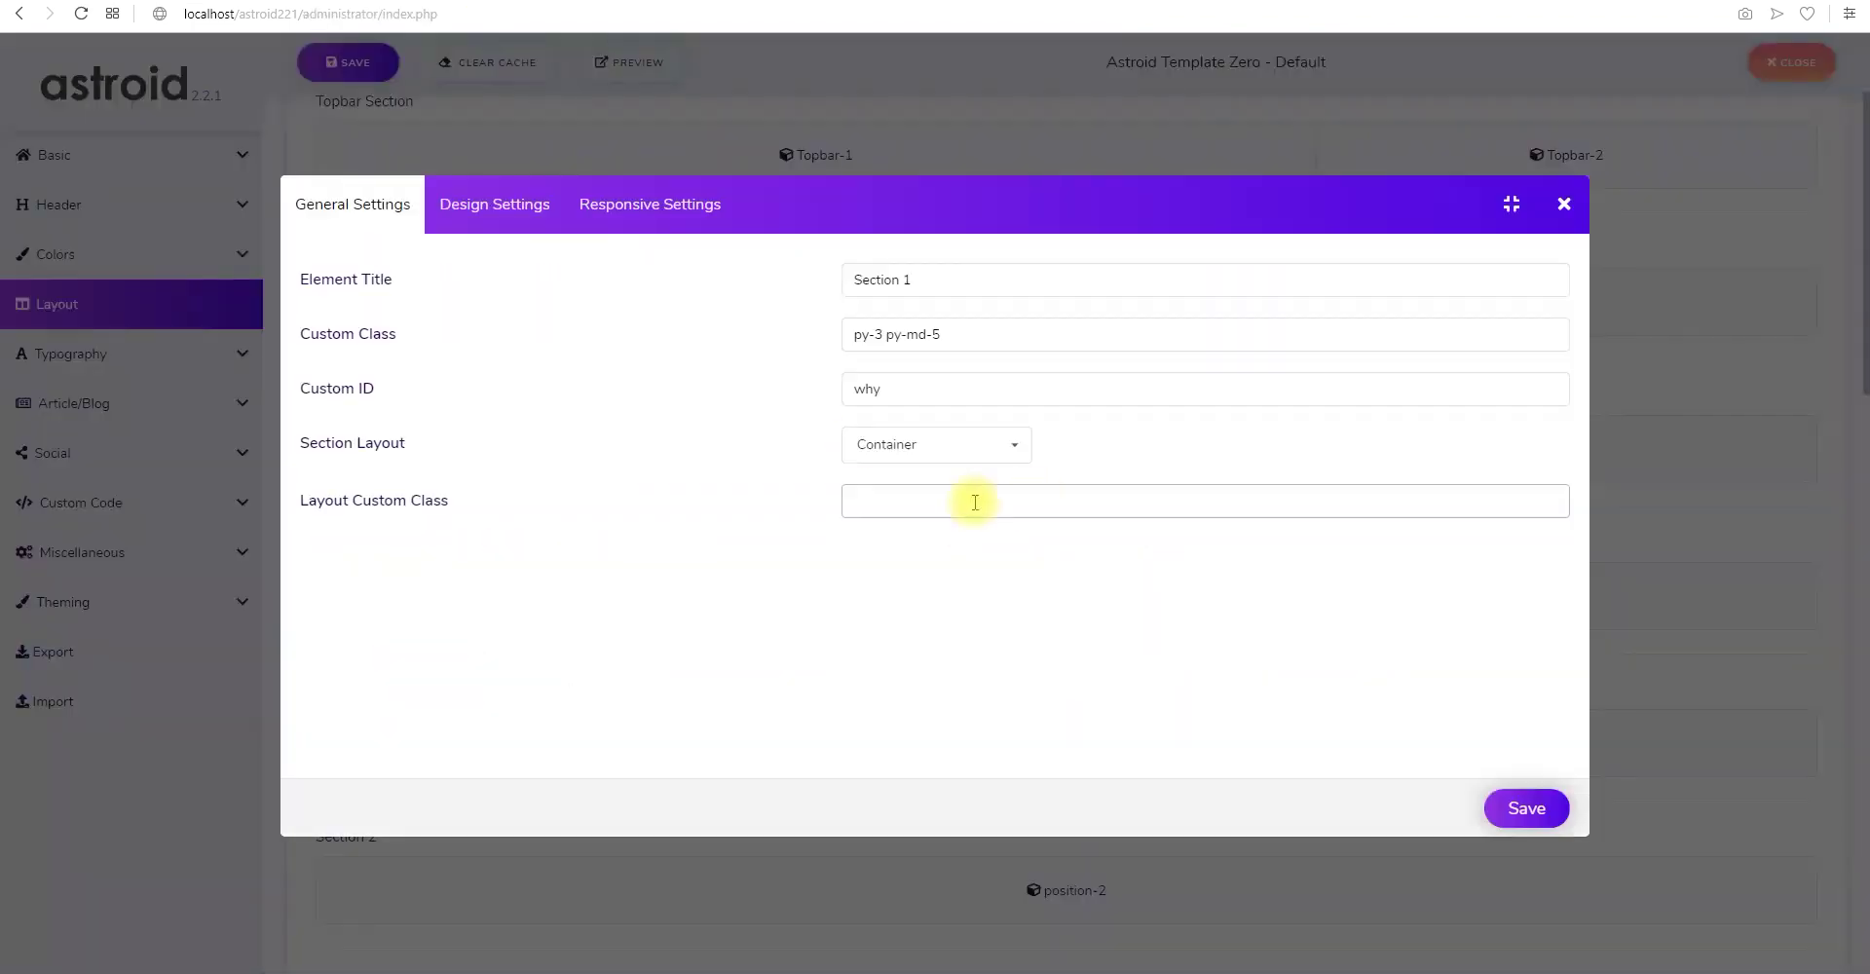
left_click(334, 389)
left_click_drag(891, 390, 774, 390)
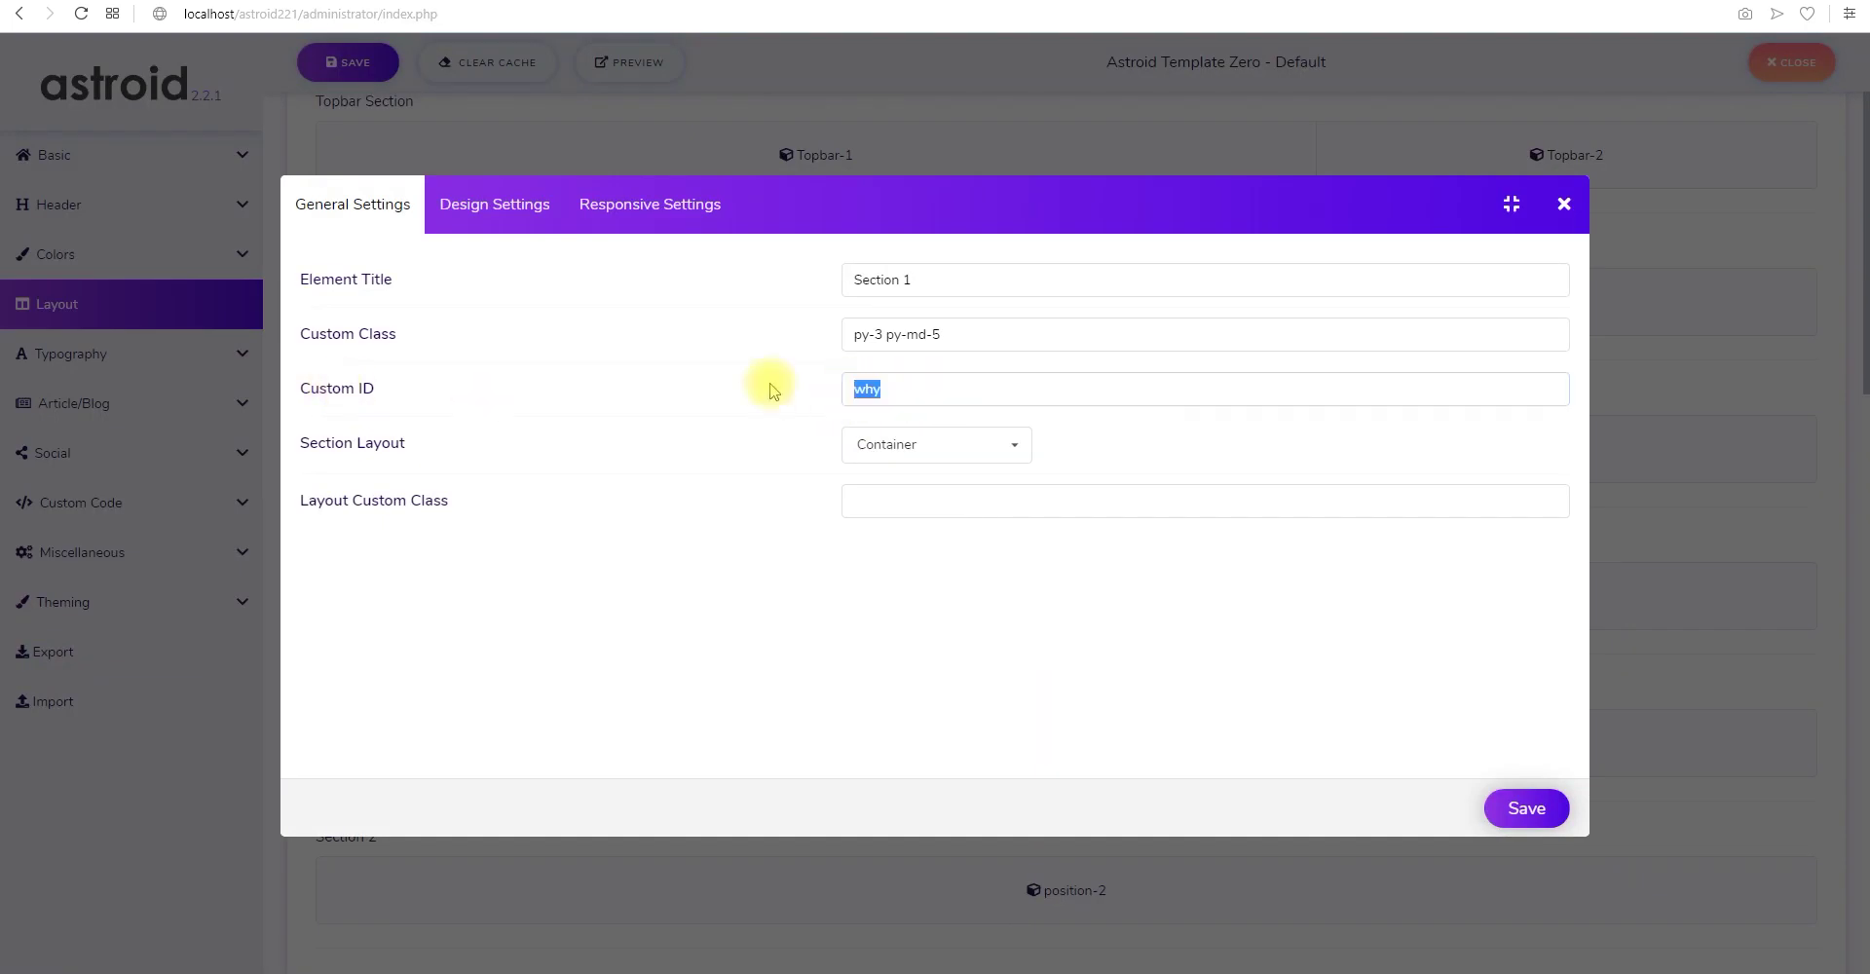
key("ctrl+Tab")
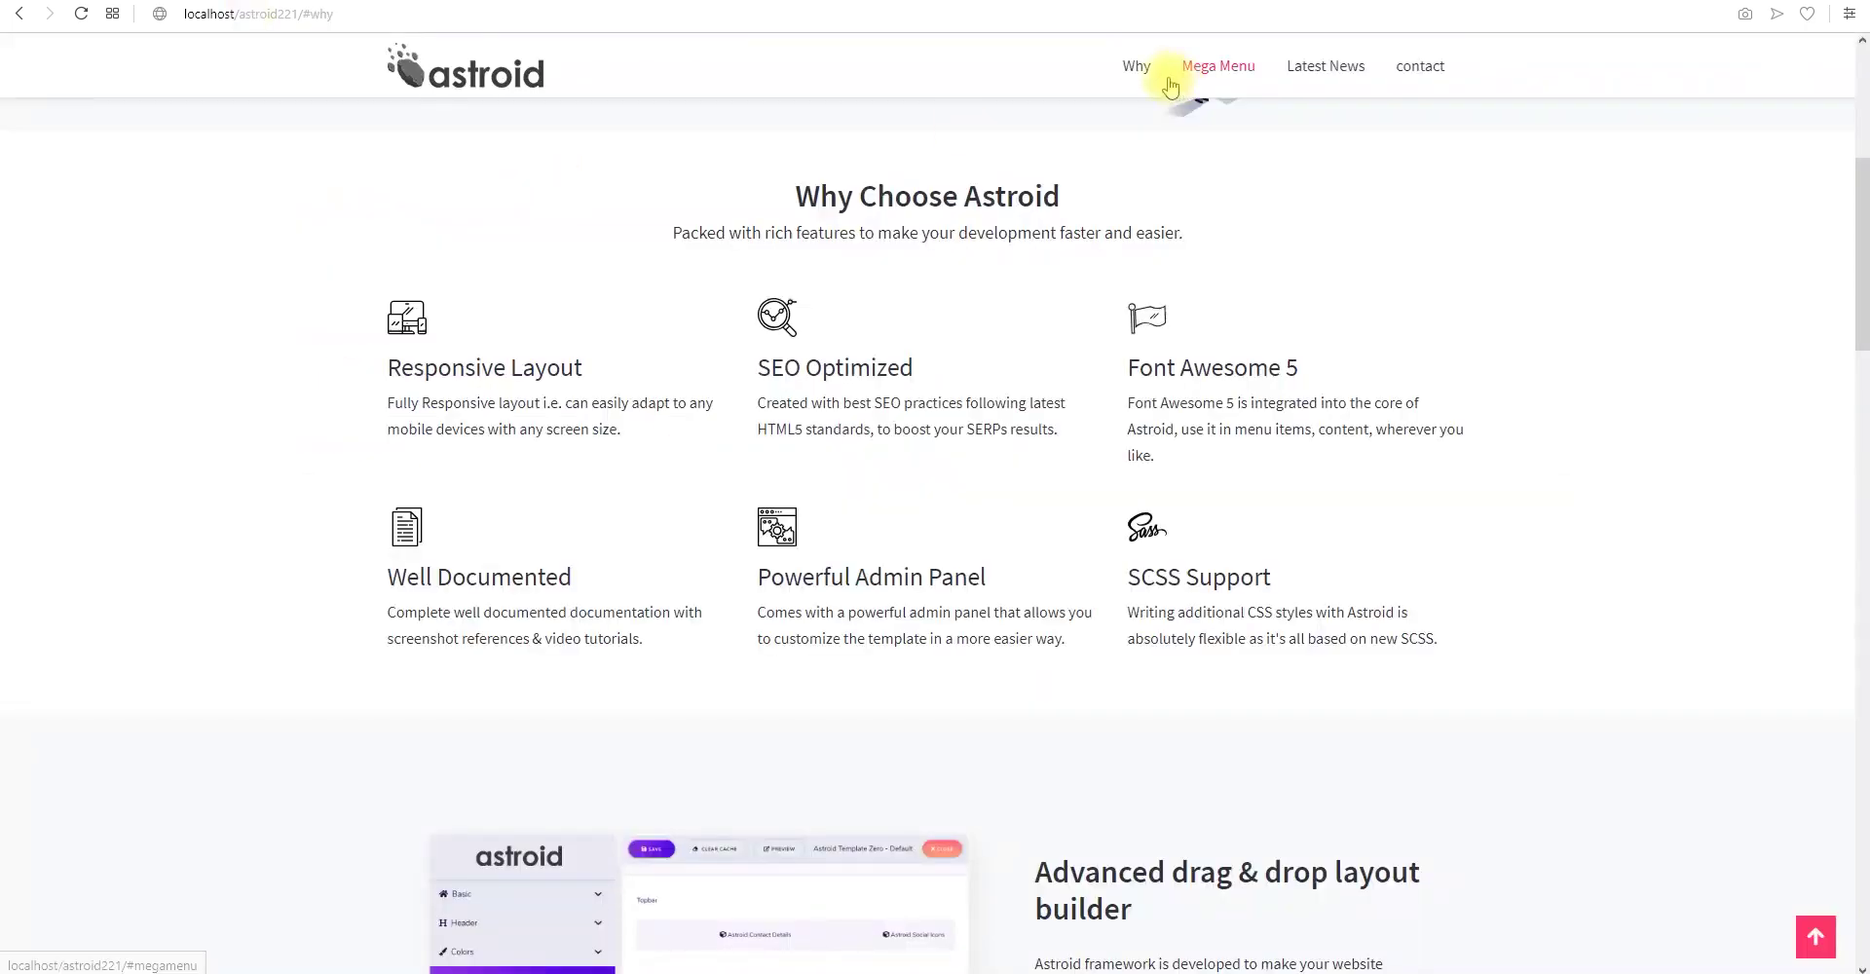
left_click(322, 13)
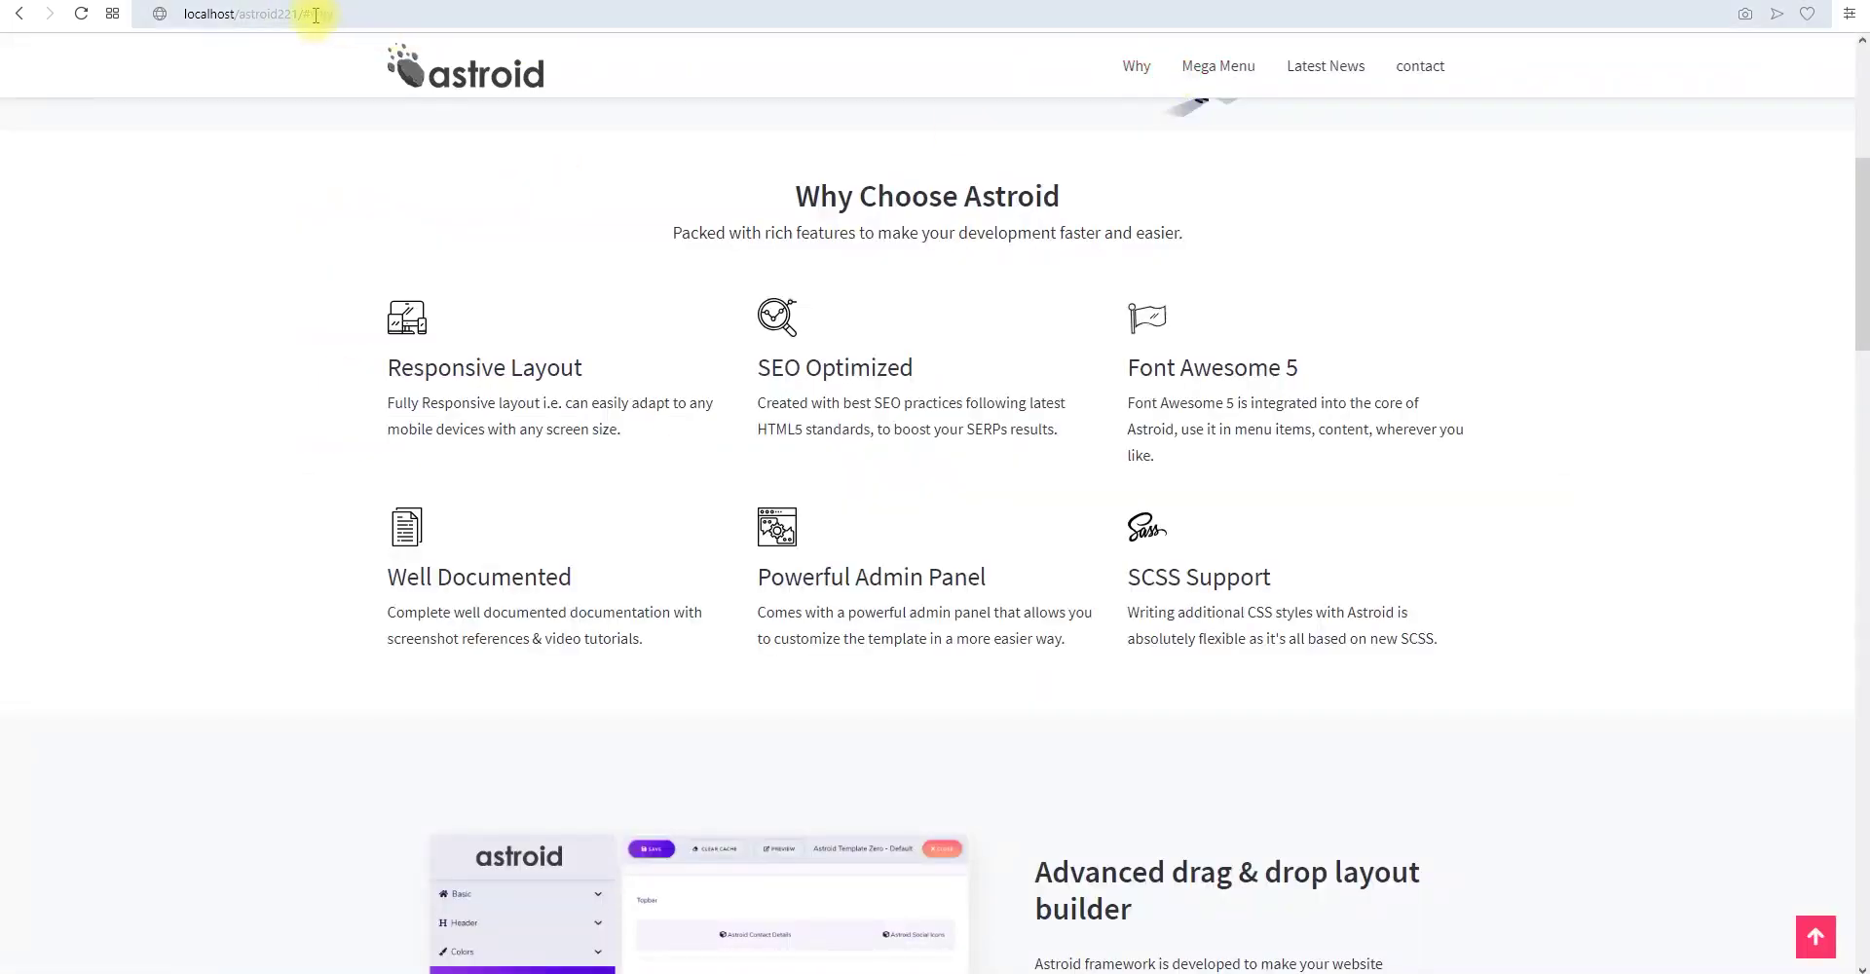
left_click_drag(310, 13, 340, 14)
left_click(1205, 85)
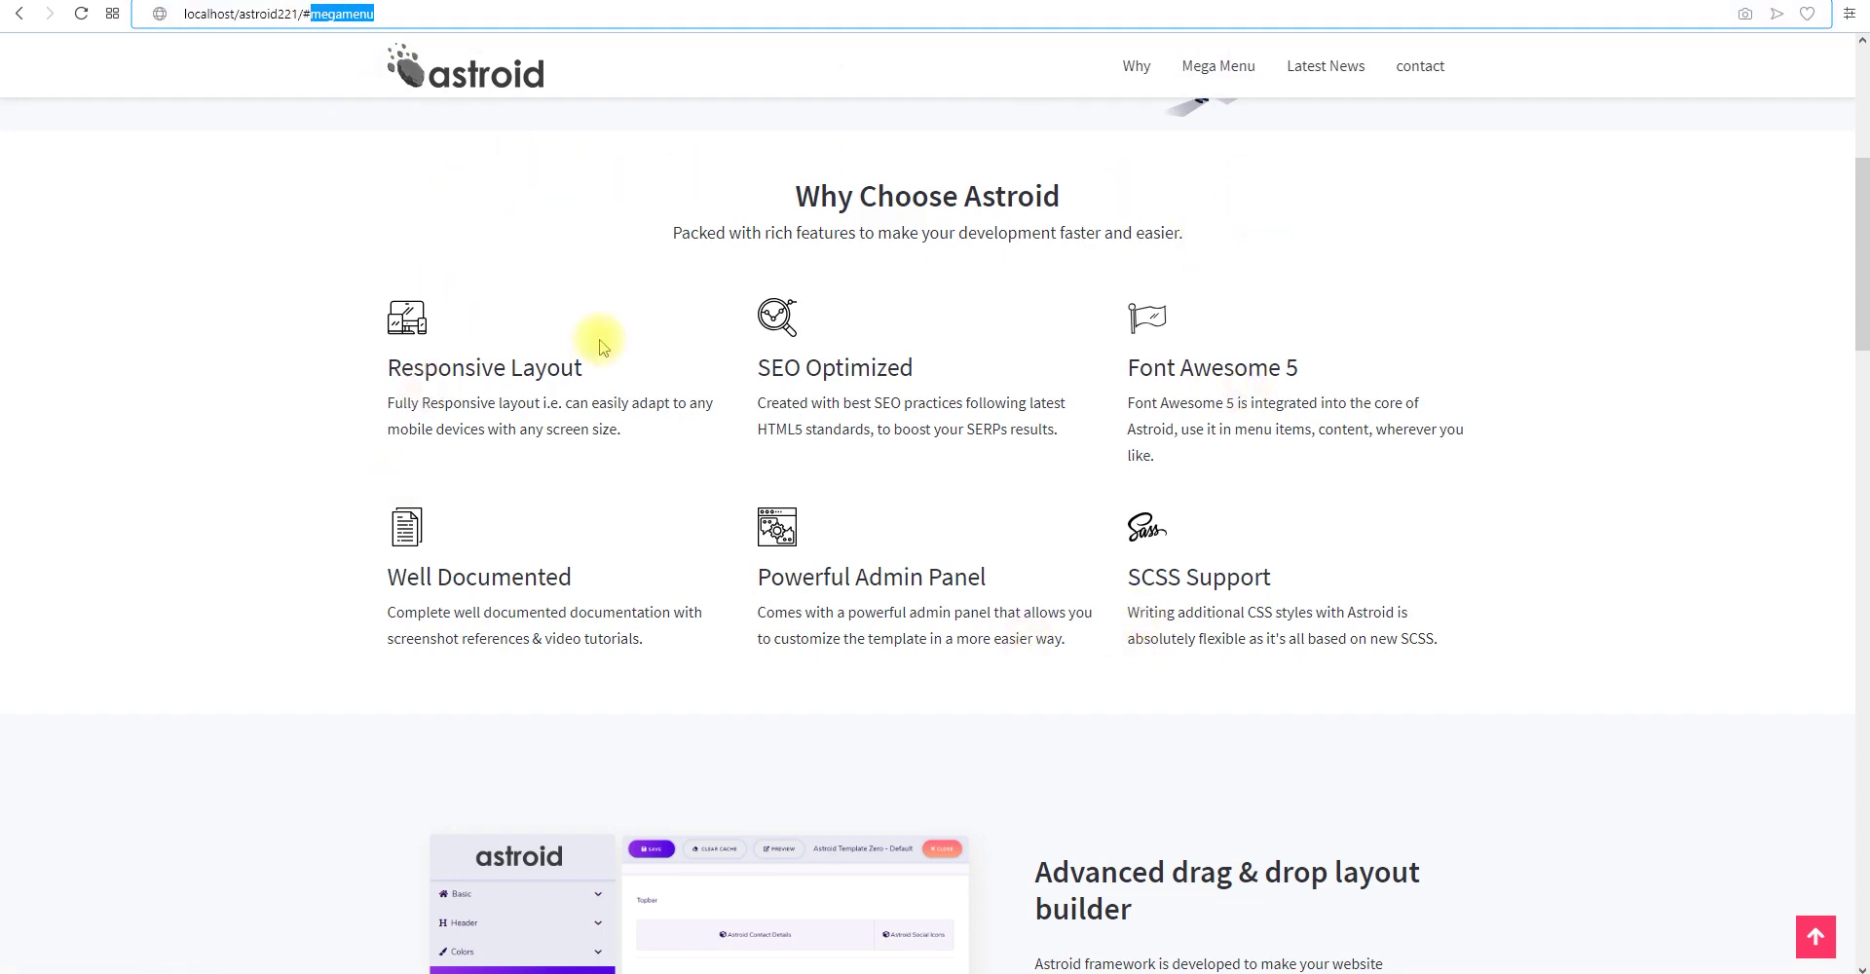
scroll(599, 346, "down", 3)
scroll(1267, 409, "down", 2)
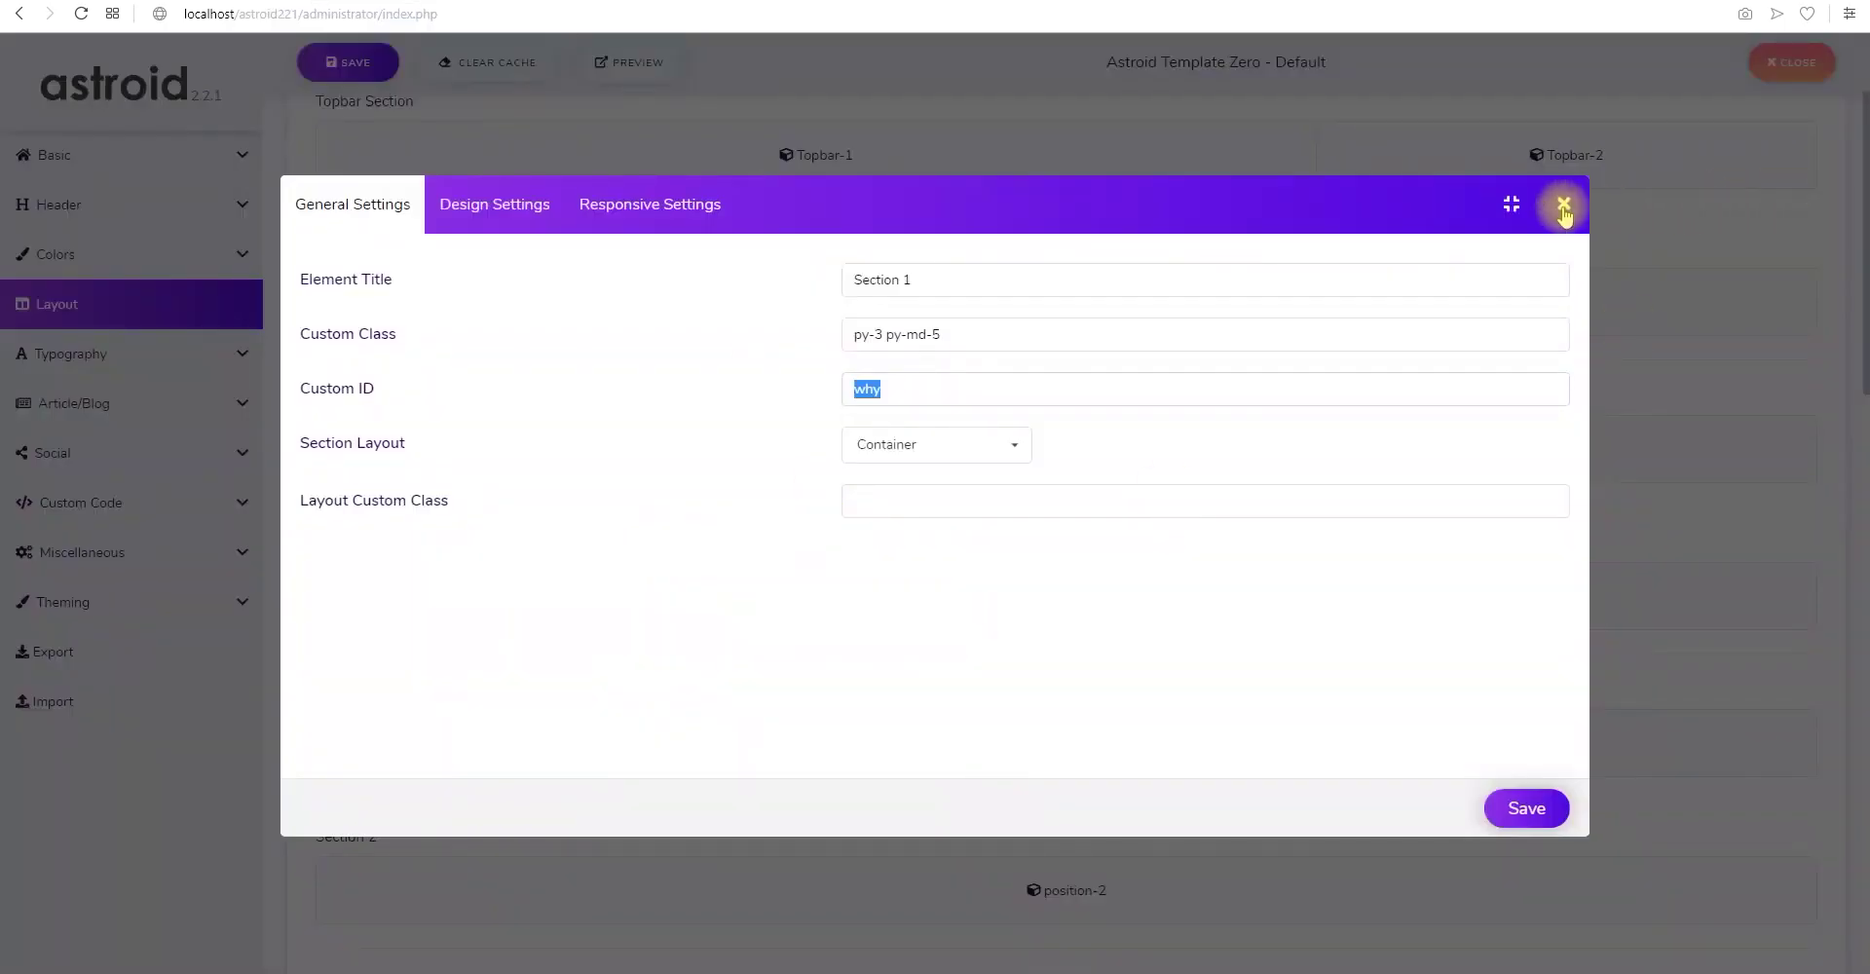
left_click(1553, 210)
Locate the mega menu block on the home page, set Section 3's Custom ID to megamenu, and save the section and the template
scroll(847, 480, "down", 3)
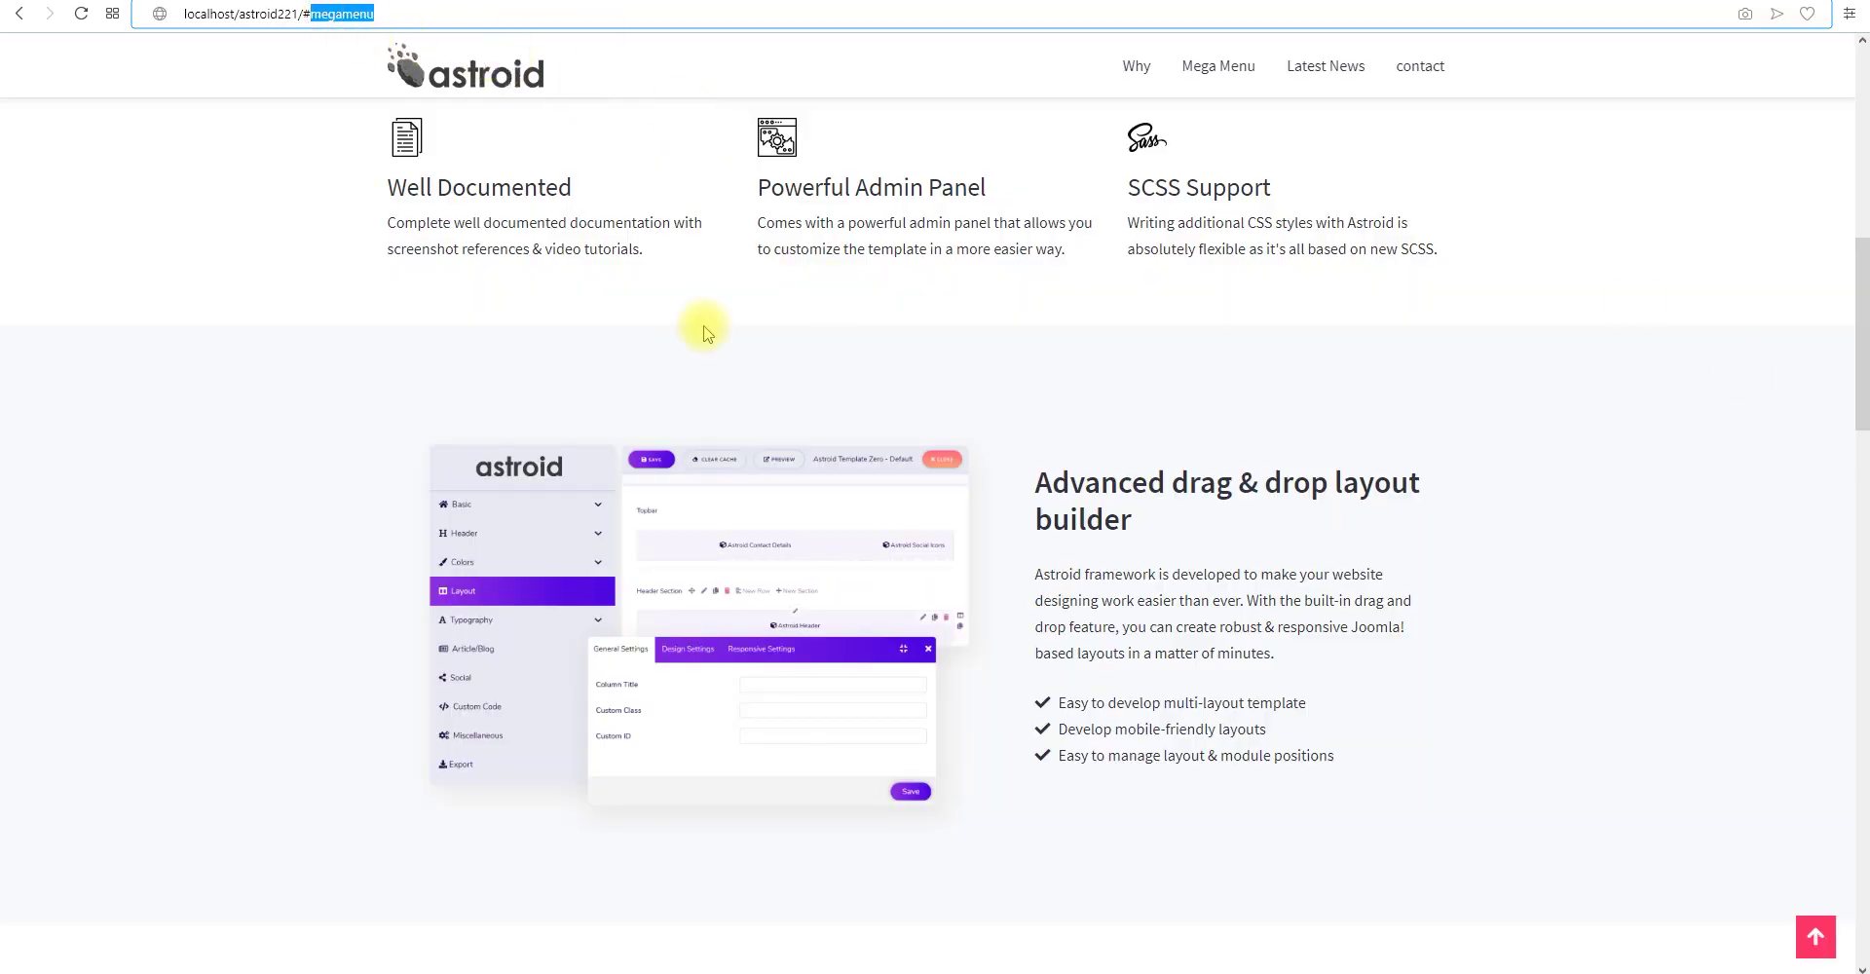
scroll(706, 333, "up", 7)
scroll(780, 421, "down", 11)
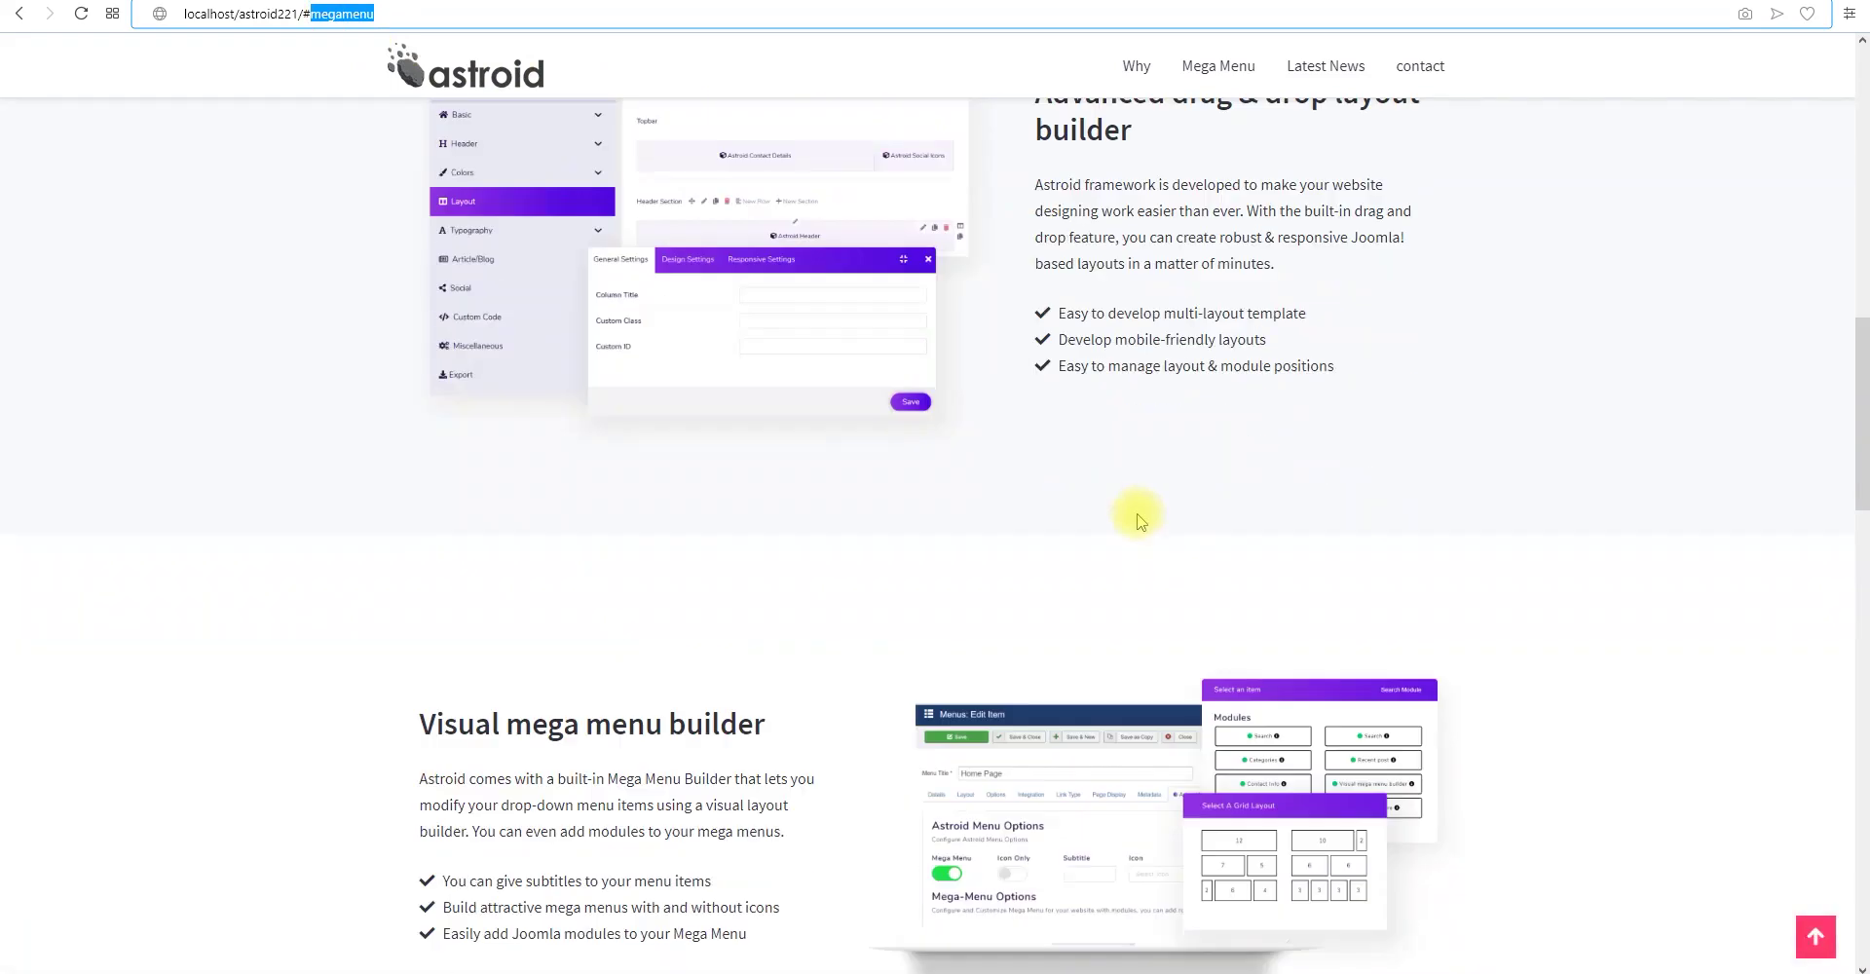
scroll(1139, 519, "down", 1)
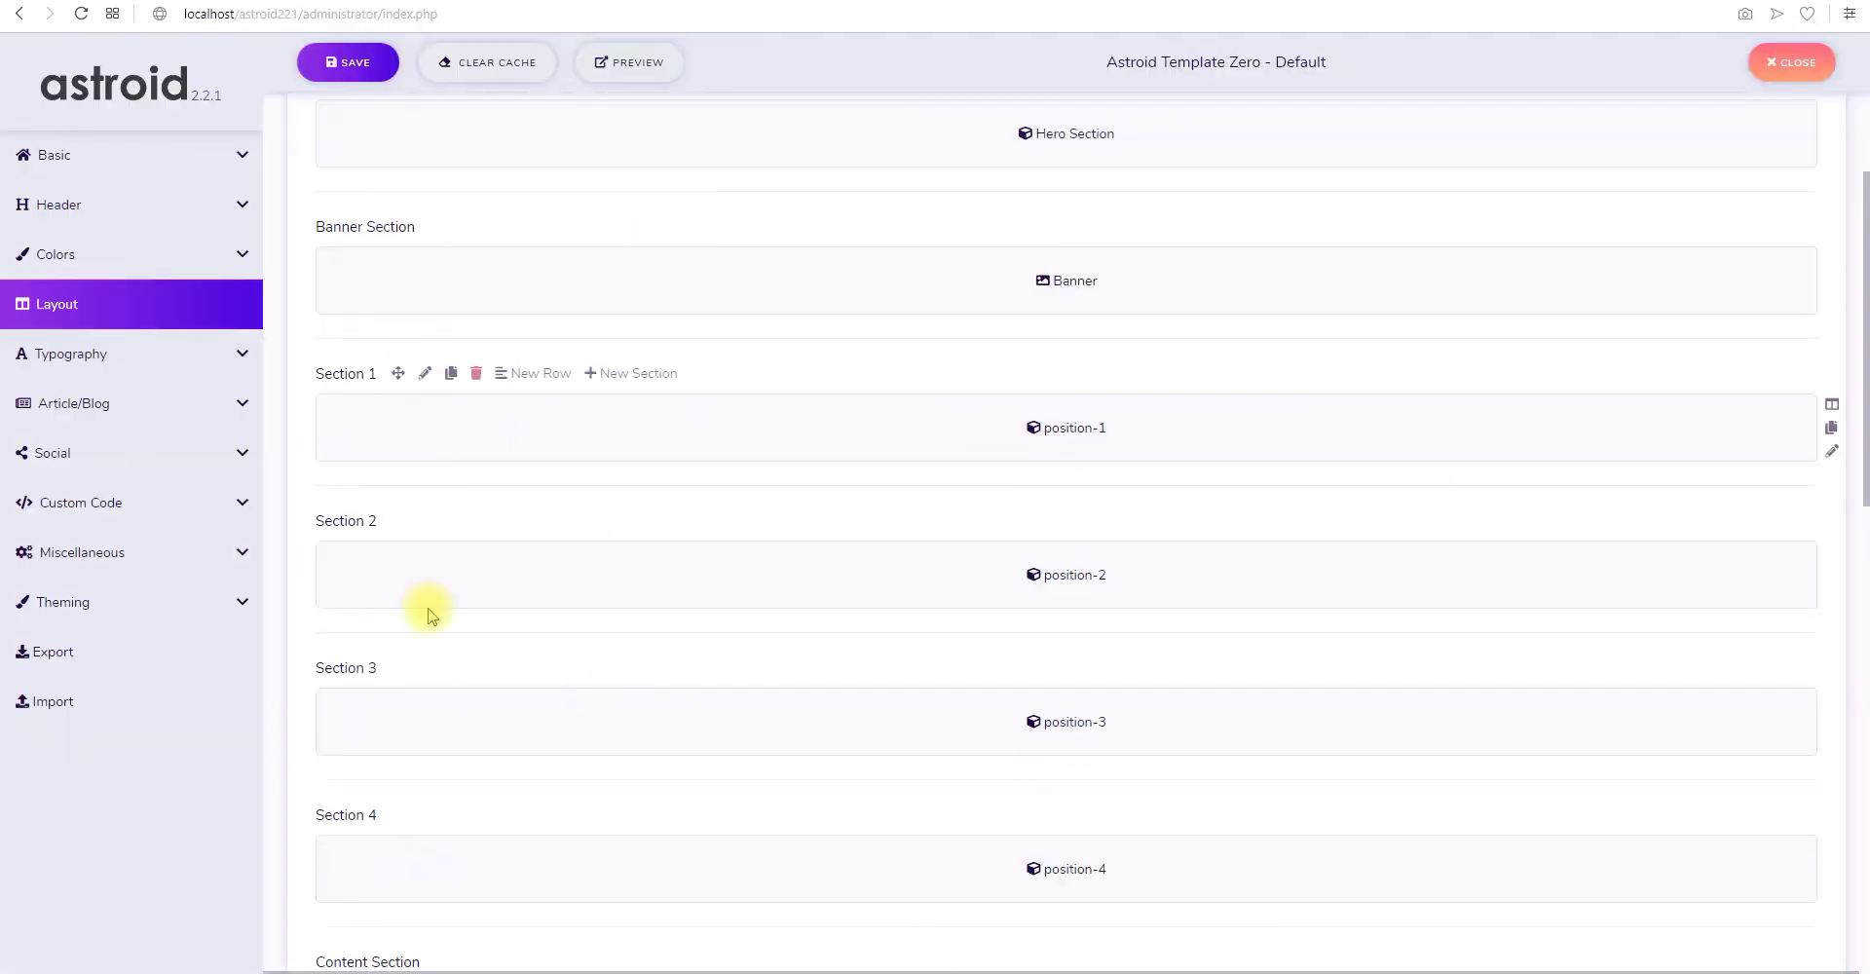
left_click(425, 668)
left_click_drag(932, 379, 772, 378)
type("megamenu")
left_click(1520, 808)
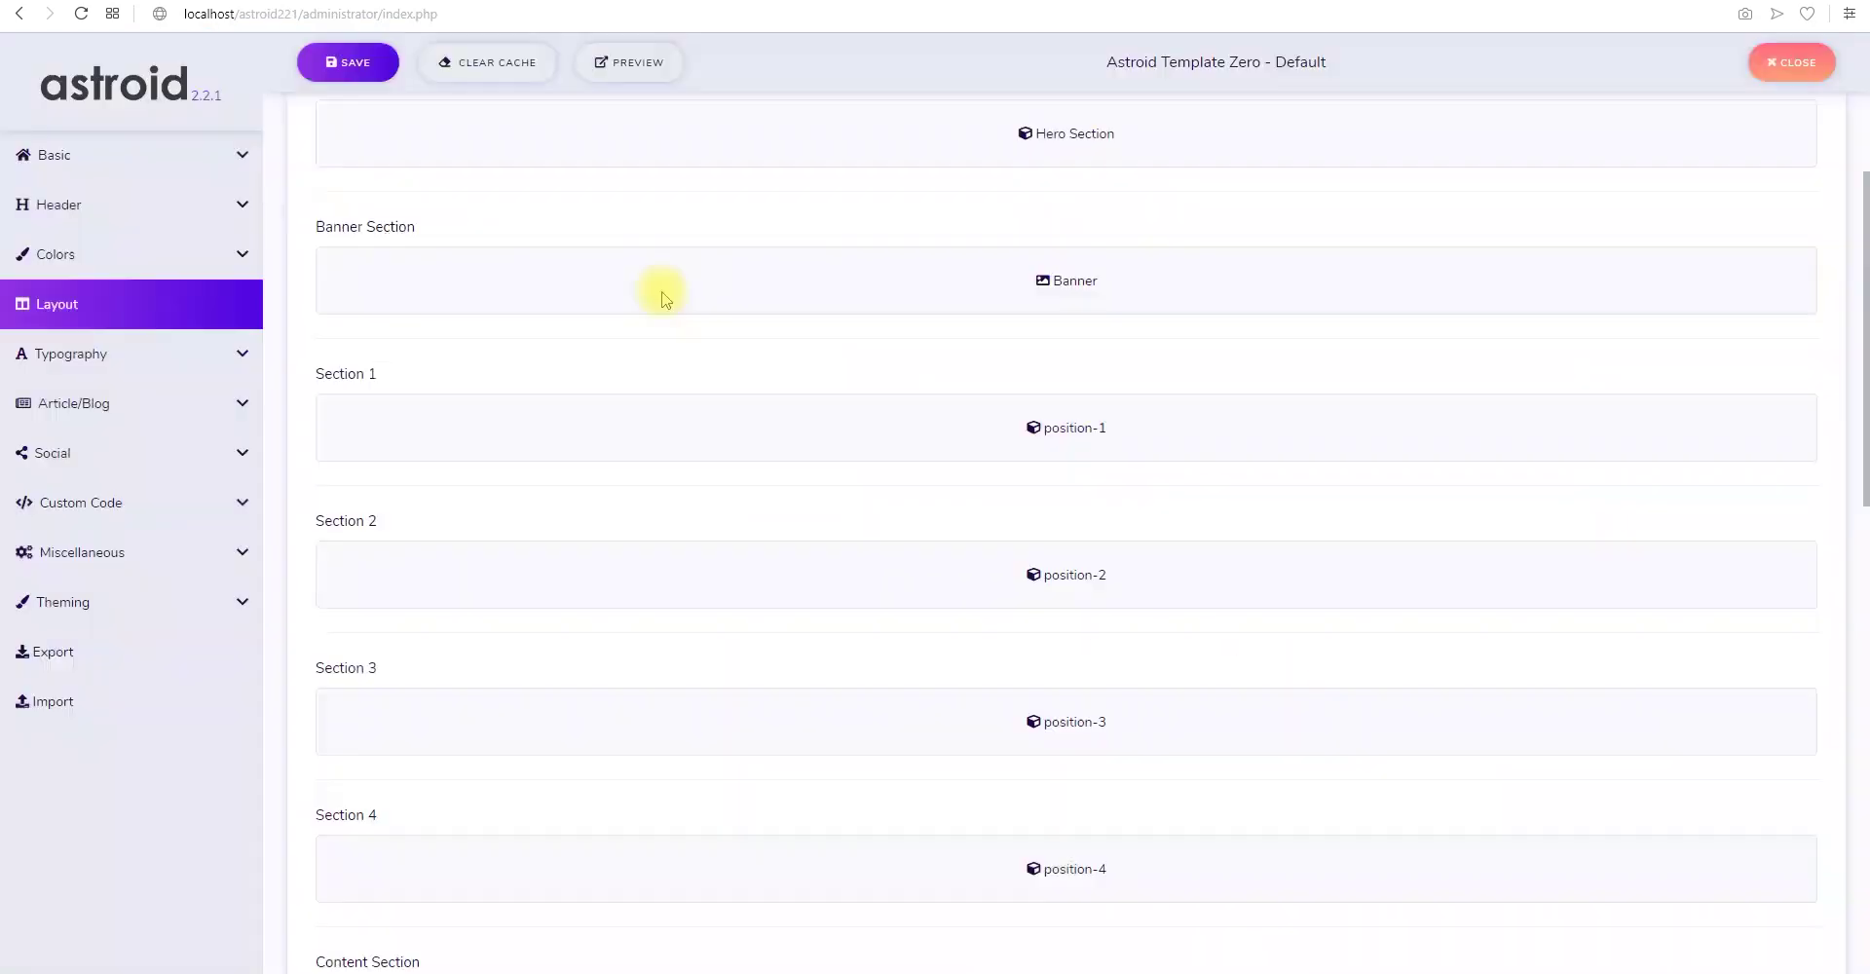
left_click(378, 90)
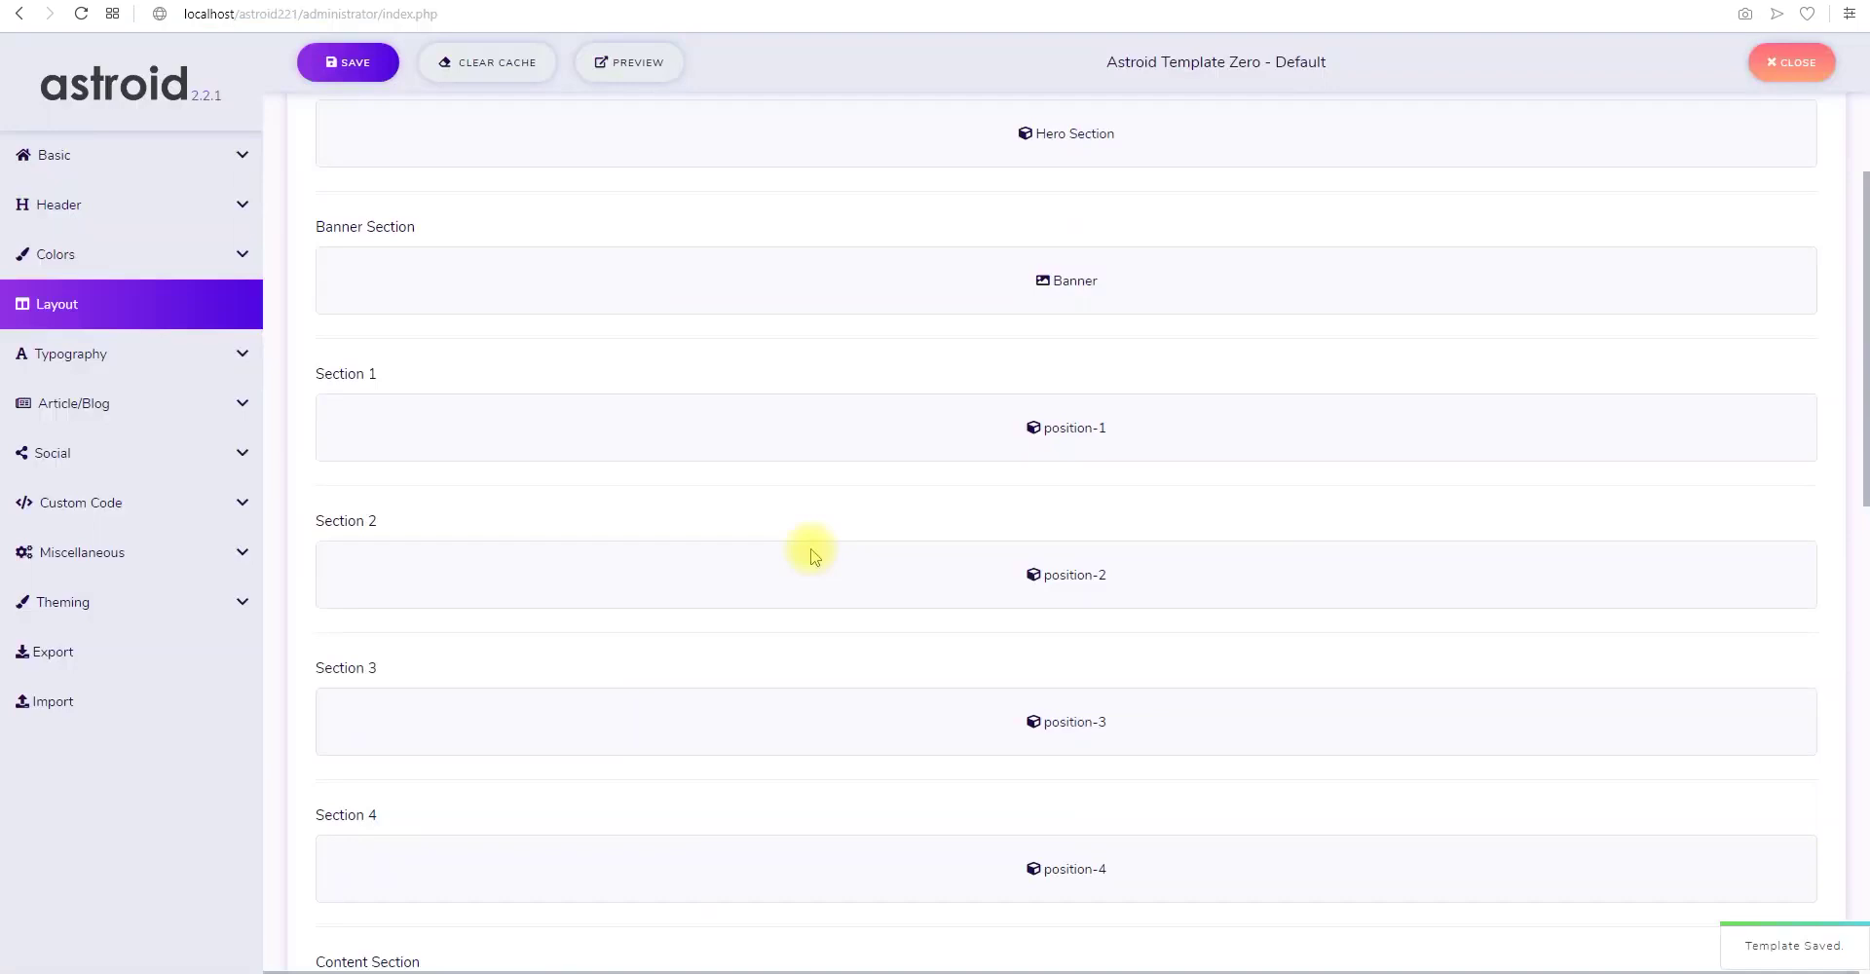
Set the Content Section's Custom ID to latestnews, then save the section and the template
scroll(816, 624, "down", 2)
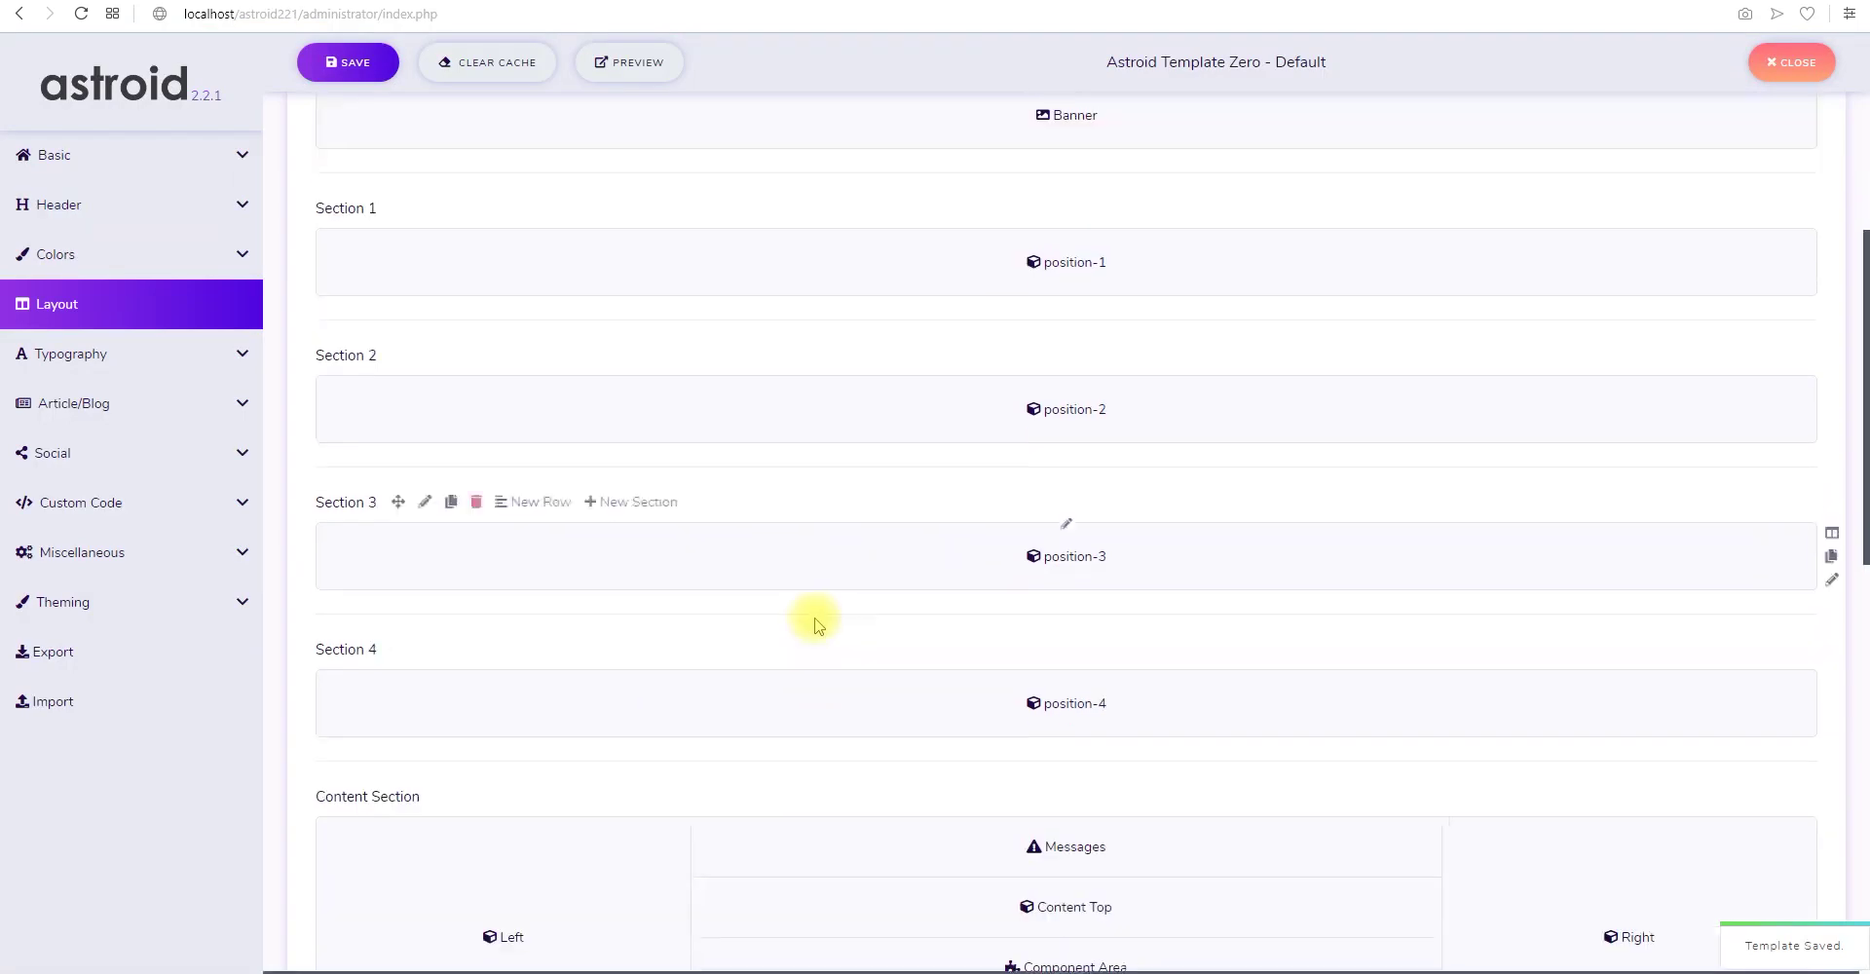
scroll(816, 623, "down", 1)
left_click(467, 707)
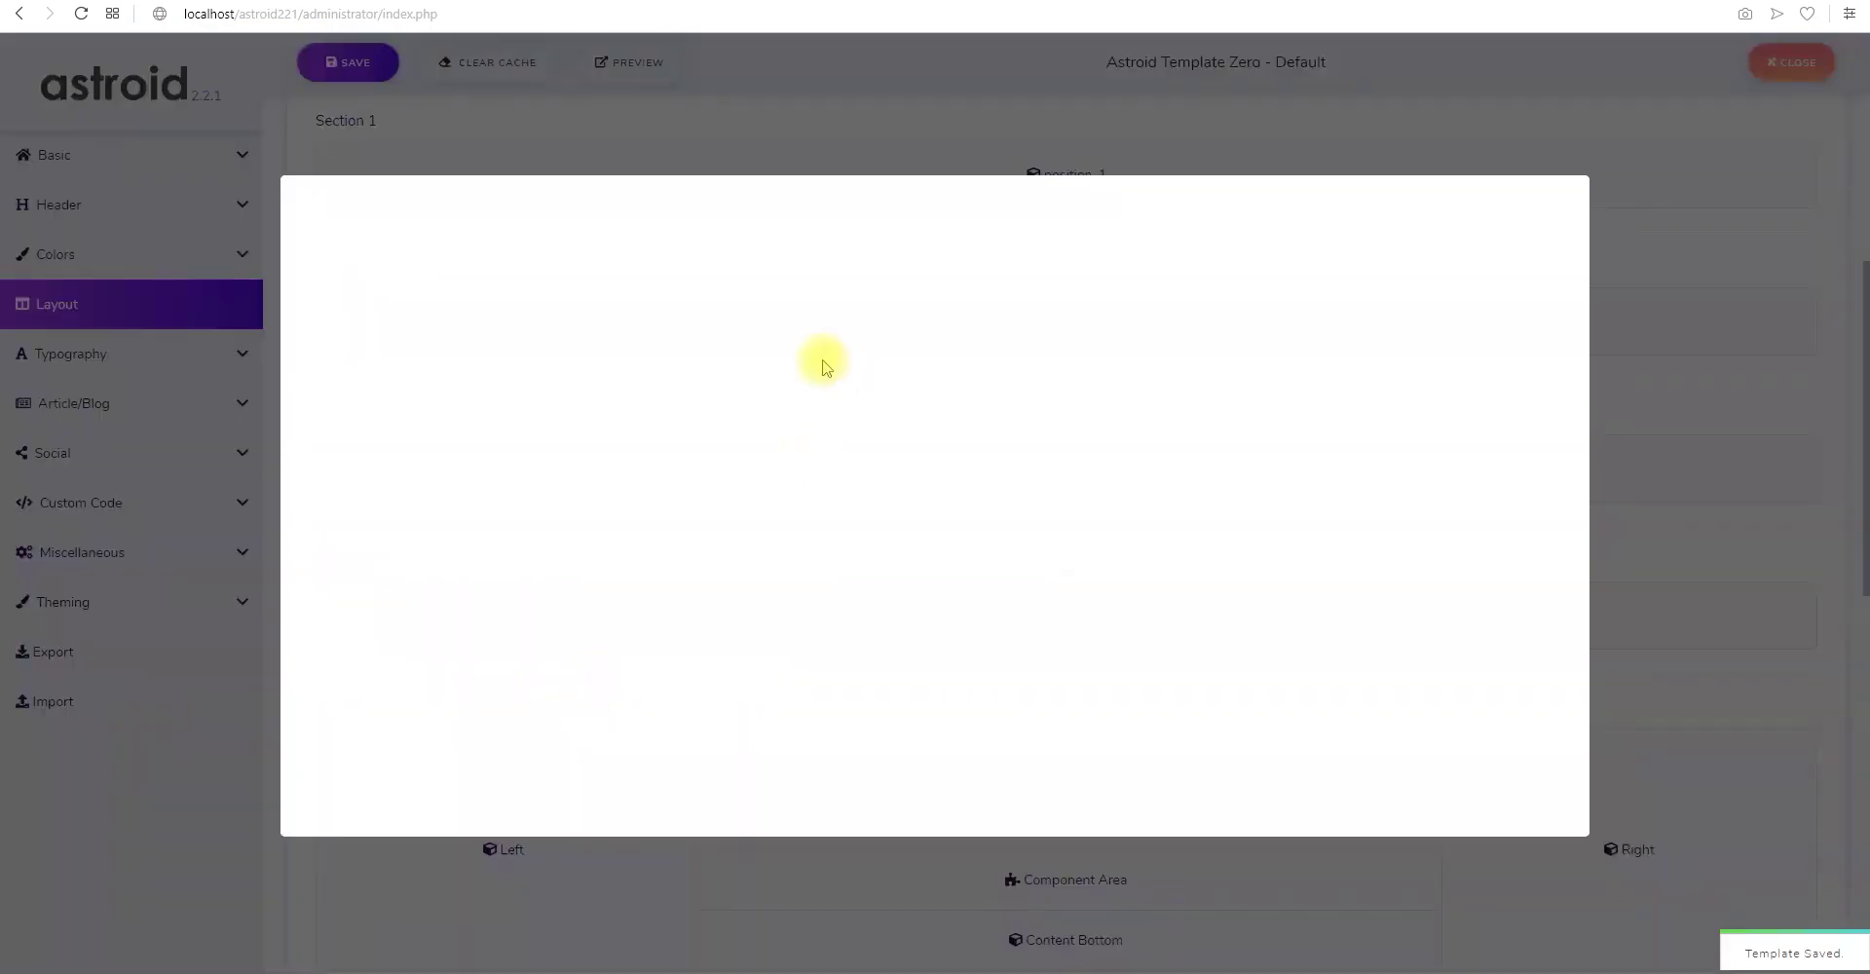
left_click(915, 386)
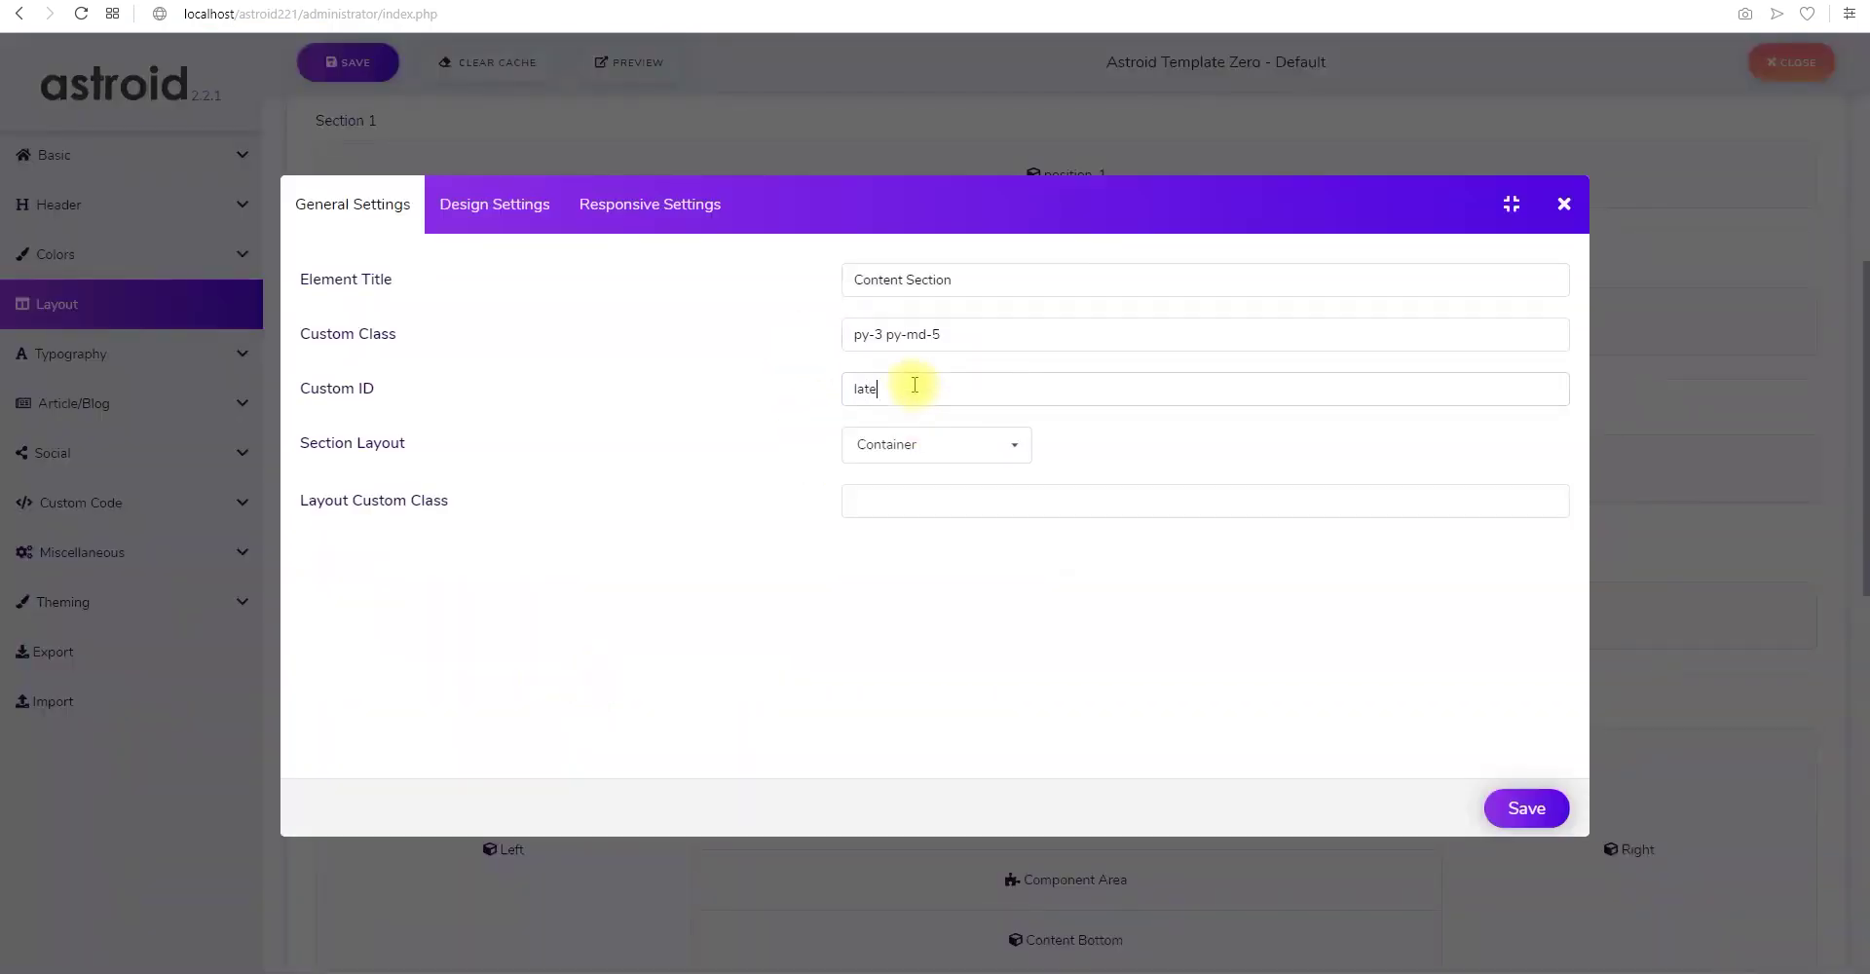
left_click(1526, 805)
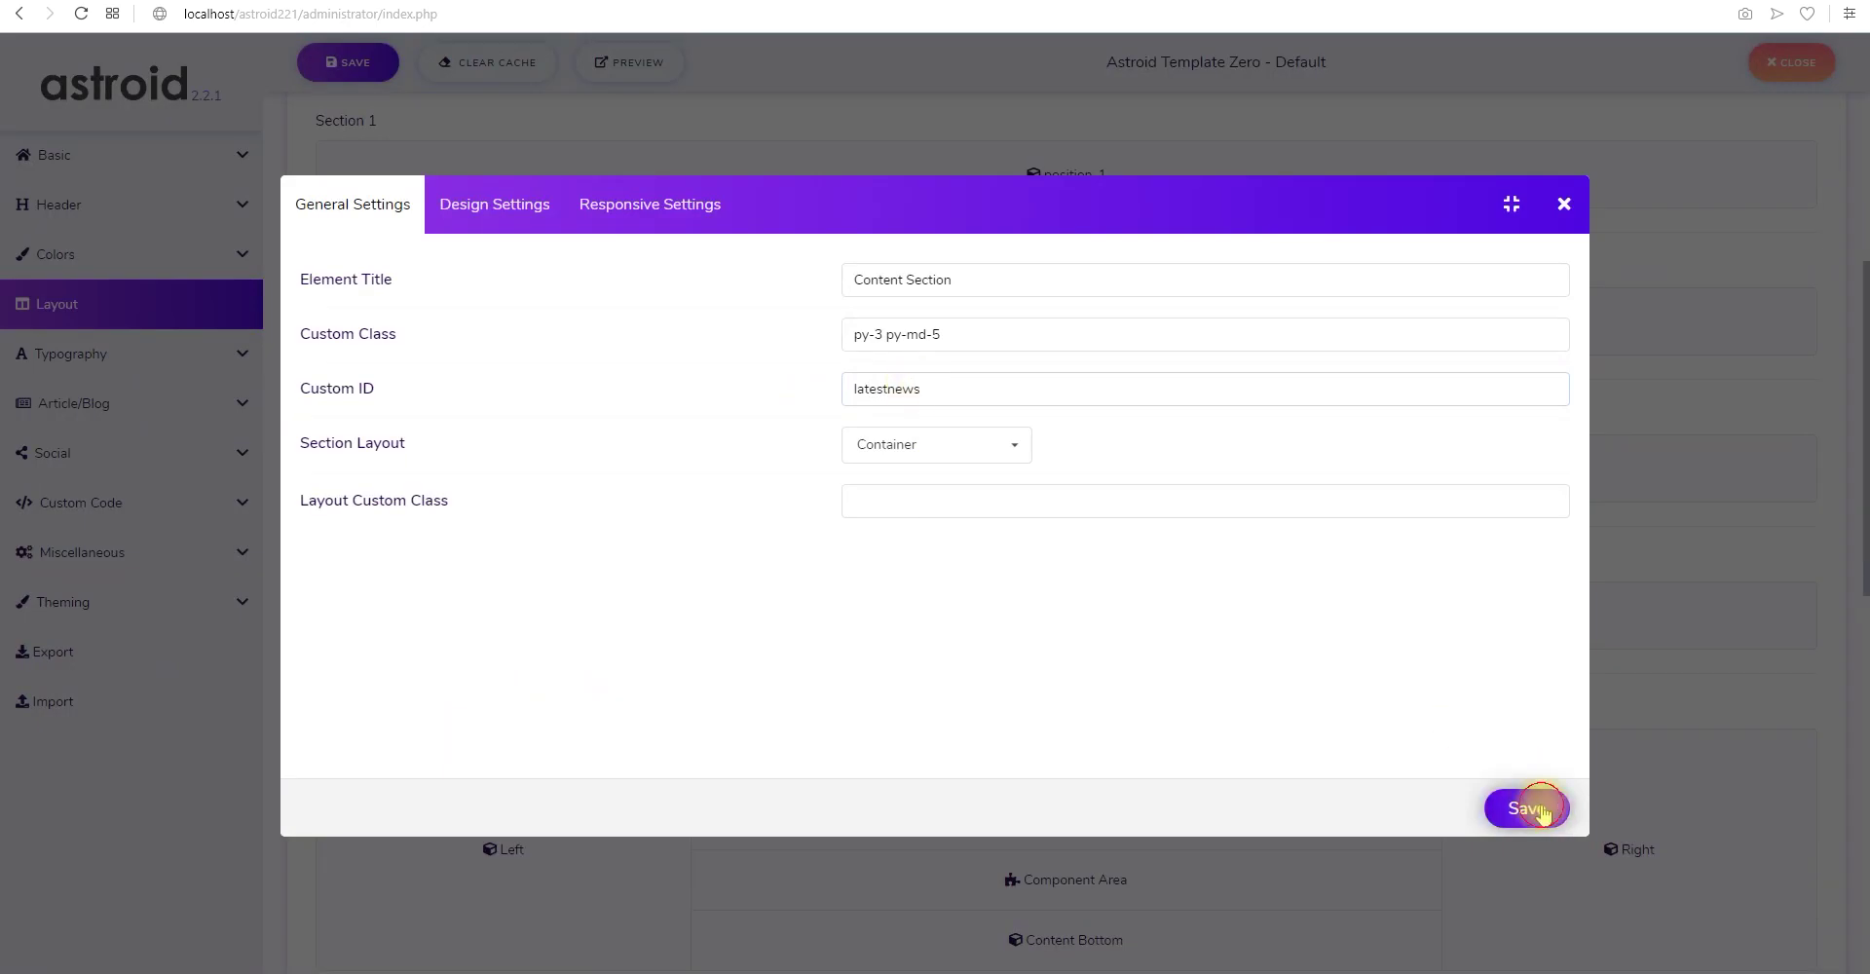
left_click(366, 62)
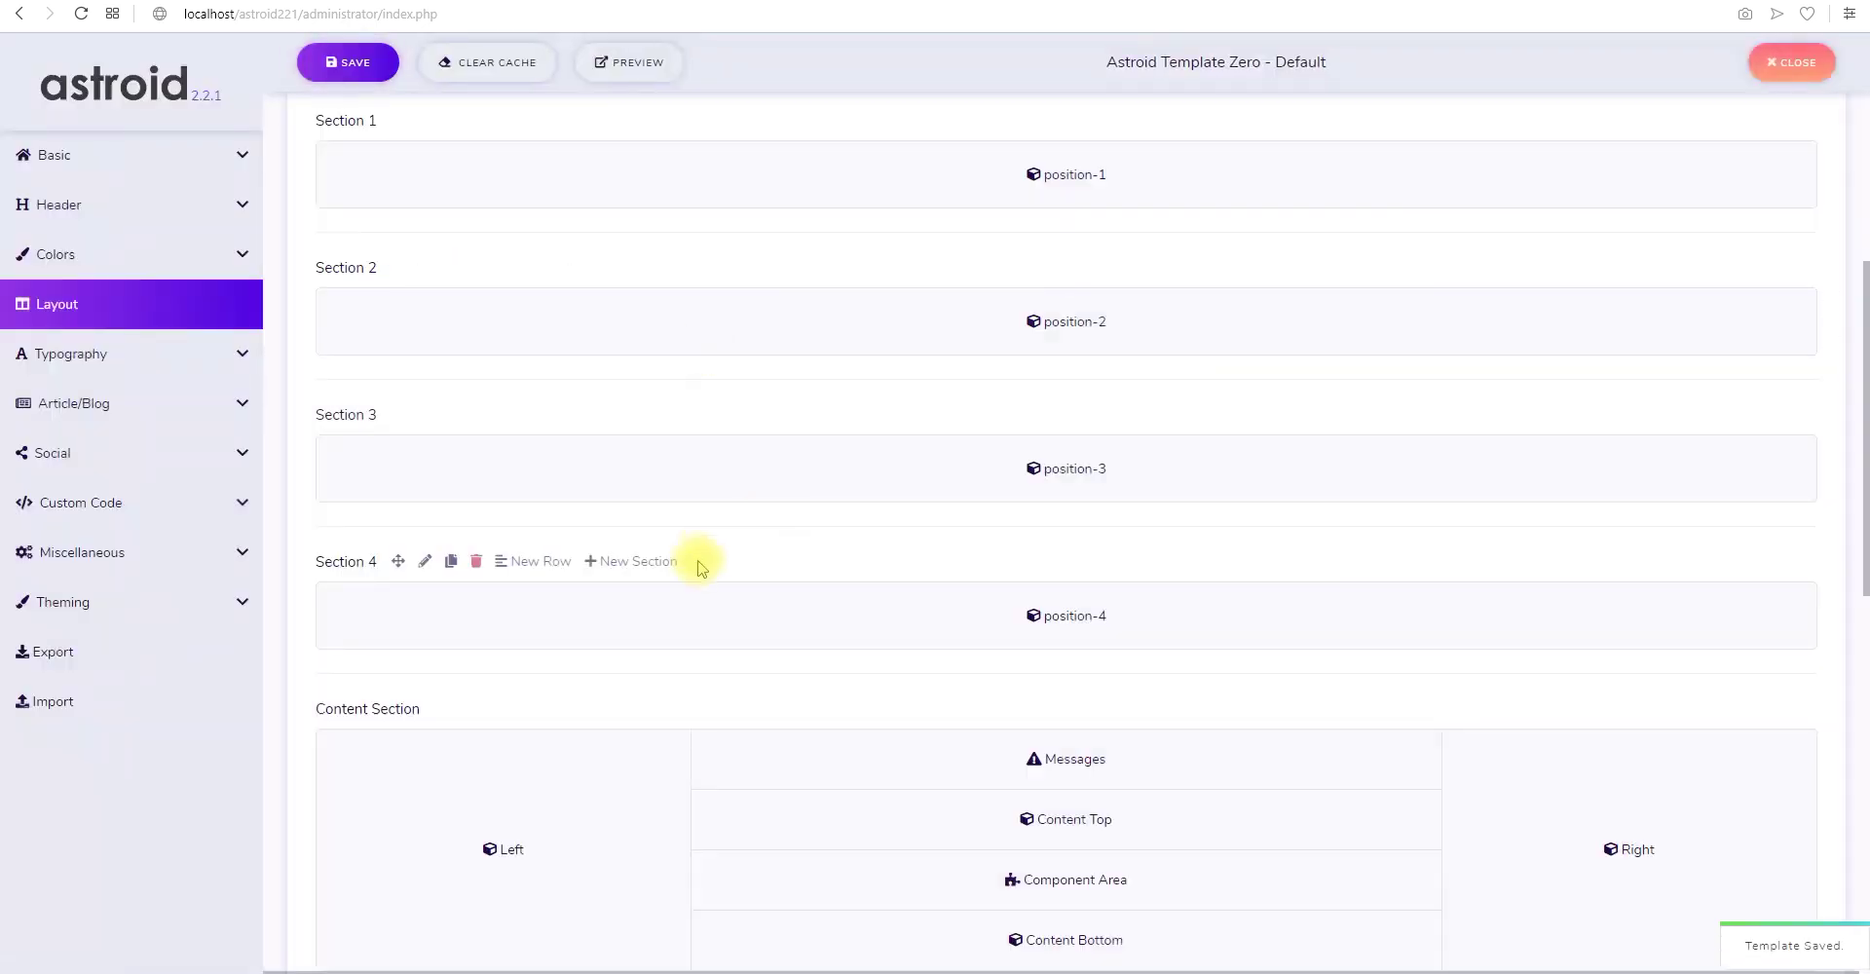
Set Section 5's Custom ID to contact, then save the section and the template
scroll(721, 584, "down", 7)
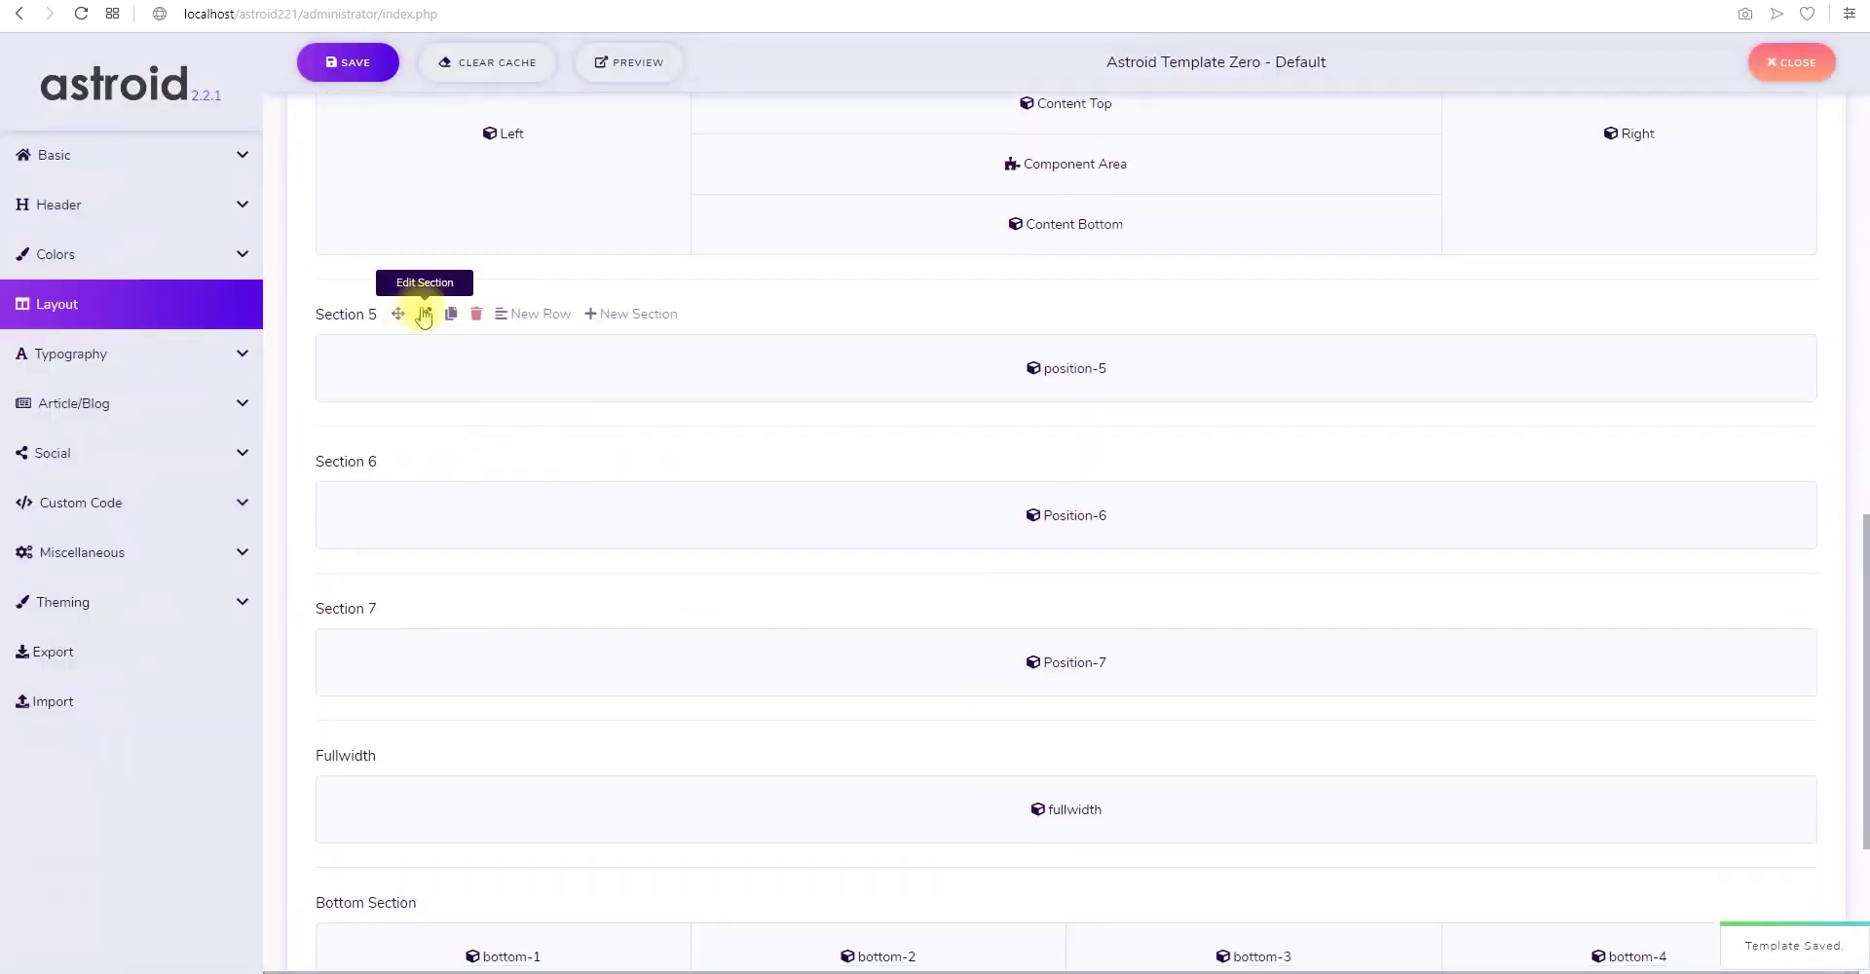
left_click(425, 314)
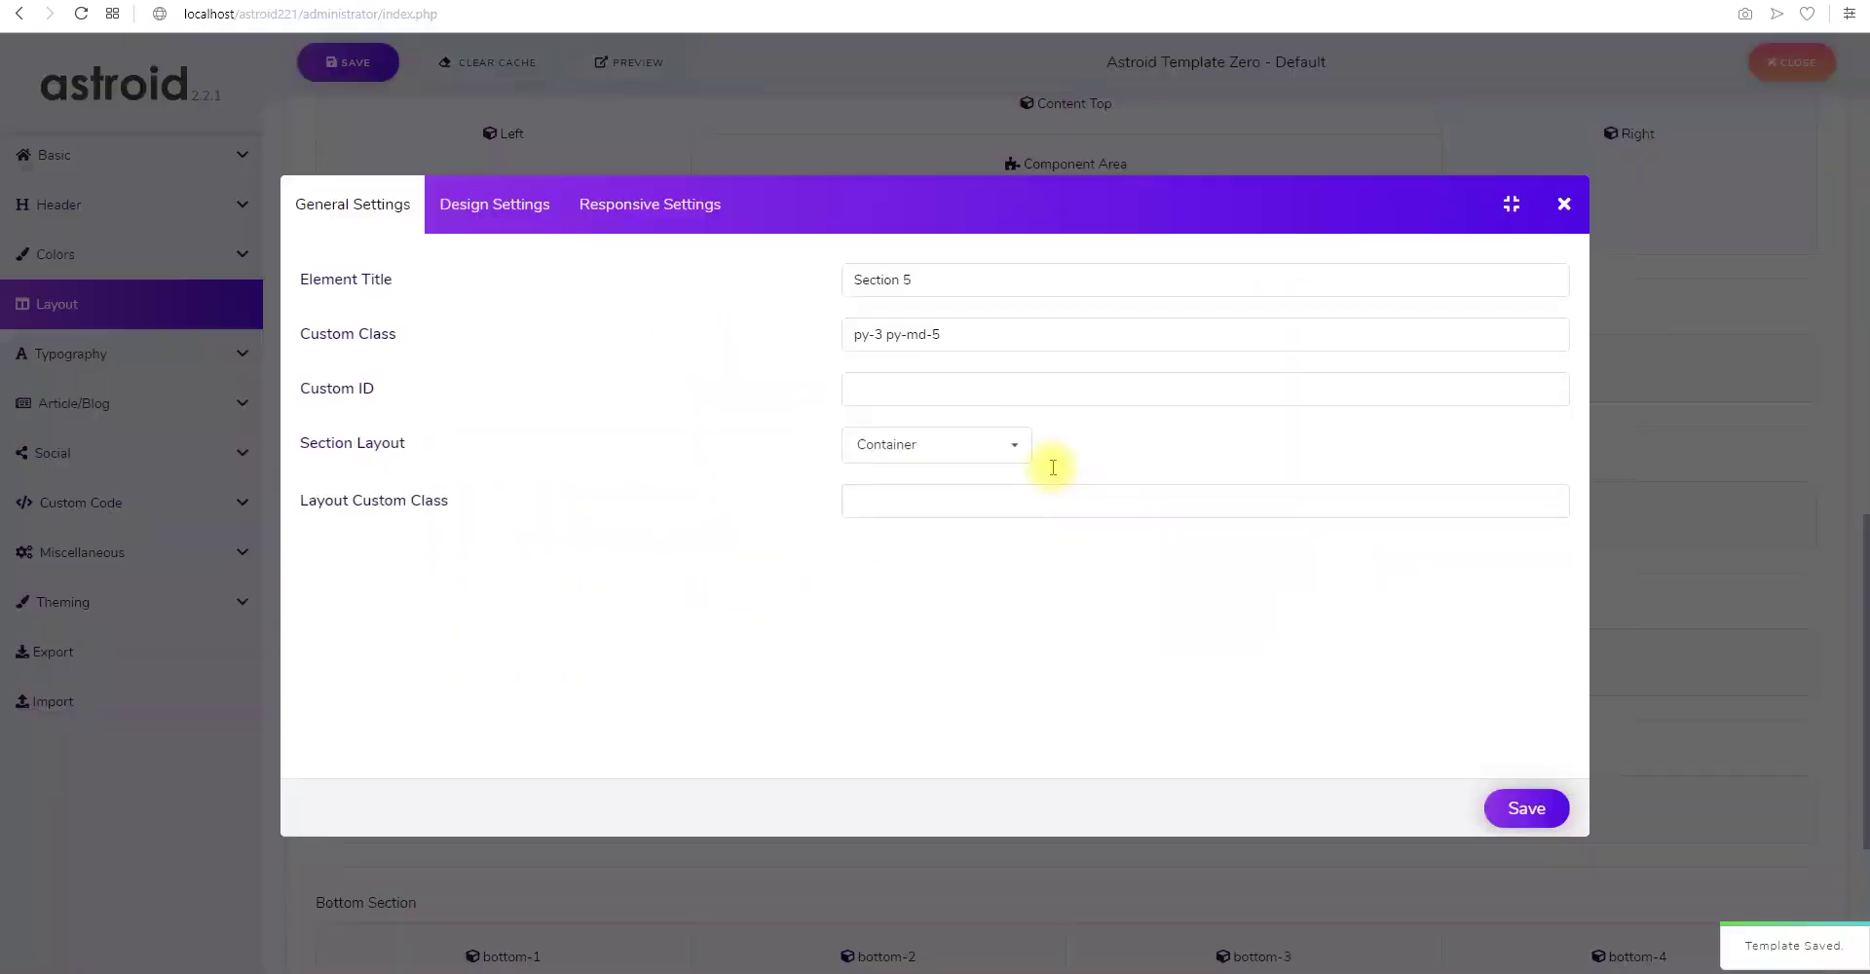
left_click(931, 382)
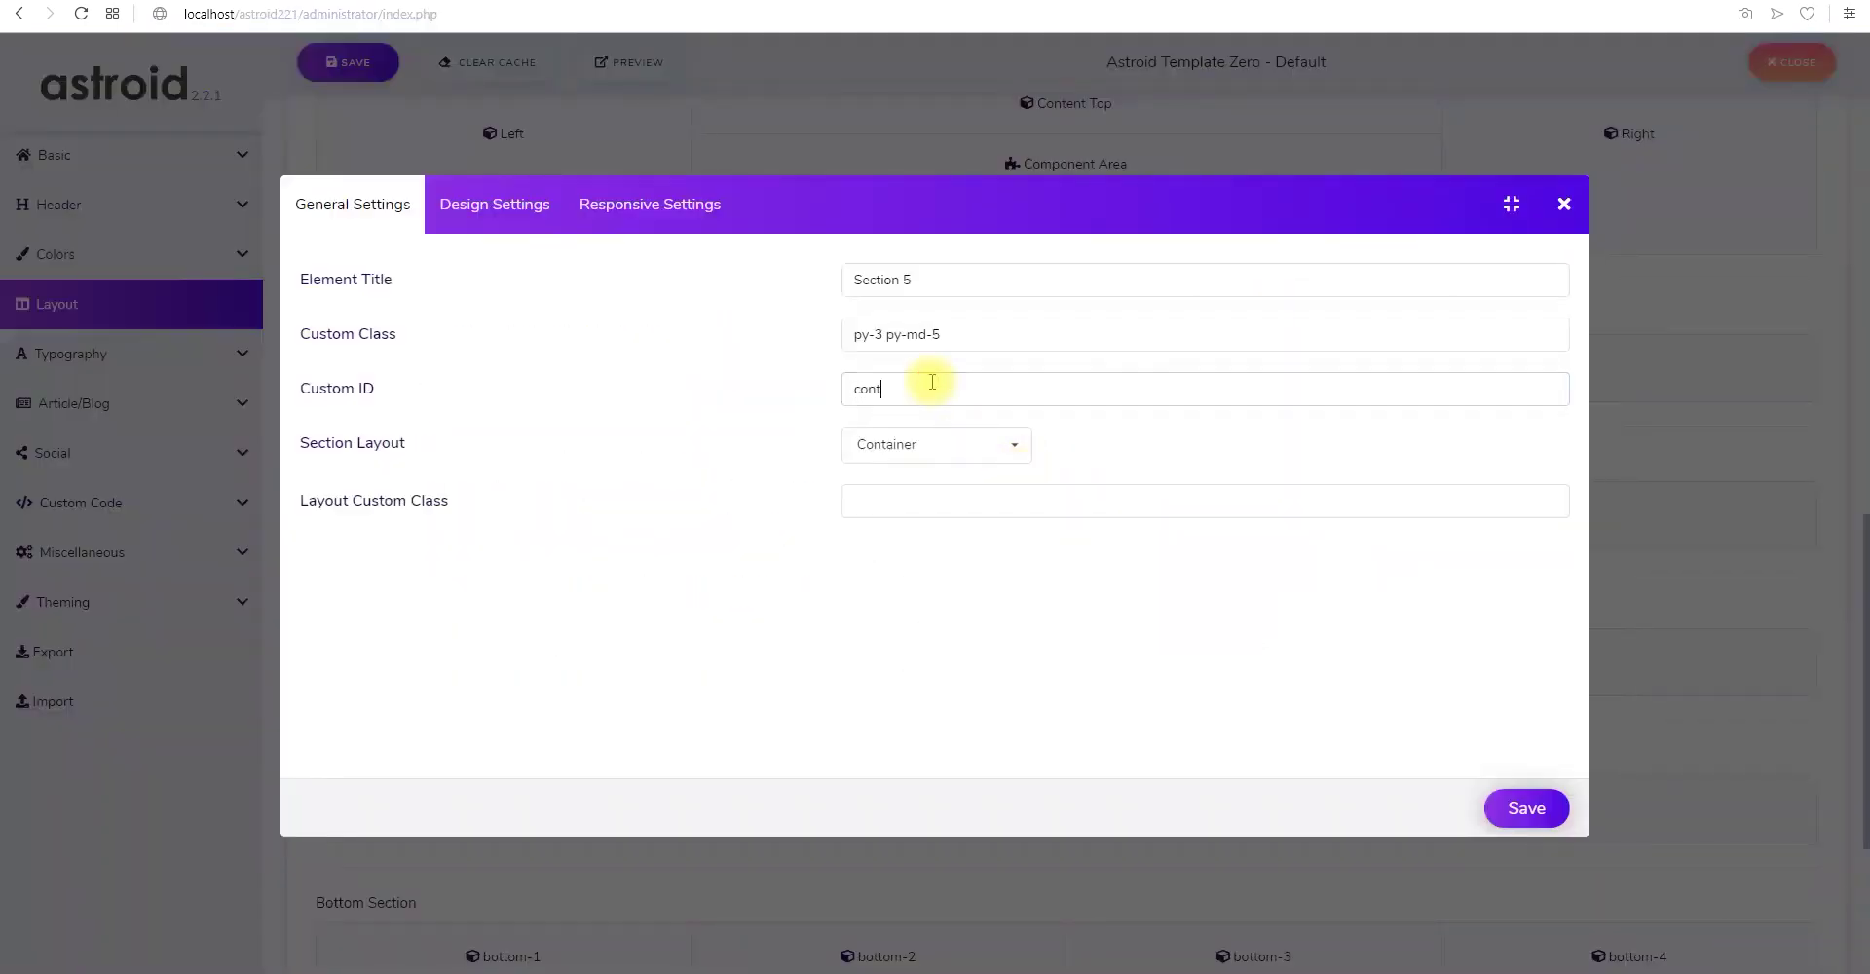
left_click(1522, 810)
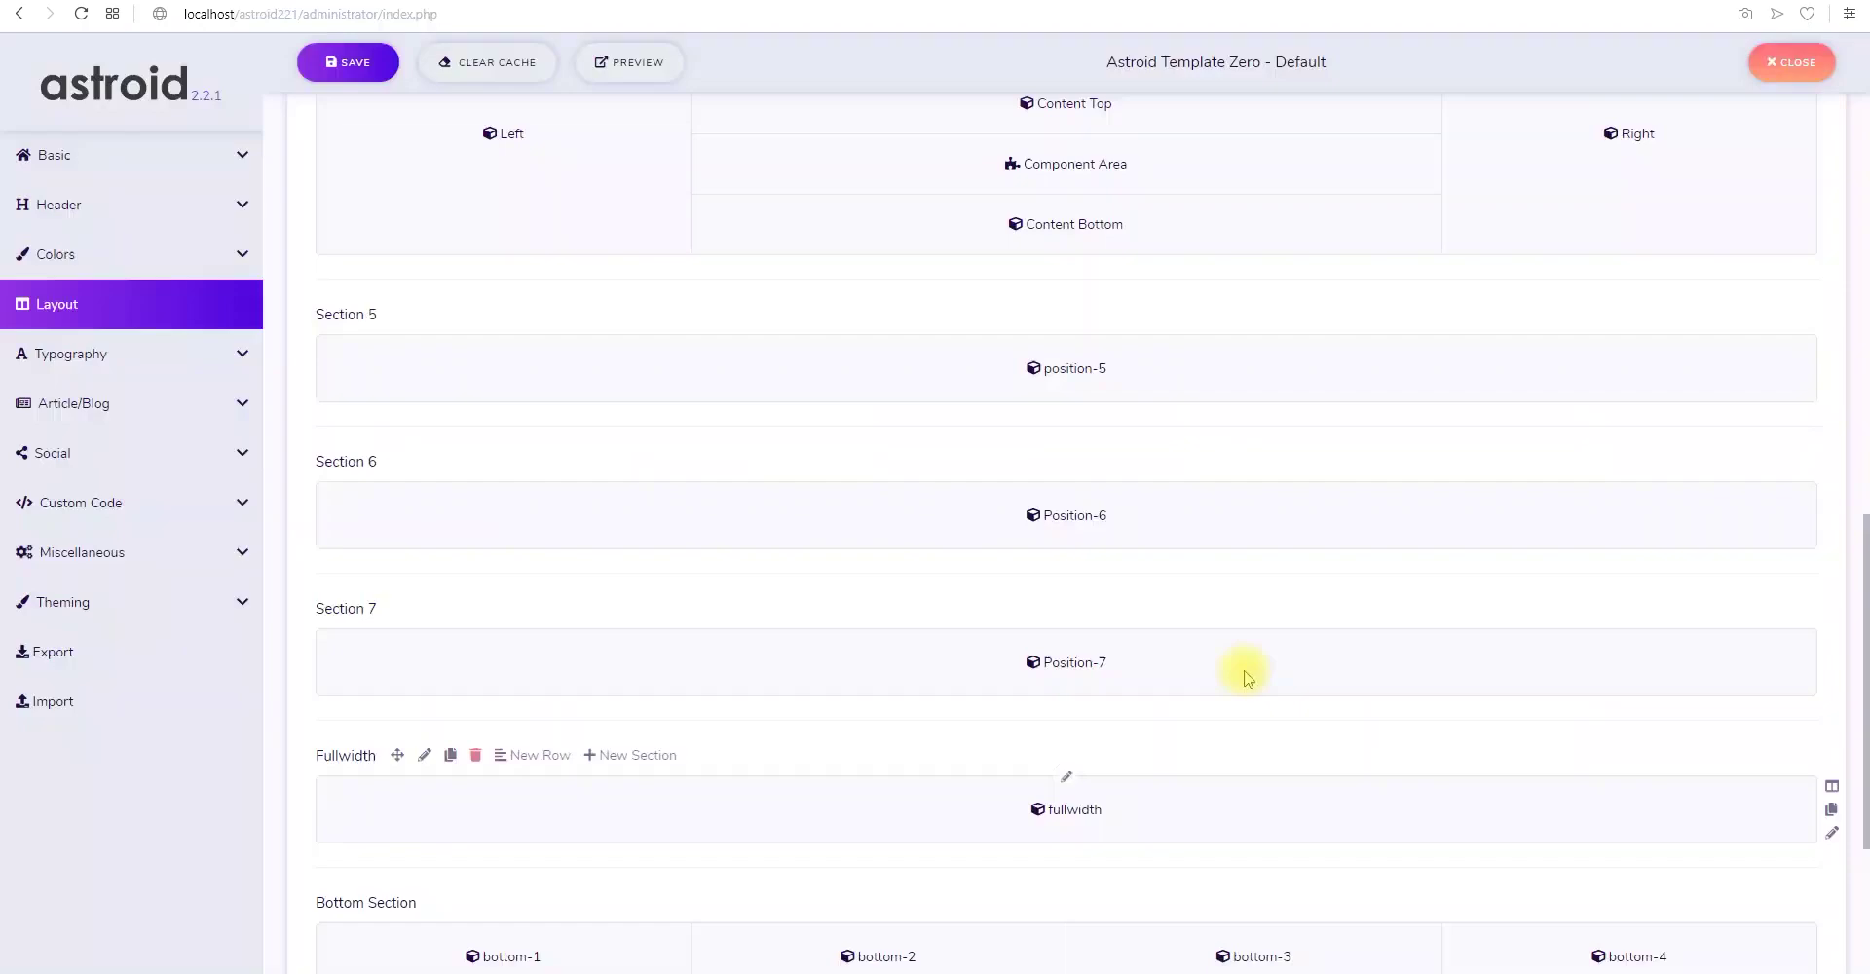
left_click(353, 78)
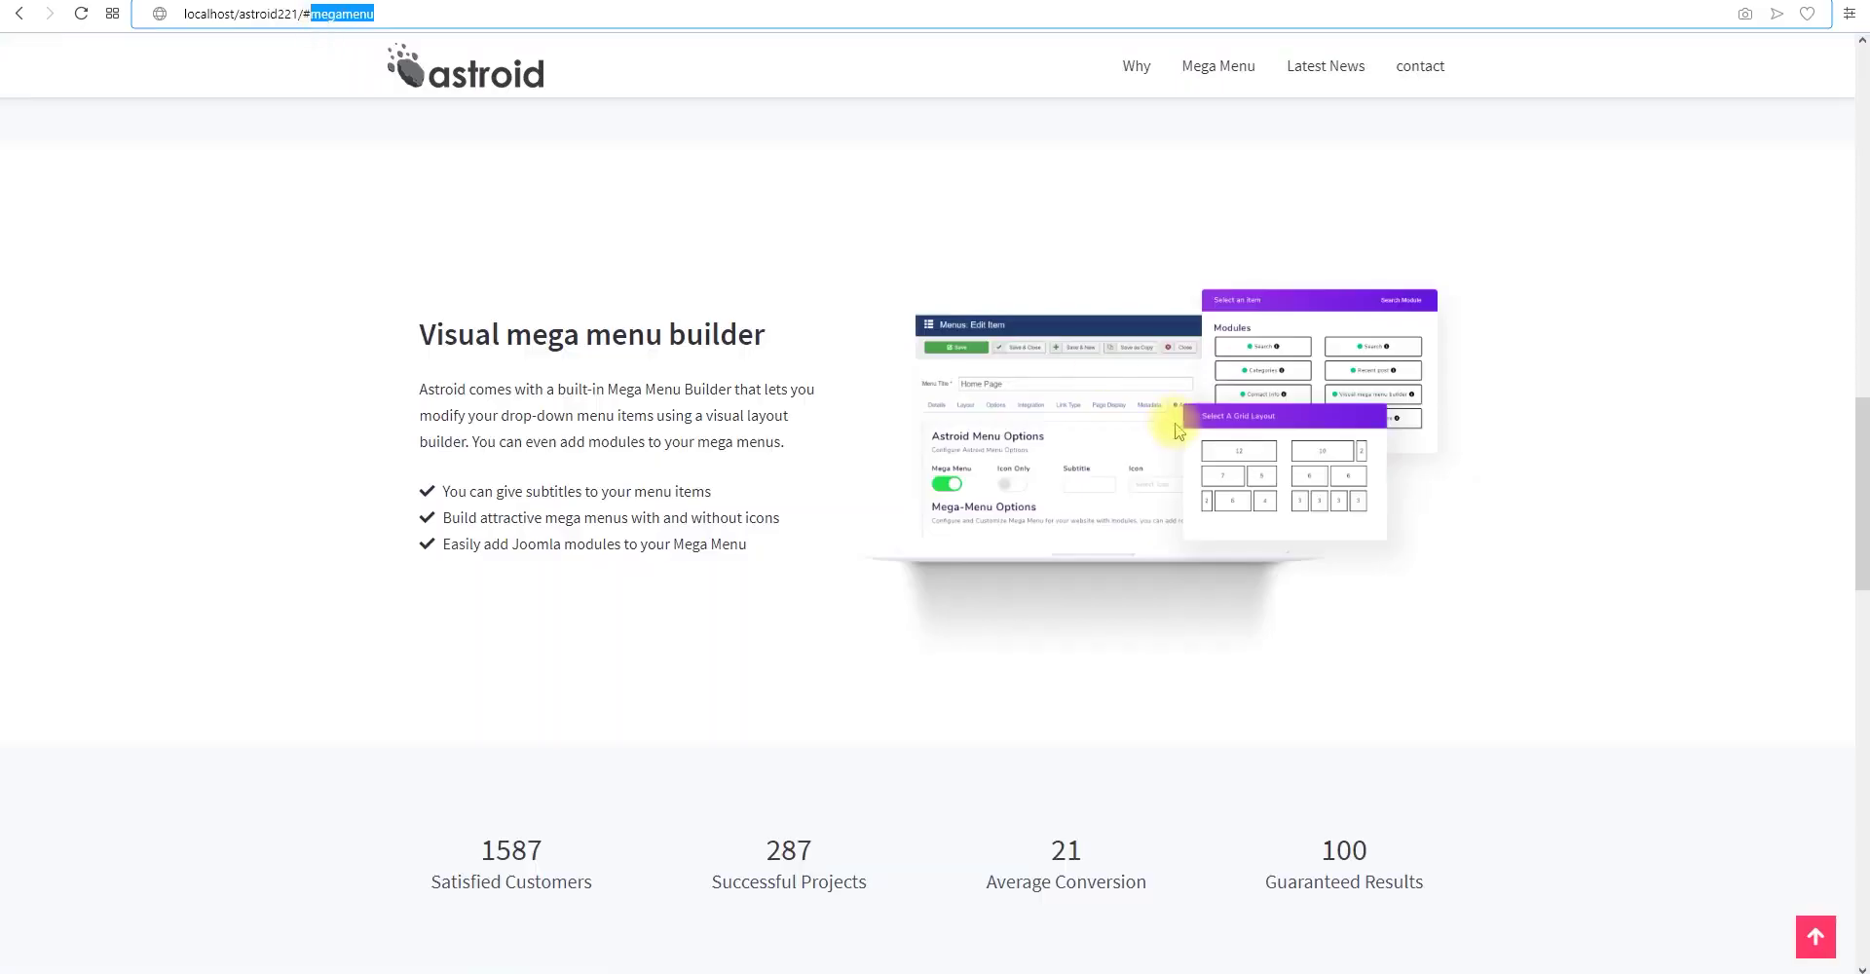
Reload the home page and test the contact, Latest News, Mega Menu and Why links in its header menu
key("Return")
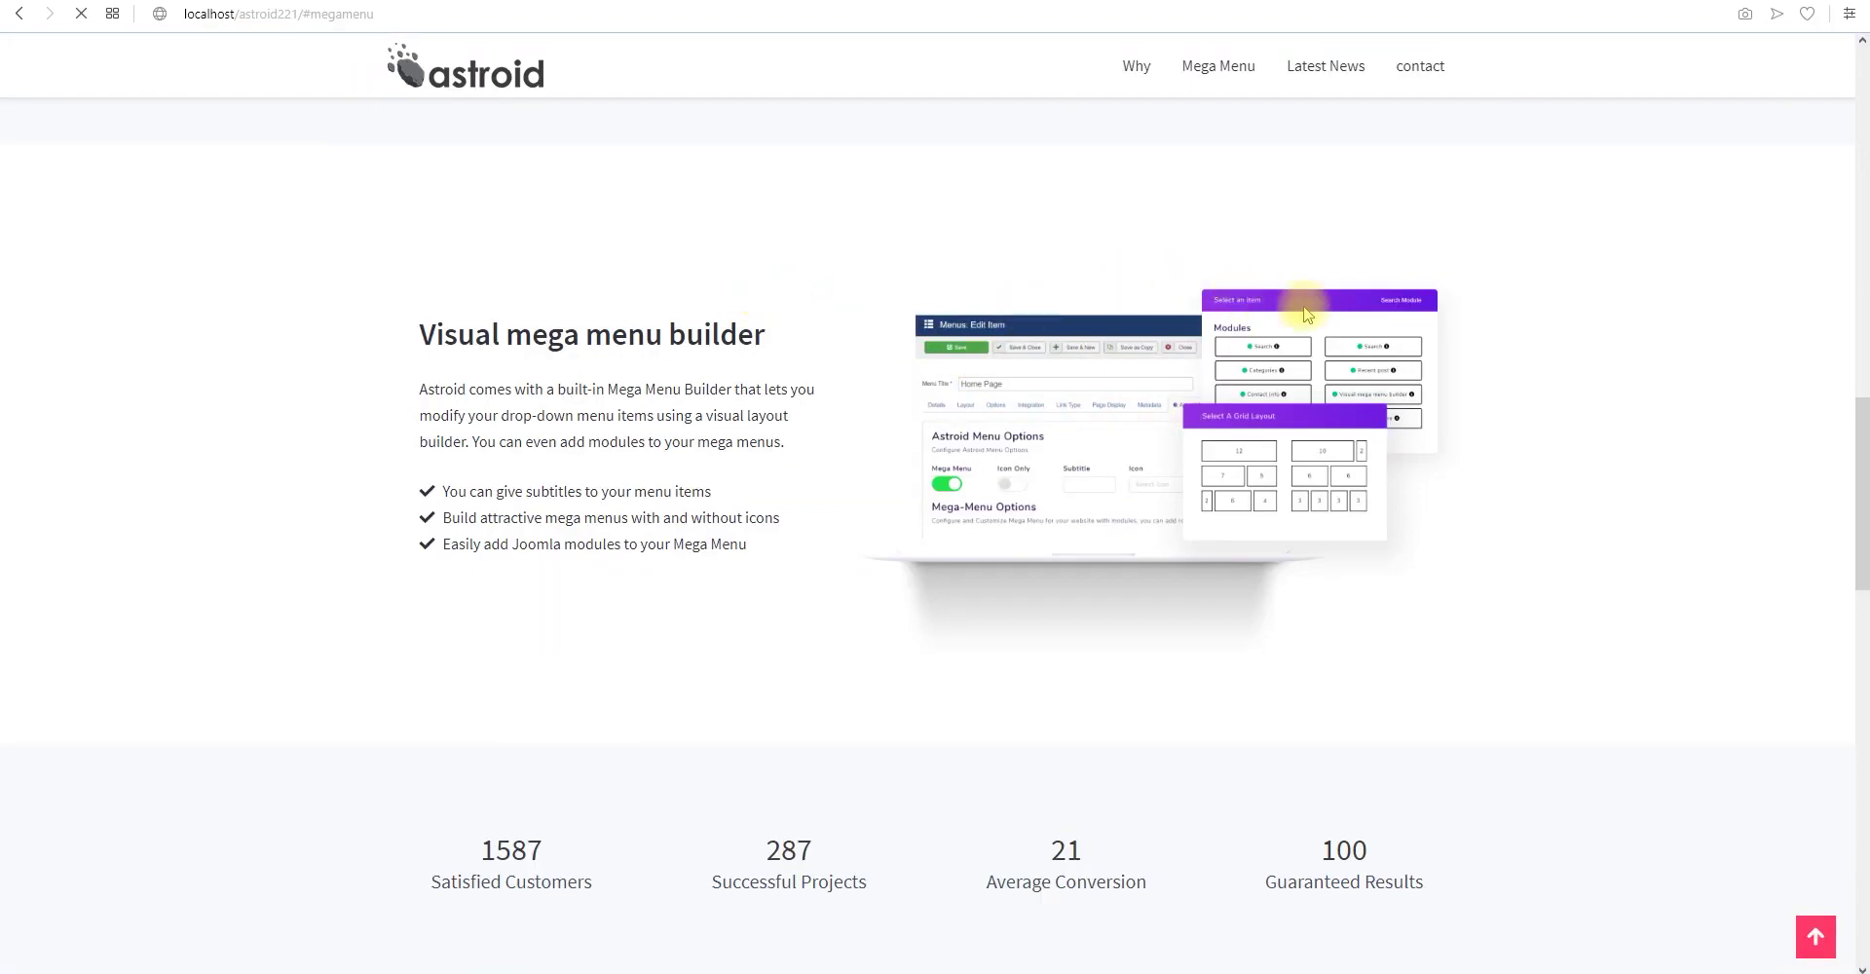
scroll(1414, 127, "up", 1)
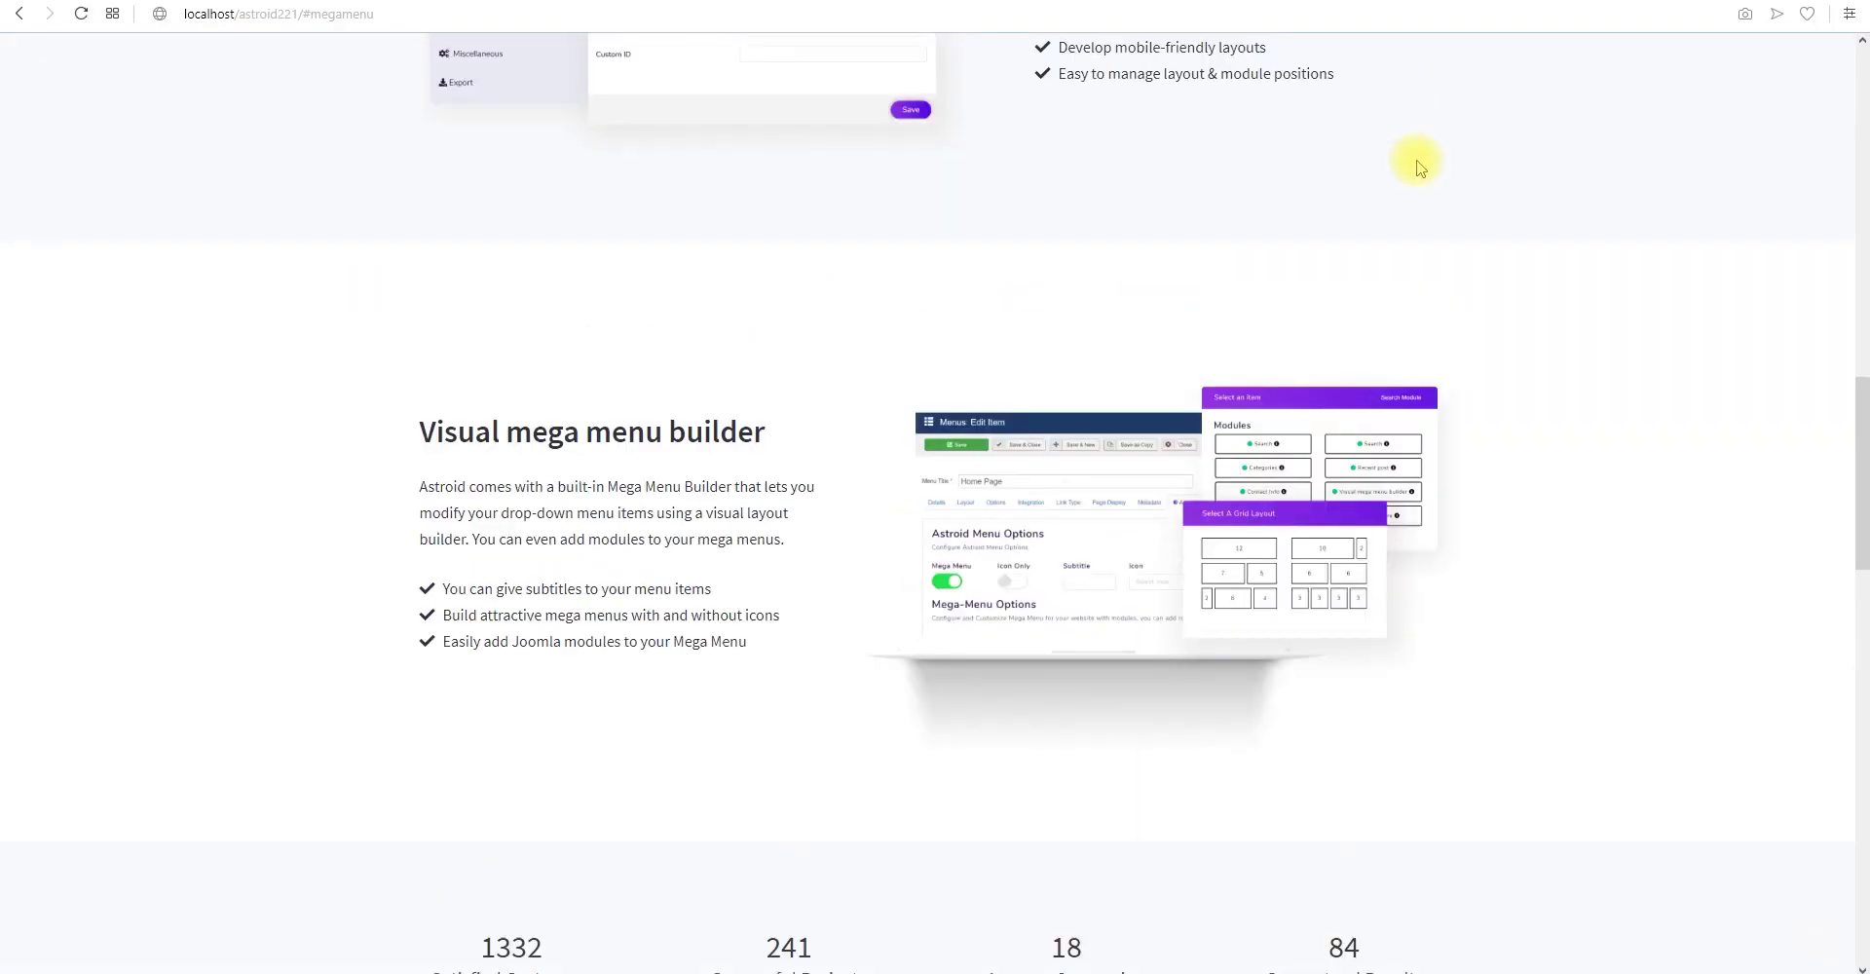
left_click(1423, 69)
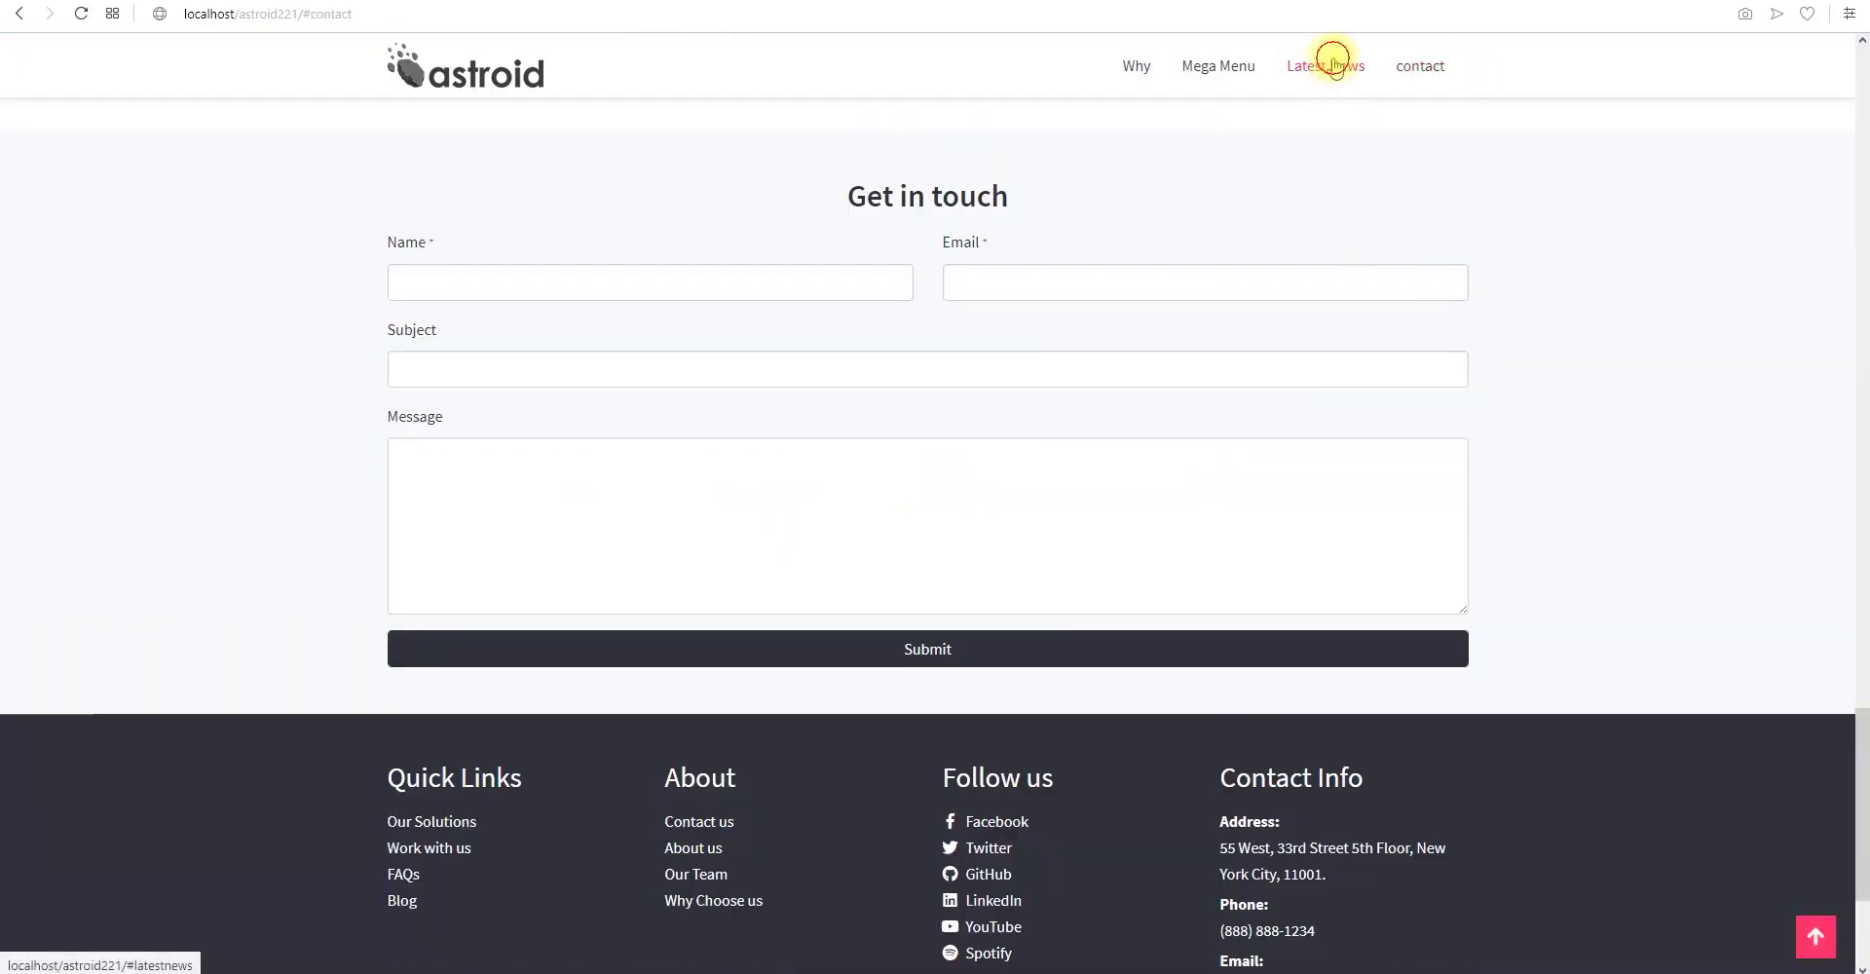
left_click(1326, 66)
left_click(1215, 65)
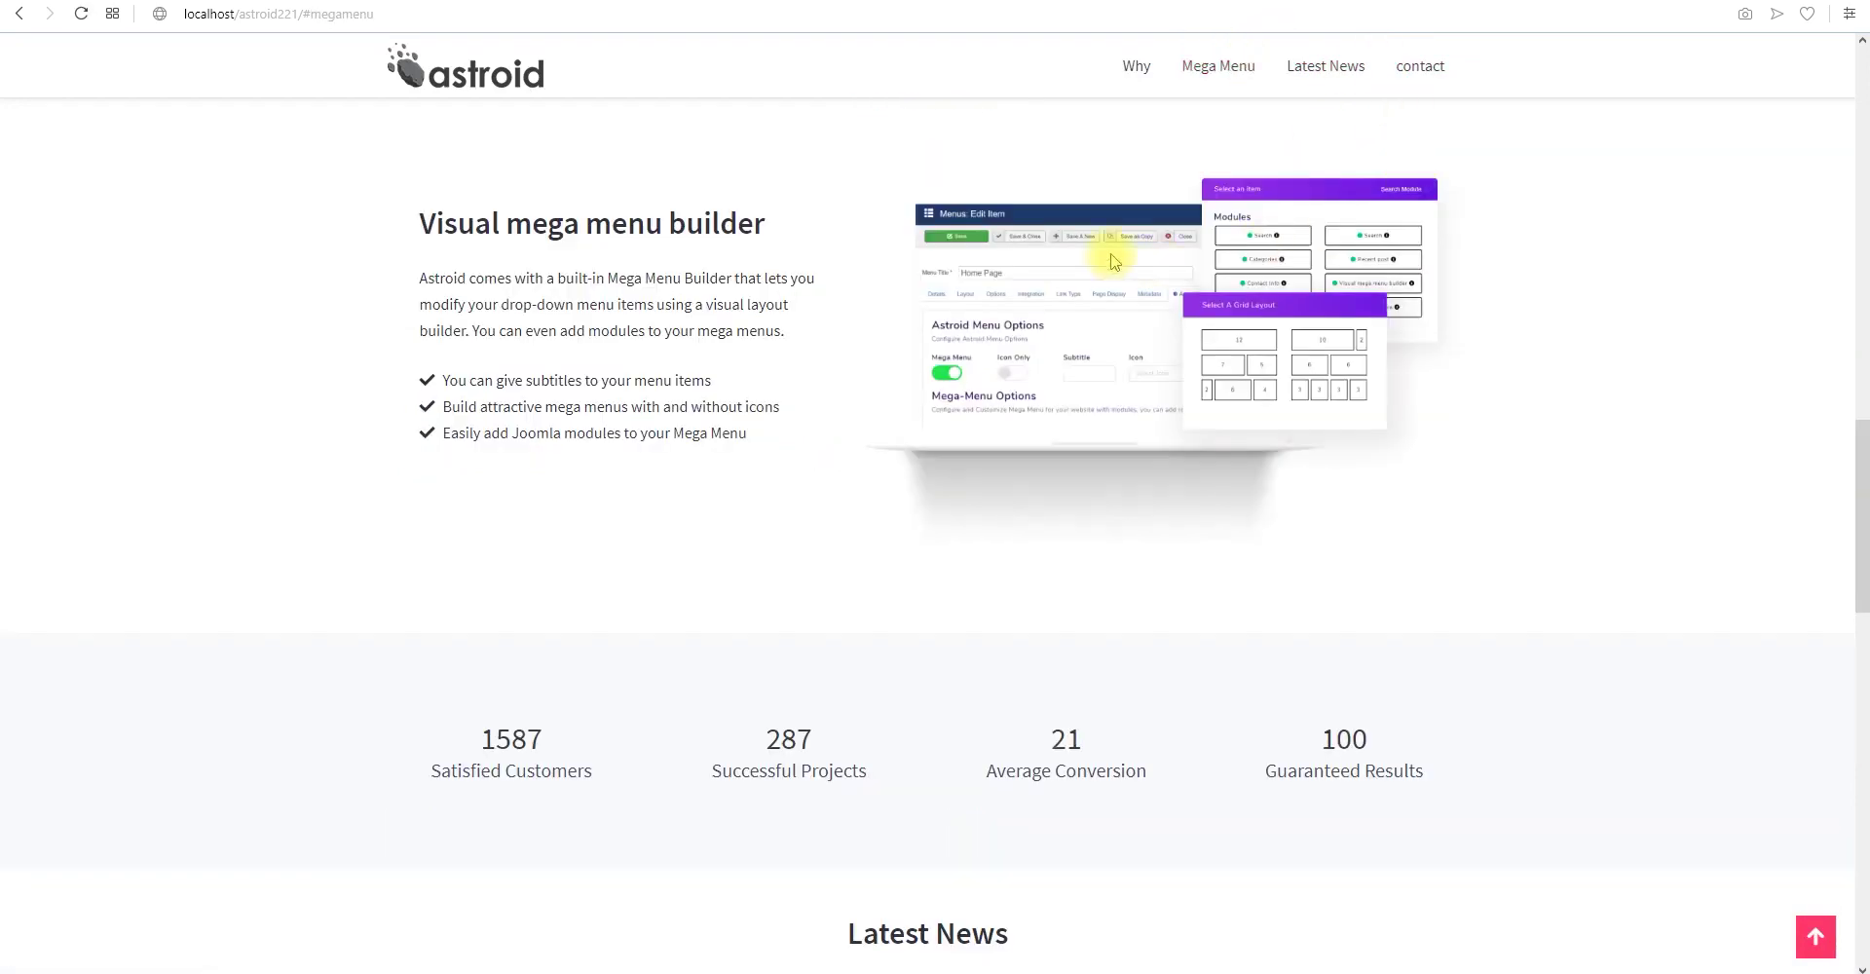
left_click(1133, 68)
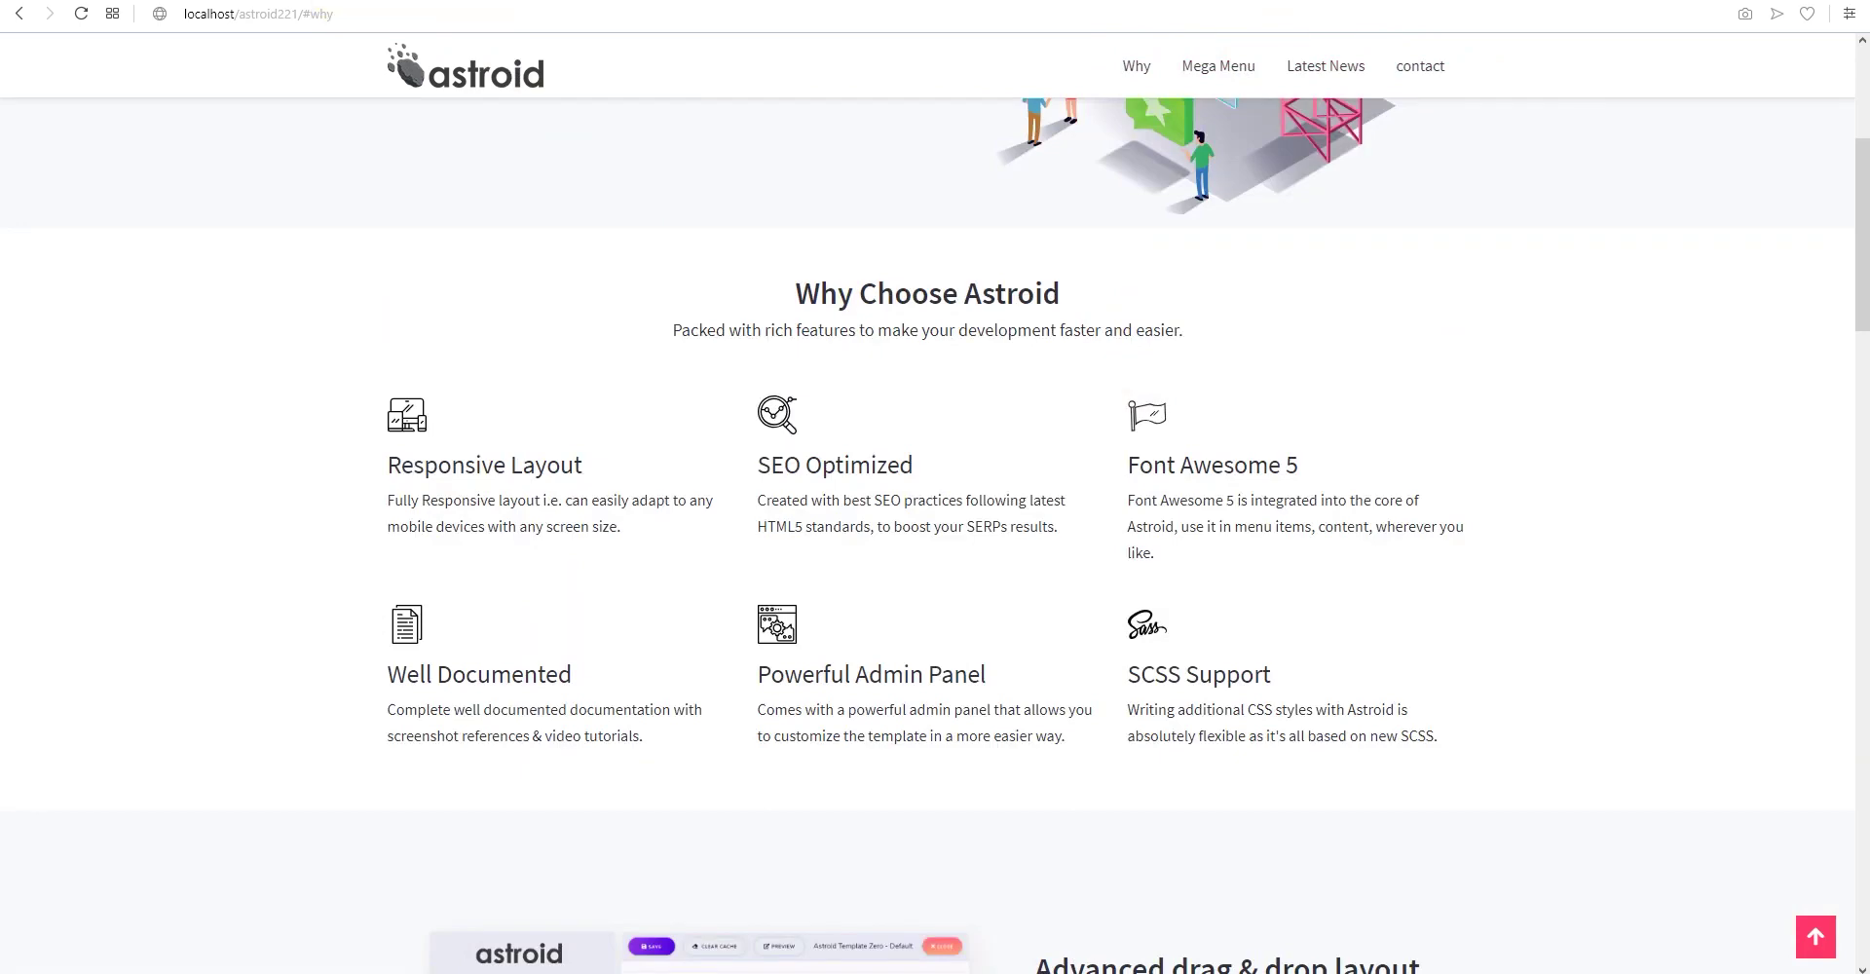
left_click(1194, 76)
left_click(1130, 62)
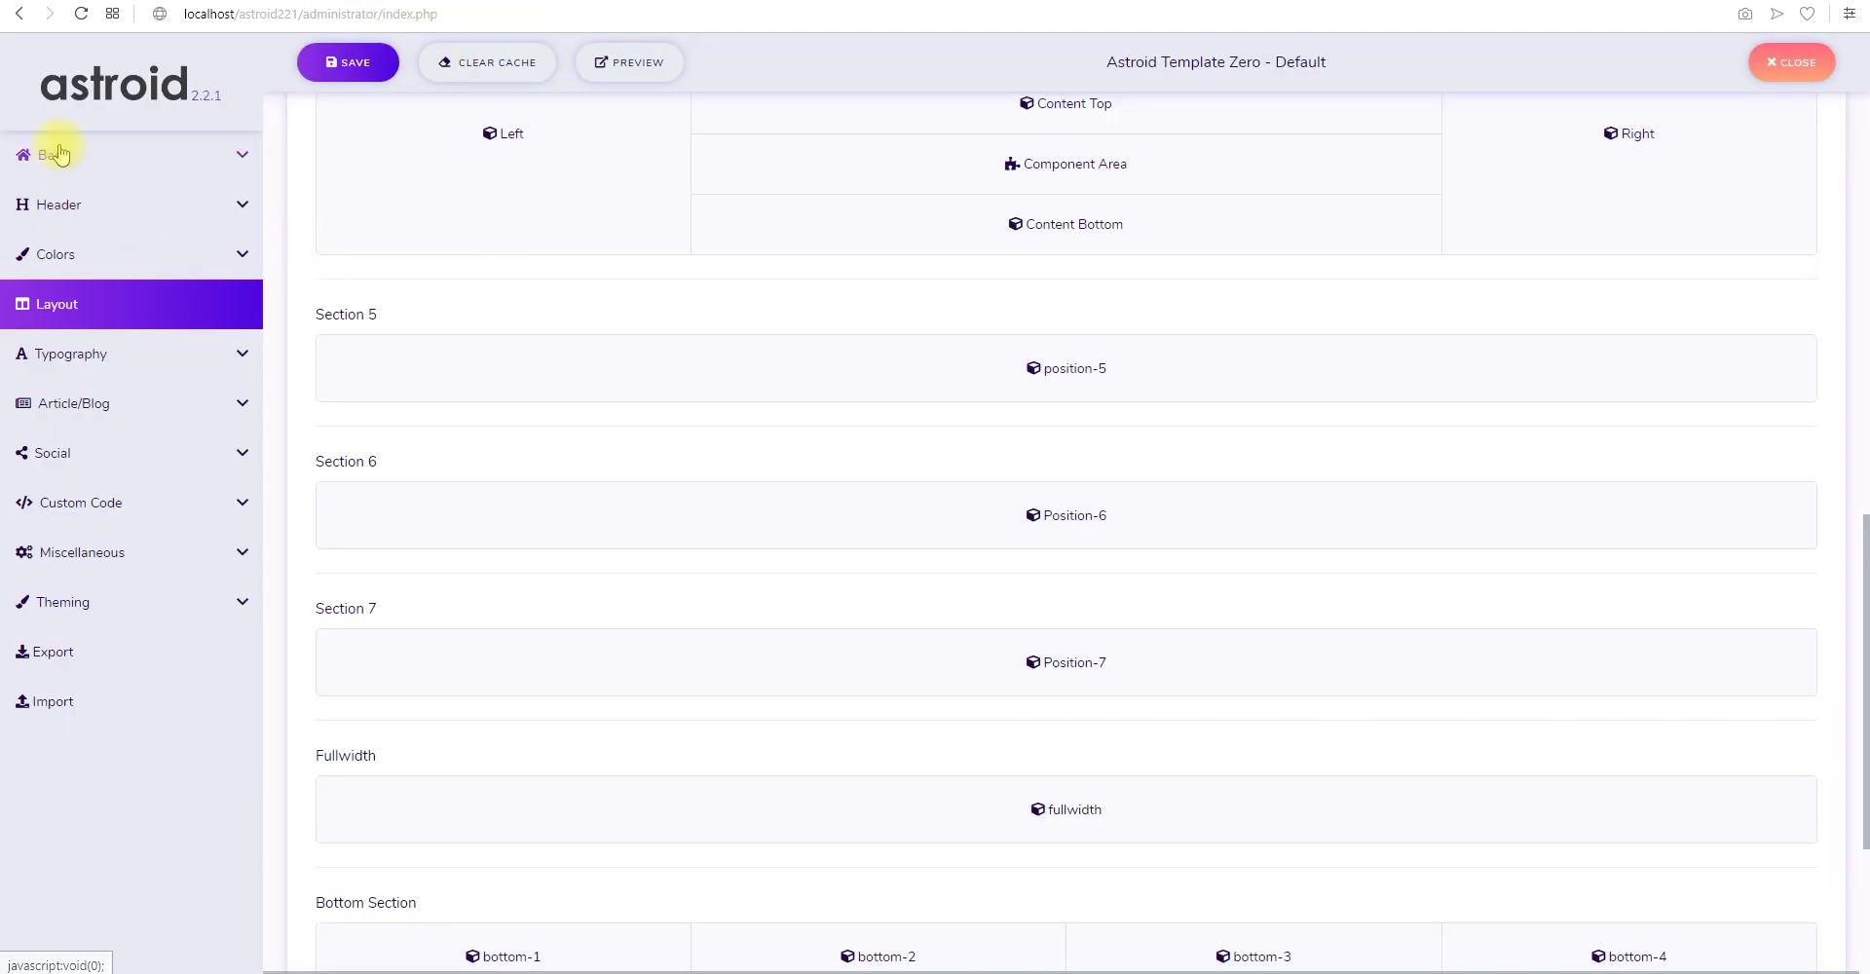
Enable Smooth Scroll in the template's basic settings with a scroll speed of 500 ms, save the template and clear the cache
left_click(59, 154)
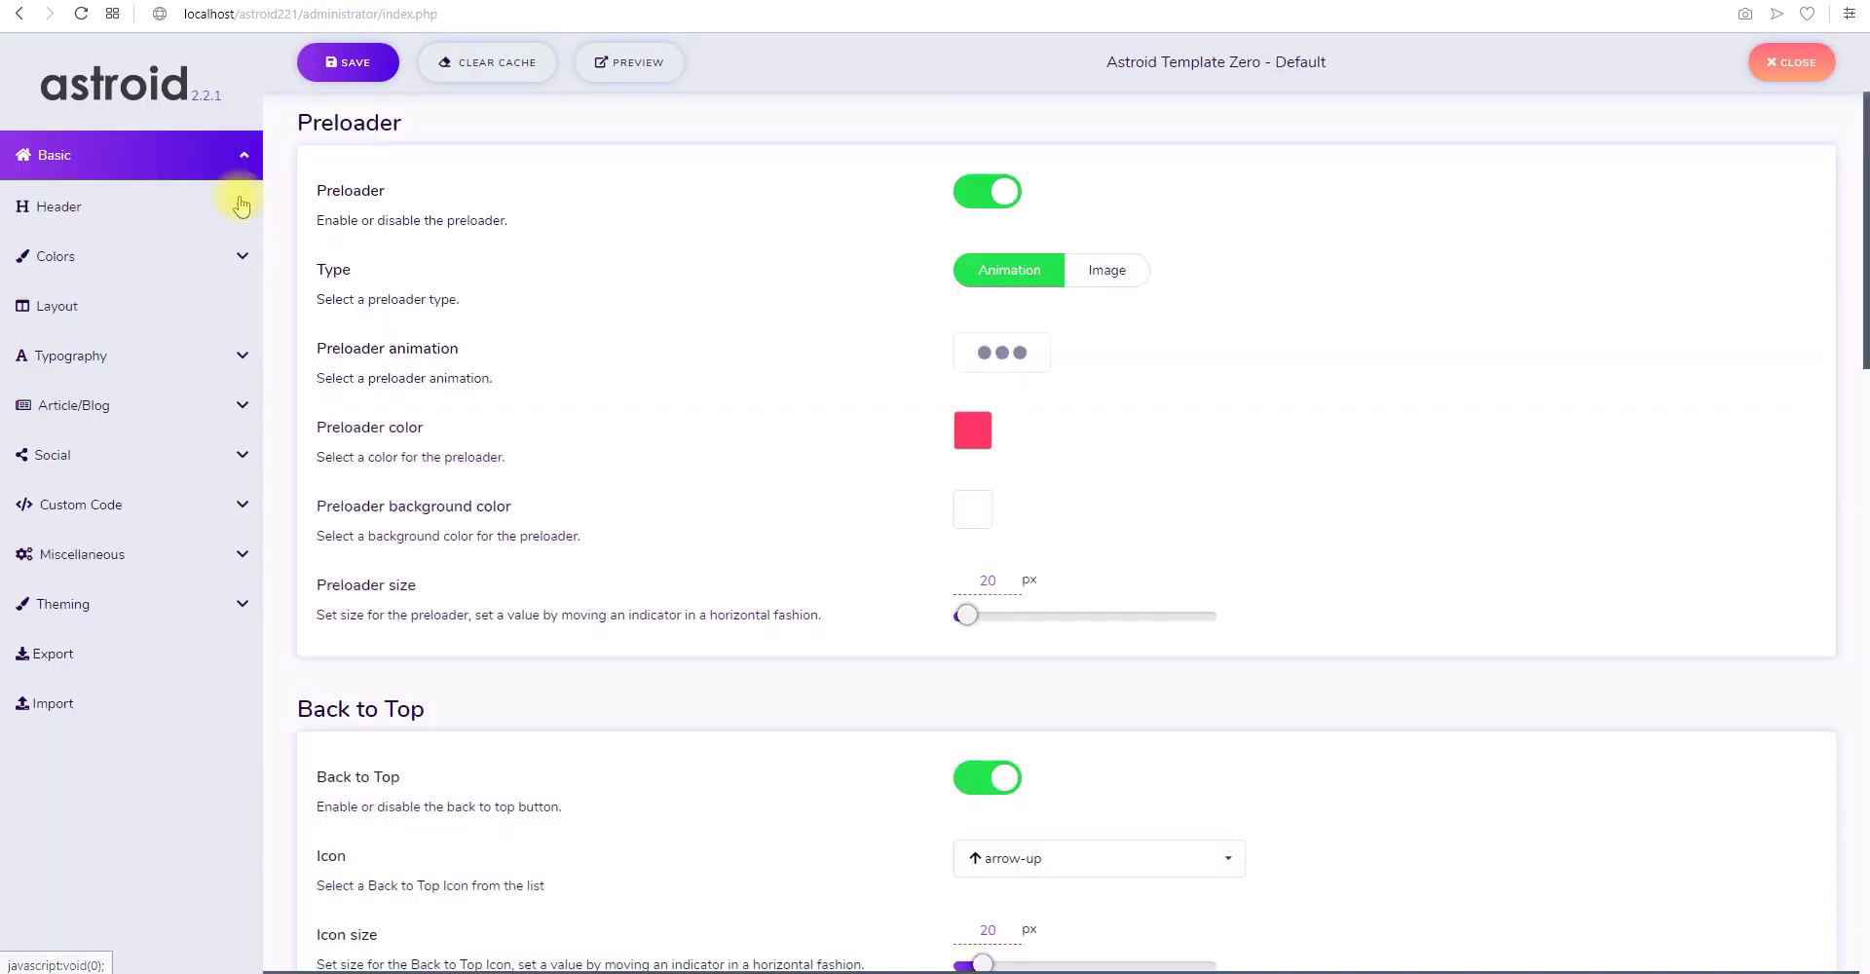
scroll(701, 471, "down", 2)
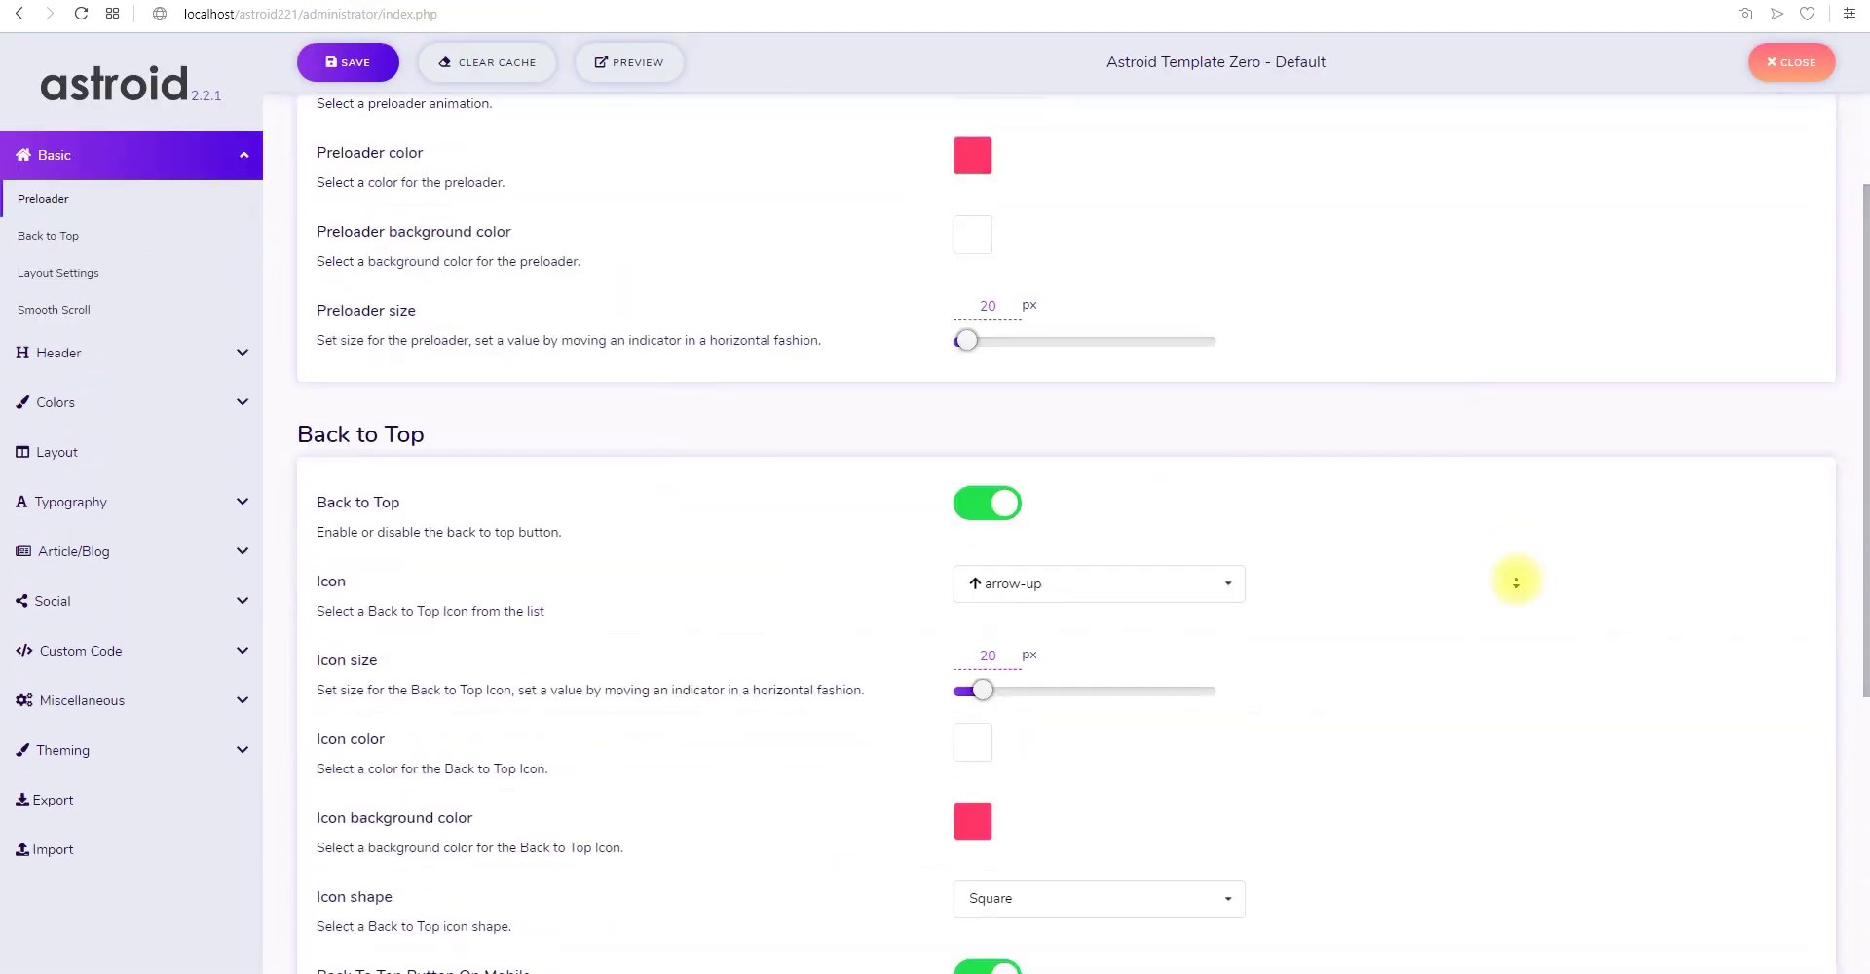
scroll(1515, 583, "down", 5)
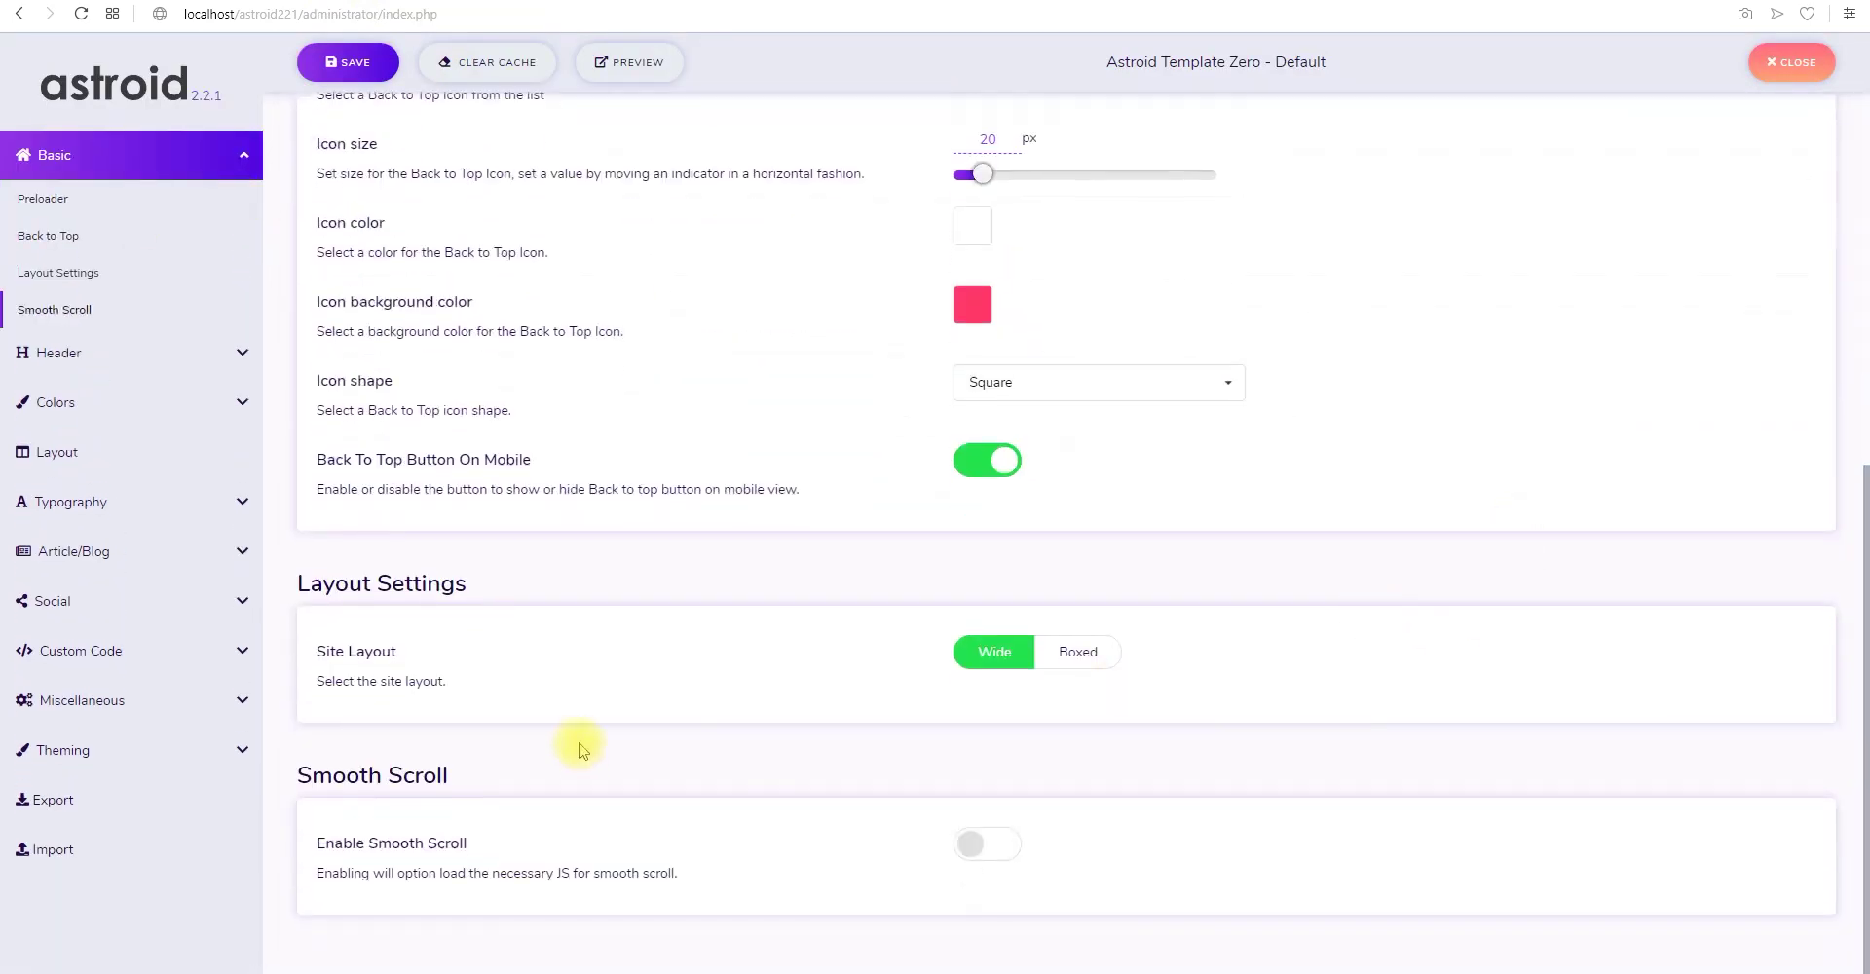
left_click(977, 850)
scroll(684, 760, "down", 1)
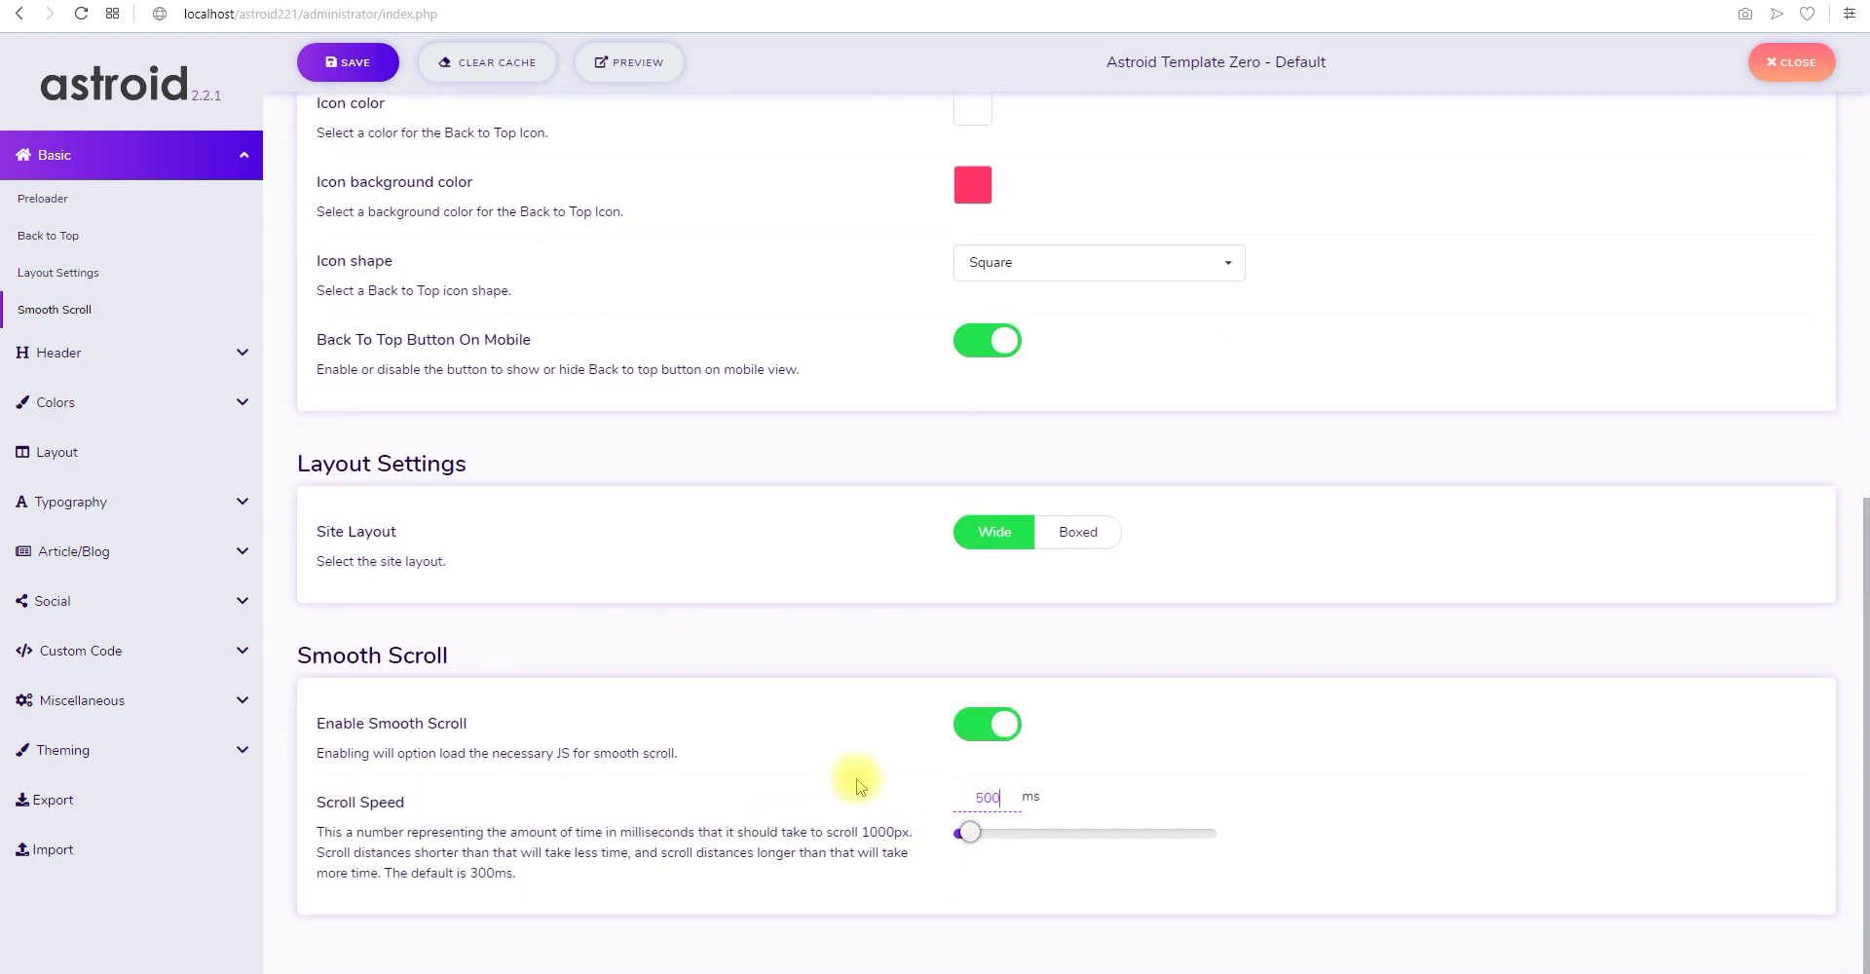
left_click(331, 61)
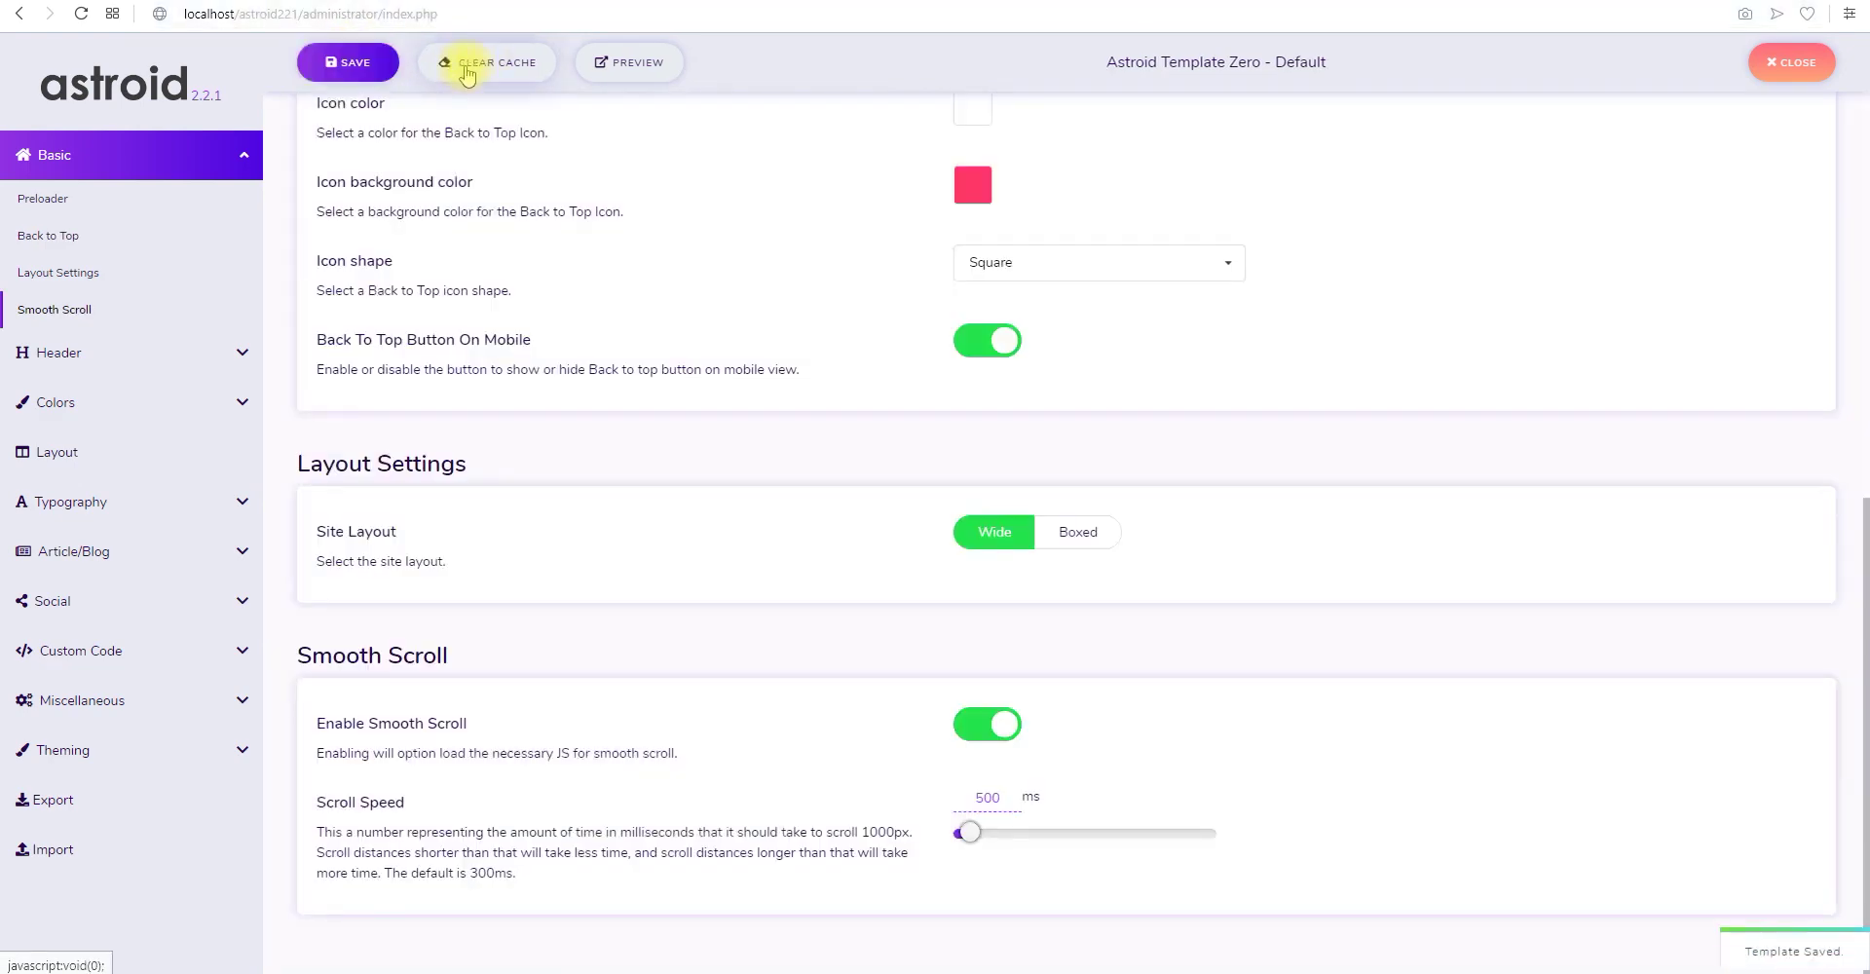
left_click(467, 75)
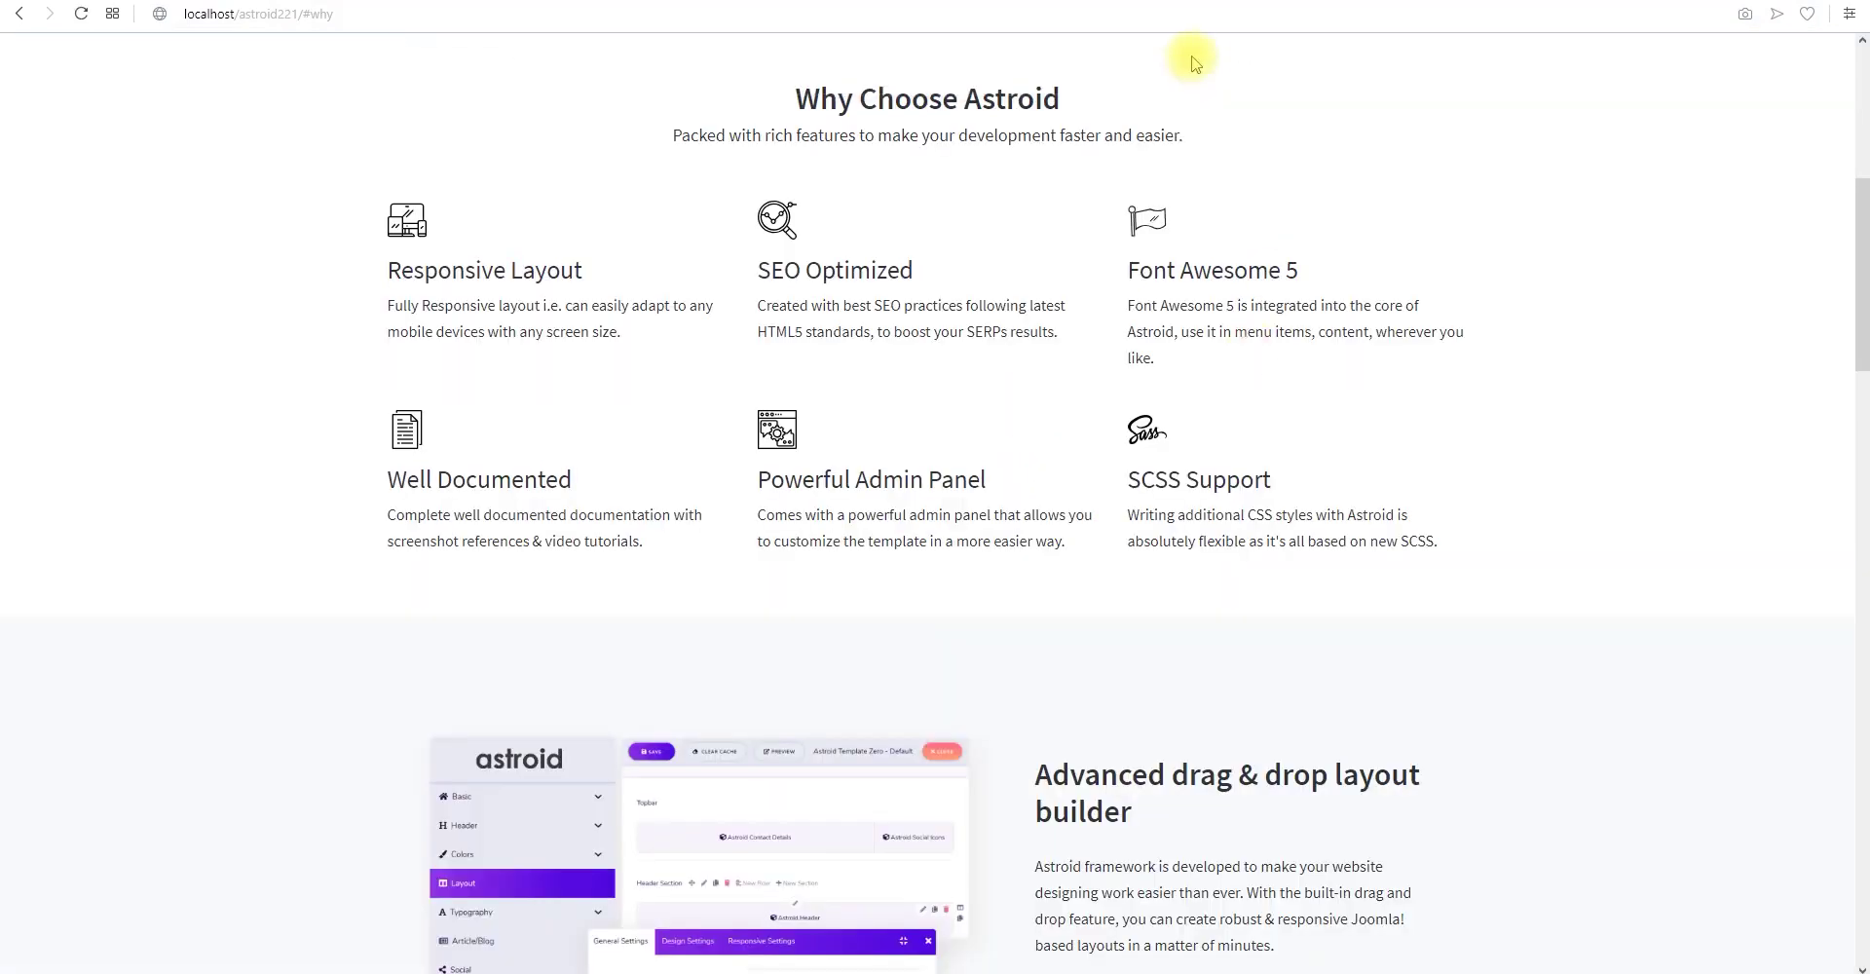
Test scrolling on the home page with the Mega Menu, Latest News, Why and contact links in the header menu
left_click(1217, 78)
left_click(1322, 65)
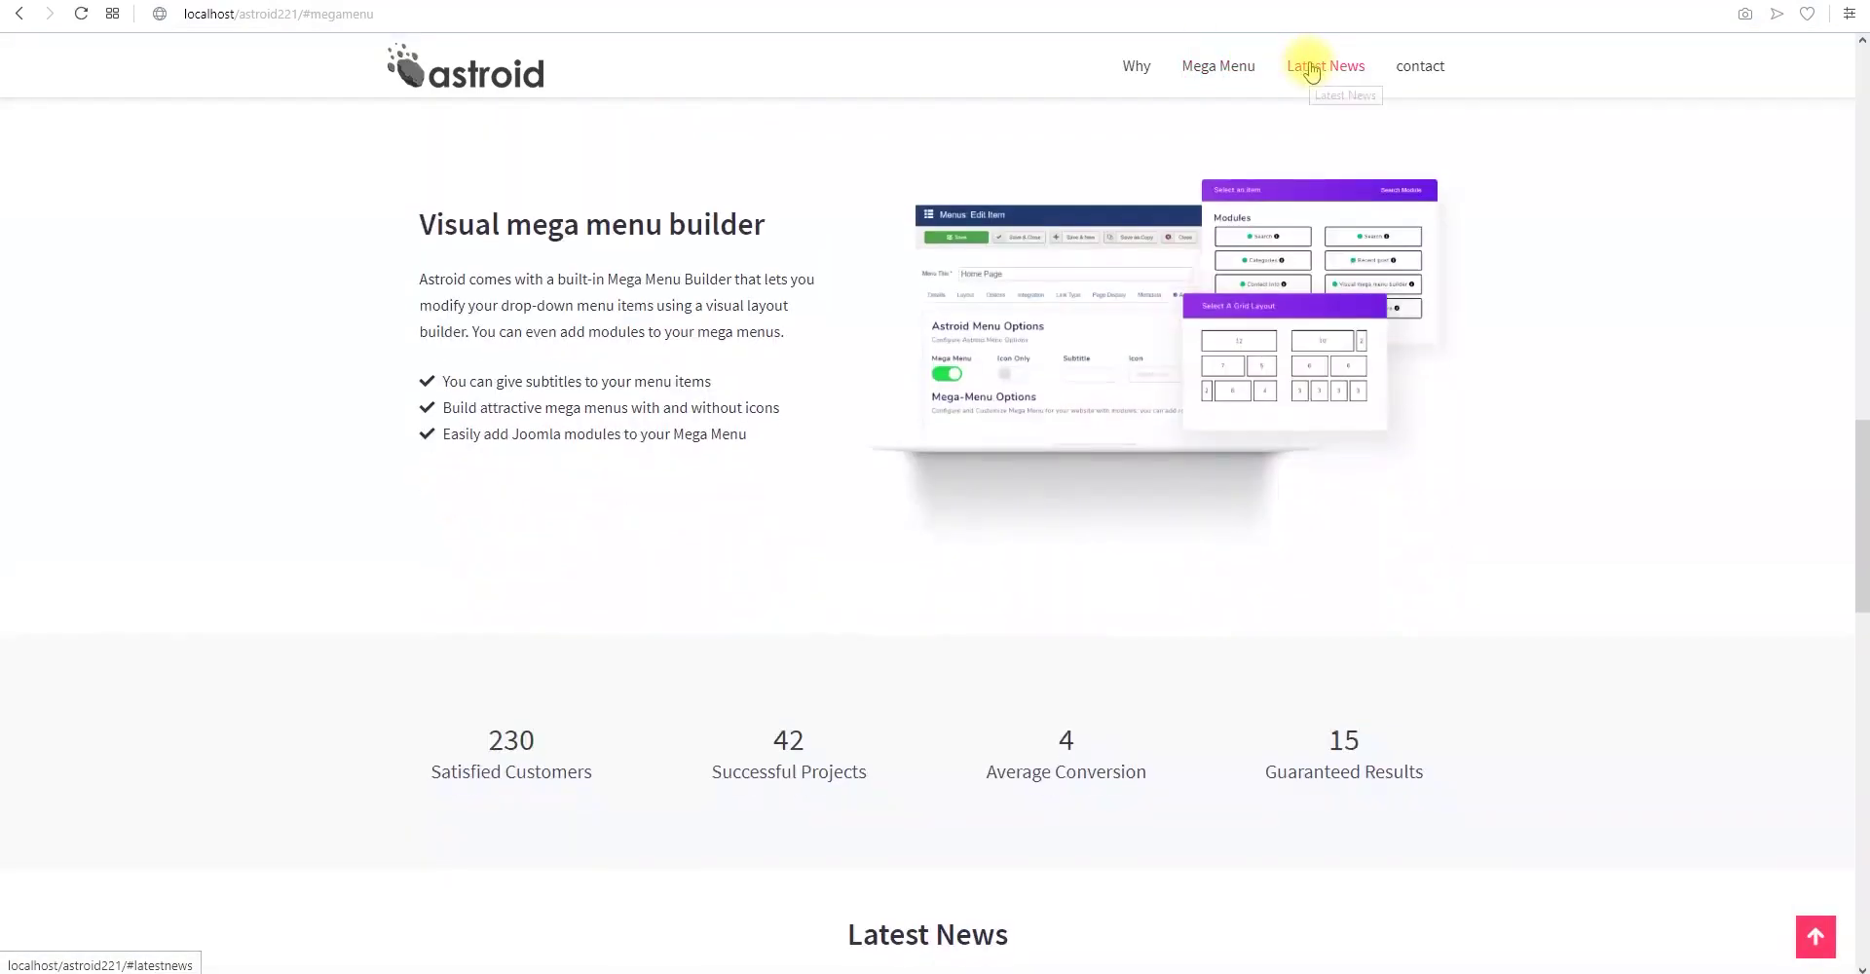
left_click(1136, 68)
left_click(1420, 66)
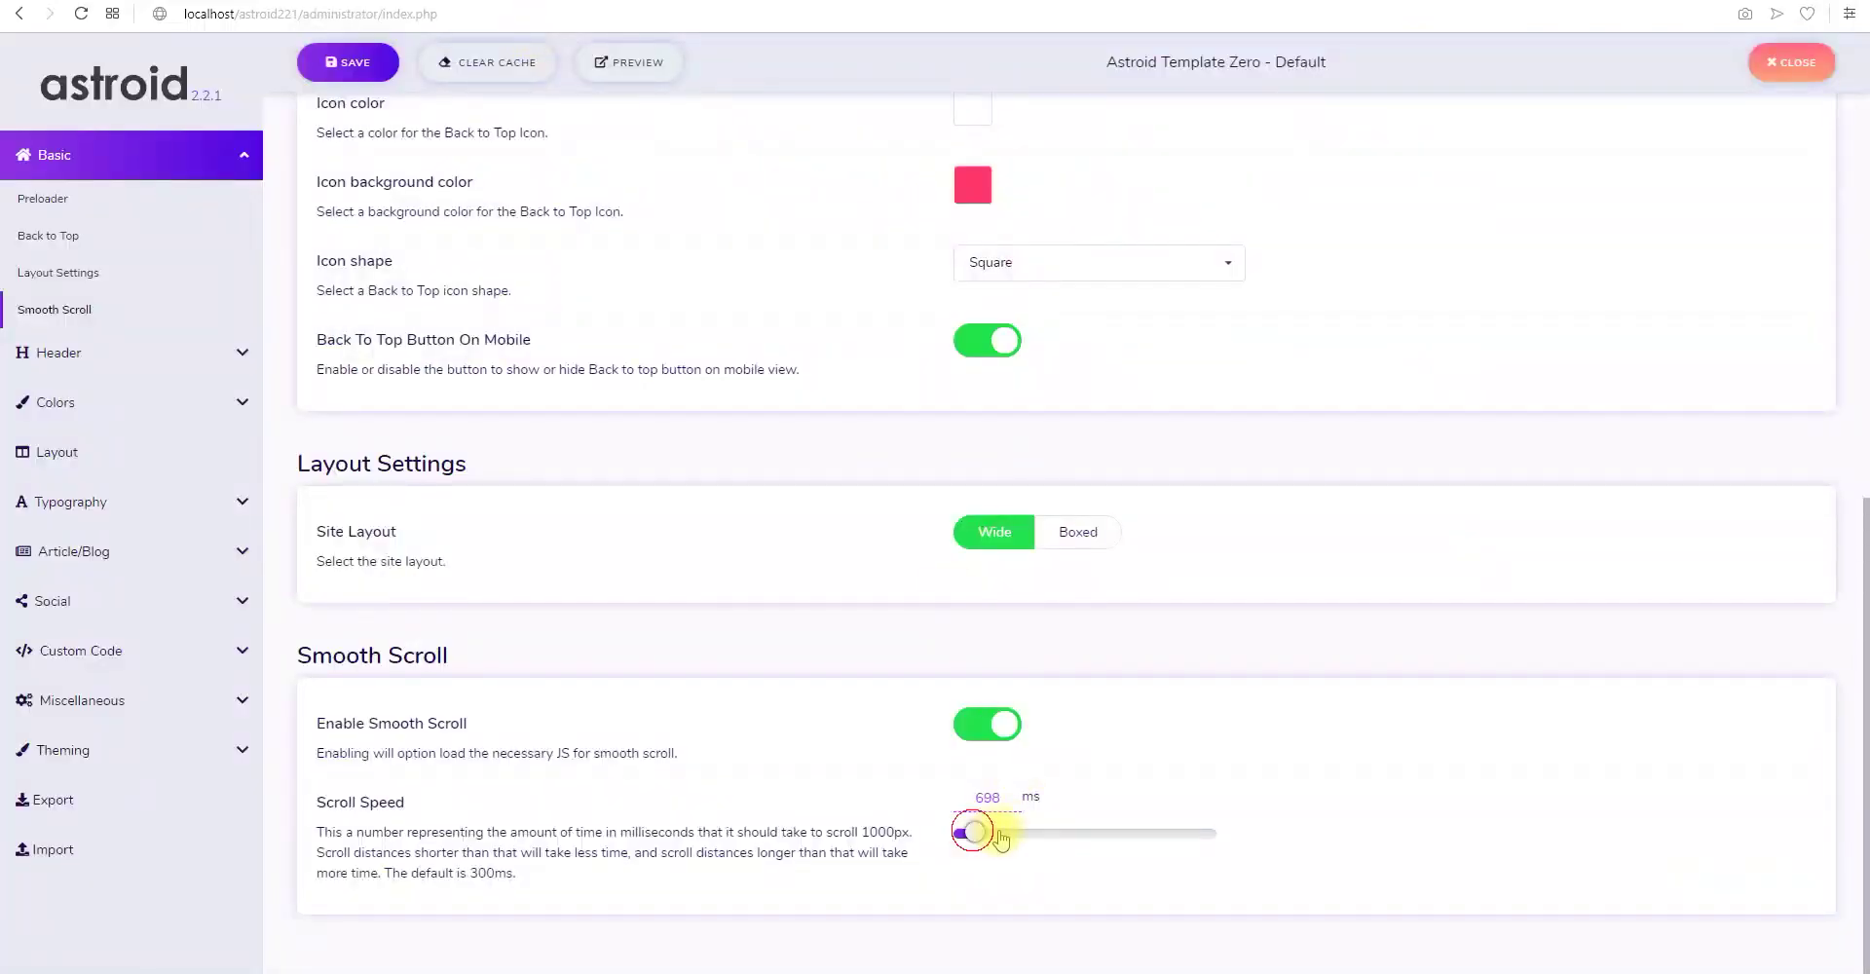
Raise the Smooth Scroll speed to about 3735 ms and retest the Latest News link on the home page
left_click_drag(1000, 835, 1088, 837)
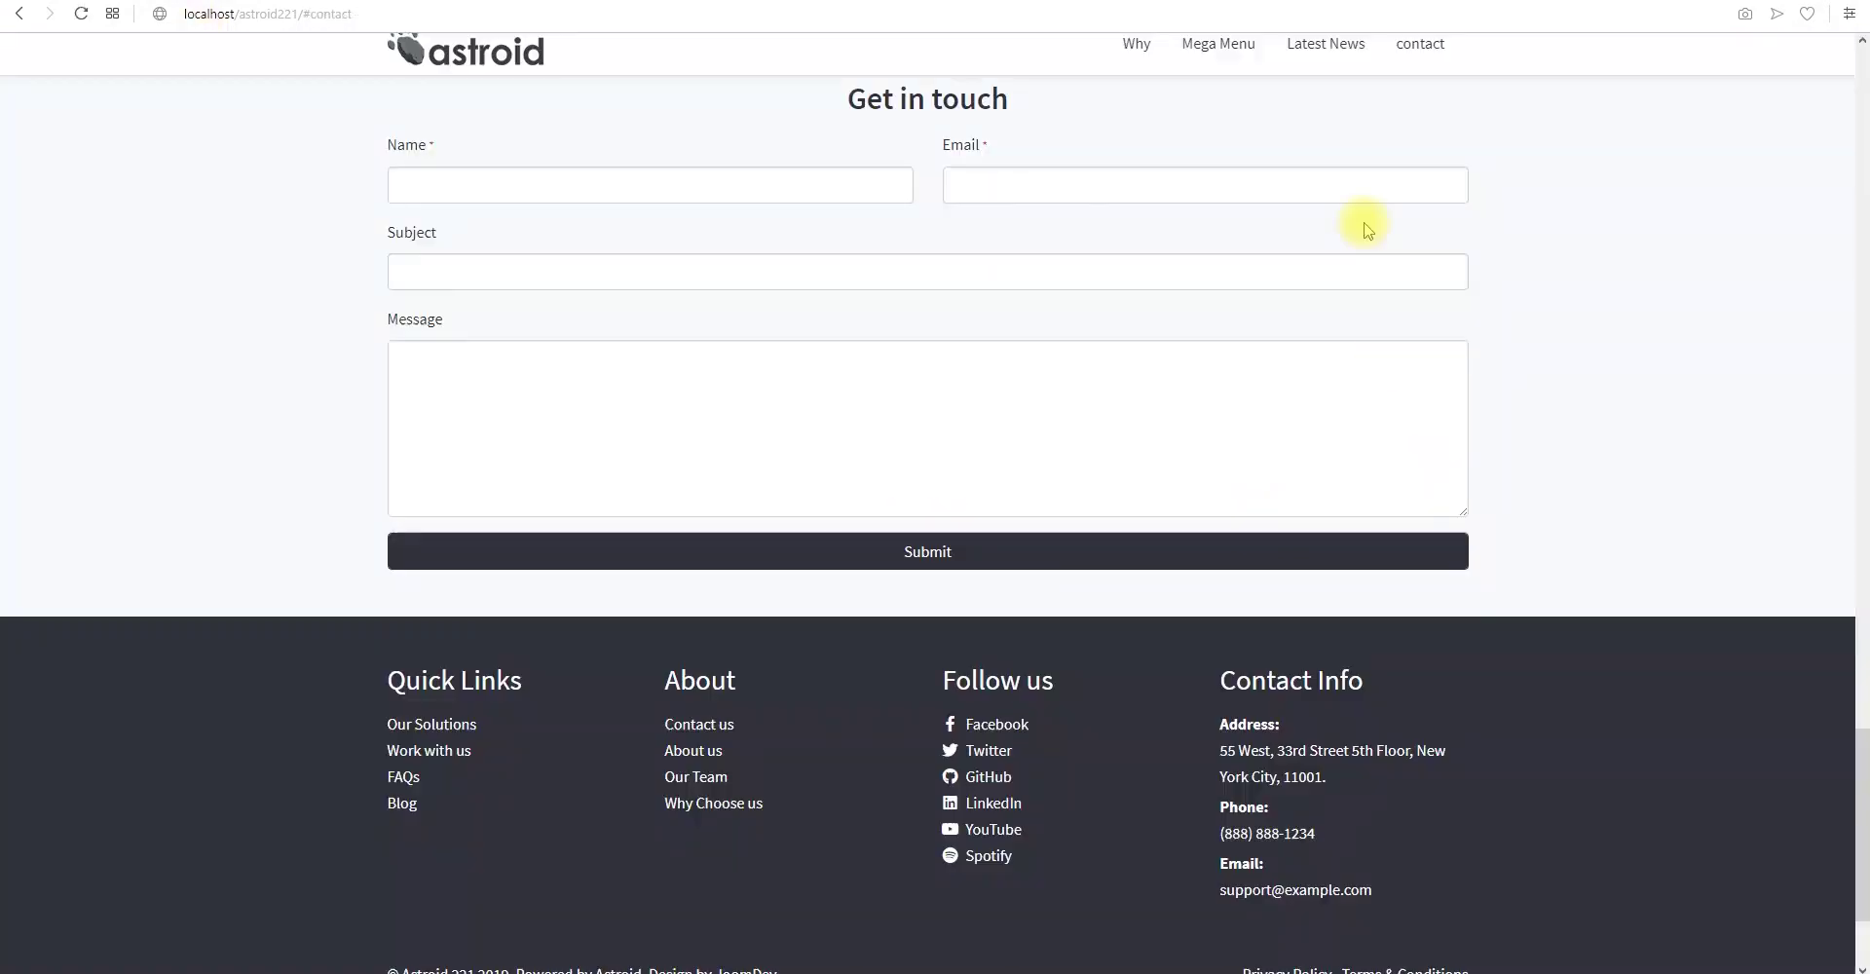
scroll(1305, 224, "up", 2)
left_click(1330, 67)
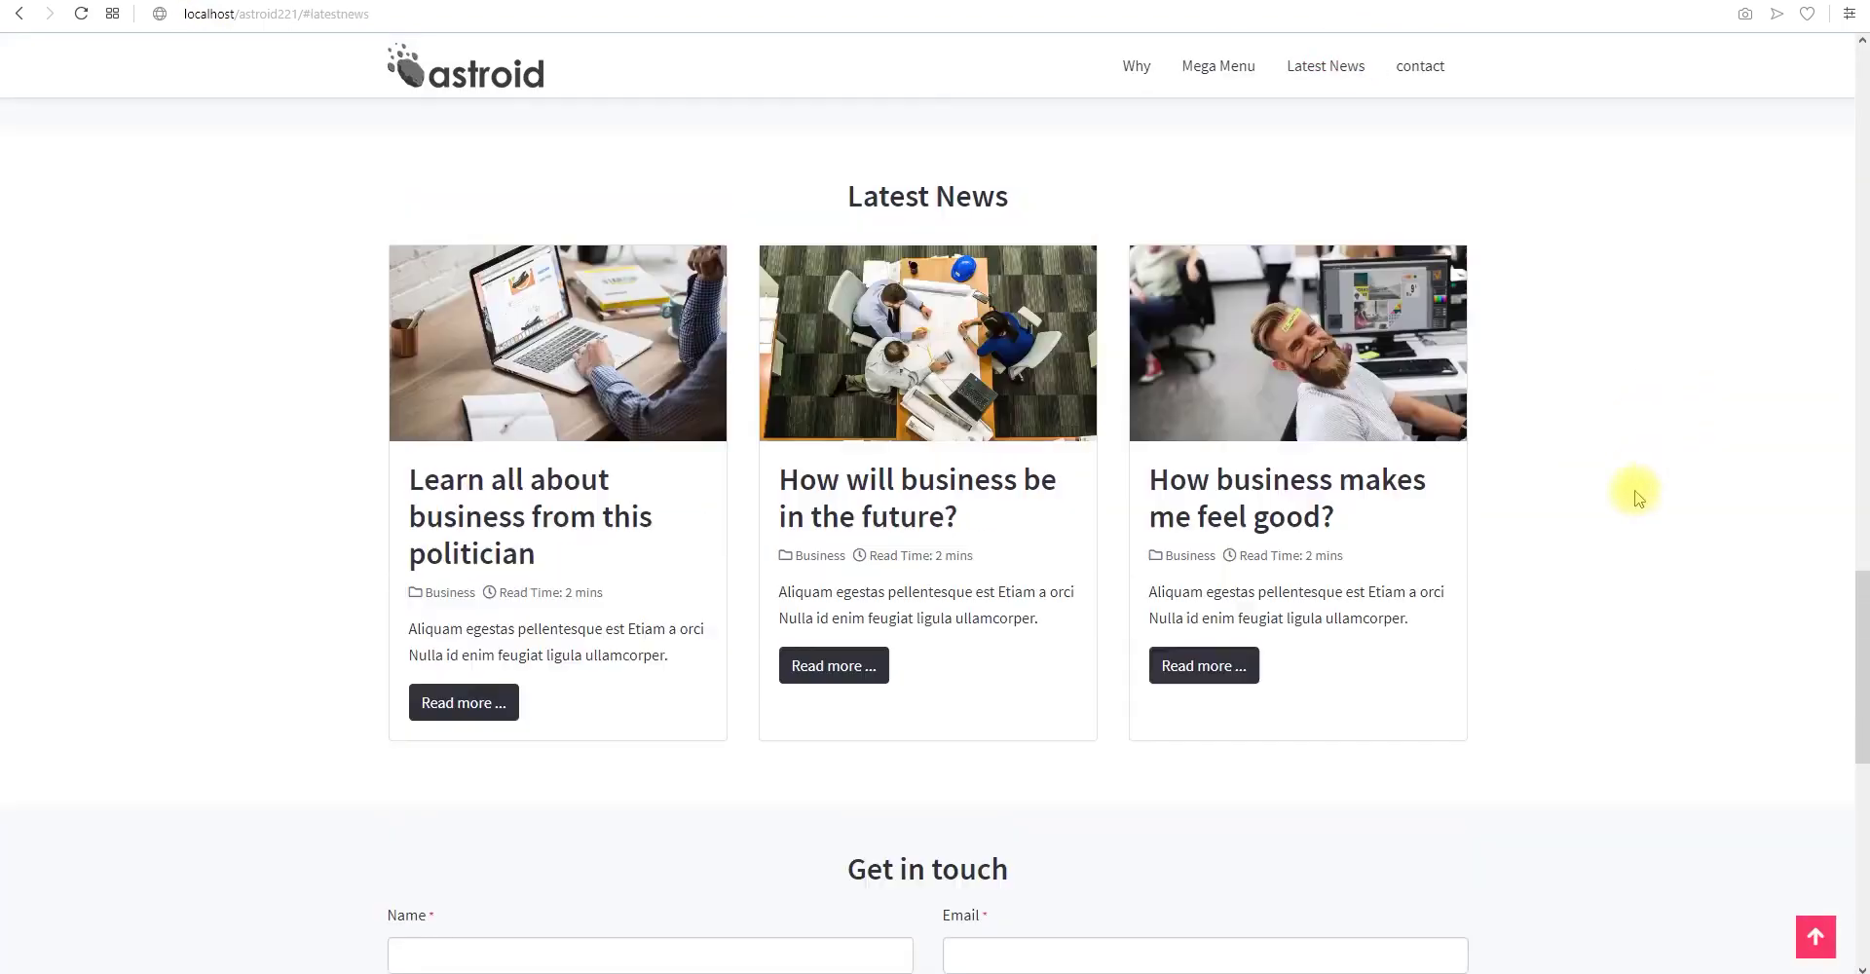
Start a new menu item in the One page menu and title it Blog
key("ctrl+Tab")
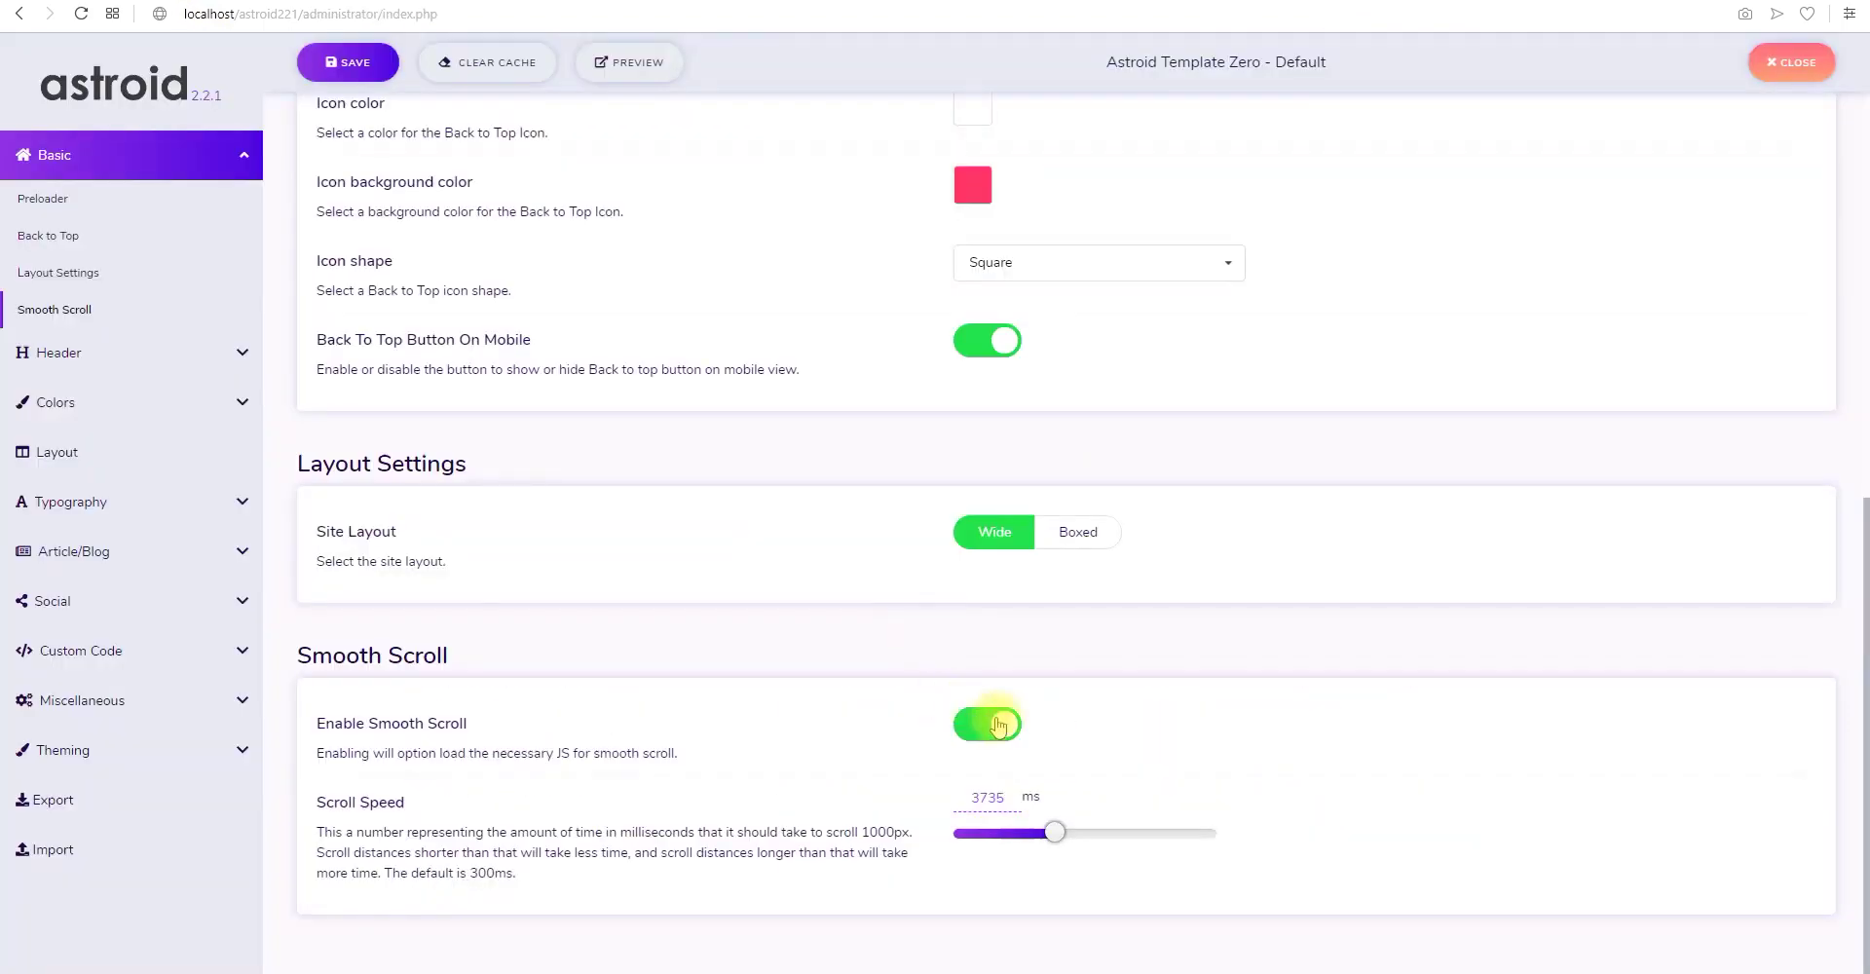
key("ctrl+Tab")
key("ctrl+Tab")
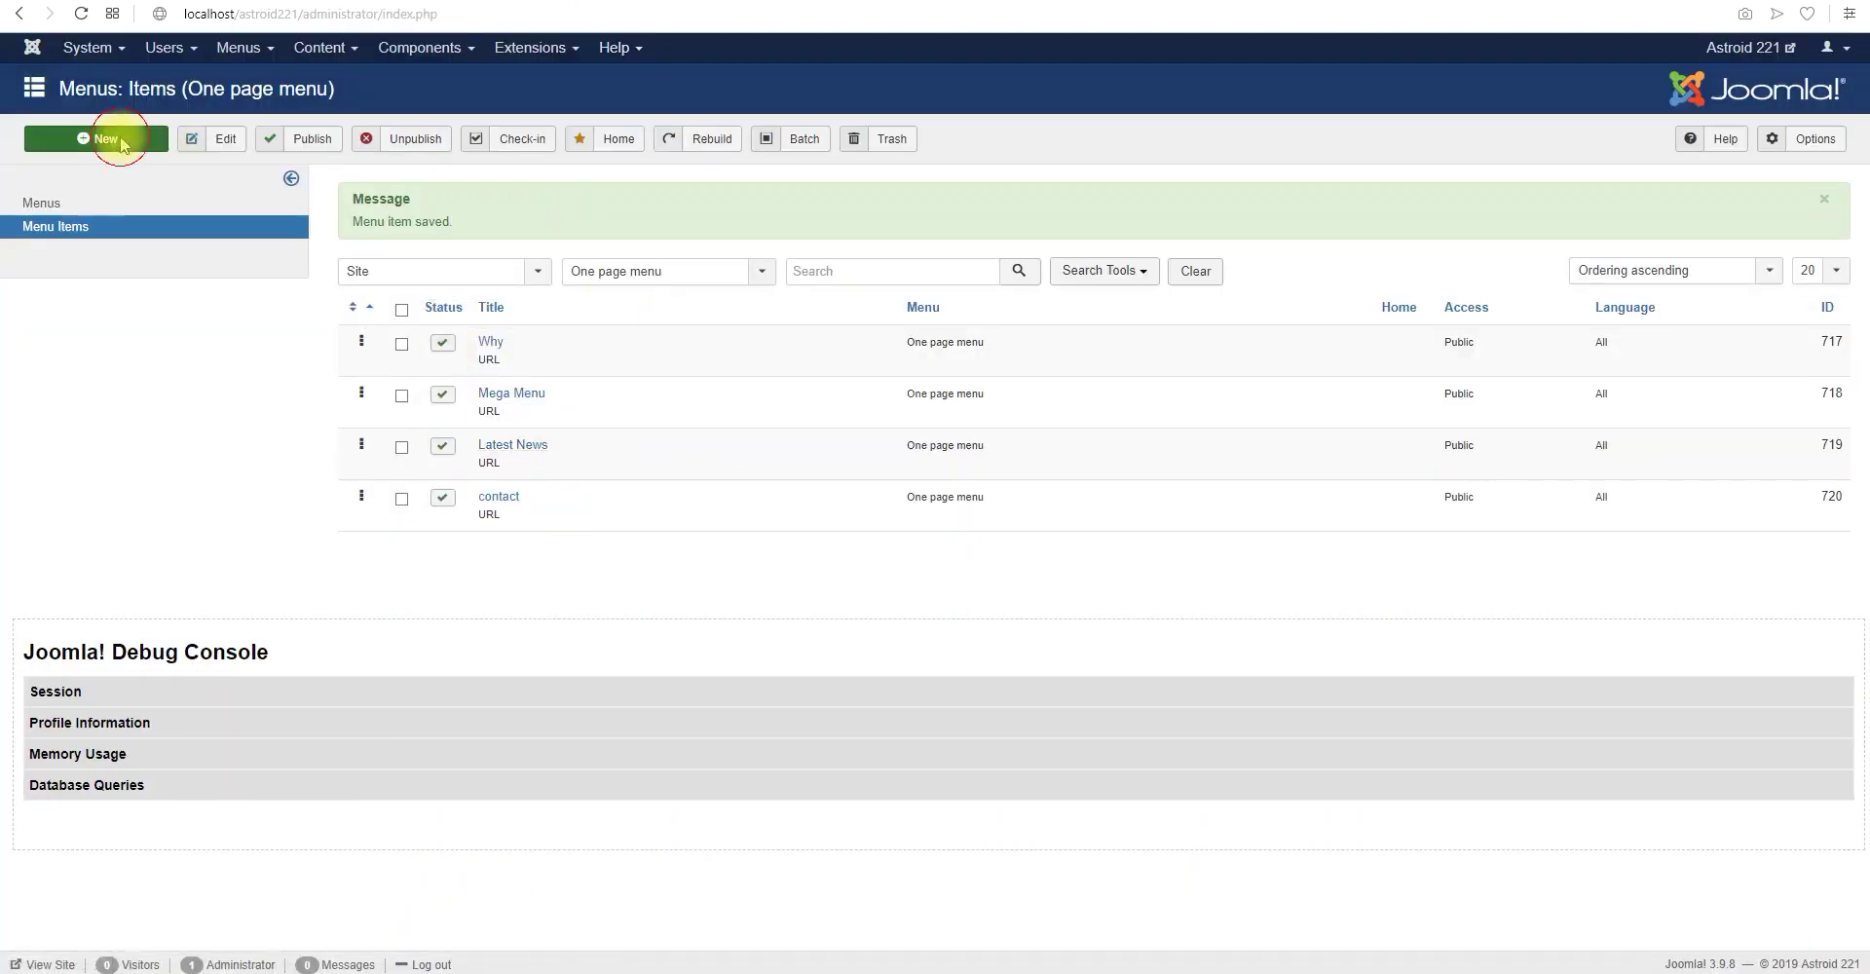
key("ctrl+Tab")
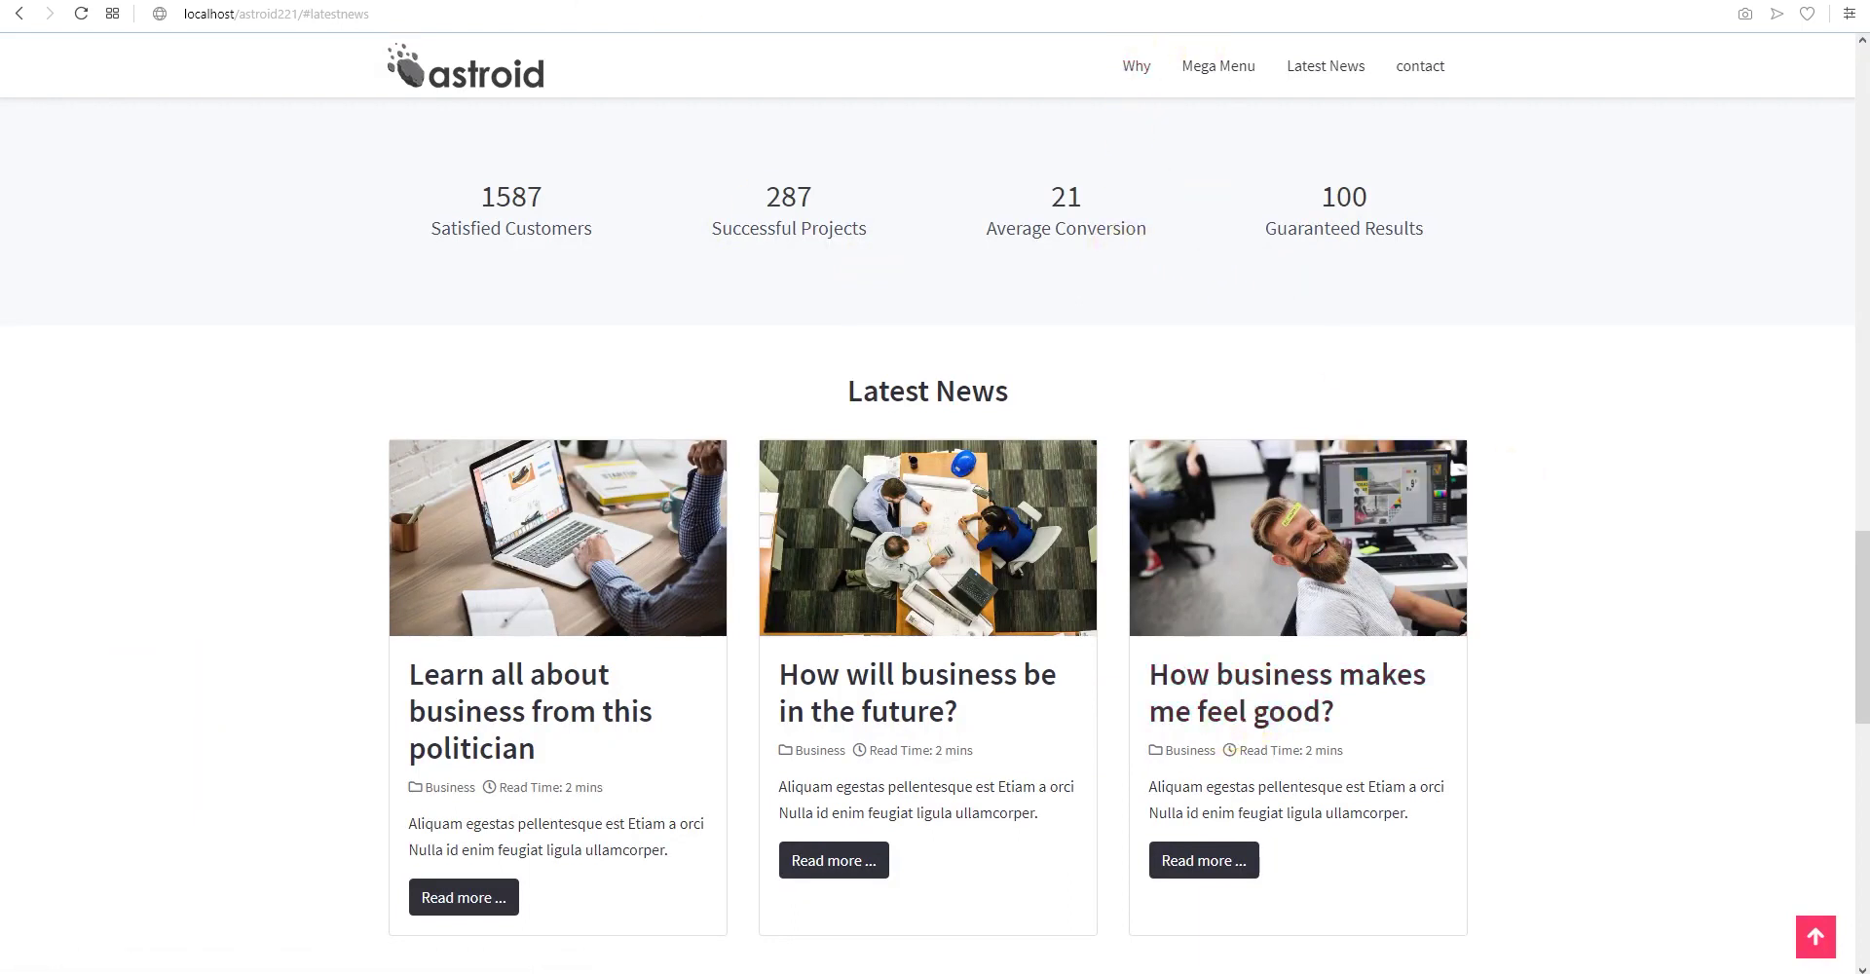
key("ctrl+Tab")
left_click(287, 224)
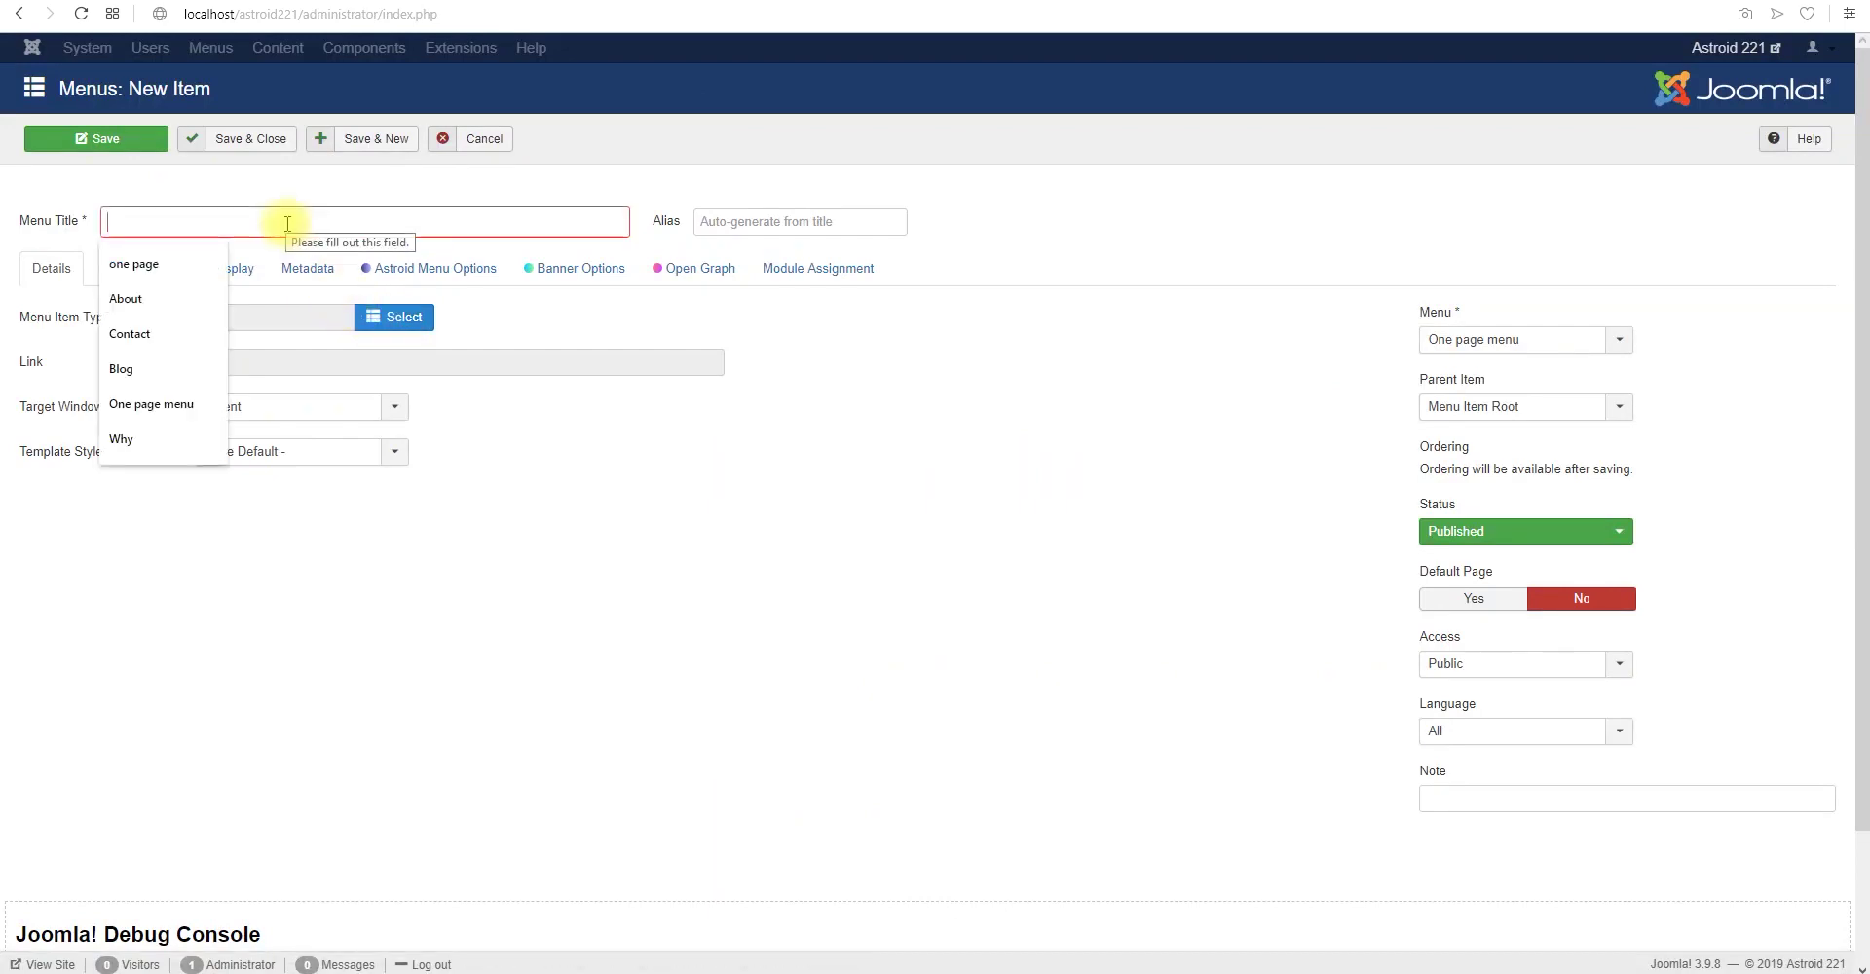
type("Blog")
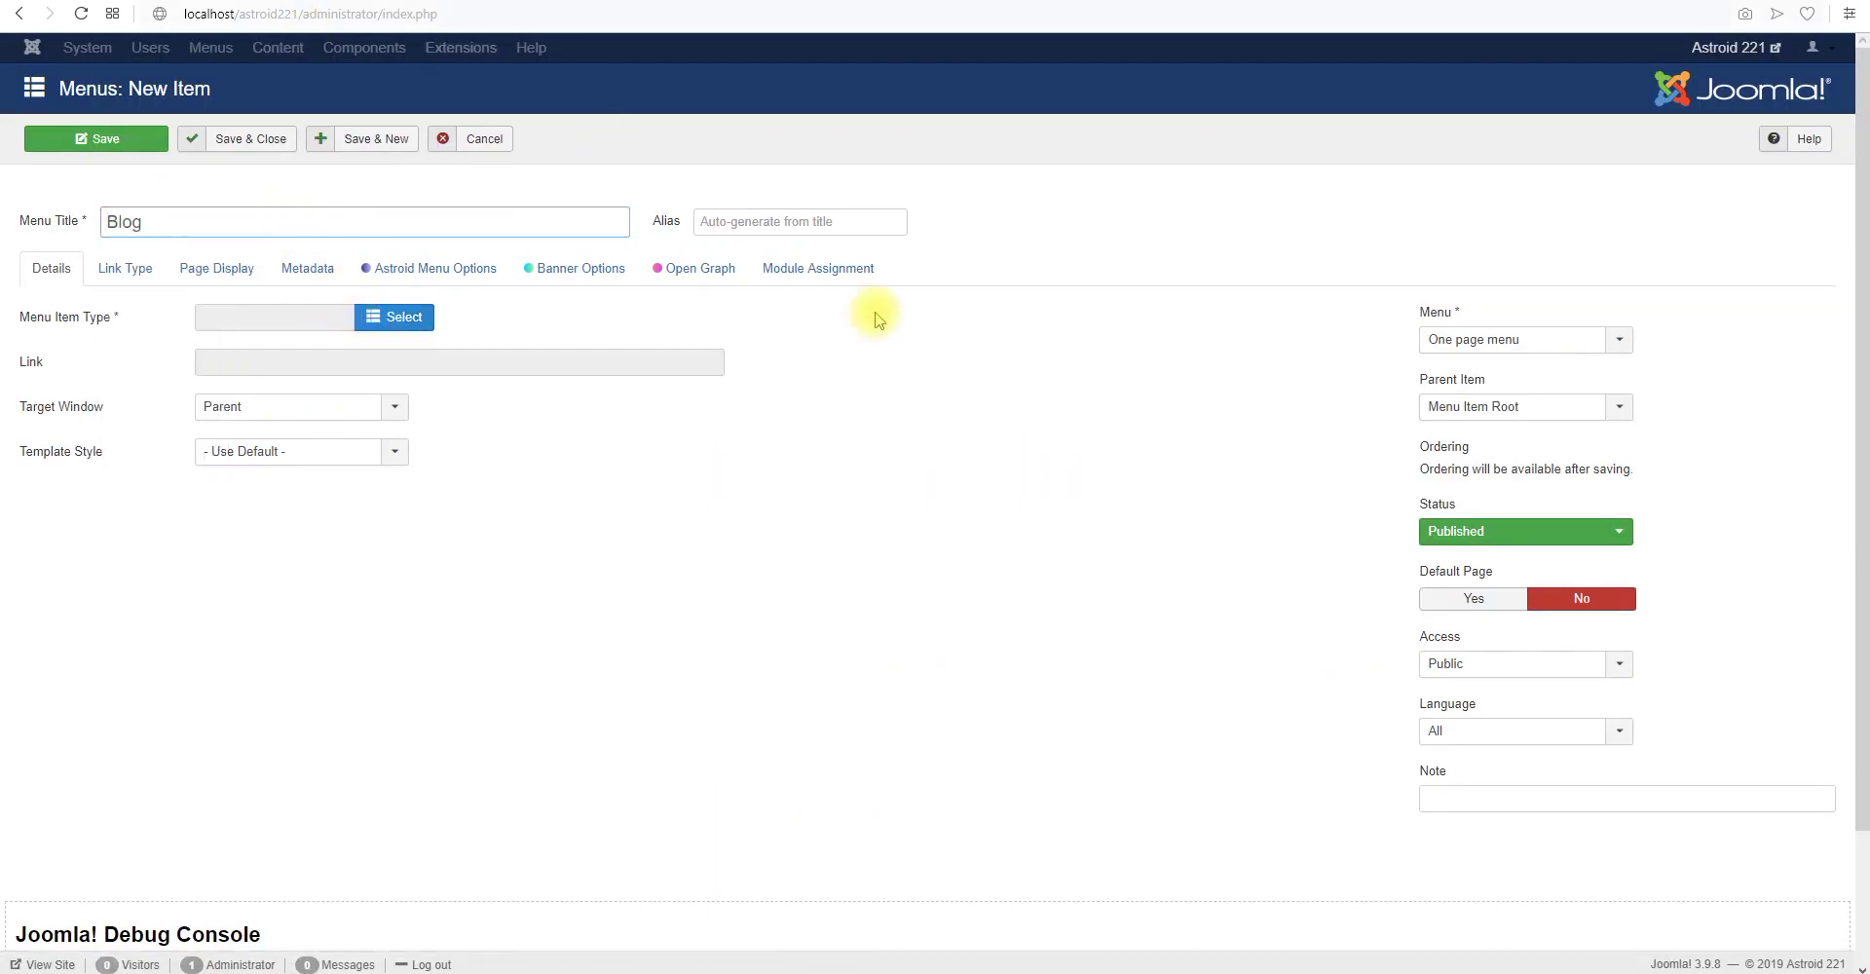
Set the Blog item's type to Featured Articles and its alias to blog34, then save and close it
left_click(398, 318)
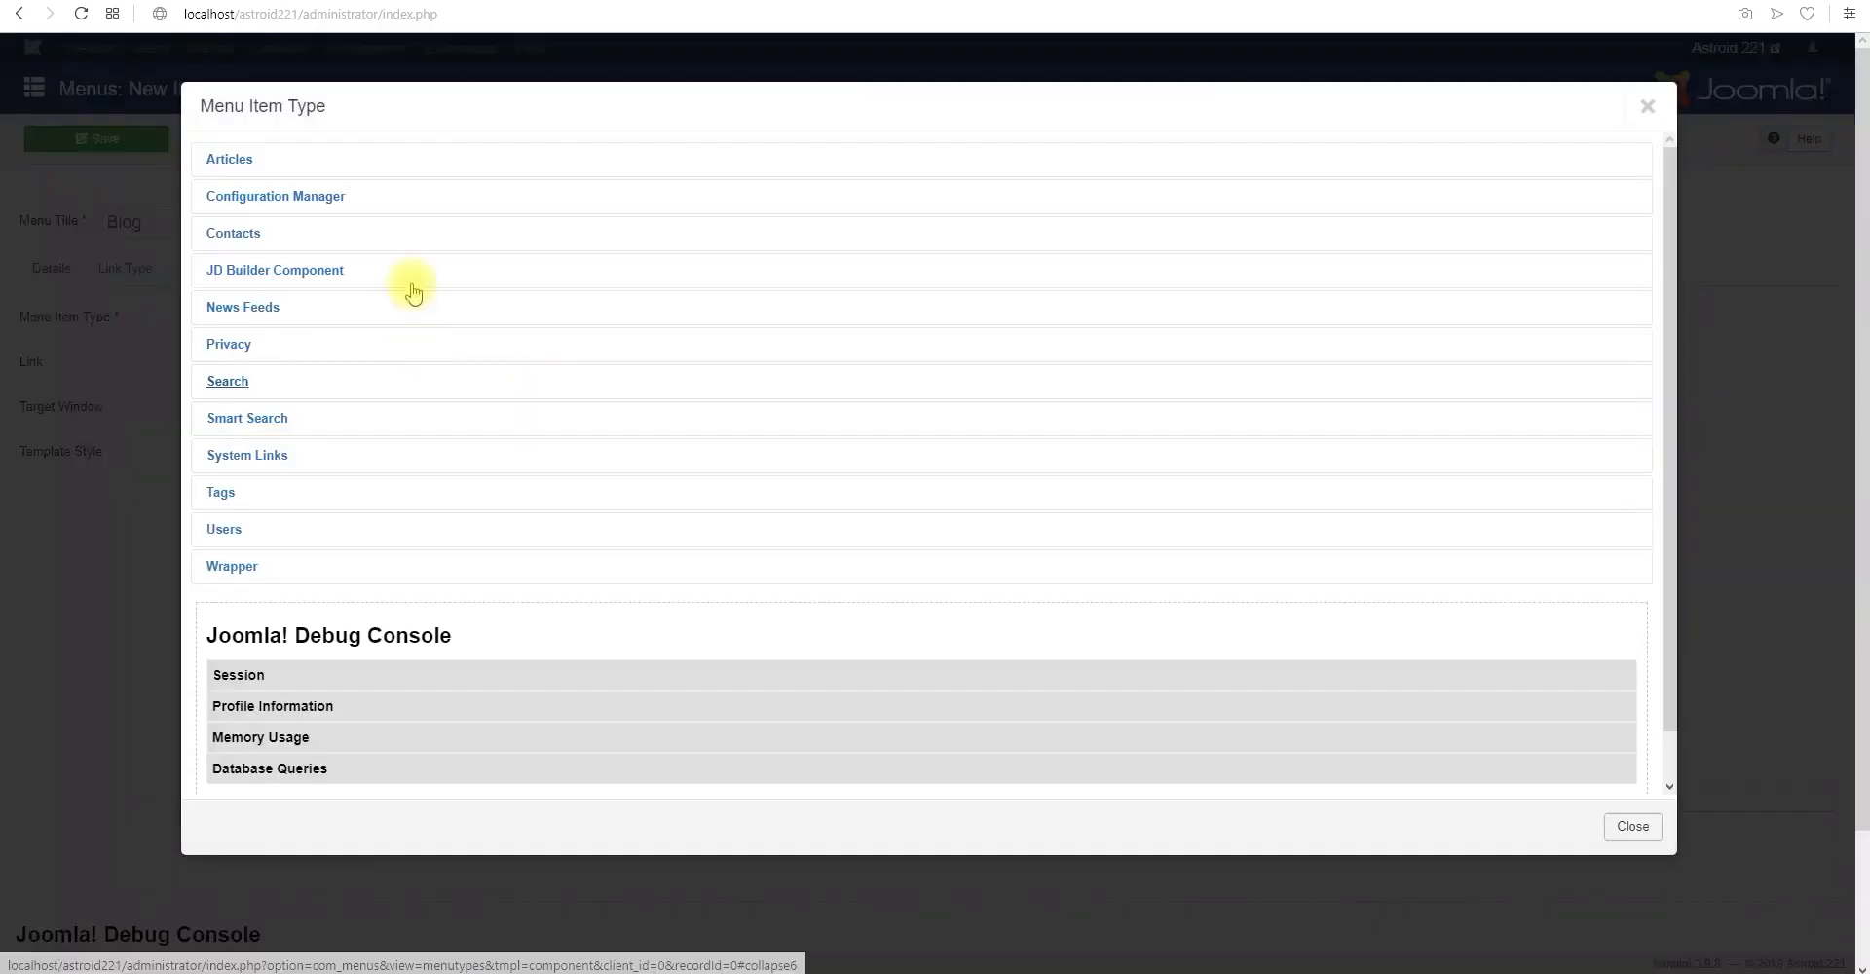
left_click(230, 157)
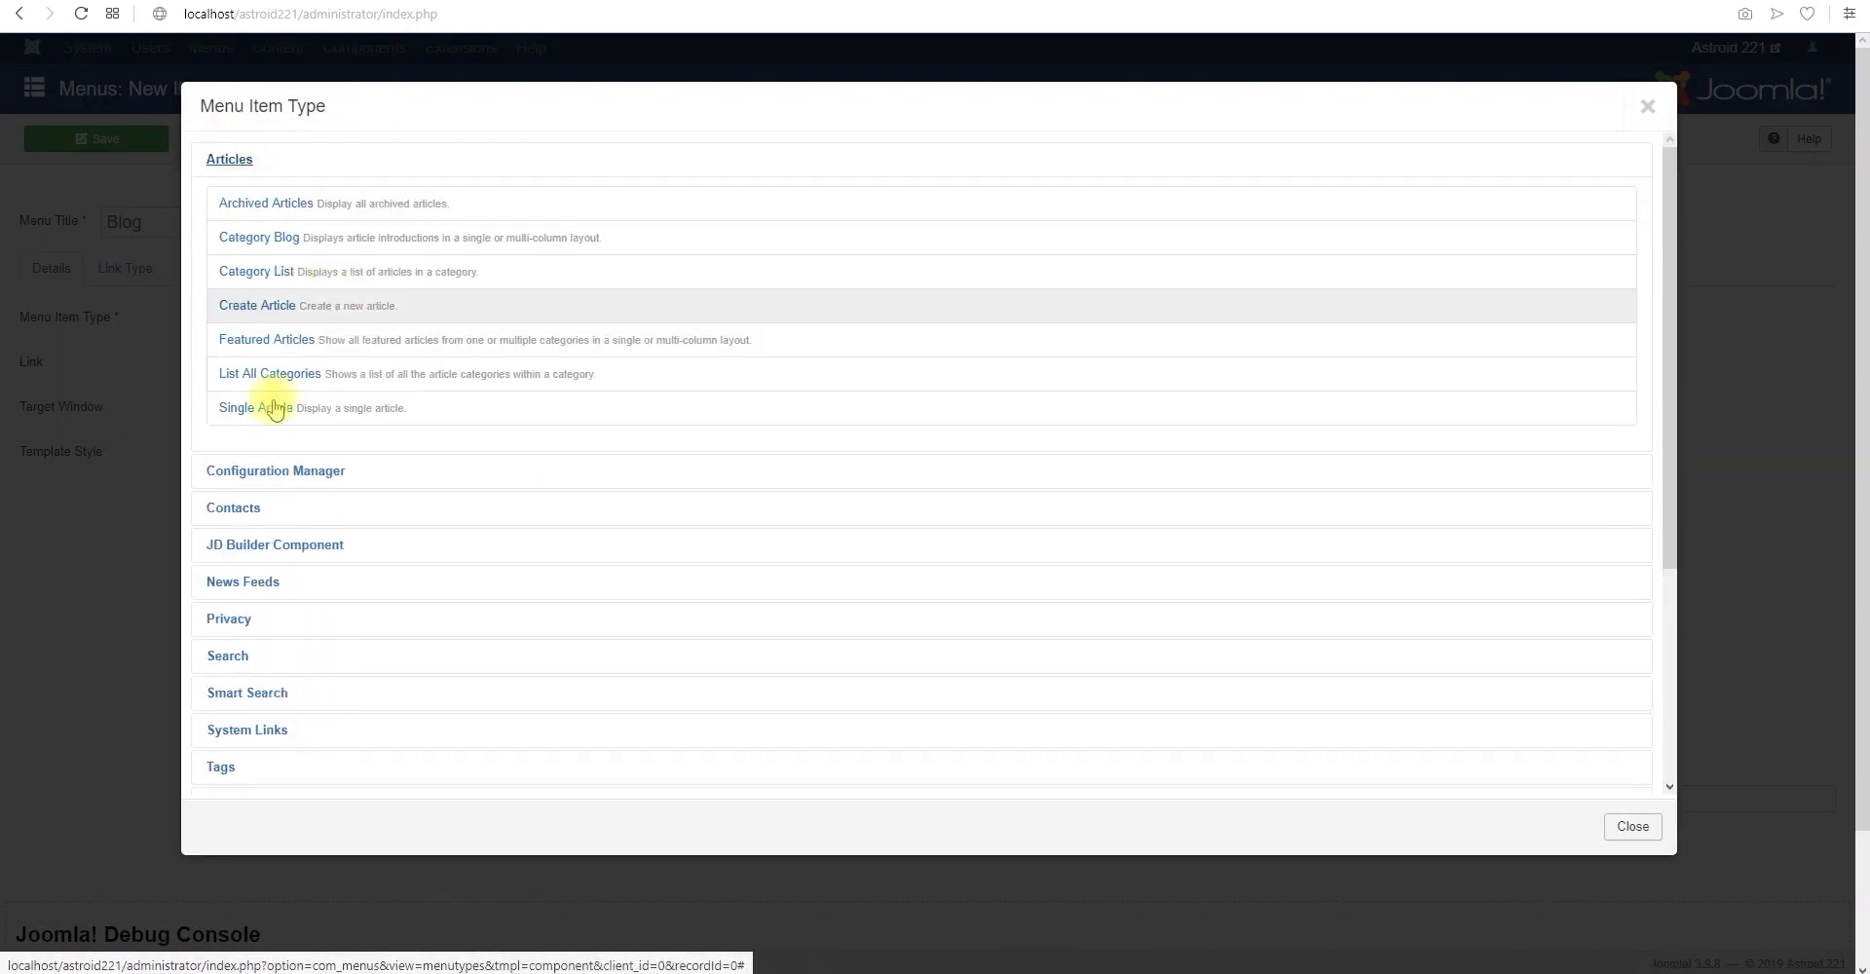
left_click(267, 340)
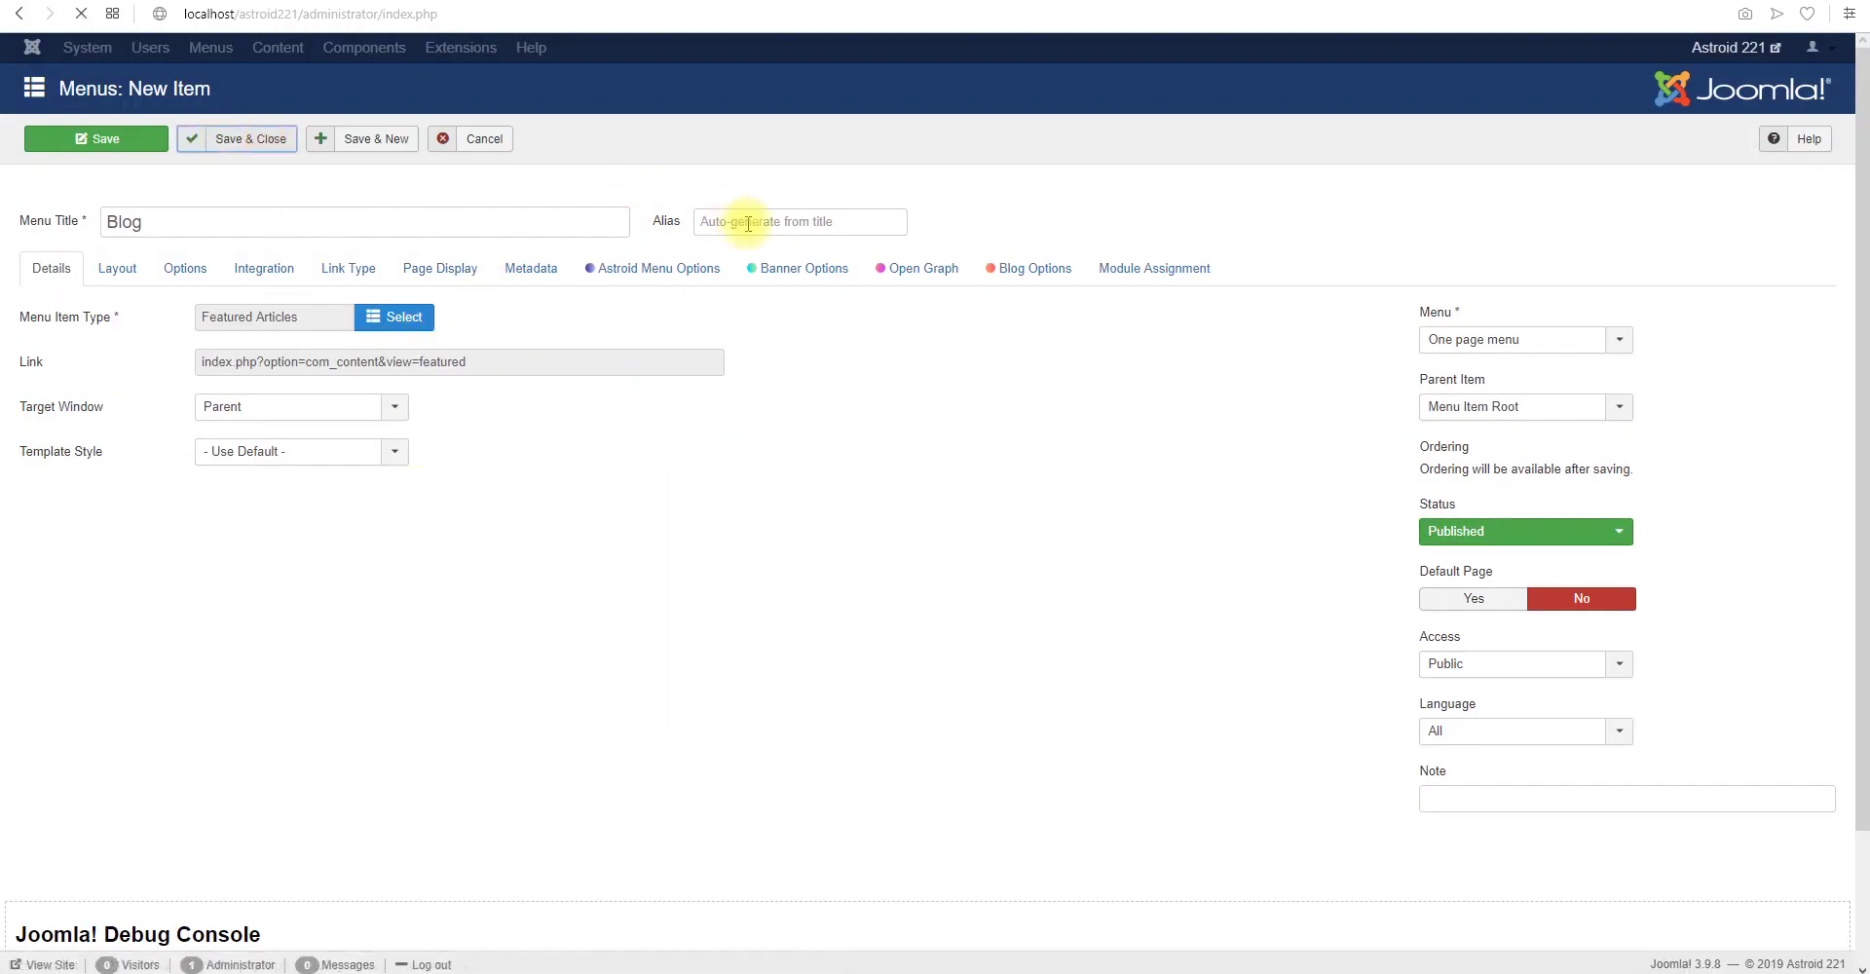
left_click(765, 292)
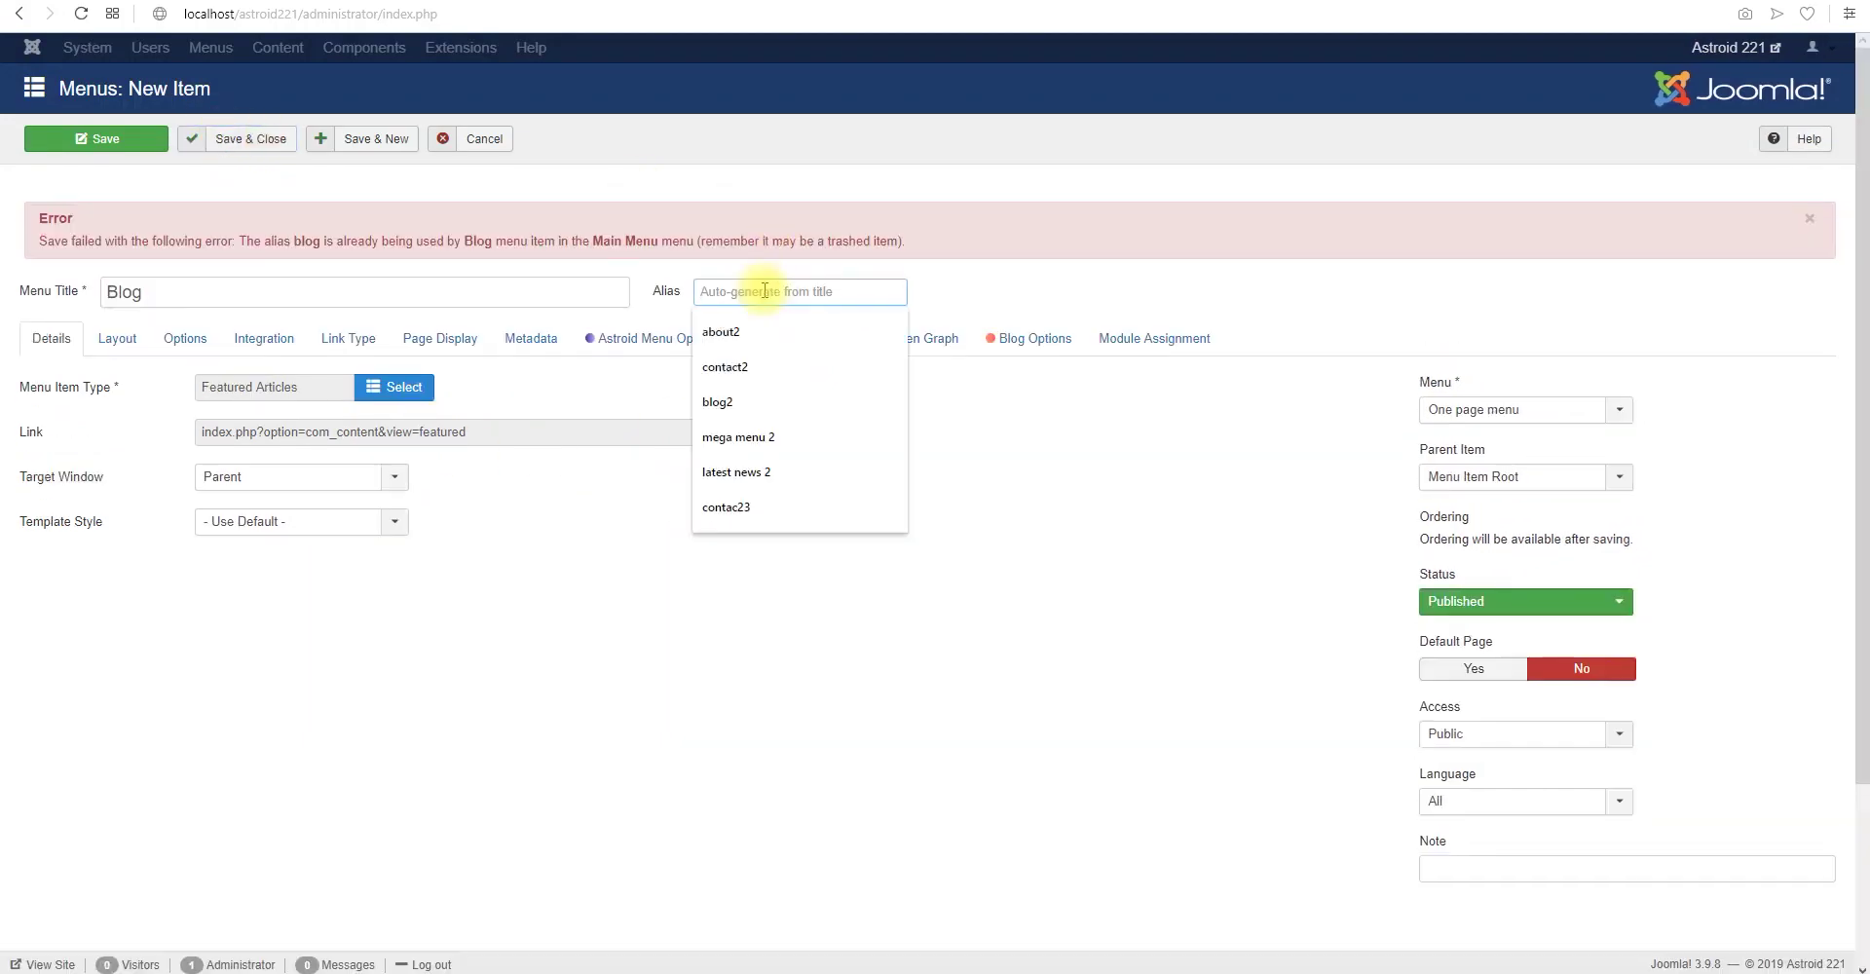
type("blog3")
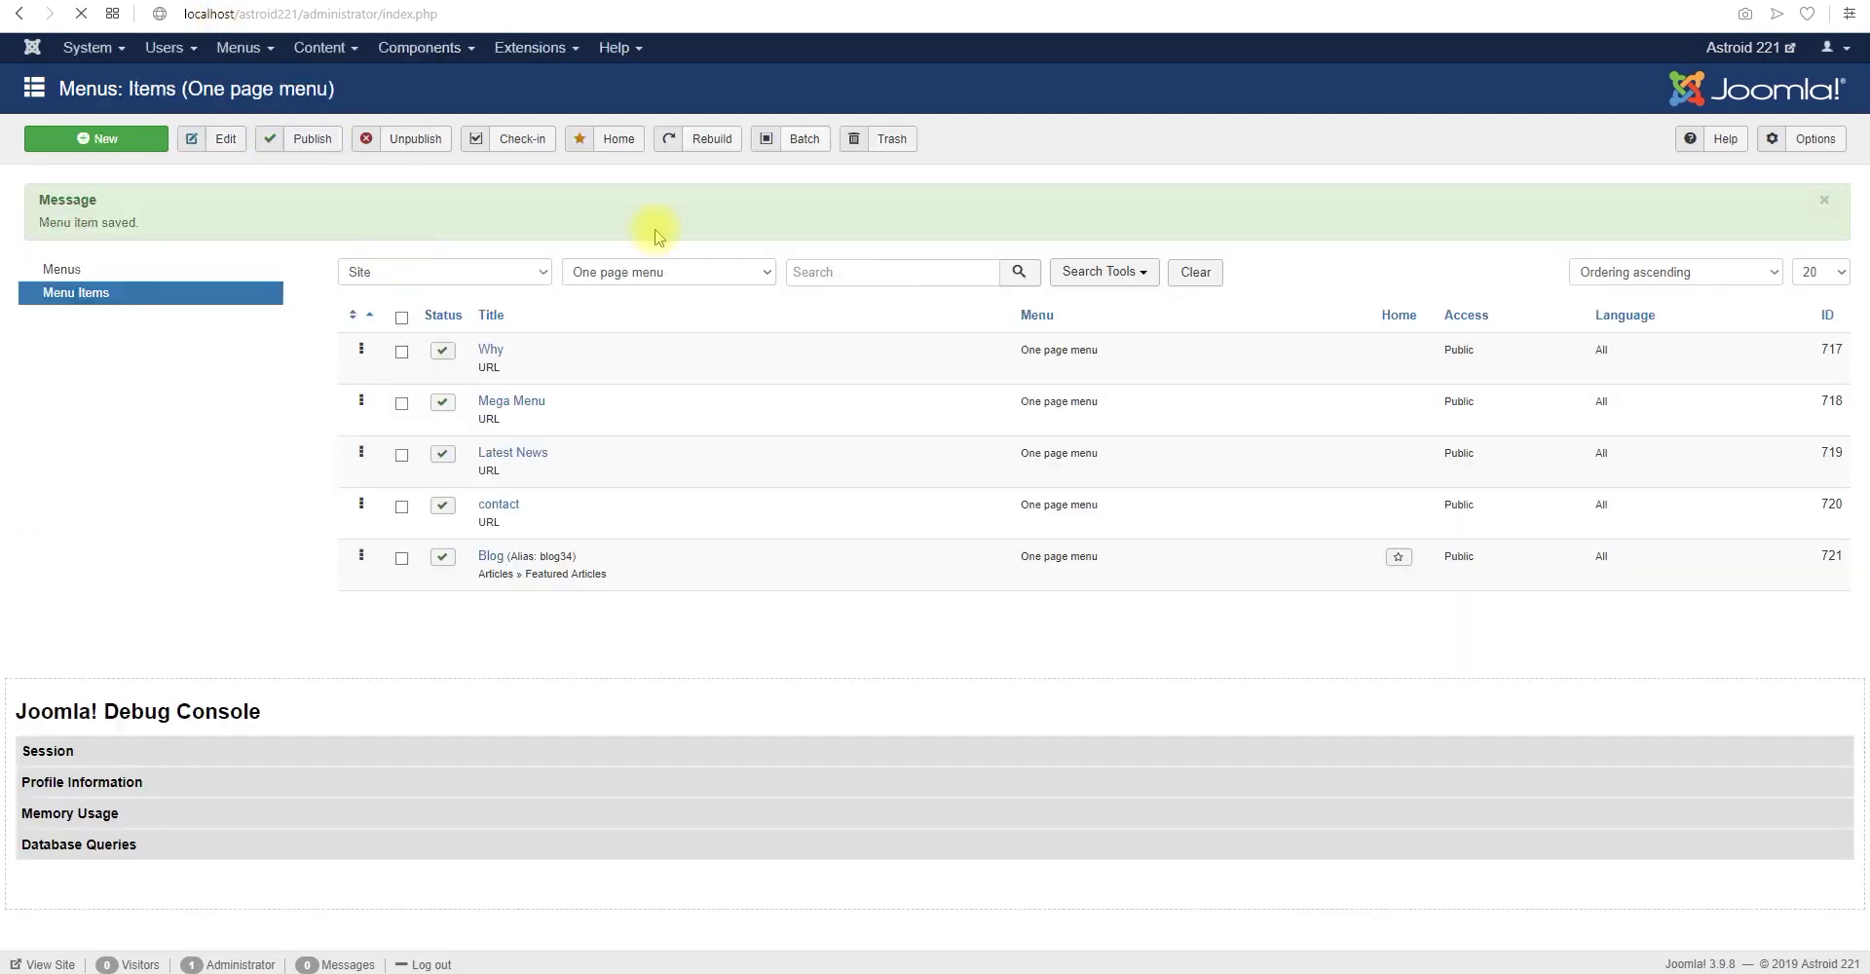
Reload the home page and test the Blog, contact, Latest News, Mega Menu and Why links in the header menu
left_click(216, 1)
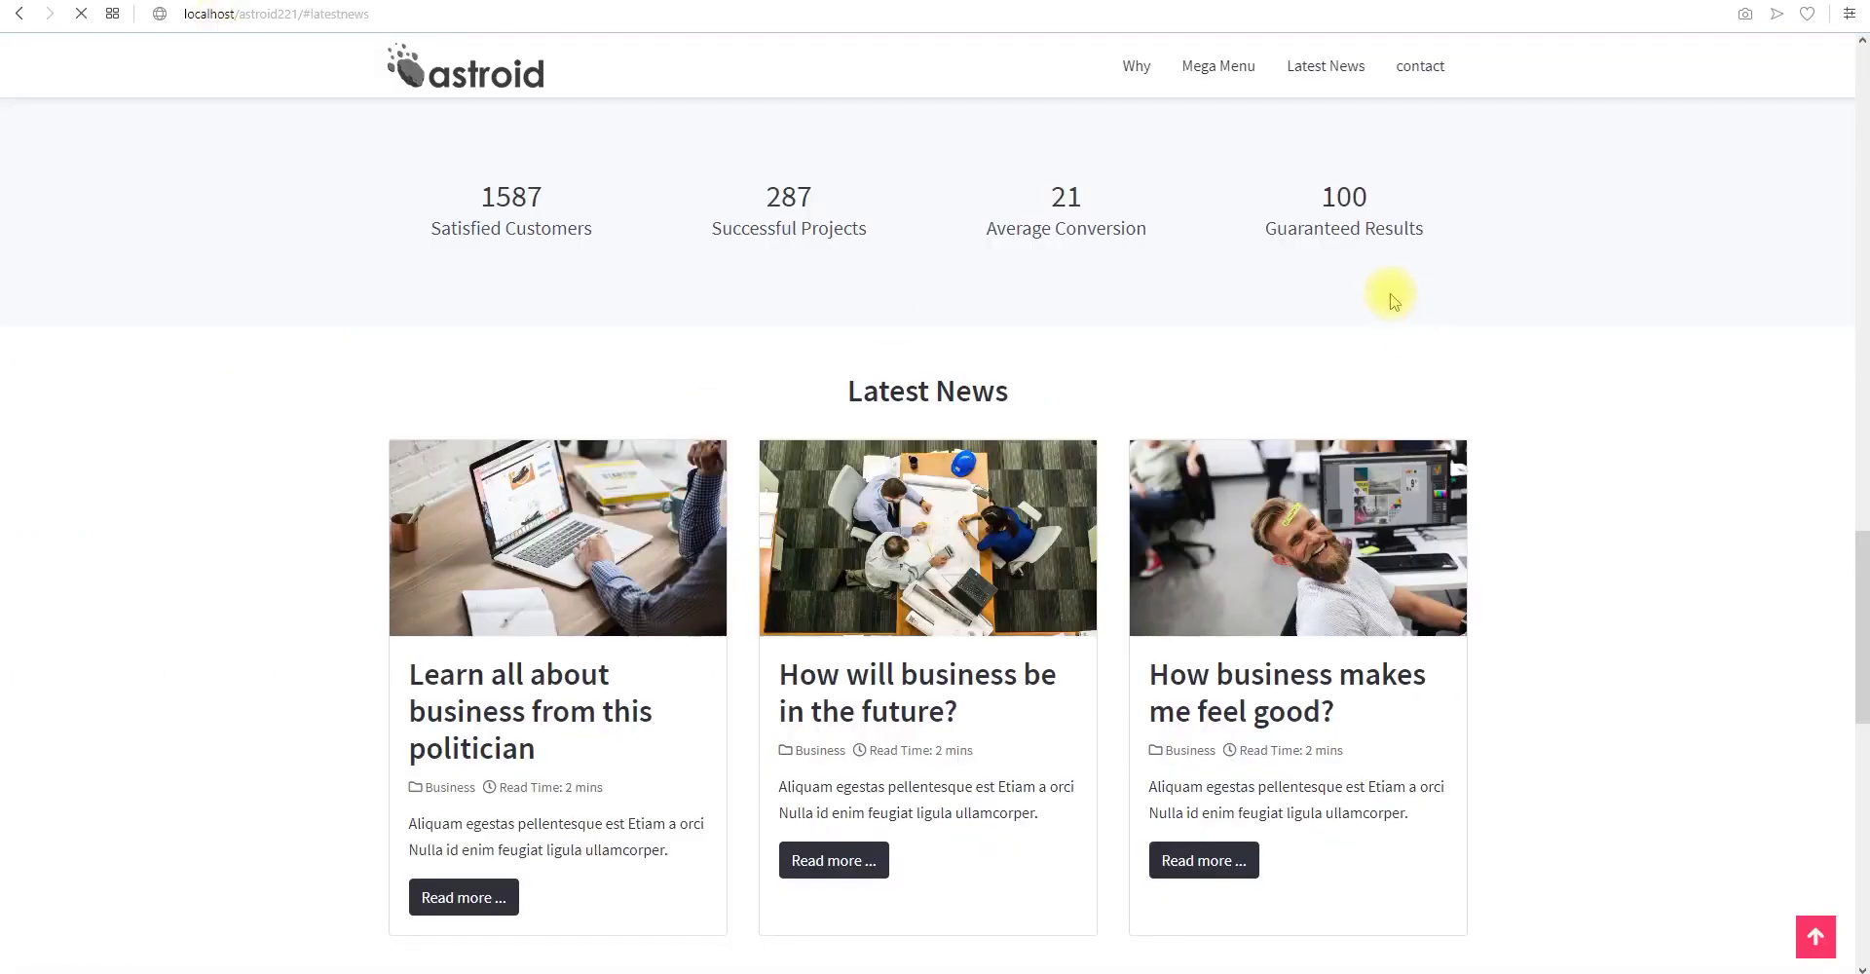
scroll(1460, 331, "up", 3)
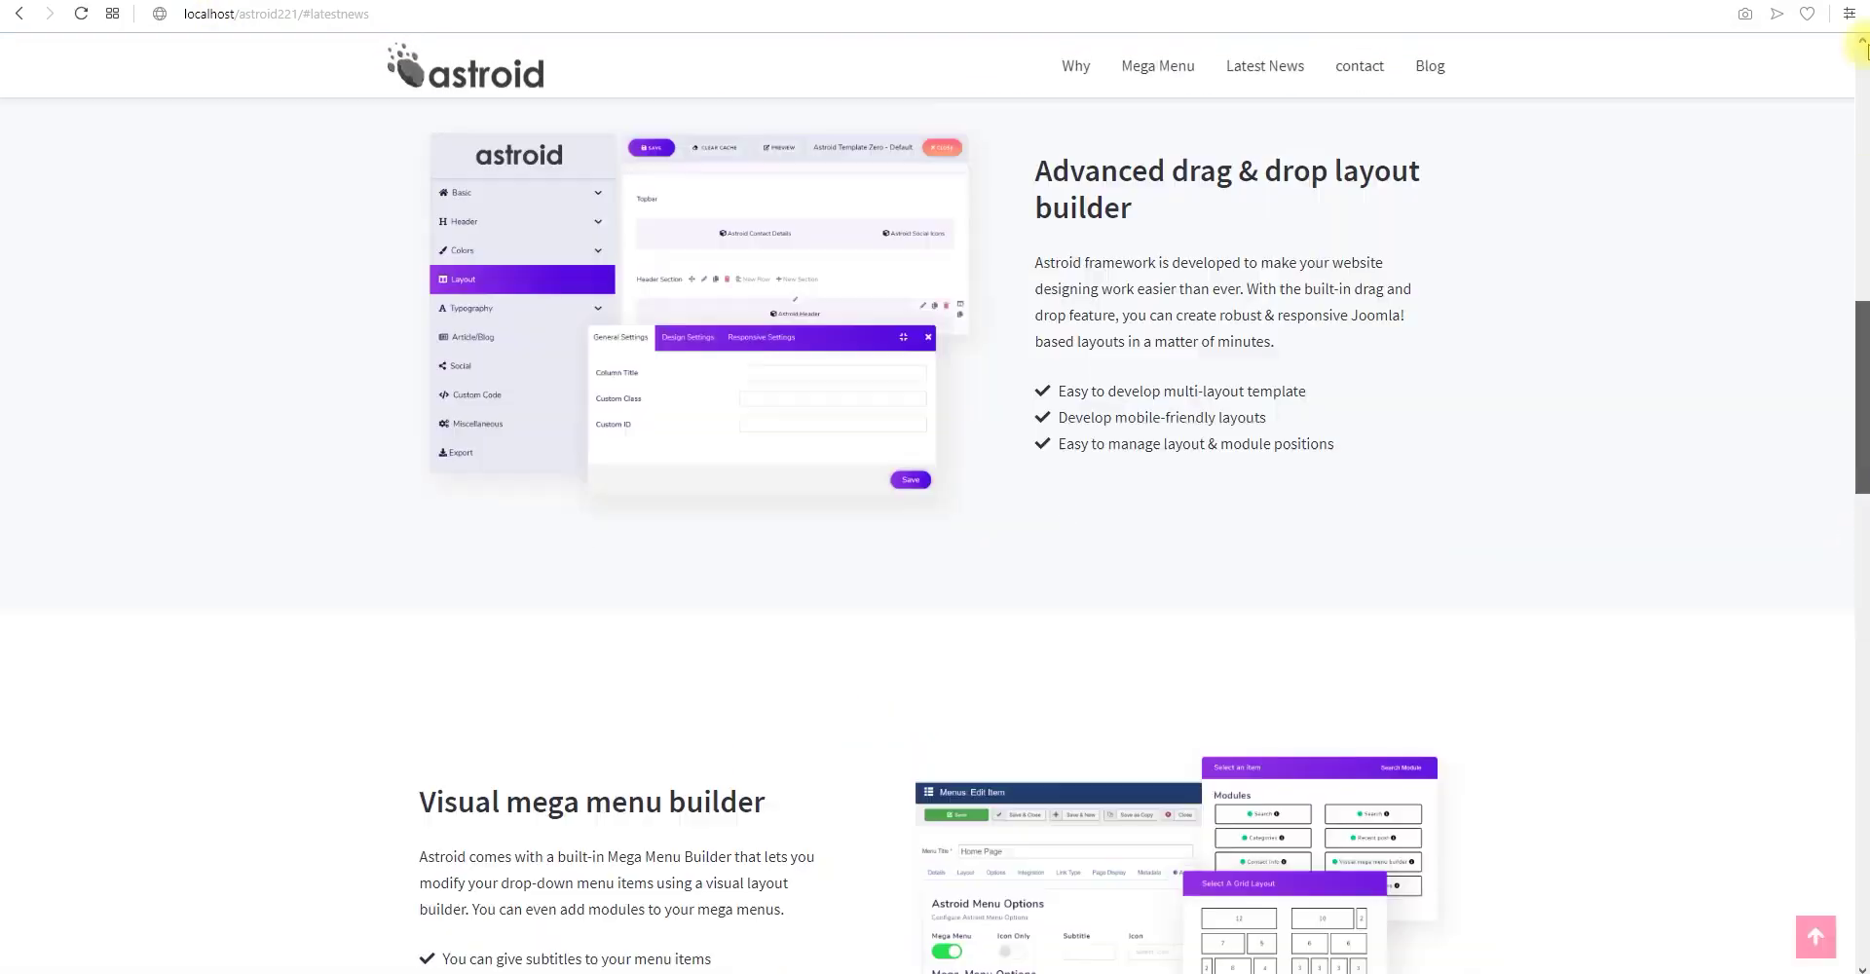
left_click(1430, 66)
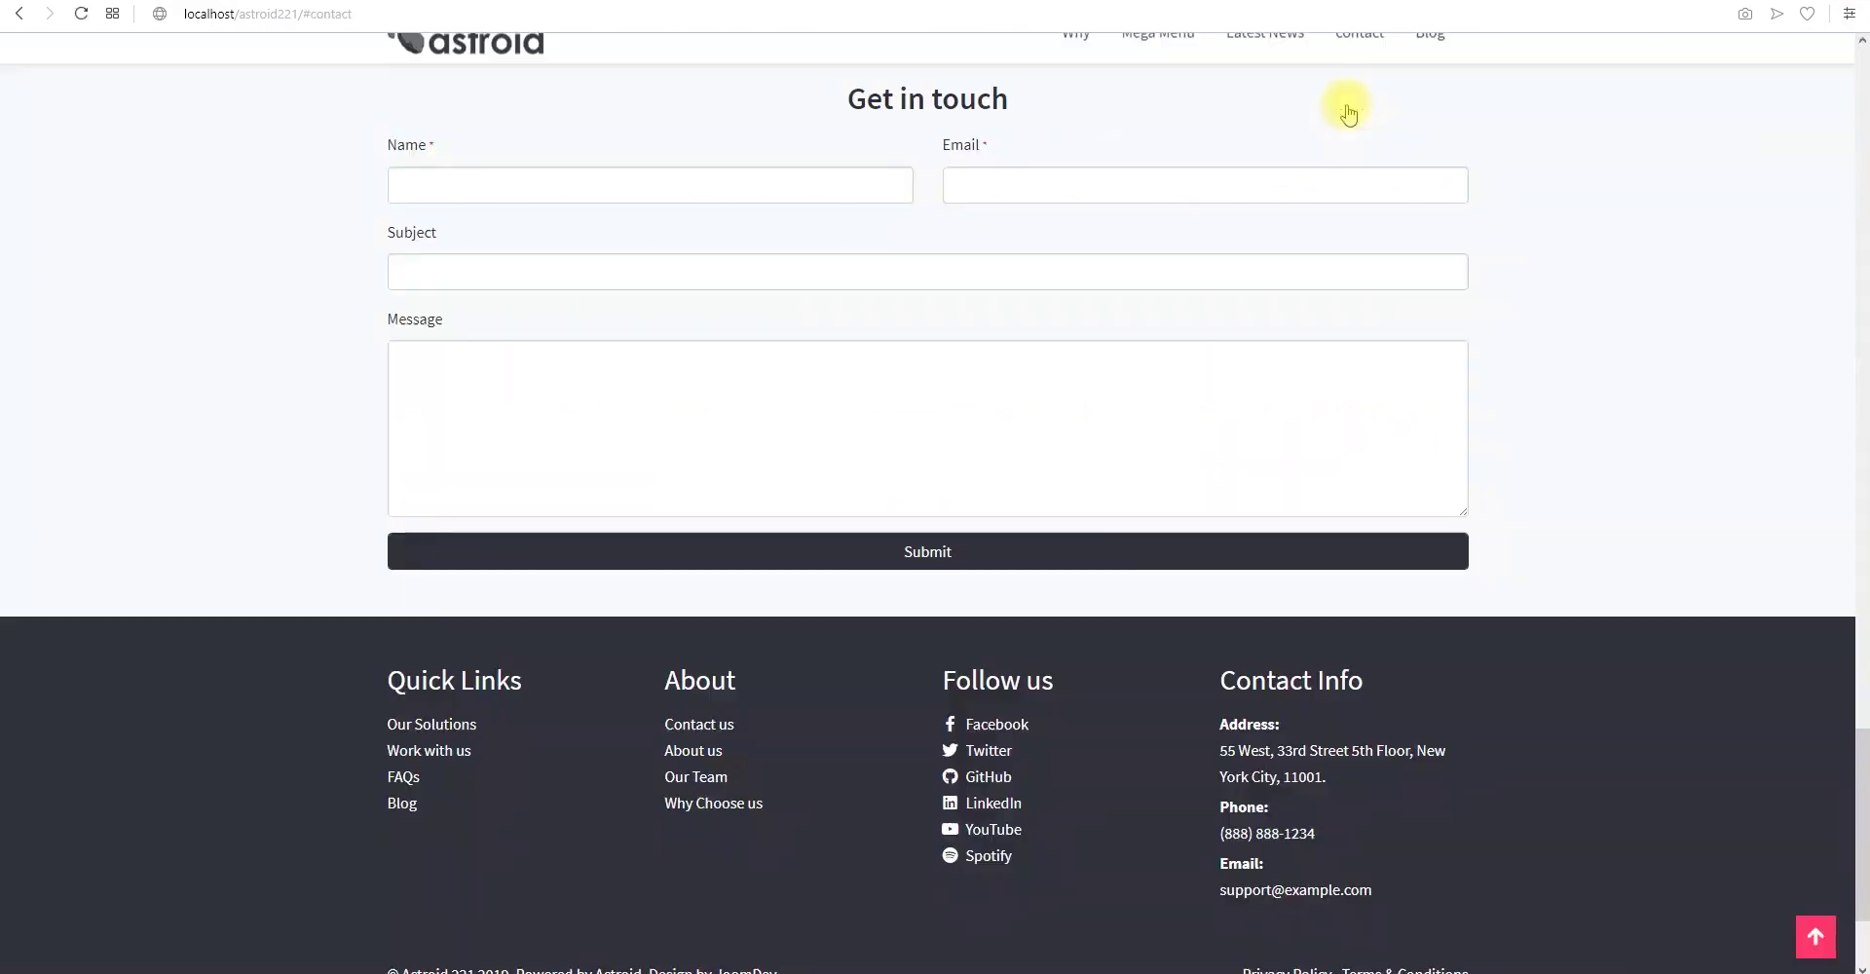
scroll(1261, 75, "up", 1)
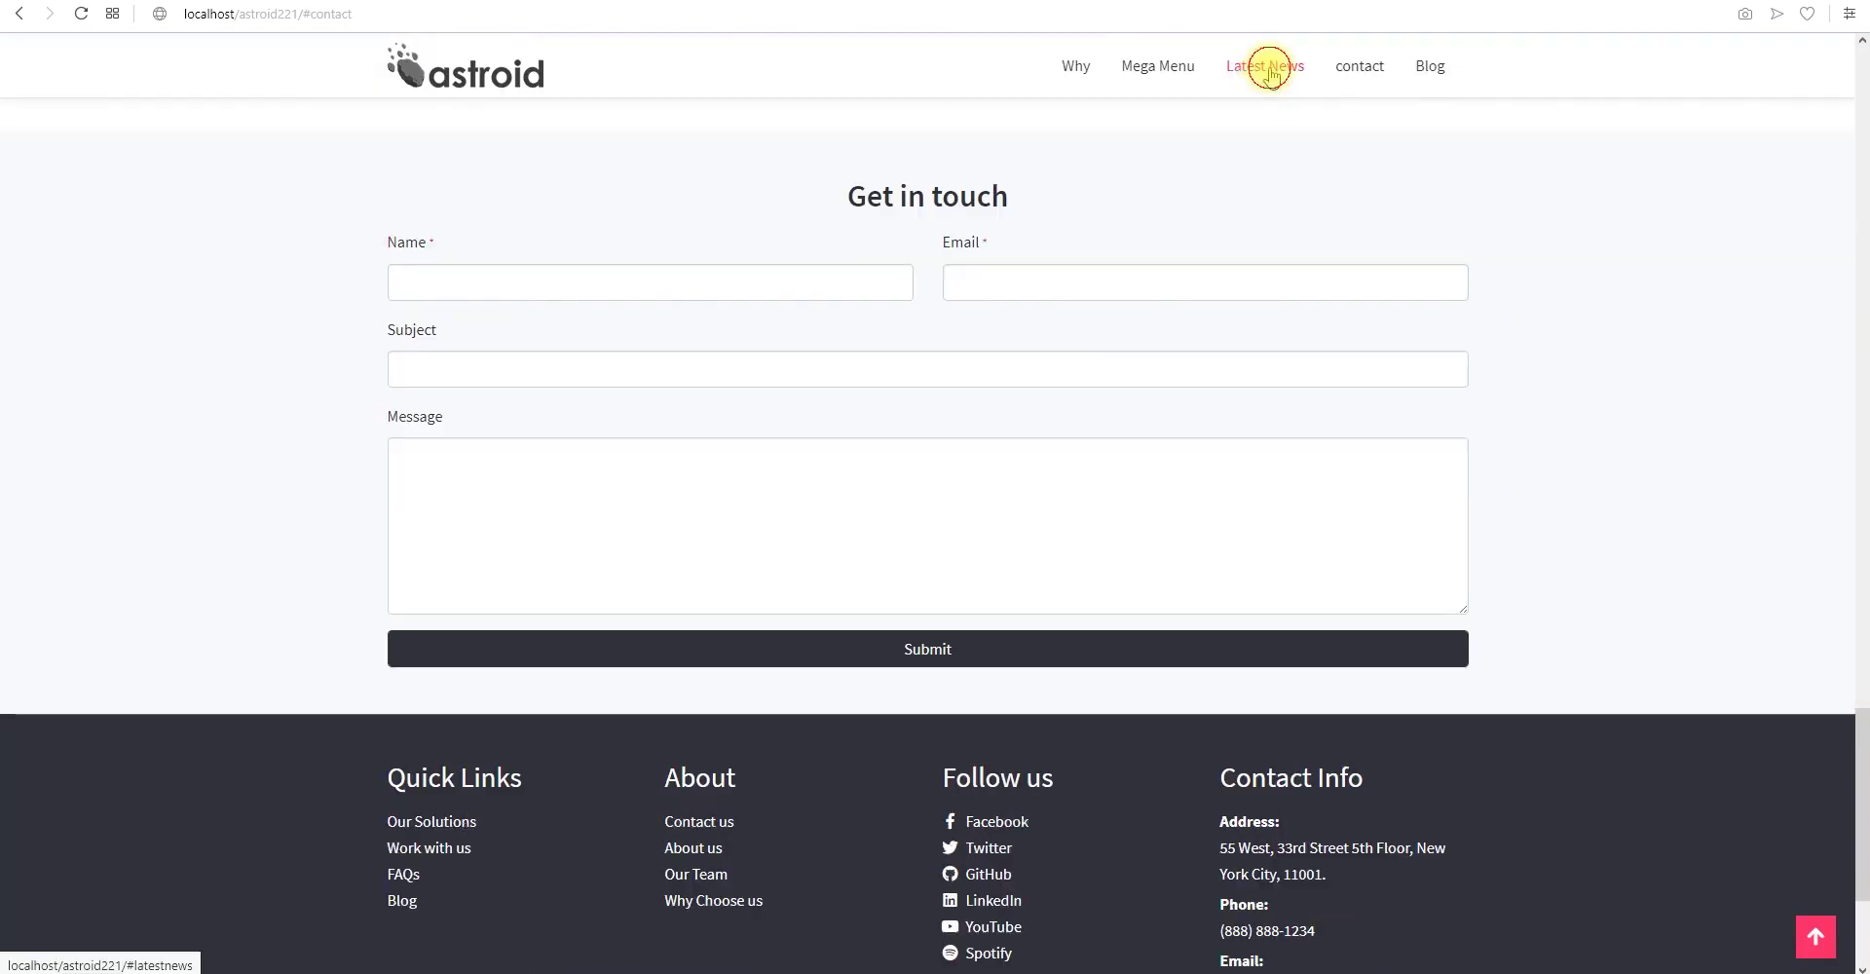
left_click(1269, 68)
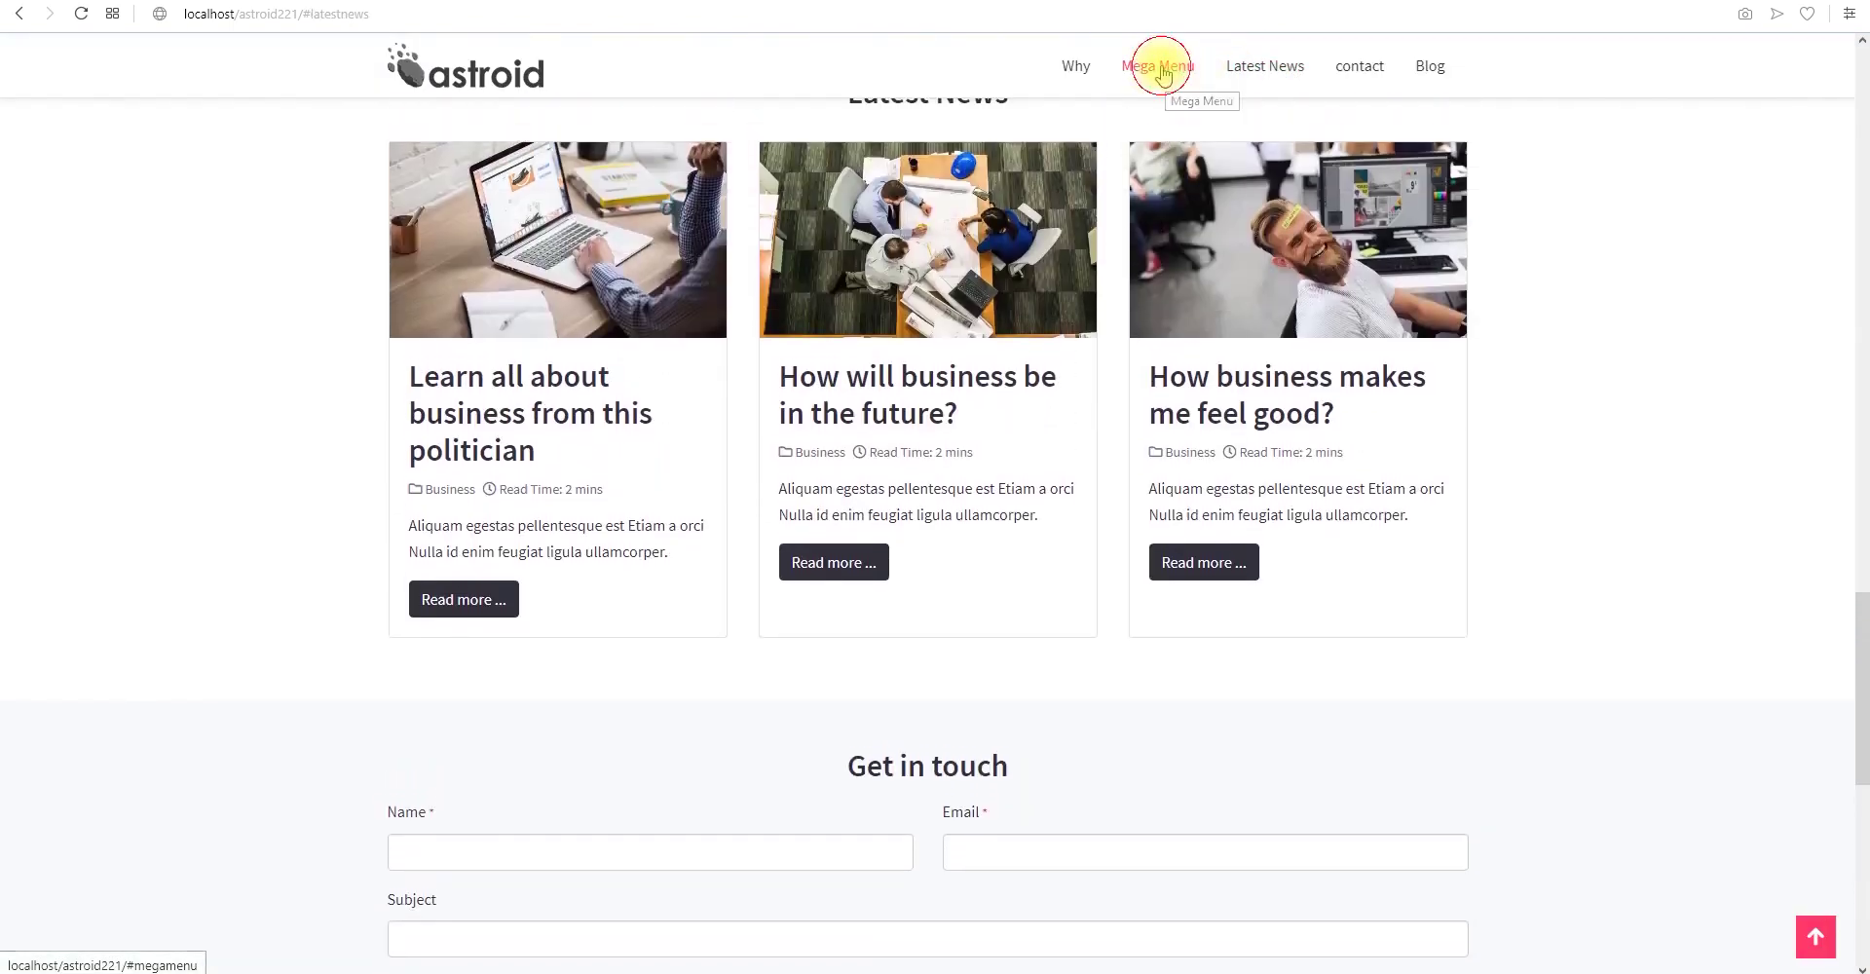
left_click(1071, 67)
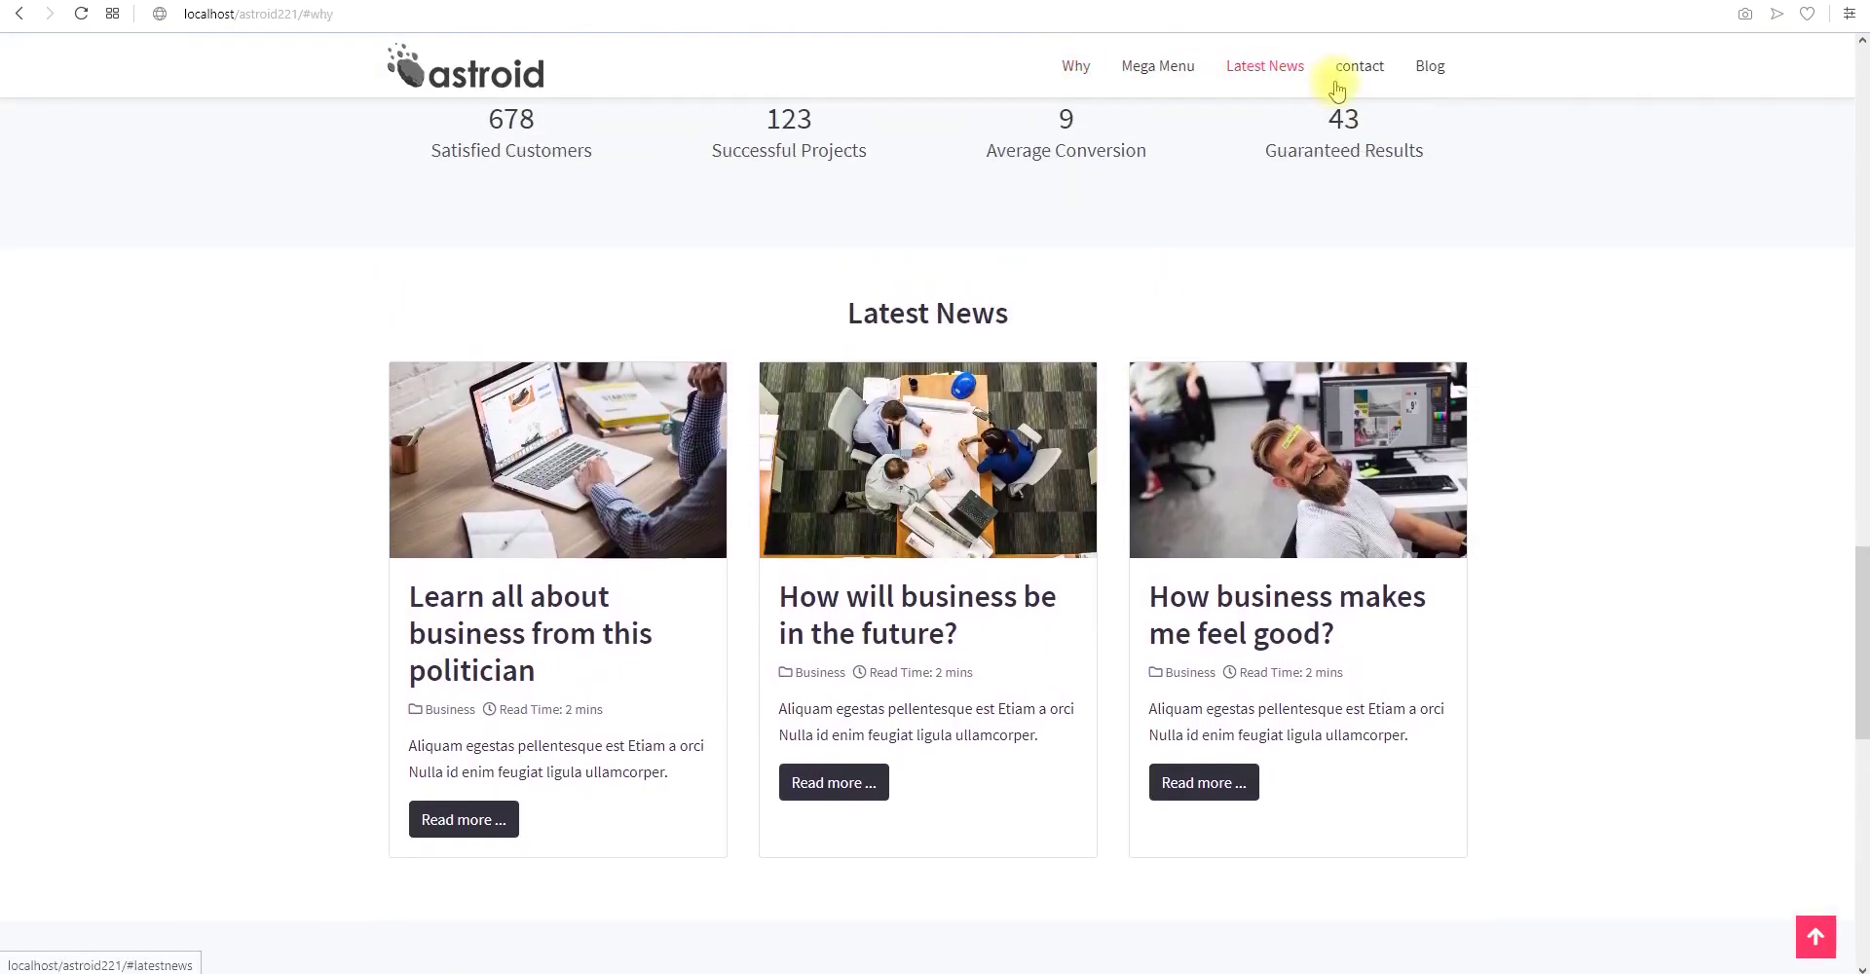